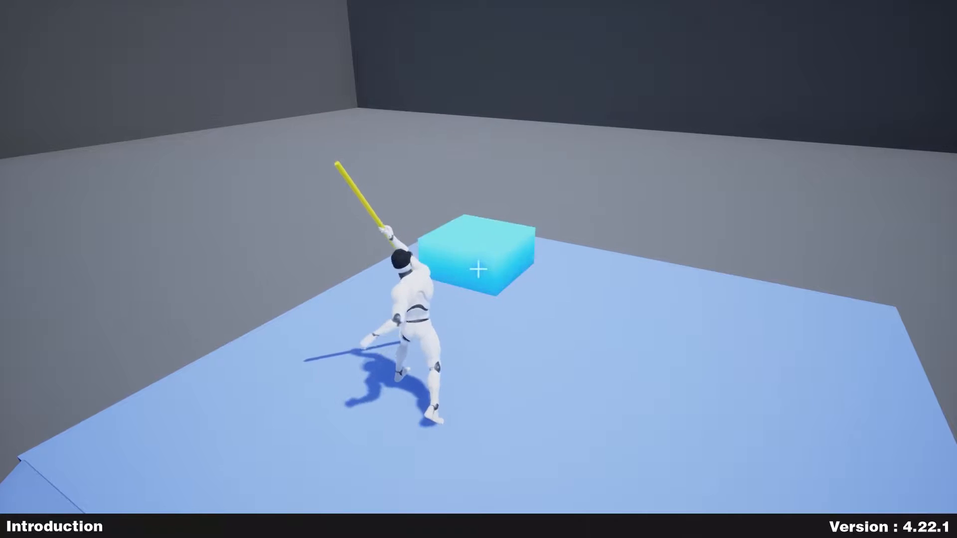
{"action": "left_click", "coordinate": [478, 270]}
{"action": "key", "text": "w"}
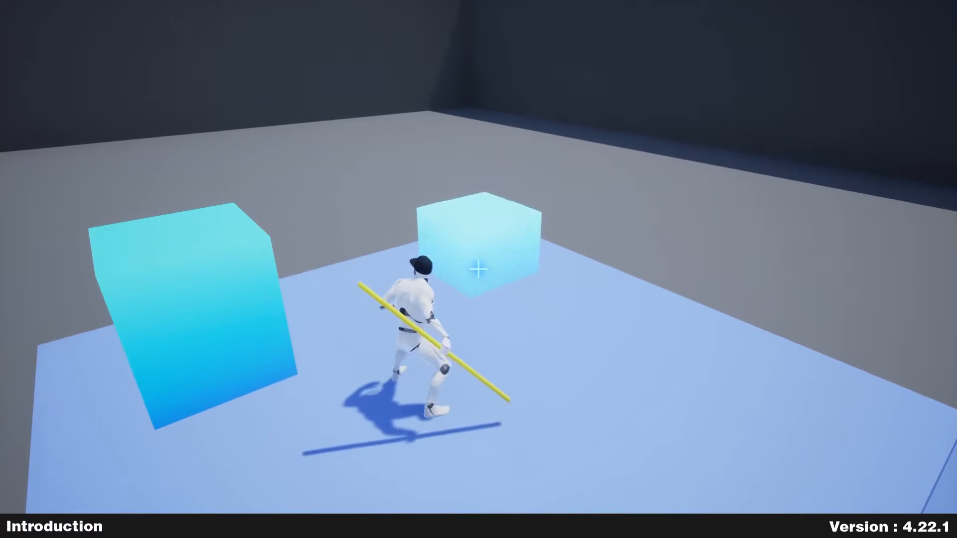
{"action": "left_click", "coordinate": [478, 269]}
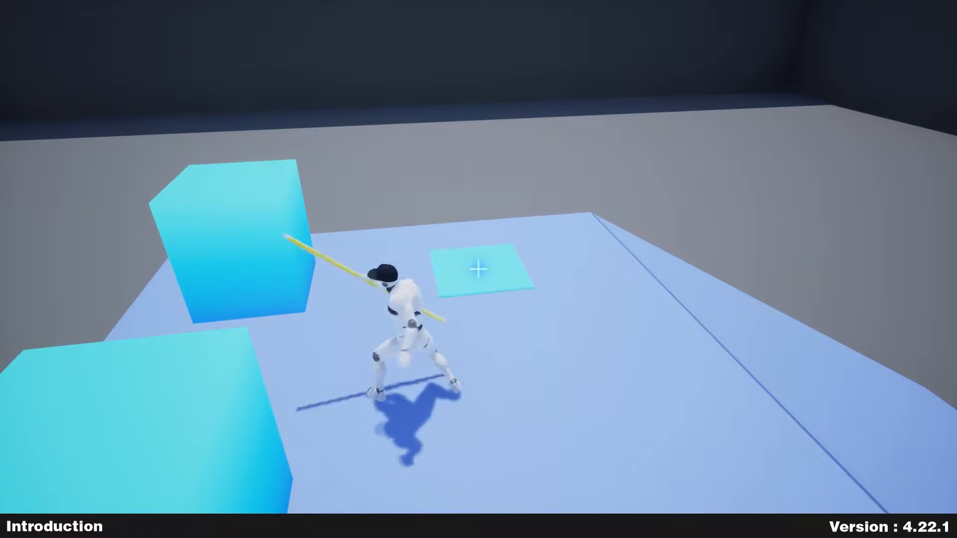
{"action": "left_click", "coordinate": [479, 269]}
{"action": "key", "text": "w"}
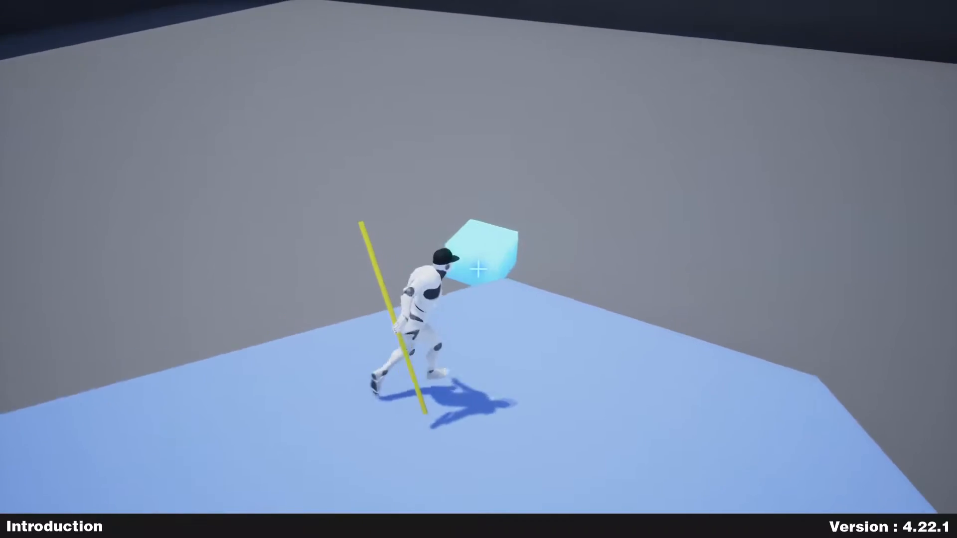
{"action": "left_click", "coordinate": [479, 269]}
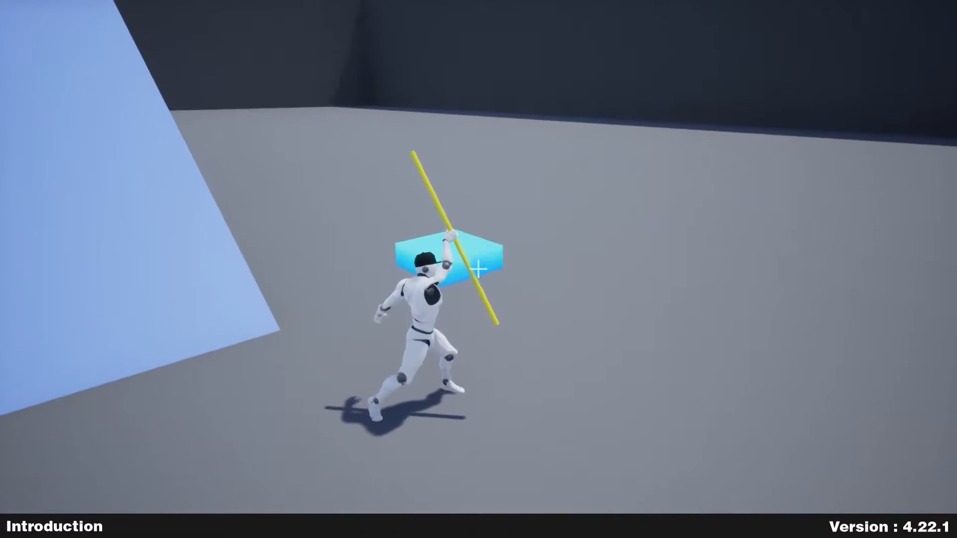
{"action": "key", "text": "w"}
{"action": "left_click", "coordinate": [479, 269]}
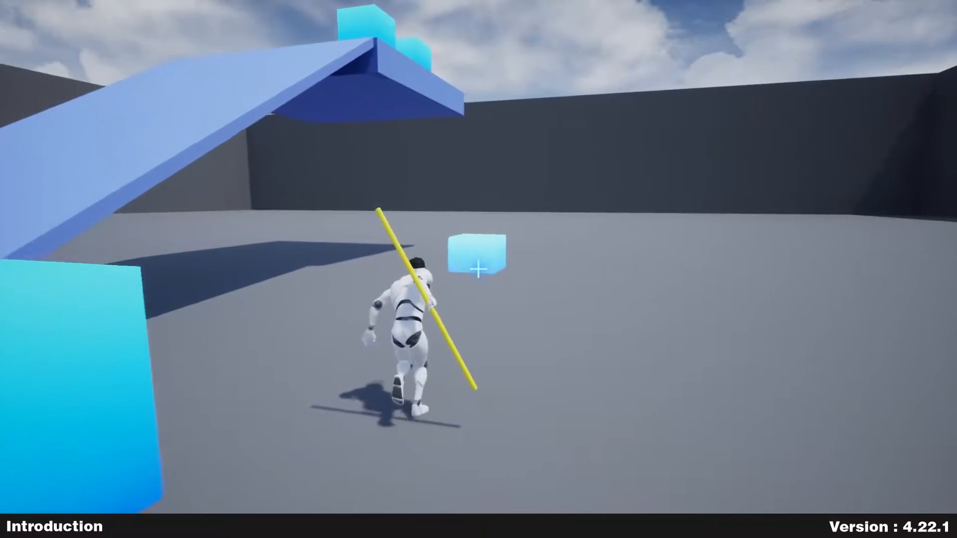
{"action": "left_click", "coordinate": [478, 270]}
{"action": "key", "text": "w"}
{"action": "left_click", "coordinate": [479, 270]}
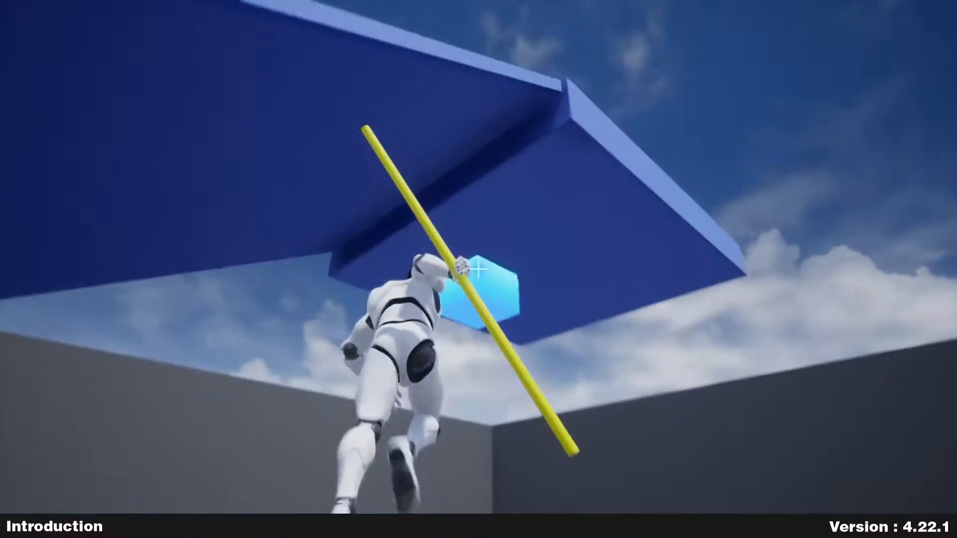
{"action": "left_click", "coordinate": [478, 270]}
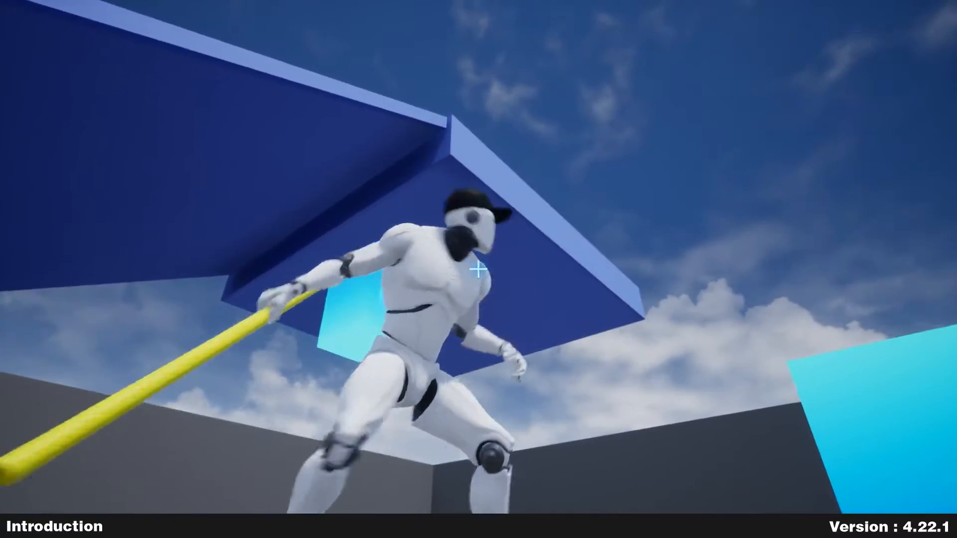
{"action": "left_click", "coordinate": [478, 269]}
{"action": "key", "text": "w"}
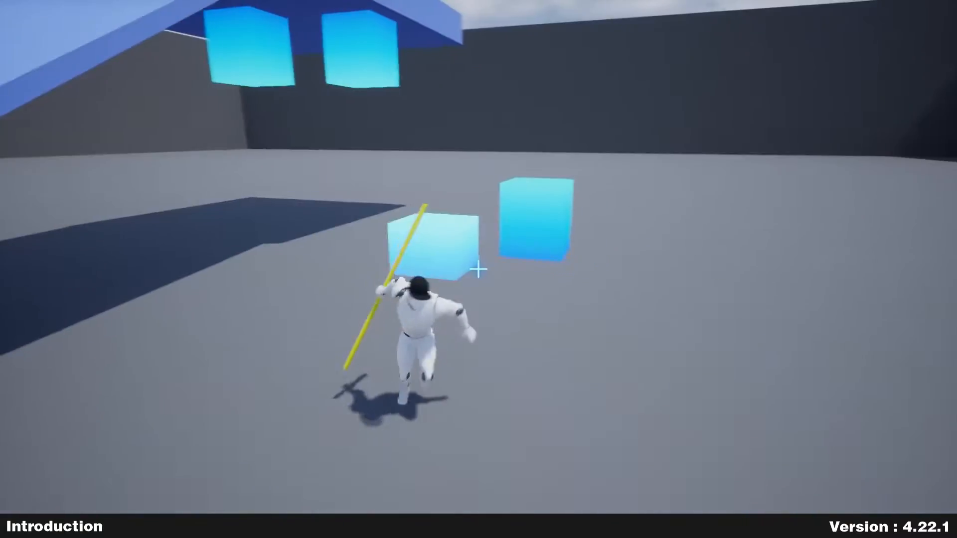
{"action": "key", "text": "d"}
{"action": "left_click", "coordinate": [478, 269]}
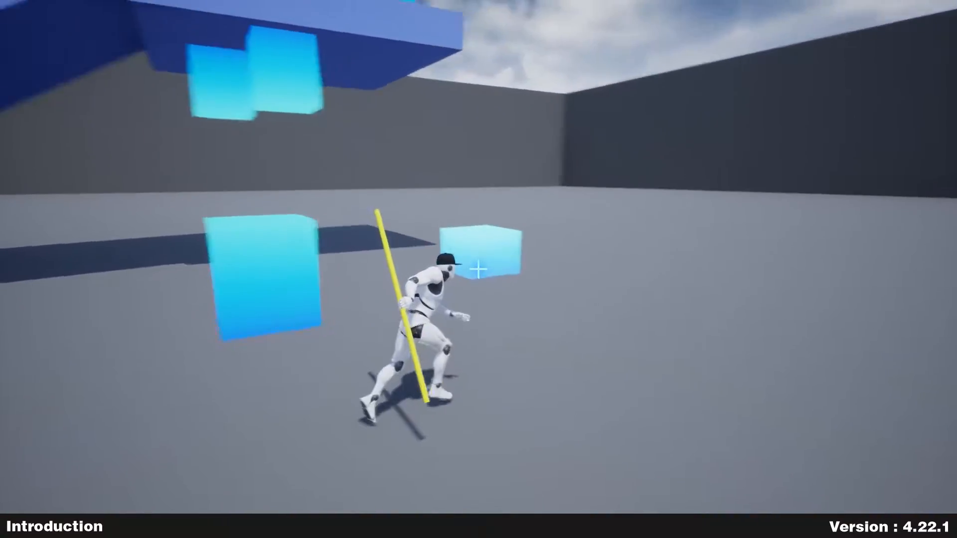
{"action": "key", "text": "w"}
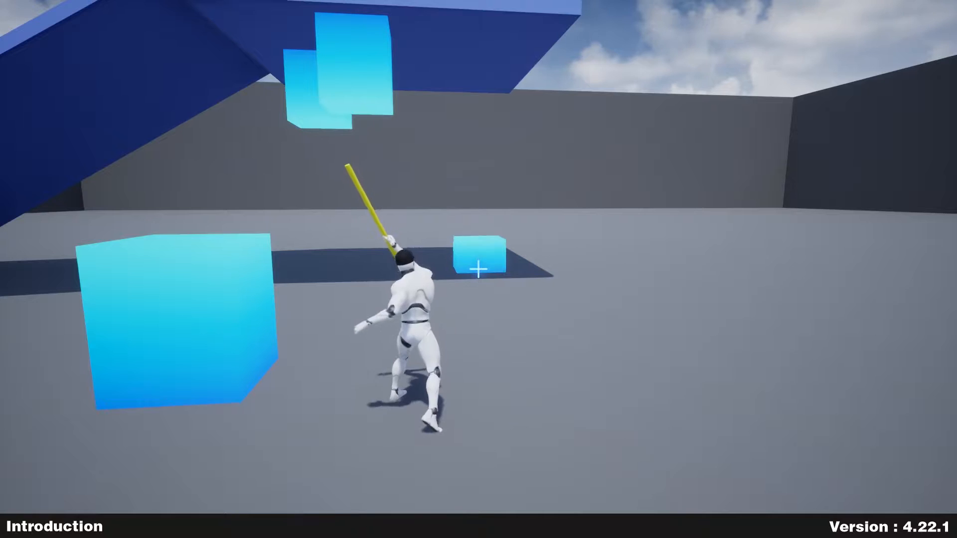
{"action": "left_click", "coordinate": [478, 269]}
{"action": "left_click", "coordinate": [479, 269]}
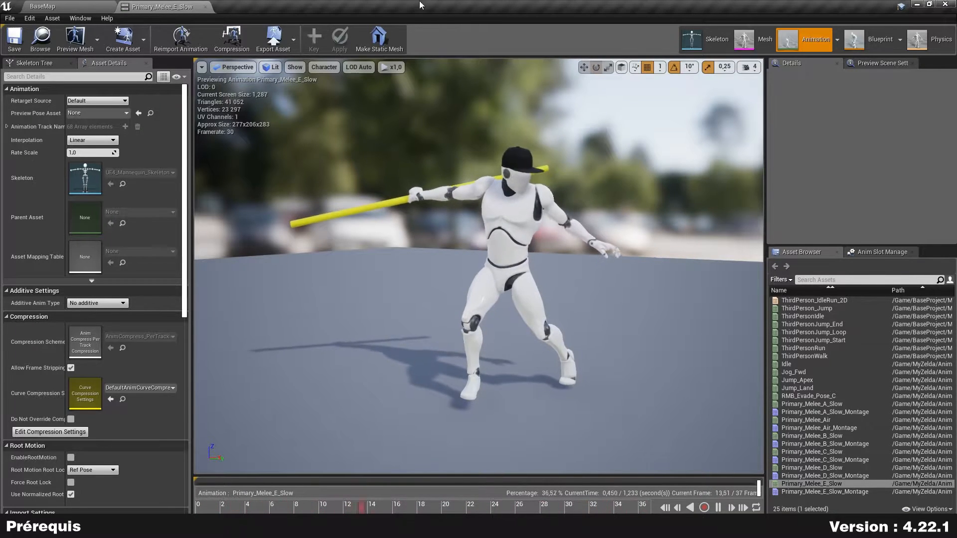
Open the project's plugin list and check the Niagara plugin's enabled setting in the FX category.
{"action": "left_click", "coordinate": [35, 22]}
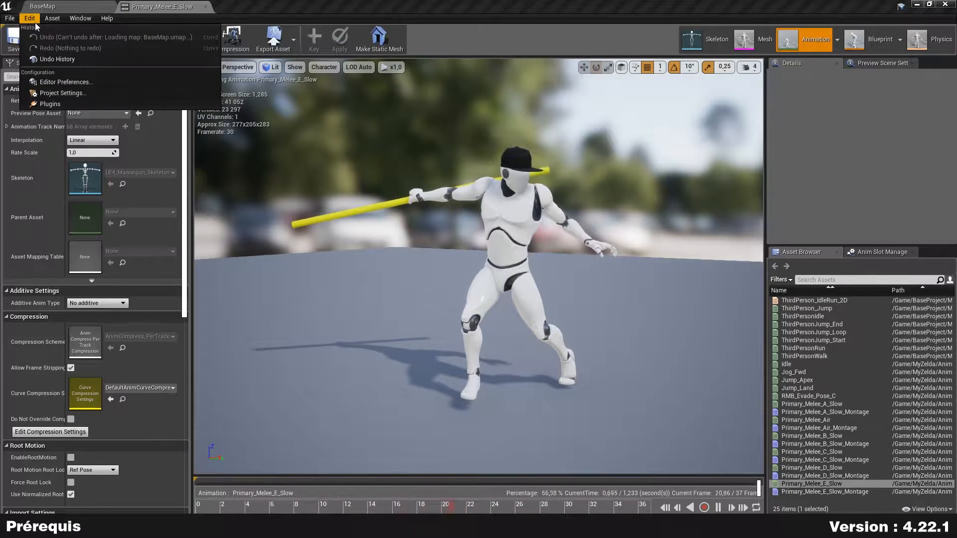
{"action": "left_click", "coordinate": [65, 99]}
{"action": "scroll", "coordinate": [200, 246], "scroll_direction": "down", "scroll_amount": 3}
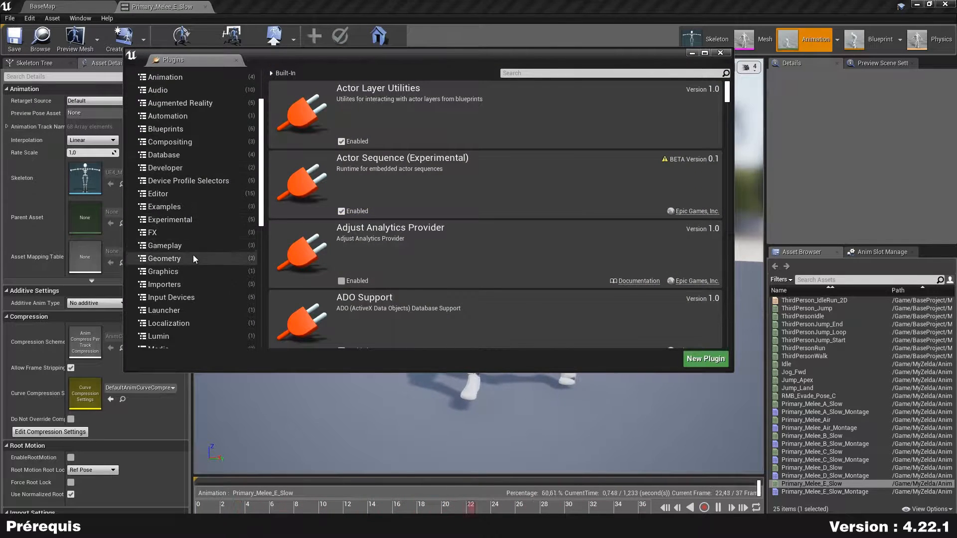
{"action": "left_click", "coordinate": [184, 234]}
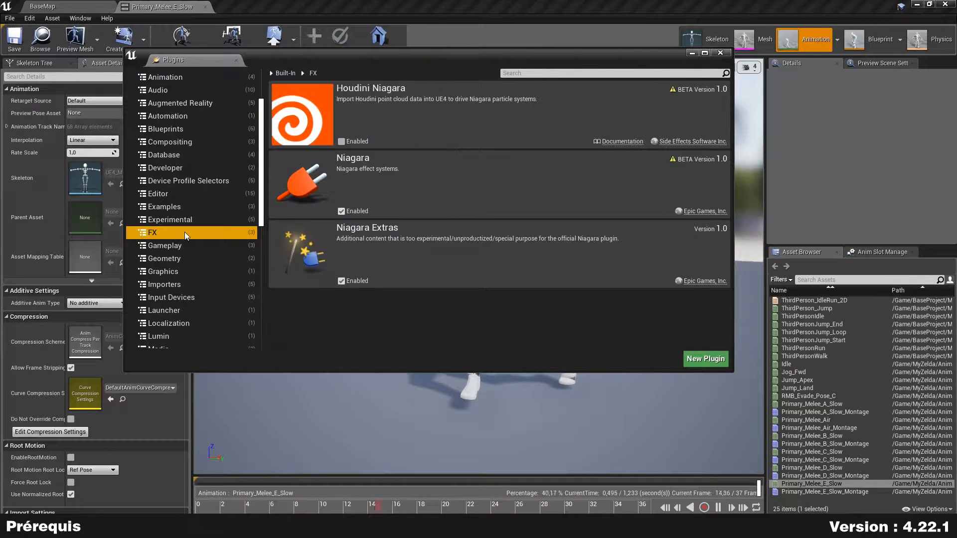
{"action": "left_click", "coordinate": [341, 211]}
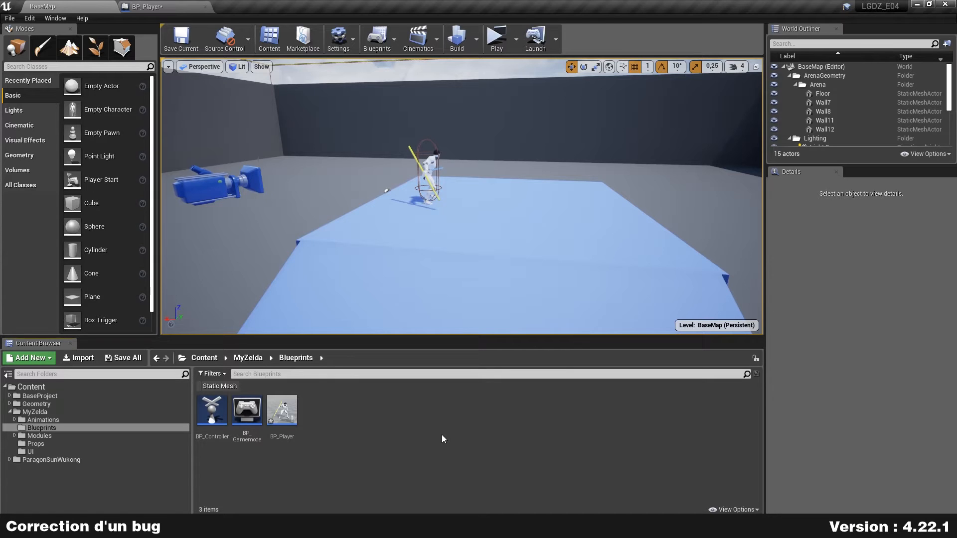
Play-test the level by activating Cryonis and spawning several blocks on the blue platform, and end the preview.
{"action": "left_click", "coordinate": [497, 39]}
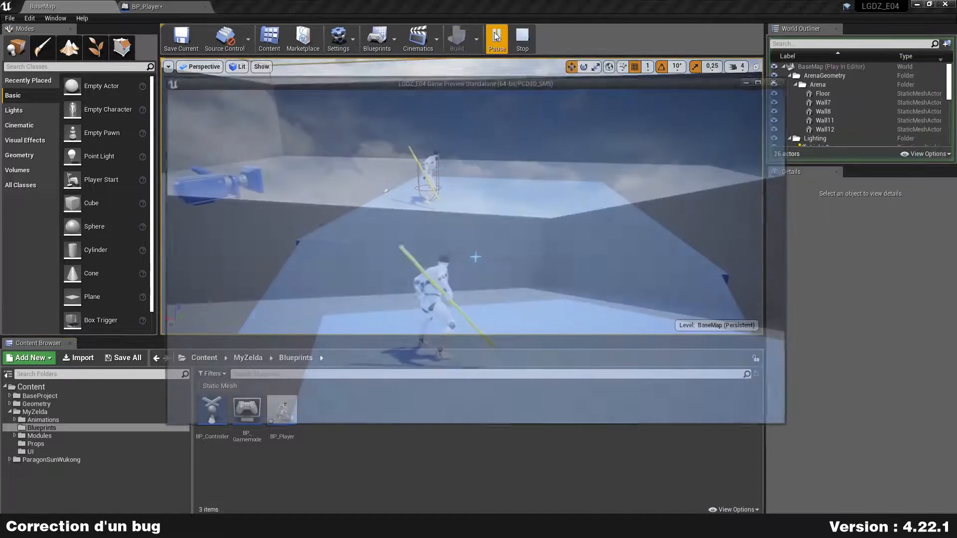
{"action": "left_click", "coordinate": [547, 133]}
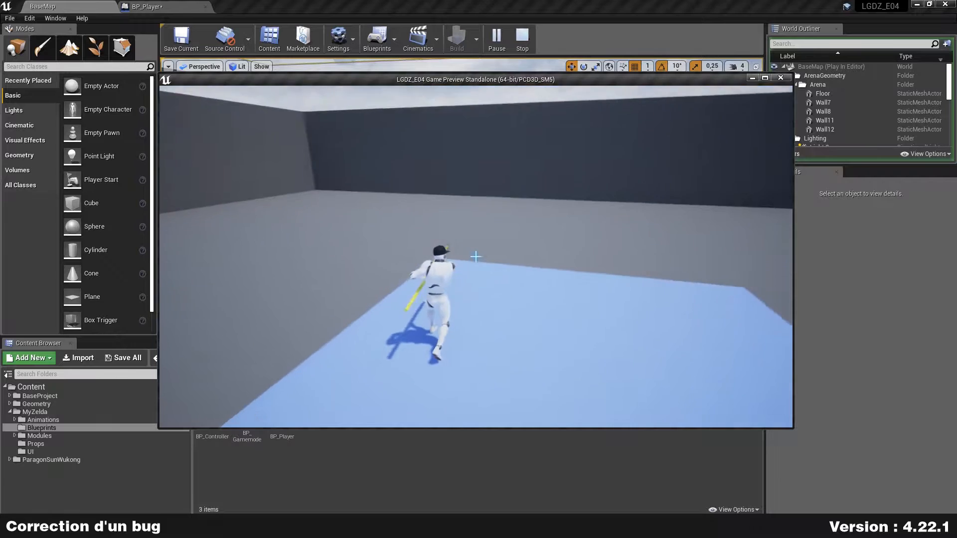
{"action": "left_click", "coordinate": [476, 256]}
{"action": "key", "text": "z"}
{"action": "left_click", "coordinate": [476, 257]}
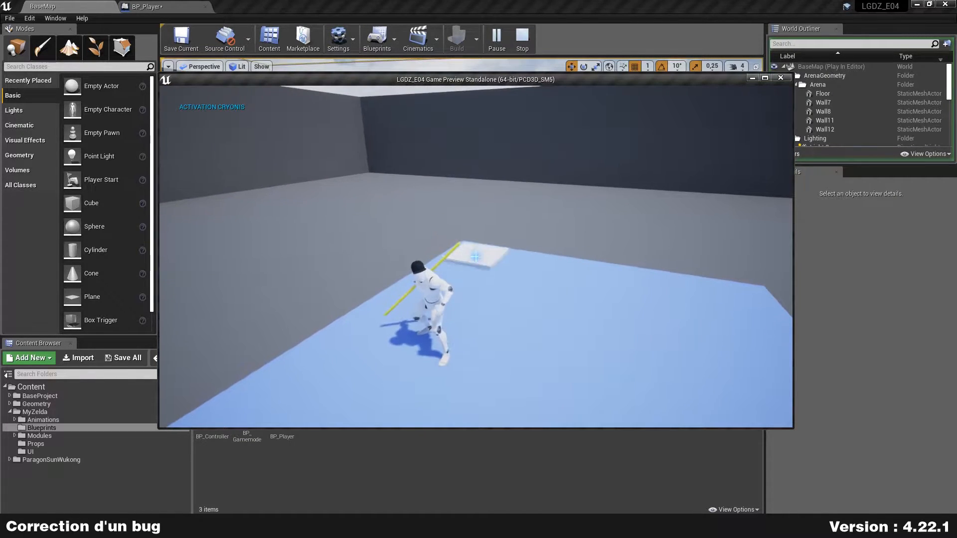
{"action": "left_click", "coordinate": [476, 256]}
{"action": "left_click", "coordinate": [476, 257]}
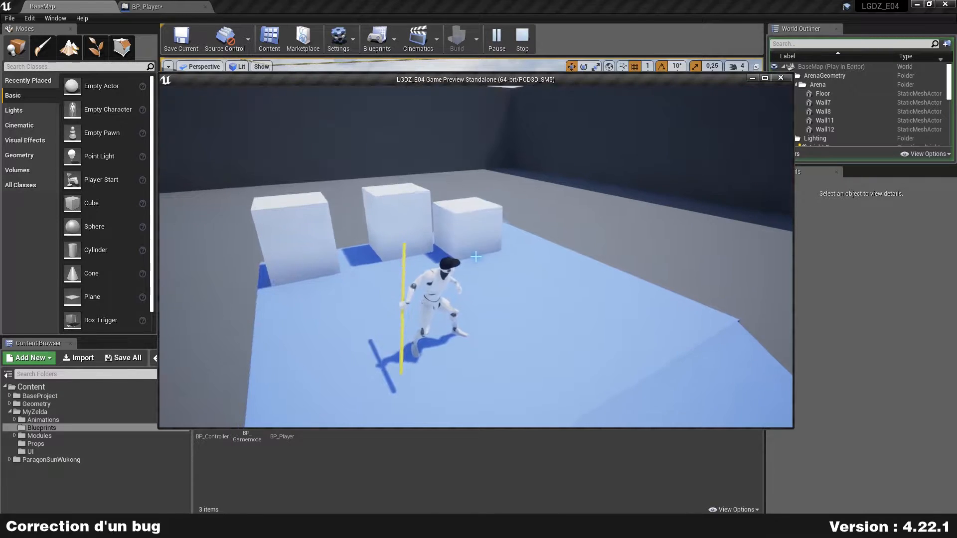
{"action": "left_click", "coordinate": [476, 256]}
{"action": "left_click", "coordinate": [476, 257]}
{"action": "left_click", "coordinate": [476, 257]}
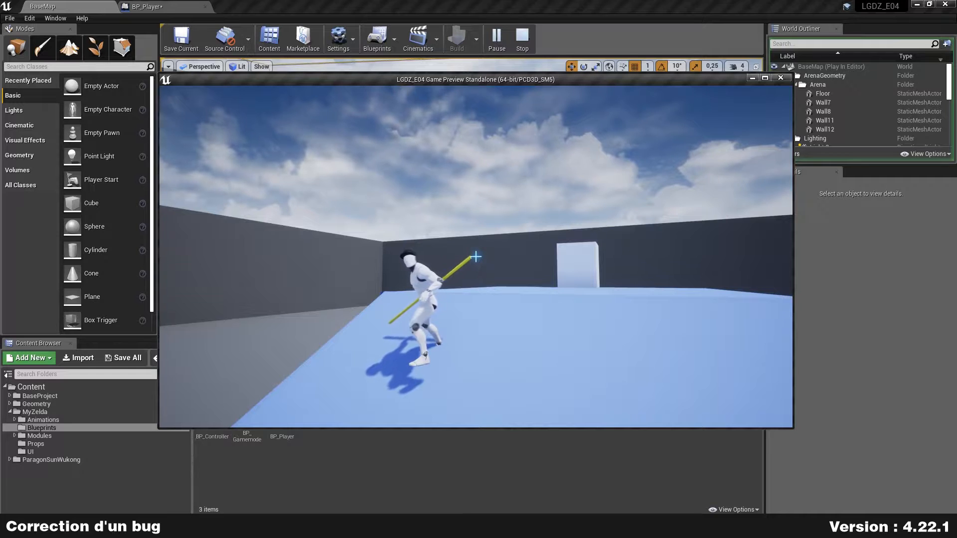
{"action": "key", "text": "Escape"}
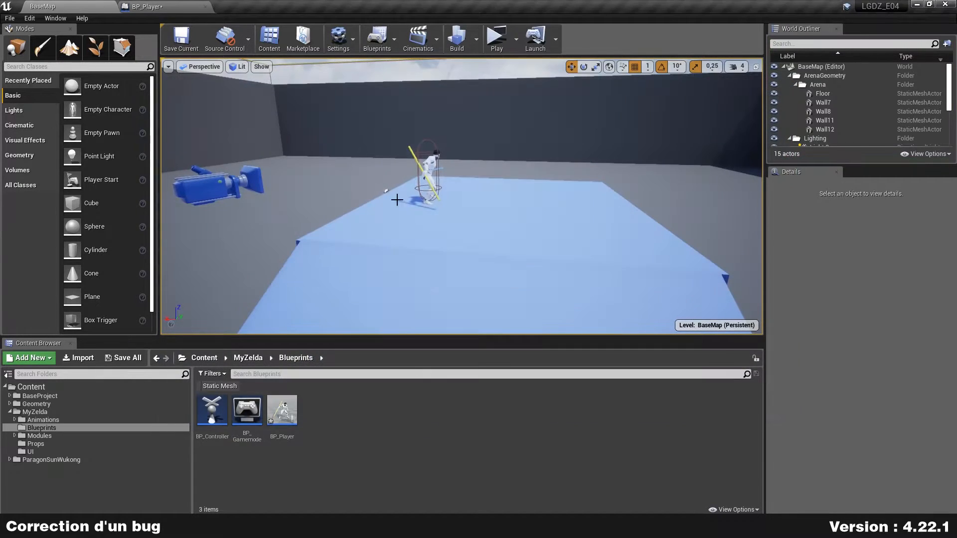
Open BP_Player's Cryonis Graph and examine the ReinitCryonisSearch event, the line trace and the hit result logic.
{"action": "left_click", "coordinate": [160, 6]}
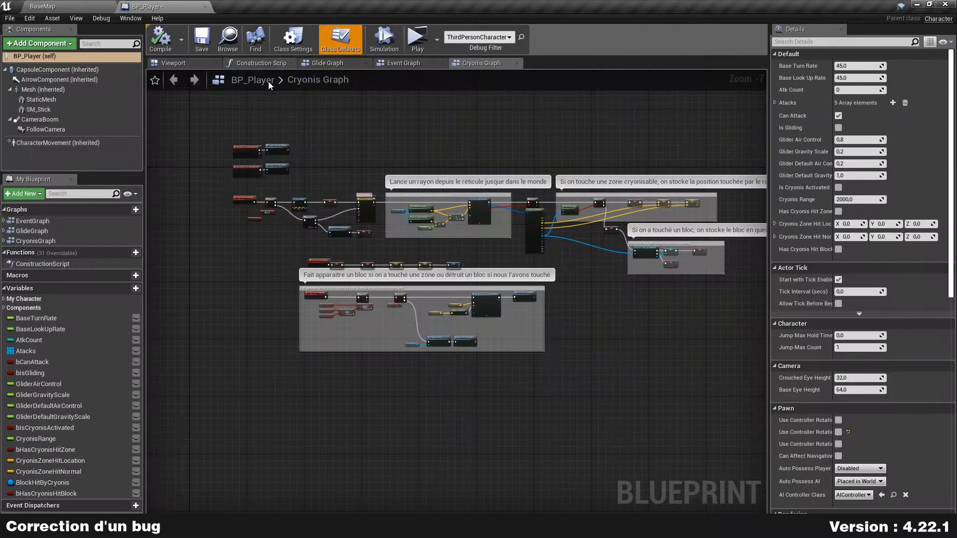
{"action": "scroll", "coordinate": [384, 255], "scroll_direction": "up", "scroll_amount": 6}
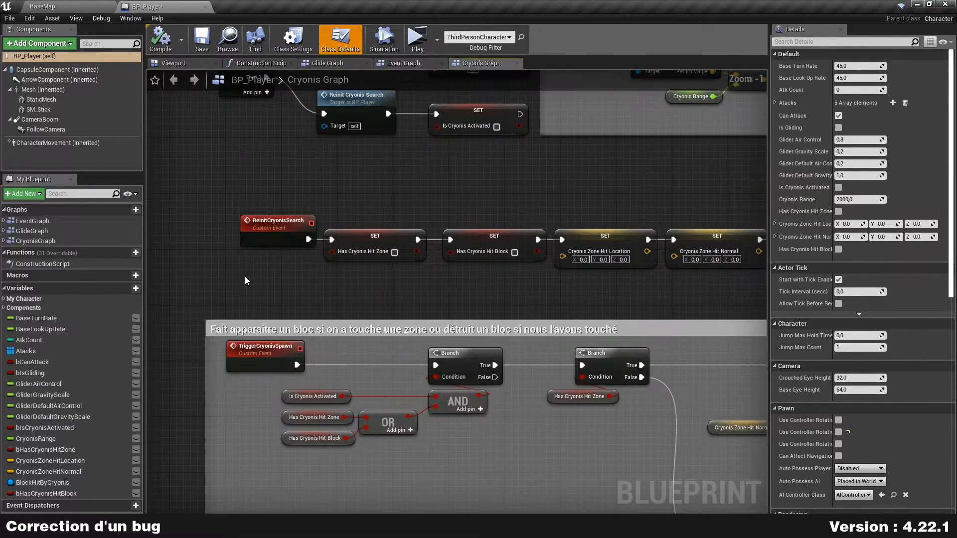
{"action": "left_click_drag", "start_coordinate": [323, 233], "coordinate": [259, 234]}
{"action": "left_click", "coordinate": [243, 255]}
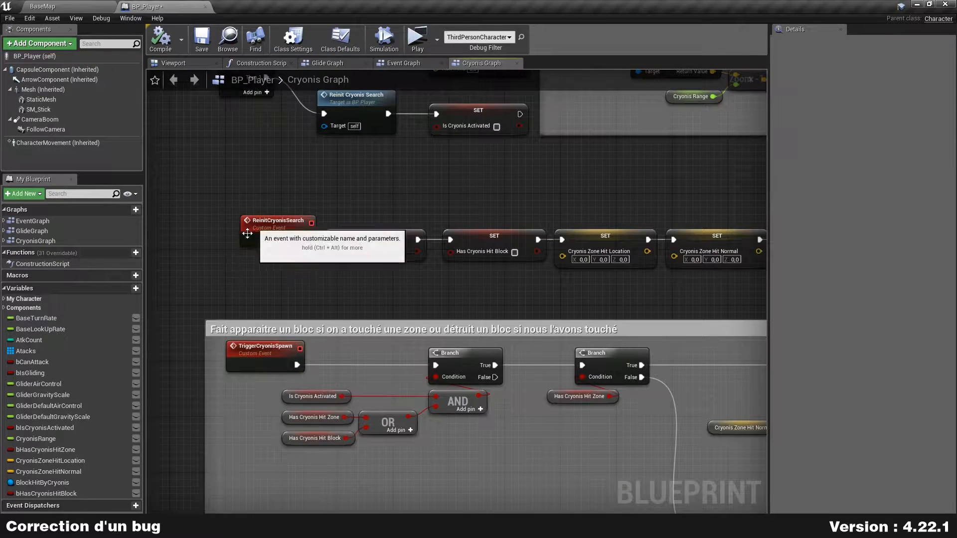
{"action": "right_click_drag", "start_coordinate": [490, 196], "coordinate": [334, 307]}
{"action": "right_click_drag", "start_coordinate": [543, 217], "coordinate": [470, 281]}
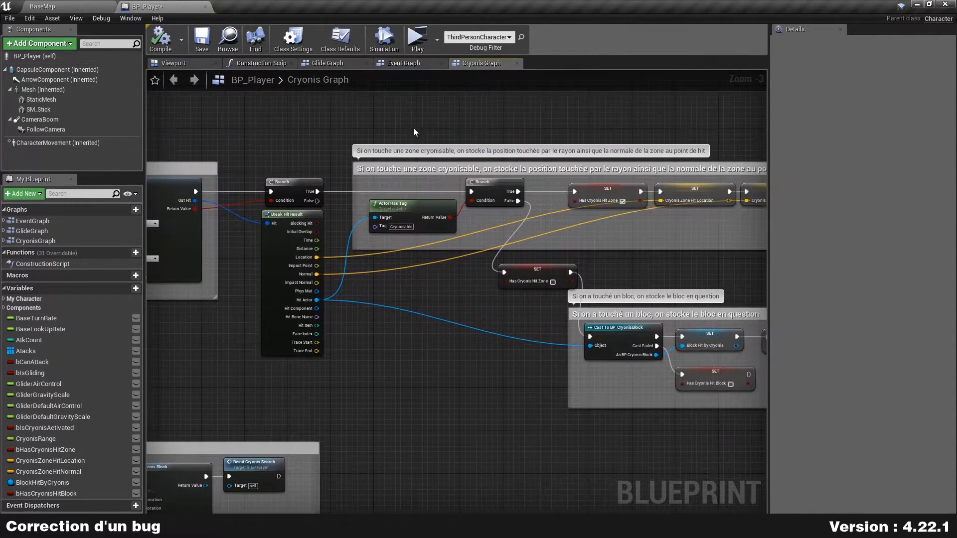
{"action": "scroll", "coordinate": [420, 128], "scroll_direction": "up", "scroll_amount": 3}
{"action": "right_click_drag", "start_coordinate": [306, 201], "coordinate": [504, 171]}
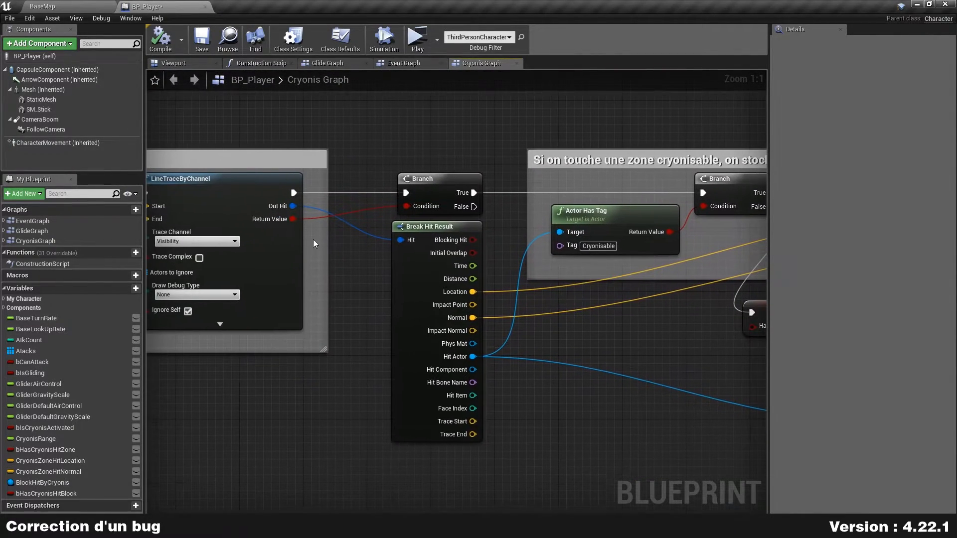
{"action": "right_click_drag", "start_coordinate": [246, 243], "coordinate": [388, 220]}
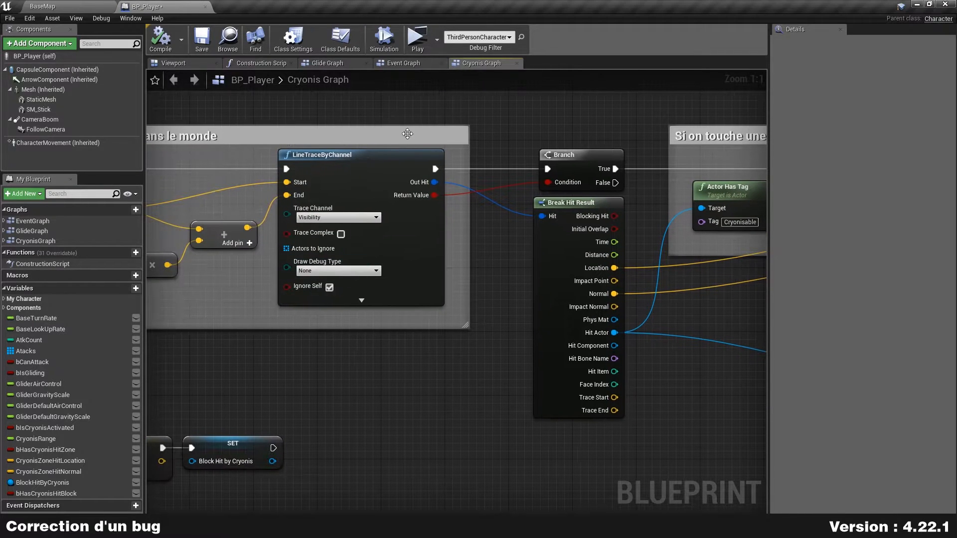
Call Reinit Cryonis Search from the False output of the Branch after LineTraceByChannel, placing the node above the cryonisable zone comment.
{"action": "right_click_drag", "start_coordinate": [616, 171], "coordinate": [390, 266]}
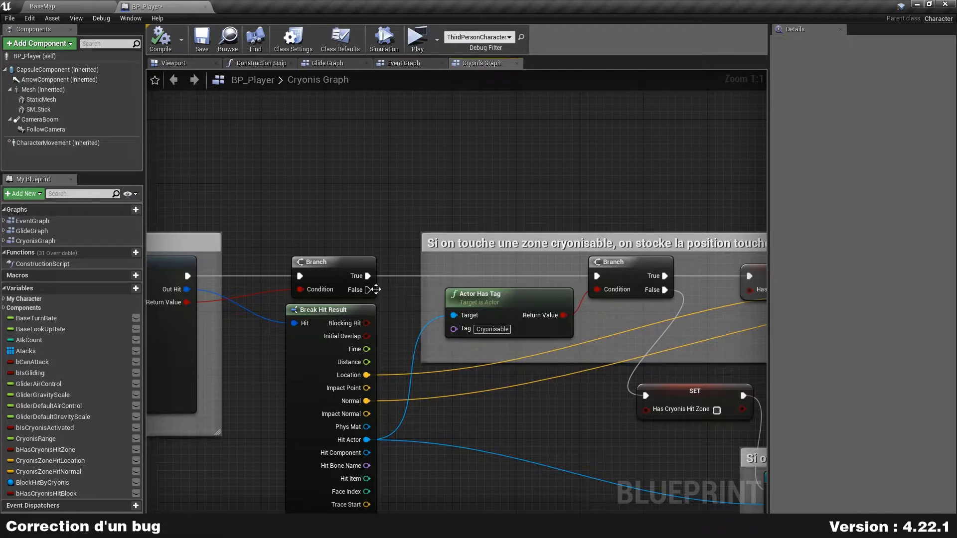
{"action": "left_click_drag", "start_coordinate": [369, 289], "coordinate": [513, 136]}
{"action": "type", "text": "re"}
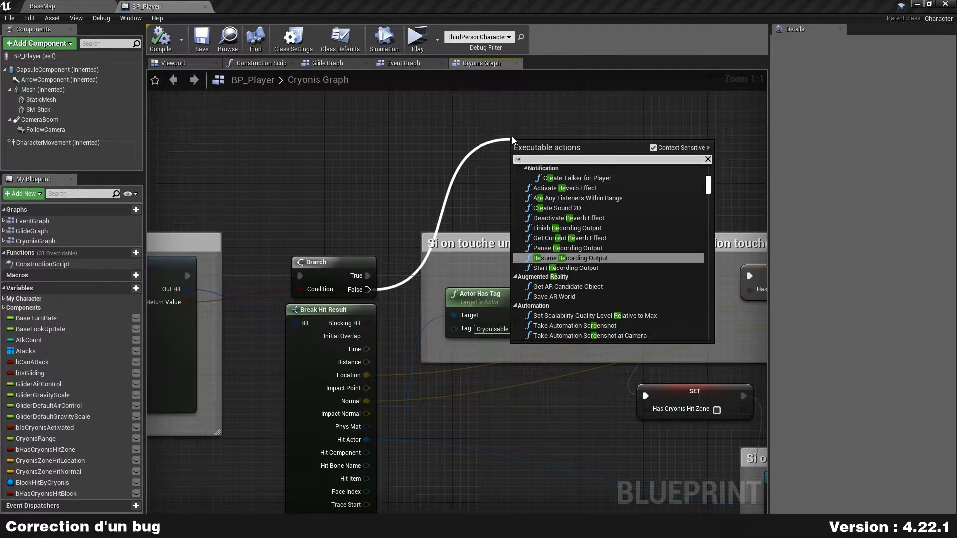
{"action": "type", "text": "init"}
{"action": "key", "text": "Return"}
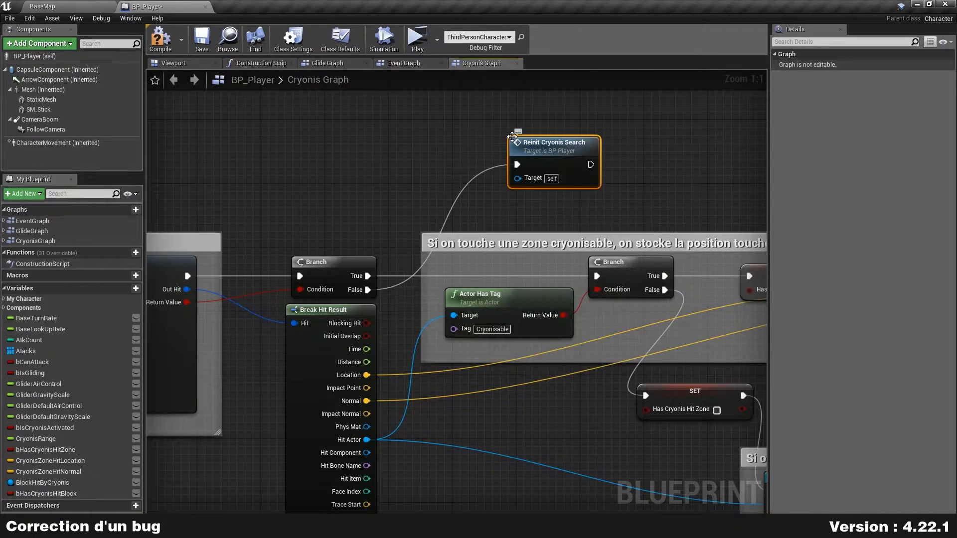
{"action": "left_click_drag", "start_coordinate": [569, 161], "coordinate": [451, 171]}
Add a Reinit Cryonis Search call after the unchecked Has Cryonis Hit Block SET node on the Cast To BP_CryonisBlock failure path.
{"action": "scroll", "coordinate": [611, 298], "scroll_direction": "down", "scroll_amount": 3}
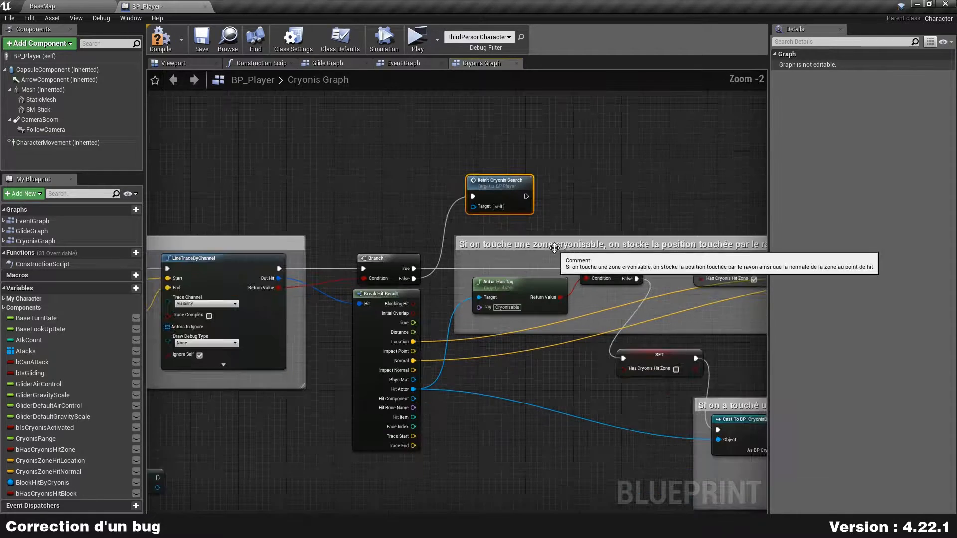
{"action": "right_click_drag", "start_coordinate": [690, 313], "coordinate": [422, 161]}
{"action": "scroll", "coordinate": [605, 356], "scroll_direction": "up", "scroll_amount": 3}
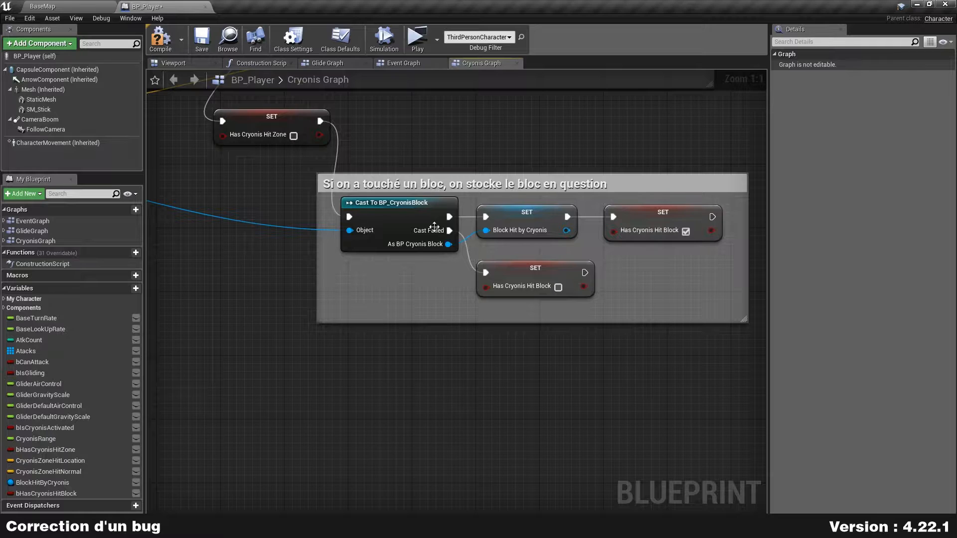
{"action": "right_click_drag", "start_coordinate": [403, 298], "coordinate": [306, 291]}
{"action": "left_click_drag", "start_coordinate": [488, 265], "coordinate": [584, 256]}
{"action": "type", "text": "reini"}
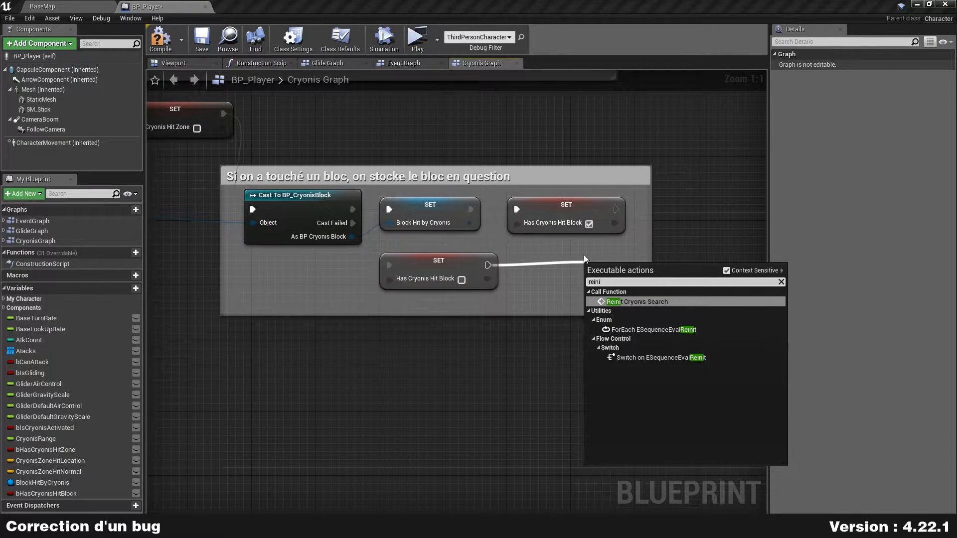
{"action": "key", "text": "Return"}
{"action": "left_click_drag", "start_coordinate": [619, 279], "coordinate": [547, 263]}
Compile and save BP_Player, and play-test Cryonis on the blue platform in the standalone preview.
{"action": "left_click", "coordinate": [160, 40]}
{"action": "left_click", "coordinate": [203, 39]}
{"action": "left_click", "coordinate": [418, 46]}
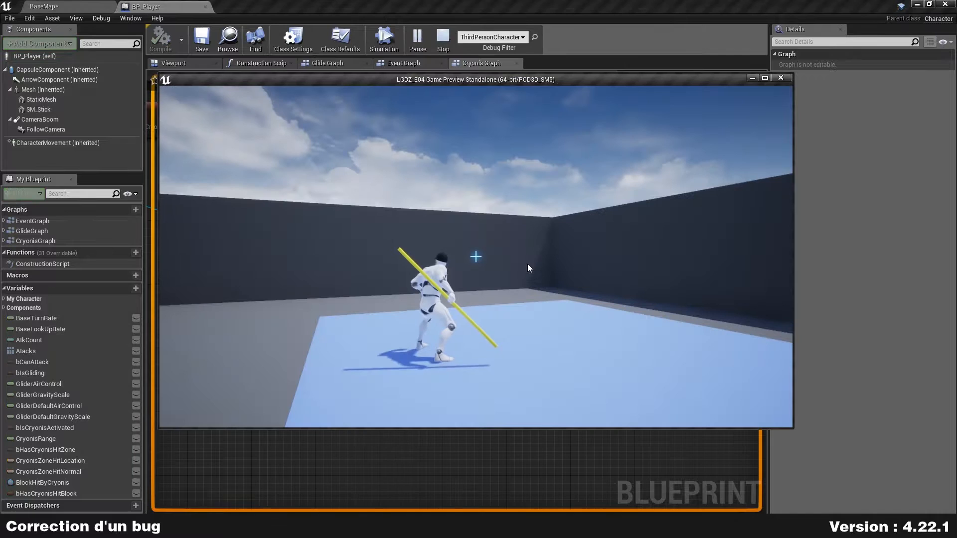
{"action": "left_click", "coordinate": [476, 257]}
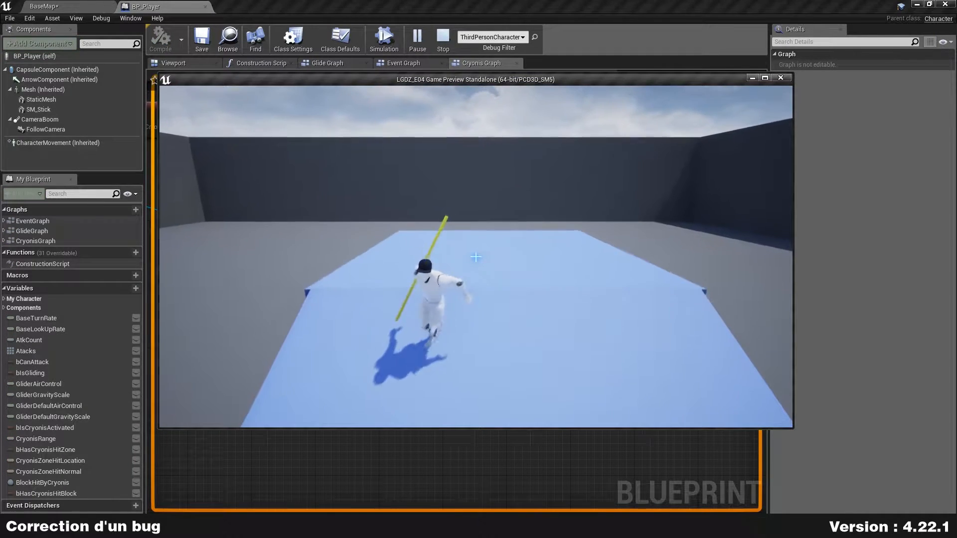
{"action": "left_click", "coordinate": [476, 257]}
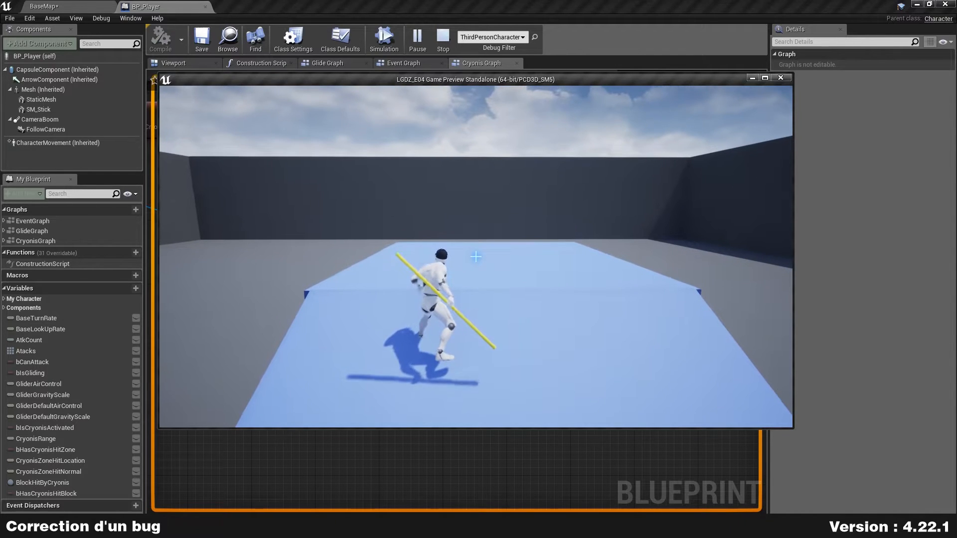
{"action": "left_click", "coordinate": [476, 256]}
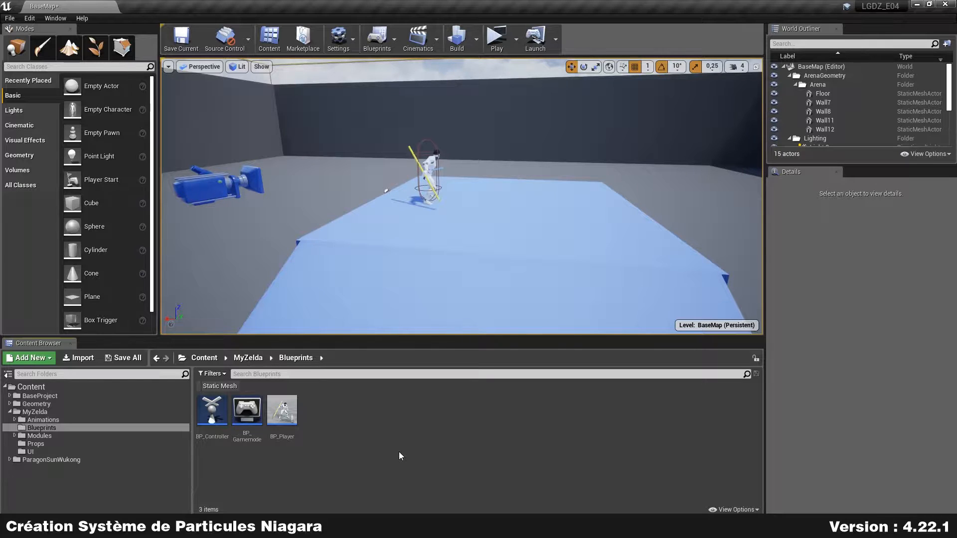
Create a NiagaraPS folder inside MyZelda/Modules/Cryonis and open it.
{"action": "double_click", "coordinate": [52, 438]}
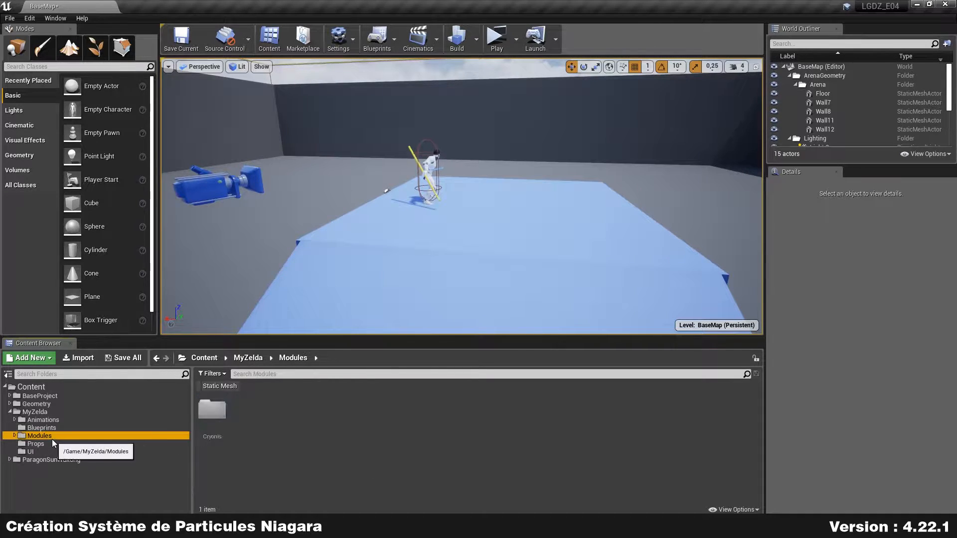
{"action": "left_click", "coordinate": [47, 444]}
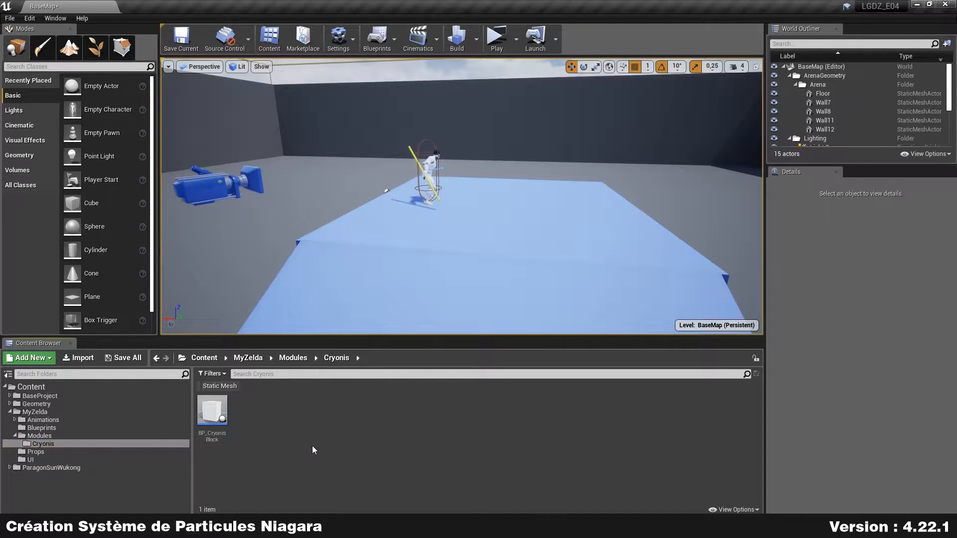
{"action": "key", "text": "ctrl+n"}
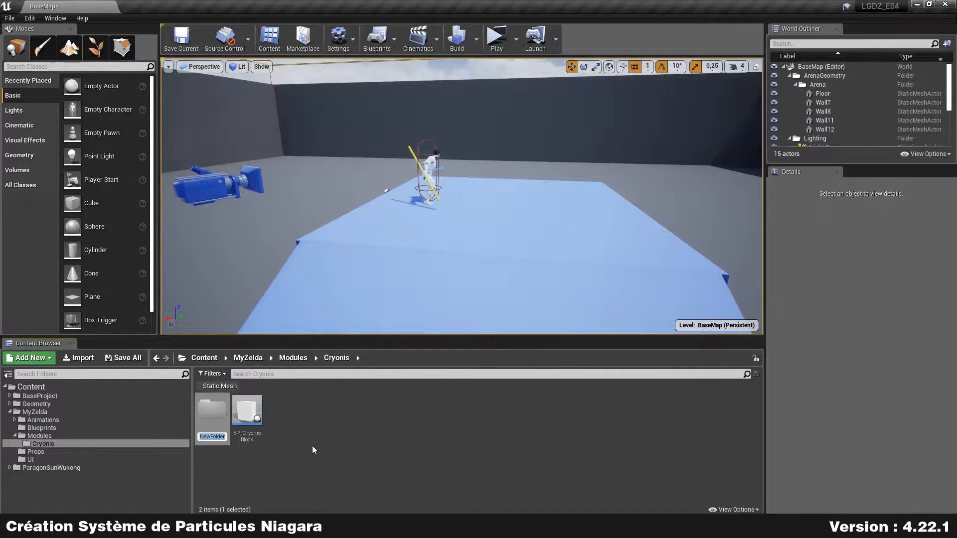
{"action": "type", "text": "NiagaraPS"}
{"action": "key", "text": "Return"}
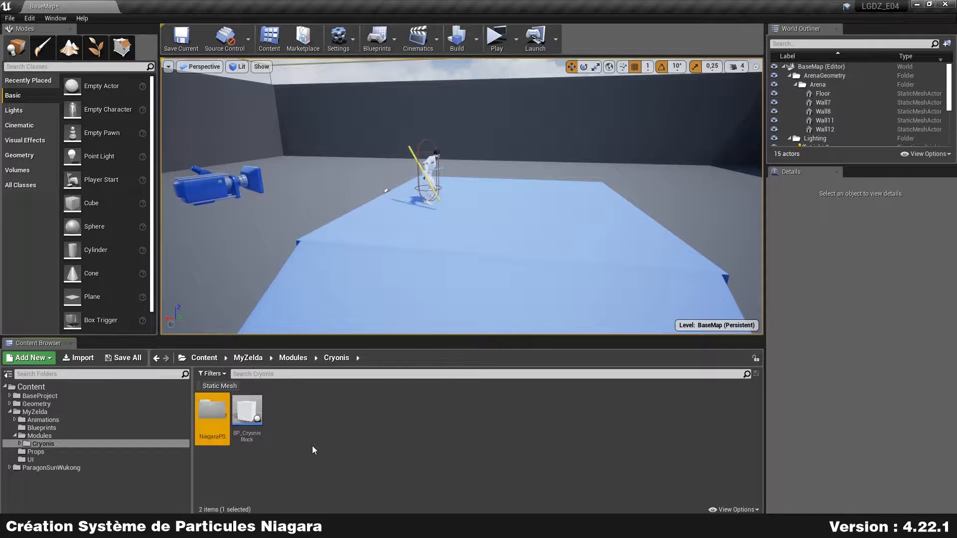
{"action": "key", "text": "Return"}
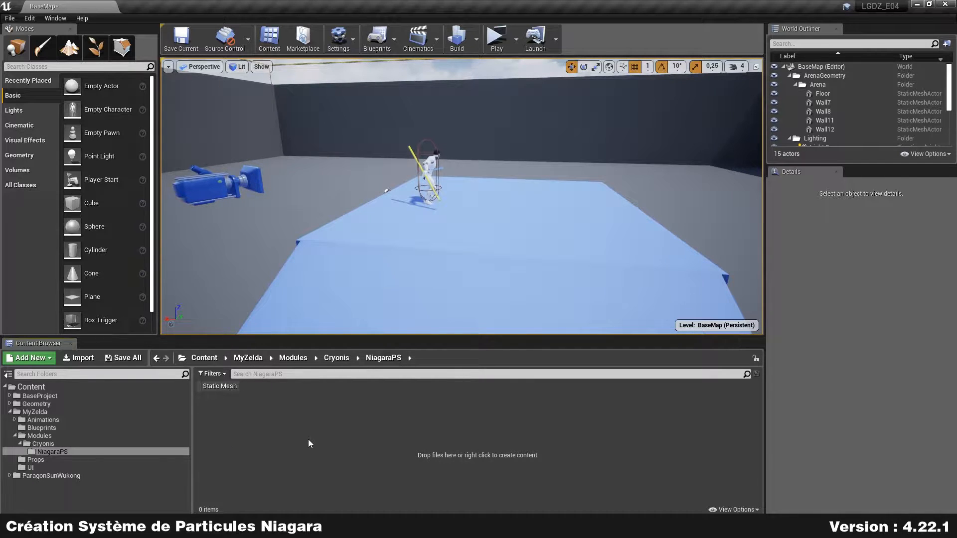
Create an empty Niagara emitter with no modules or renderers, name it NE_CryonisBlock, and open it for editing.
{"action": "right_click", "coordinate": [243, 423]}
{"action": "mouse_move", "coordinate": [301, 340]}
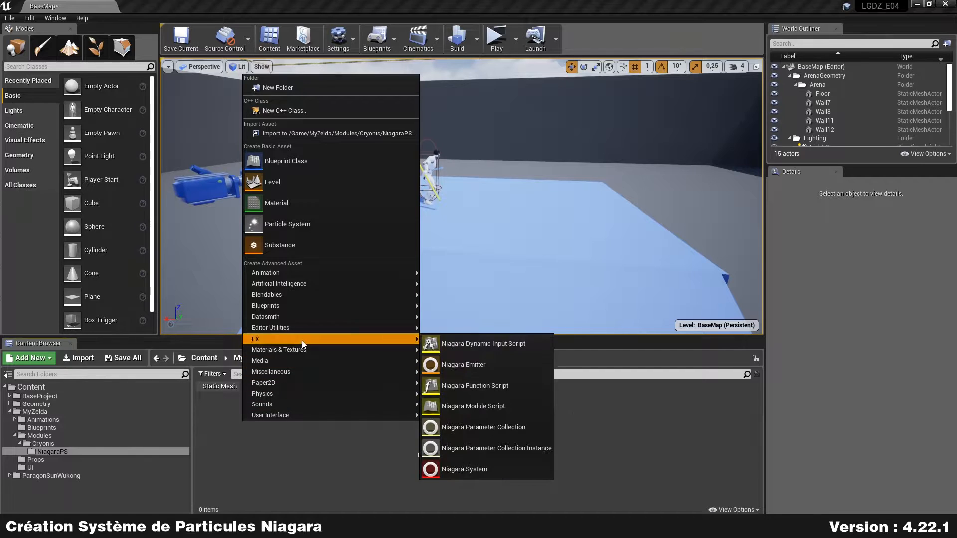
{"action": "left_click", "coordinate": [474, 362]}
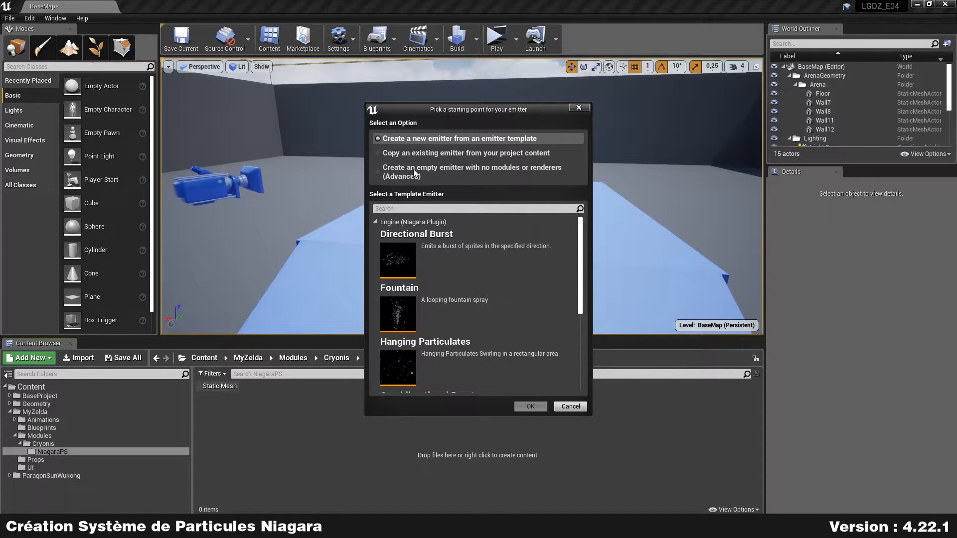
{"action": "left_click", "coordinate": [467, 172]}
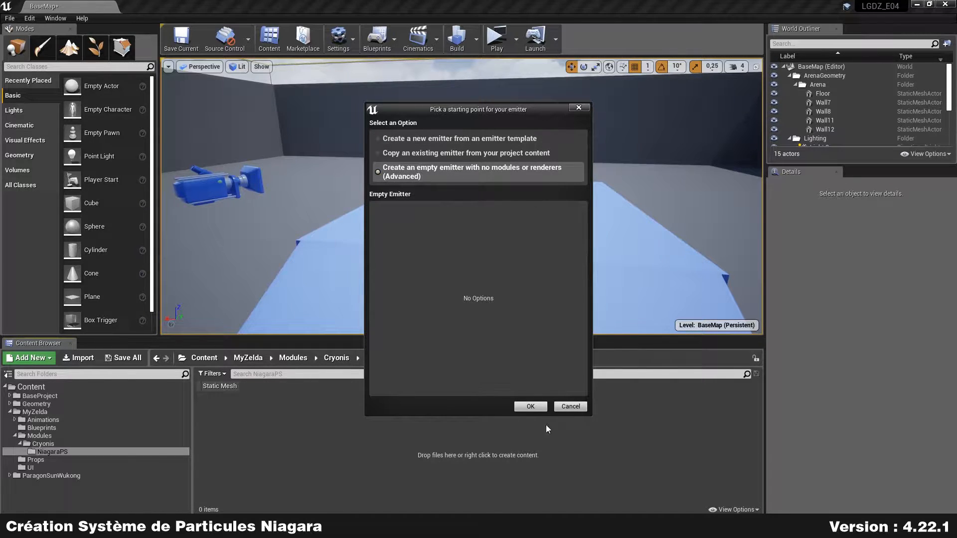
{"action": "left_click", "coordinate": [530, 406]}
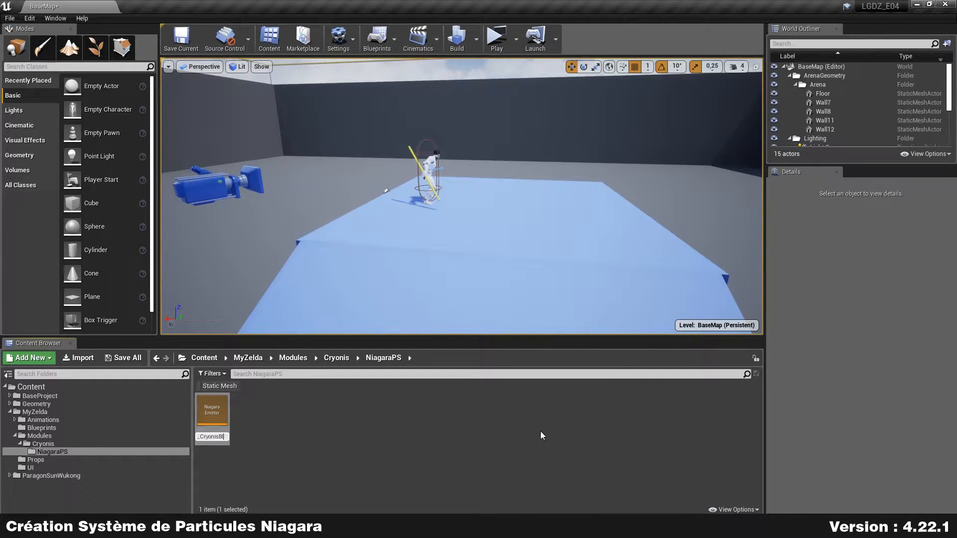
{"action": "key", "text": "Return"}
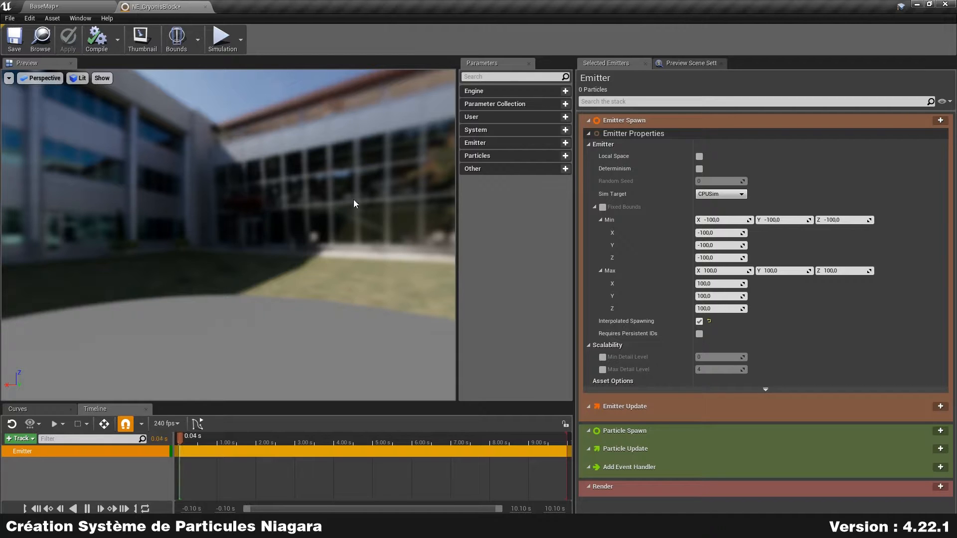
Widen the preview area of the NE_CryonisBlock editor and collapse the Emitter Properties in the emitter stack.
{"action": "left_click_drag", "start_coordinate": [575, 239], "coordinate": [648, 239]}
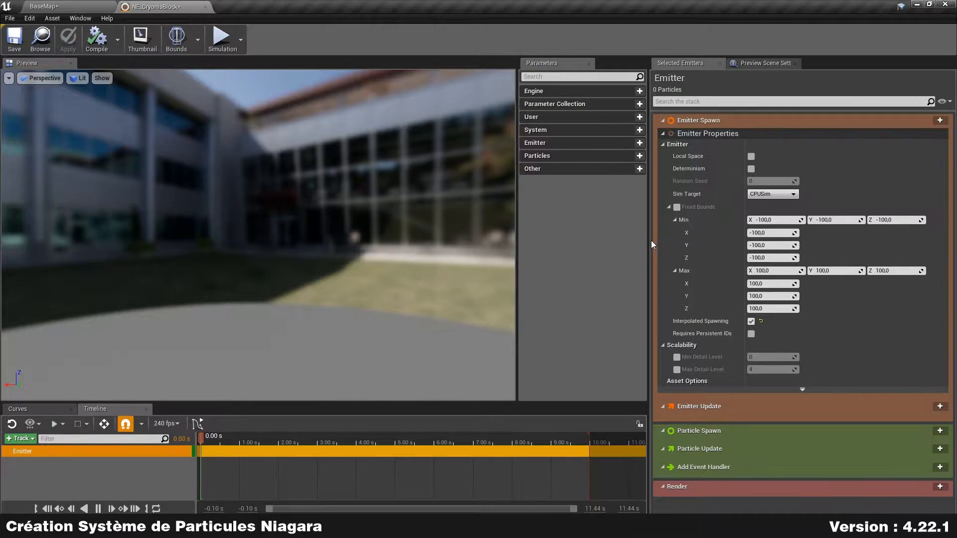
{"action": "left_click_drag", "start_coordinate": [651, 240], "coordinate": [663, 240]}
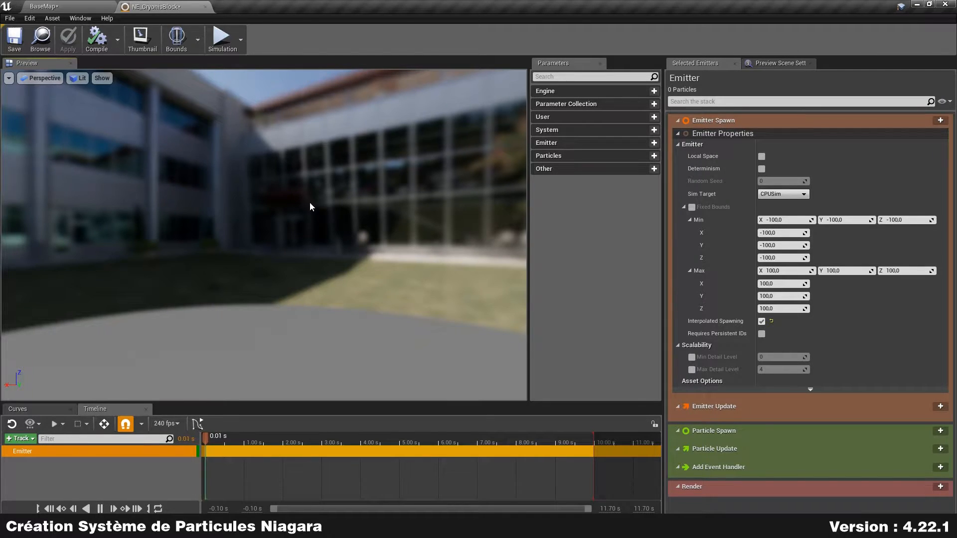
{"action": "right_click_drag", "start_coordinate": [214, 154], "coordinate": [215, 165]}
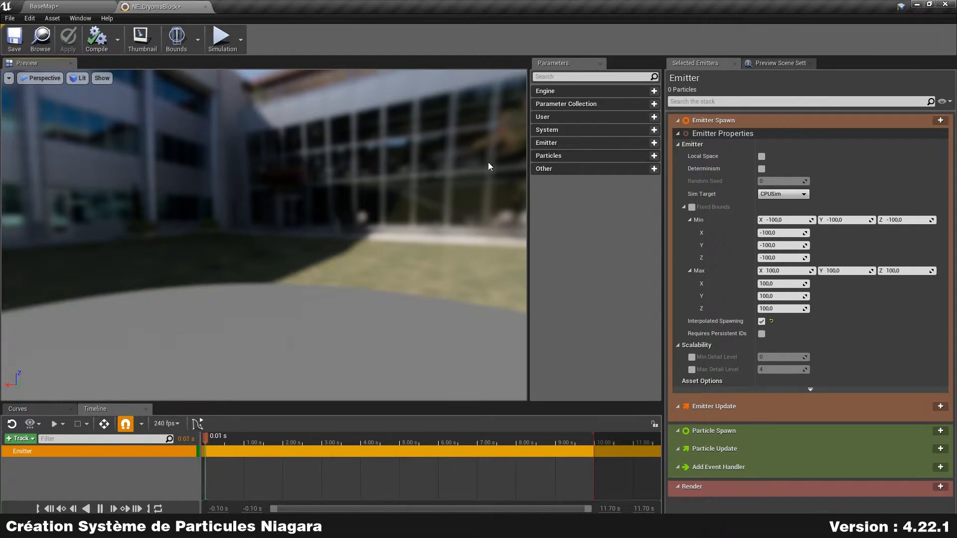
{"action": "right_click", "coordinate": [777, 84]}
{"action": "left_click", "coordinate": [839, 132]}
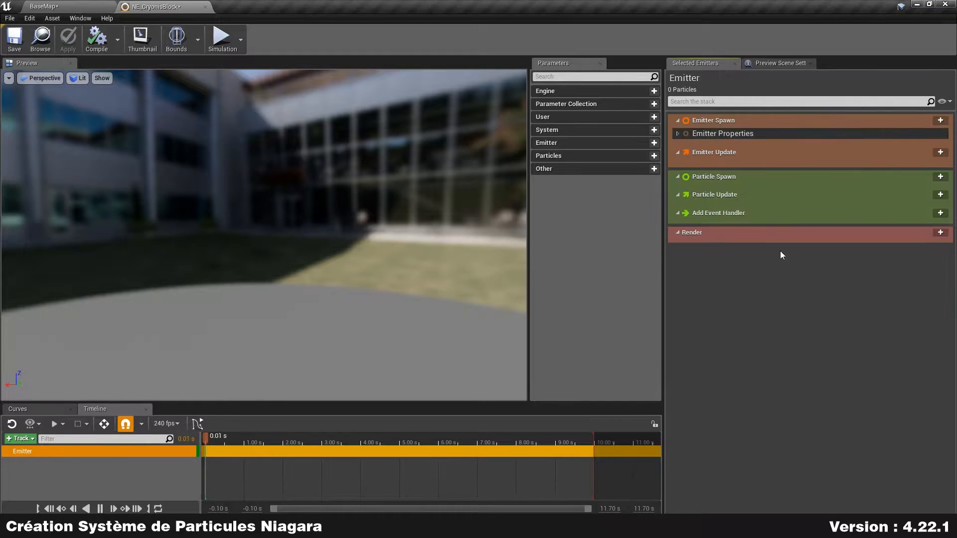
Add a Spawn Burst Instantaneous module to Emitter Update and fix its unmet dependency by adding Emitter Life Cycle.
{"action": "left_click", "coordinate": [940, 152]}
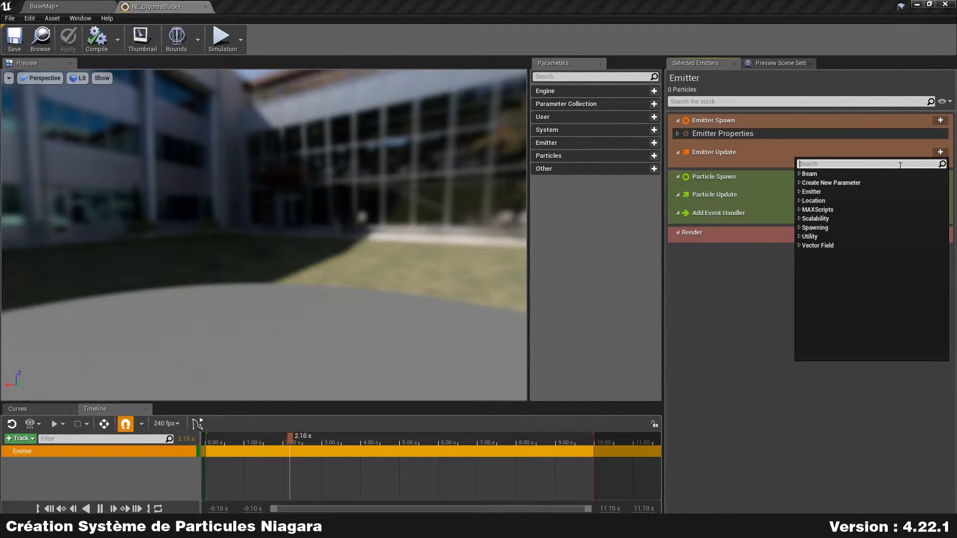
{"action": "type", "text": "spawnburs"}
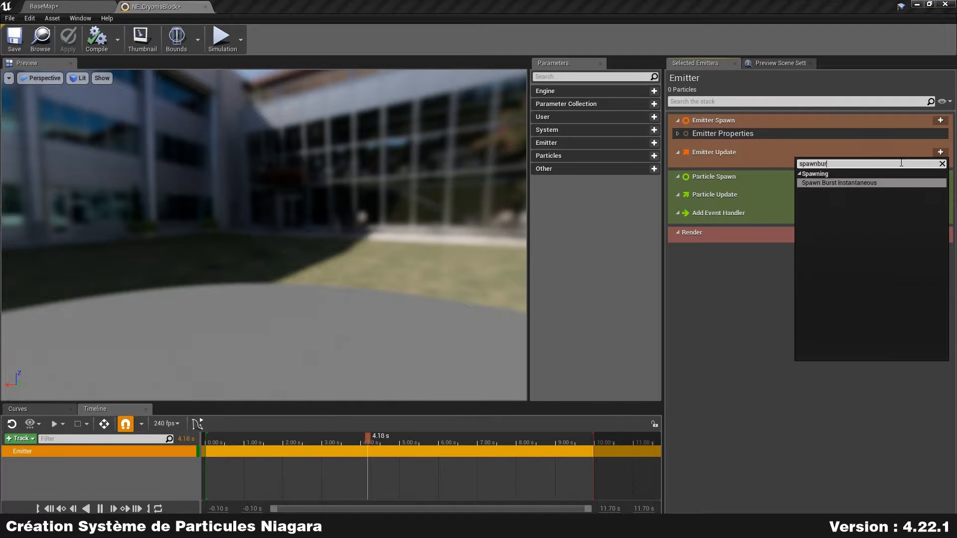
{"action": "key", "text": "Return"}
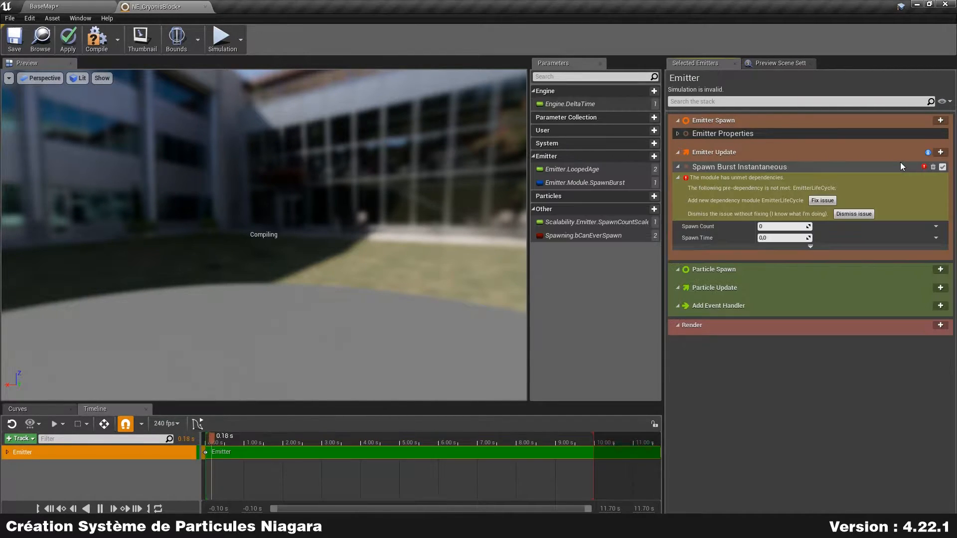
{"action": "left_click", "coordinate": [823, 201]}
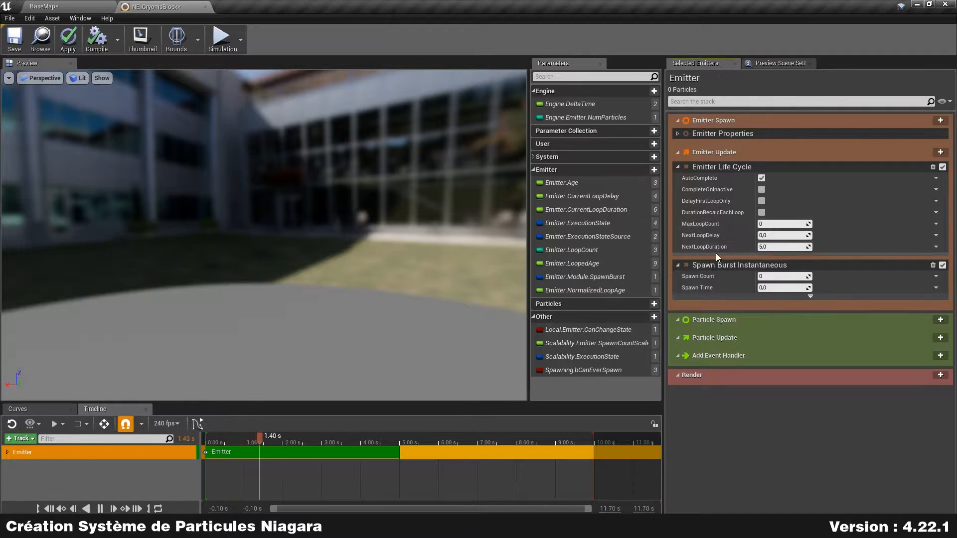
Set NextLoopDuration to 1 in Emitter Life Cycle and enable Local Space in the Emitter Properties.
{"action": "left_click", "coordinate": [809, 247]}
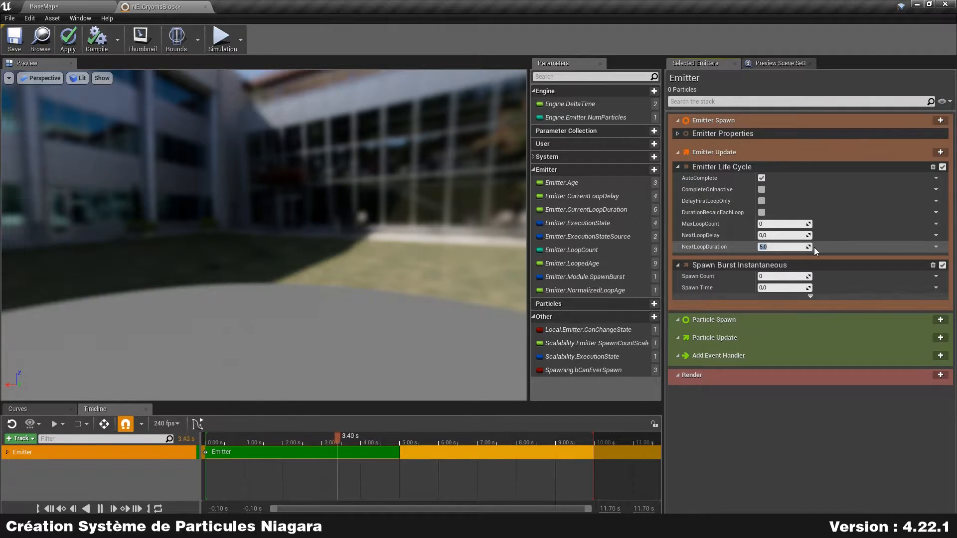
{"action": "type", "text": "1"}
{"action": "key", "text": "Return"}
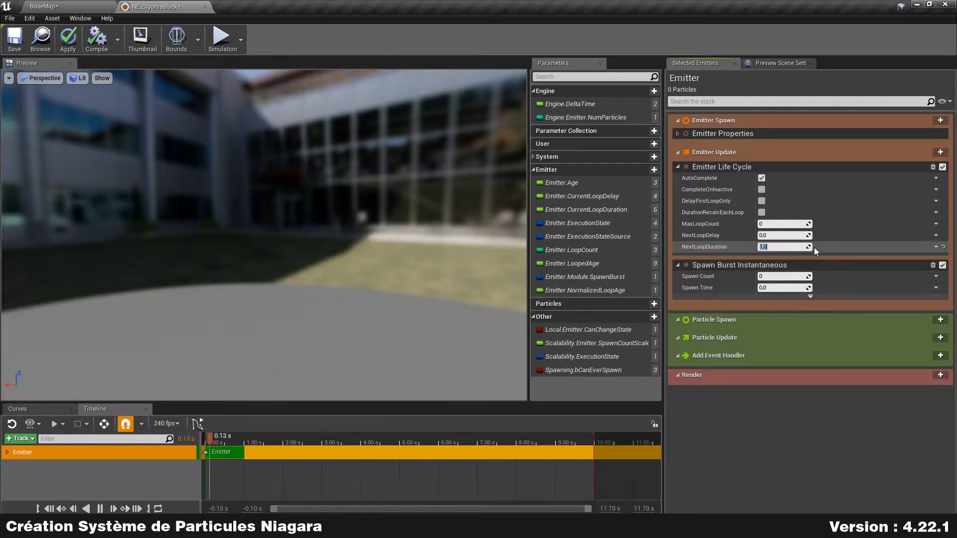
{"action": "left_click", "coordinate": [678, 135]}
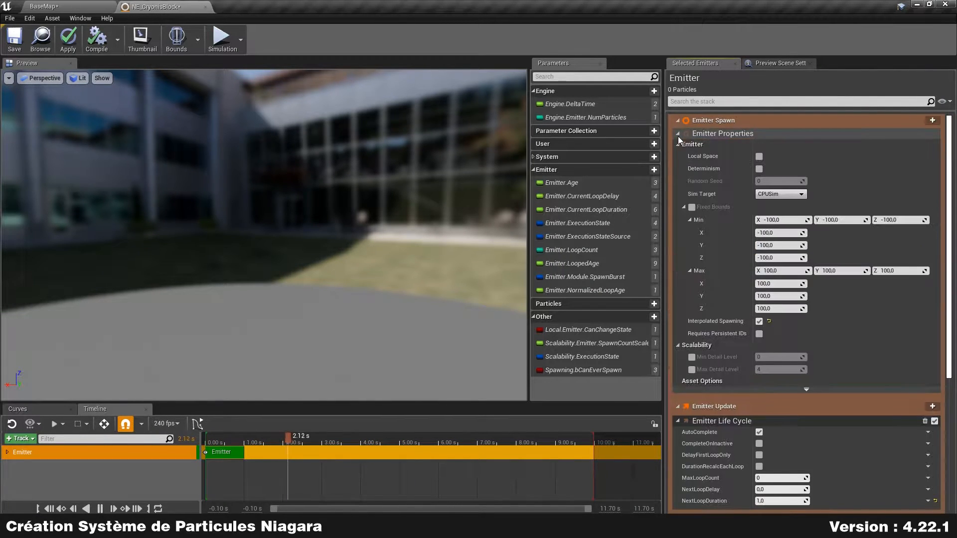
{"action": "left_click", "coordinate": [758, 156]}
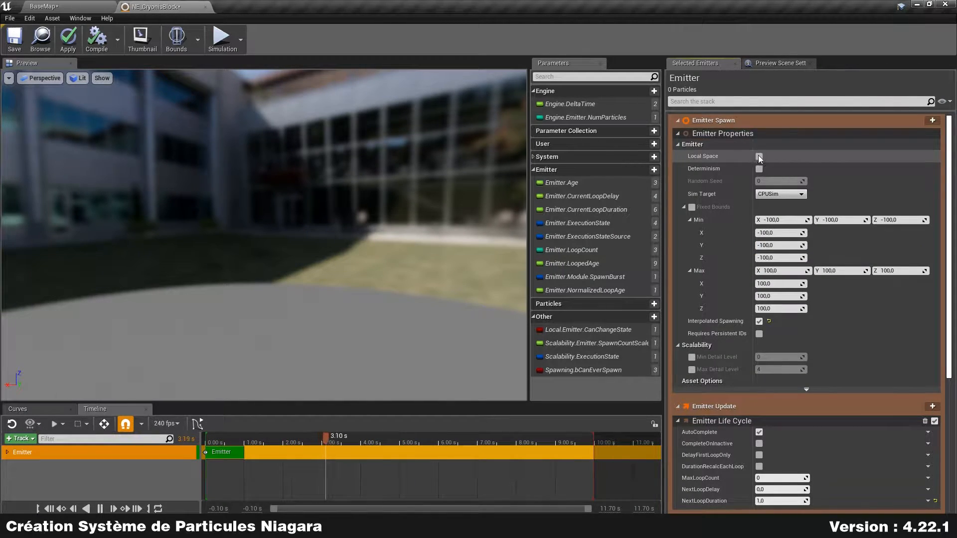
{"action": "left_click", "coordinate": [678, 133]}
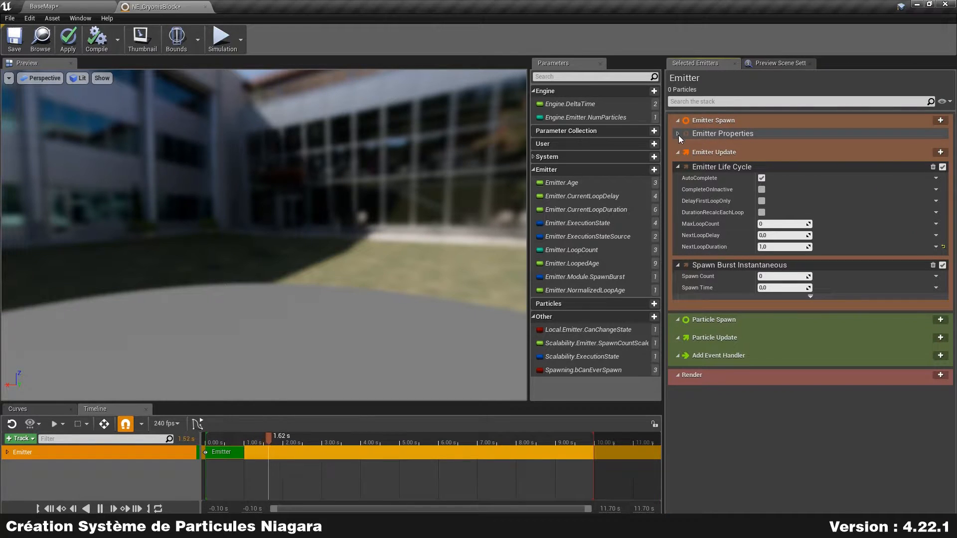
Set the Spawn Count of Spawn Burst Instantaneous to 1 and add a Niagara Mesh Renderer to the emitter.
{"action": "left_click", "coordinate": [677, 167]}
{"action": "left_click", "coordinate": [791, 194]}
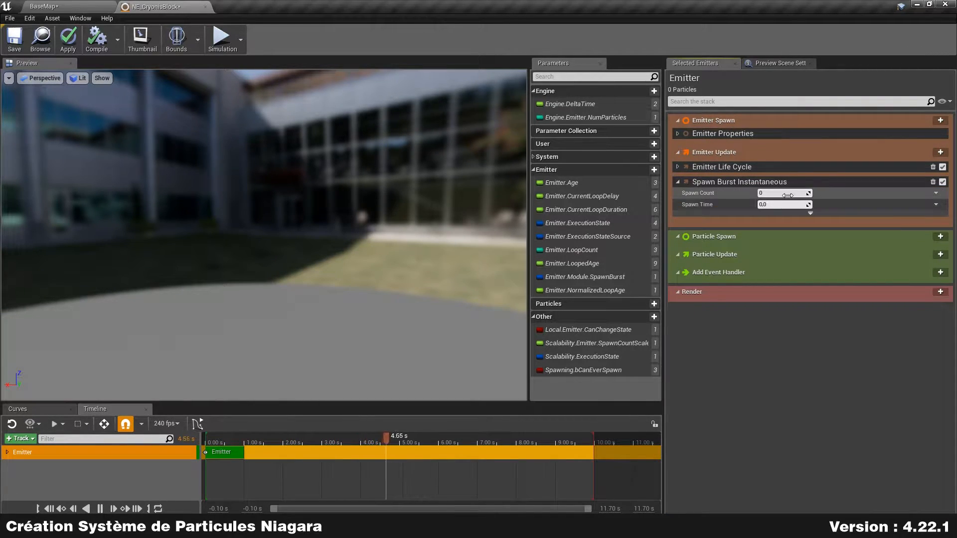
{"action": "type", "text": "1"}
{"action": "key", "text": "Return"}
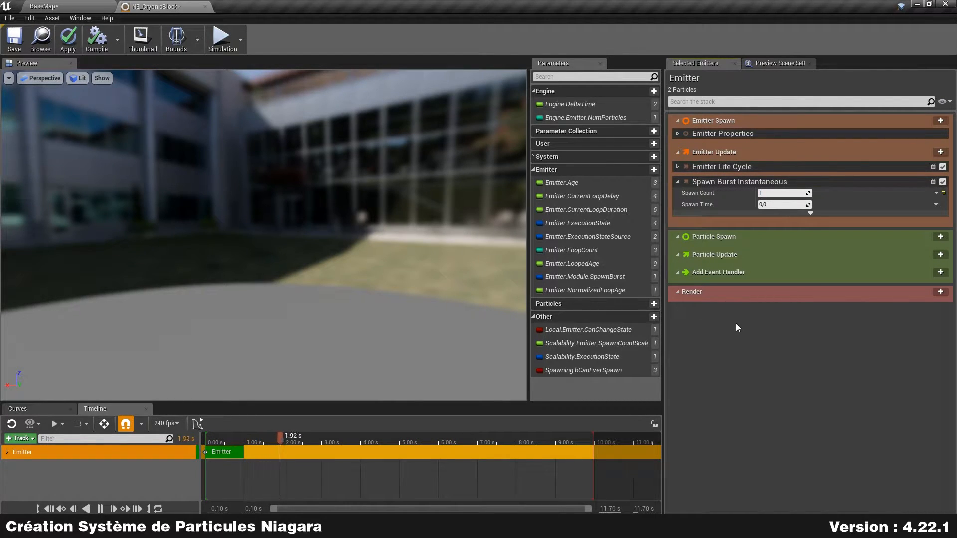
{"action": "left_click", "coordinate": [941, 293]}
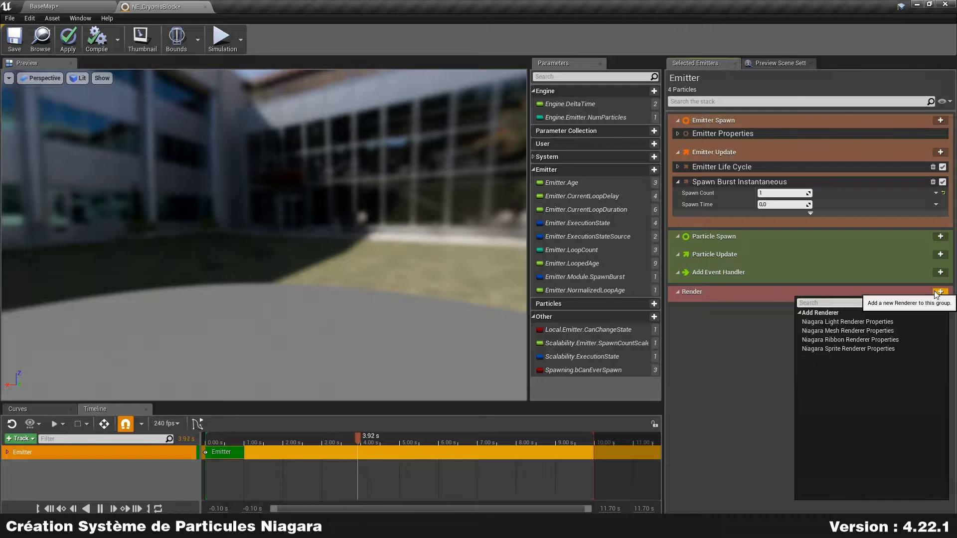
{"action": "left_click", "coordinate": [838, 332]}
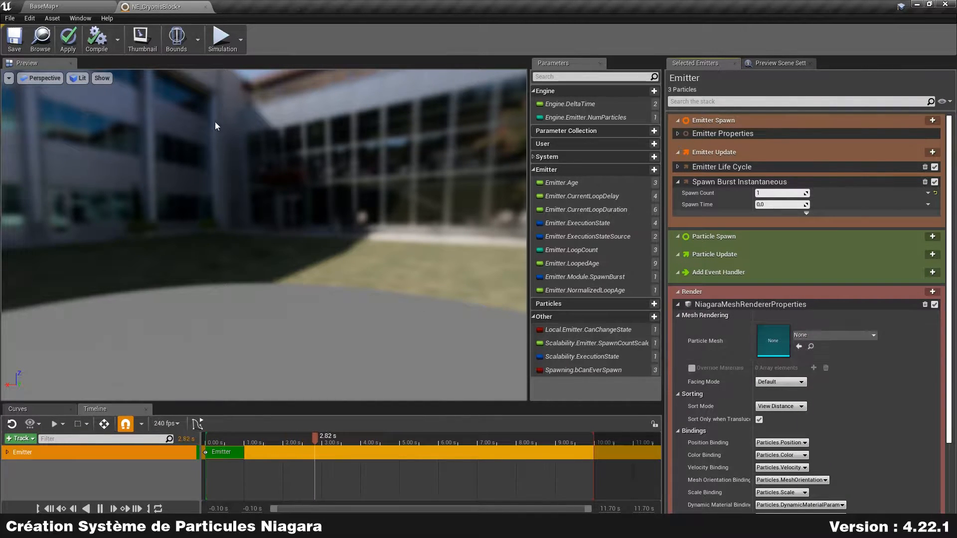
Copy the 1M_Cube mesh from the Geometry/Meshes folder into the Cryonis NiagaraPS folder.
{"action": "left_click", "coordinate": [81, 6]}
{"action": "left_click", "coordinate": [295, 472]}
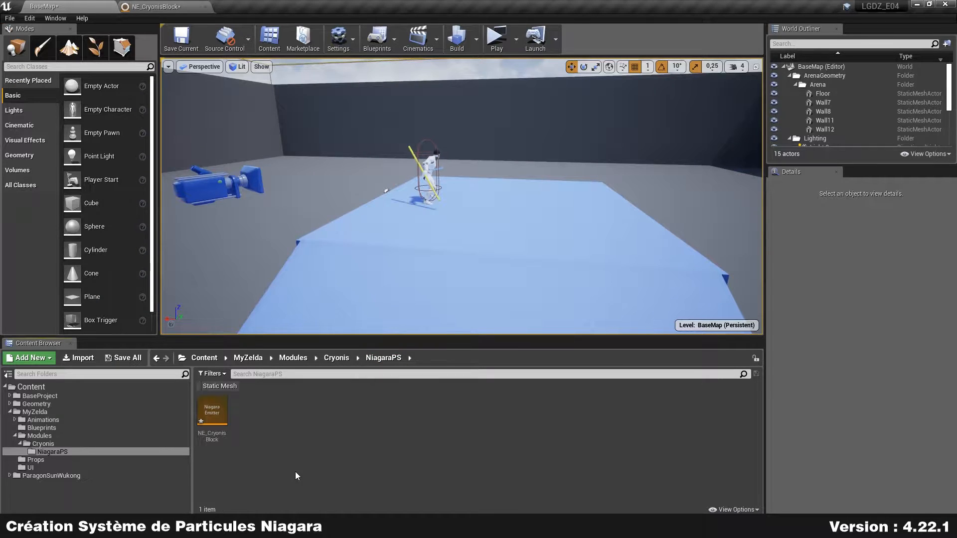
{"action": "left_click", "coordinate": [10, 403]}
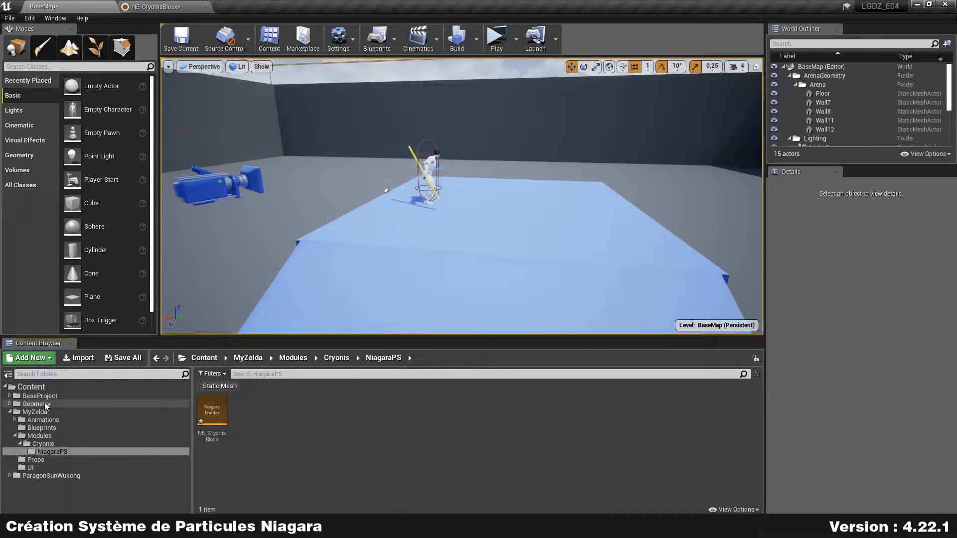
{"action": "left_click", "coordinate": [45, 404]}
{"action": "left_click", "coordinate": [46, 409]}
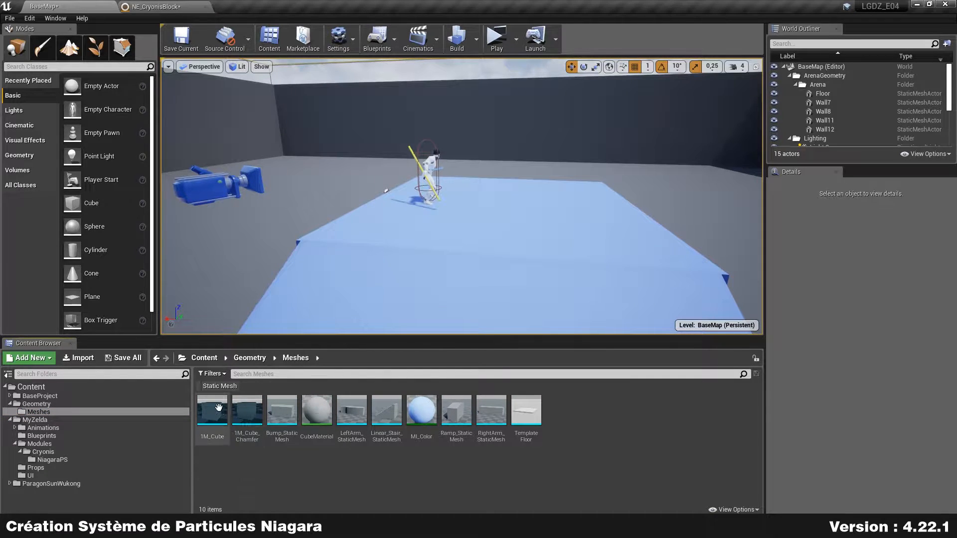
{"action": "left_click_drag", "start_coordinate": [215, 409], "coordinate": [62, 460]}
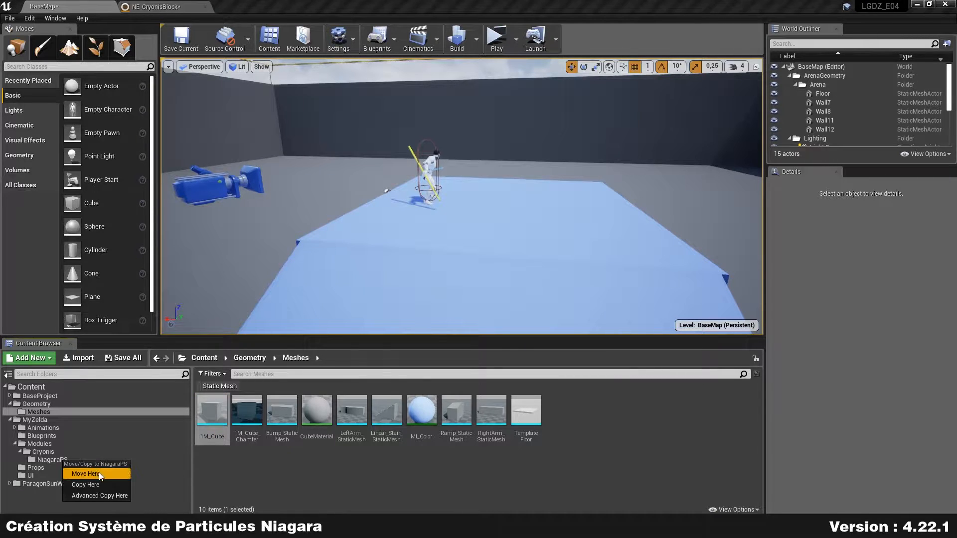
{"action": "left_click", "coordinate": [93, 484]}
Rename the copied cube mesh in the NiagaraPS folder to SM_CryoBlock and enlarge the asset thumbnails.
{"action": "left_click", "coordinate": [55, 460]}
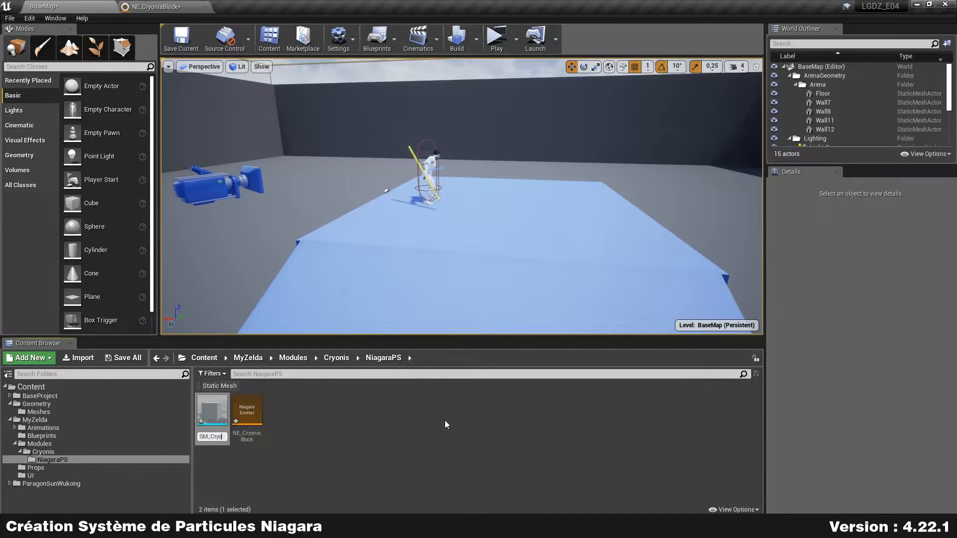
{"action": "type", "text": "k"}
{"action": "key", "text": "Return"}
{"action": "scroll", "coordinate": [390, 456], "scroll_direction": "up", "scroll_amount": 2, "text": "ctrl"}
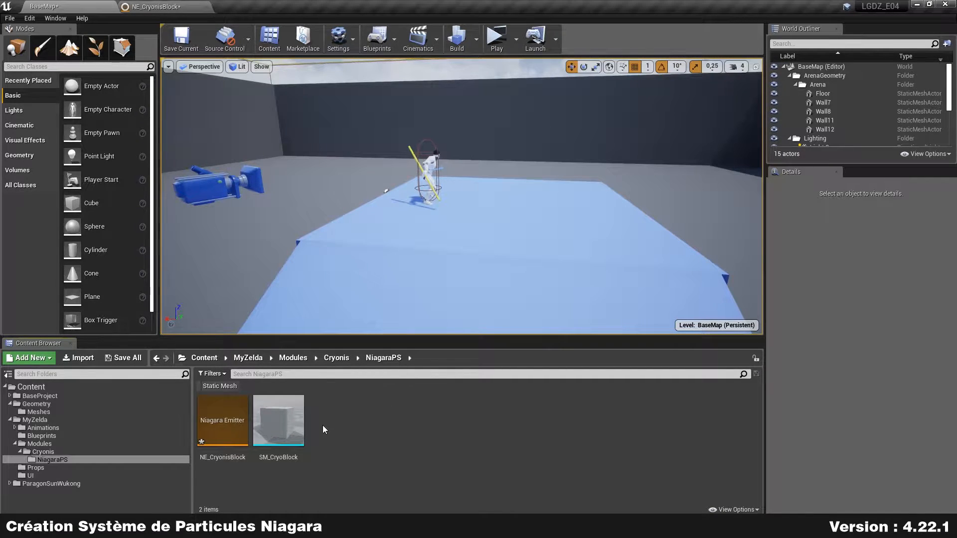
Assign SM_CryoBlock as the Particle Mesh of the NE_CryonisBlock mesh renderer and view it in the preview.
{"action": "left_click", "coordinate": [175, 6]}
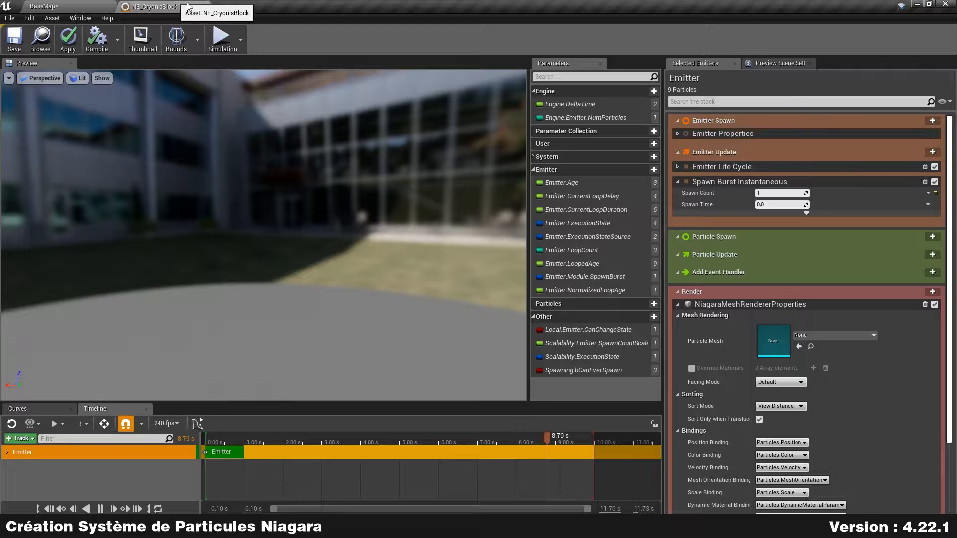
{"action": "left_click", "coordinate": [849, 335]}
{"action": "type", "text": "cryblo"}
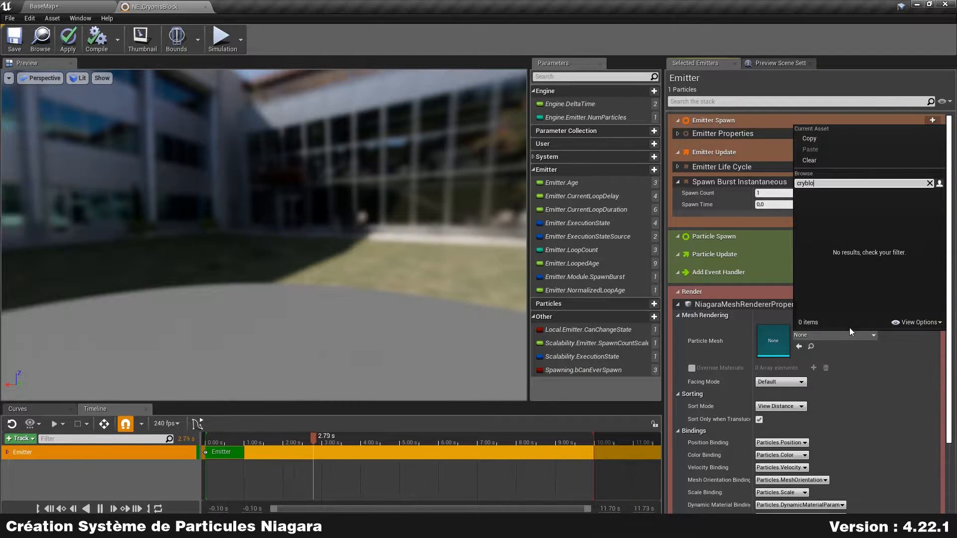
{"action": "key", "text": "BackSpace"}
{"action": "key", "text": "BackSpace"}
{"action": "key", "text": "BackSpace"}
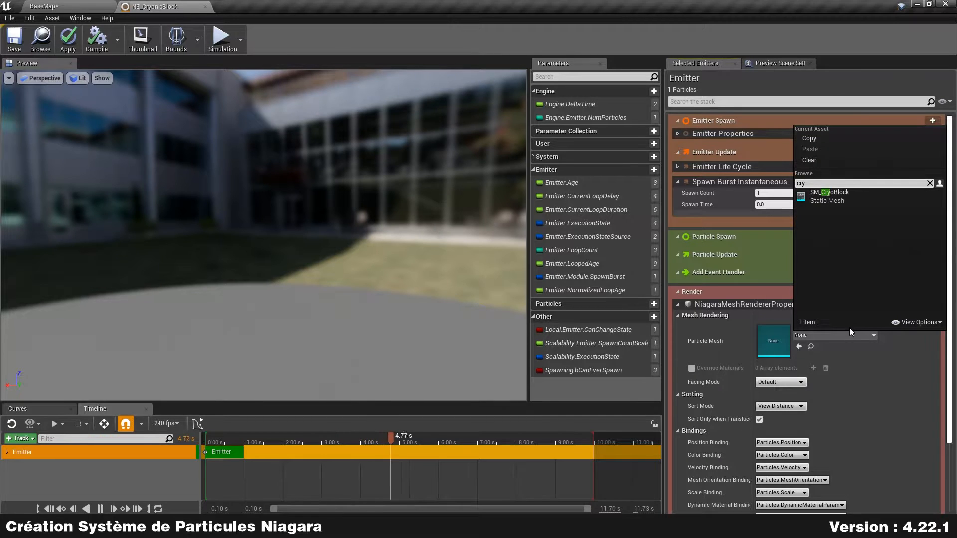
{"action": "type", "text": "o"}
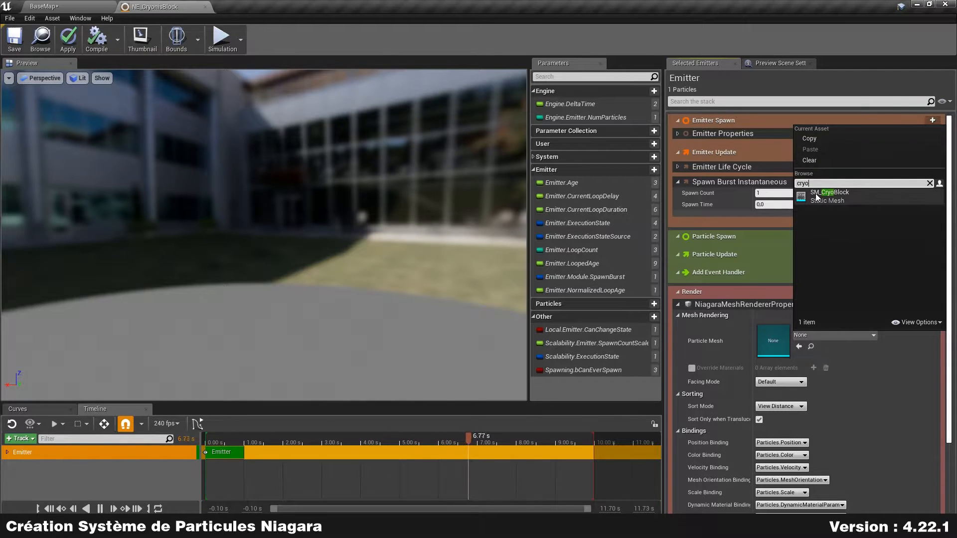
{"action": "left_click", "coordinate": [827, 194]}
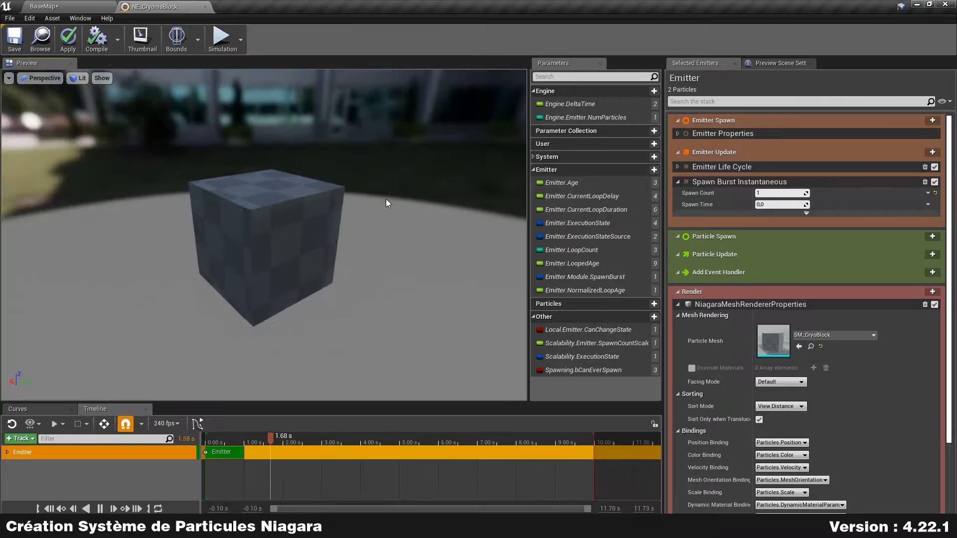
{"action": "scroll", "coordinate": [359, 253], "scroll_direction": "down", "scroll_amount": 4}
{"action": "left_click_drag", "start_coordinate": [359, 253], "coordinate": [454, 231]}
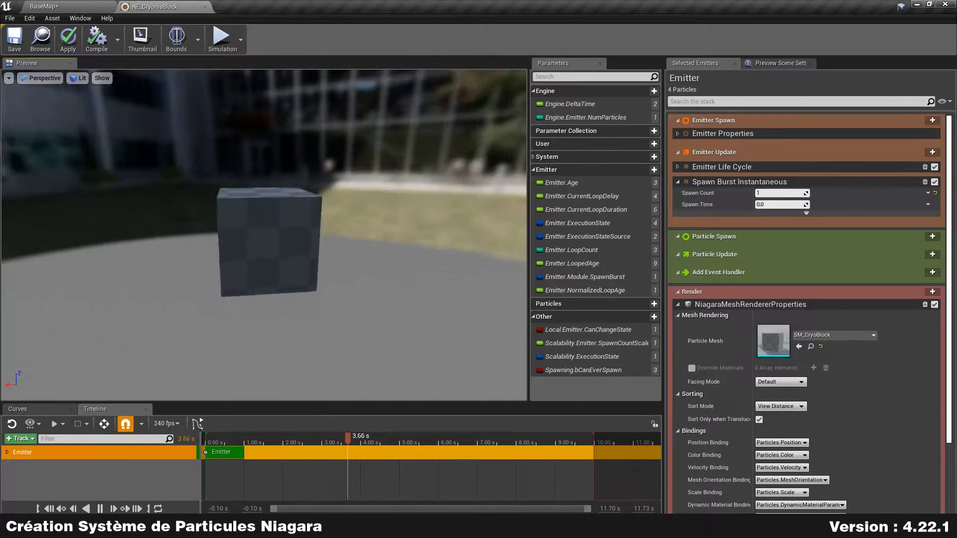
Shorten the emitter timeline's playback range to end at about 1 second.
{"action": "left_click_drag", "start_coordinate": [304, 269], "coordinate": [316, 271]}
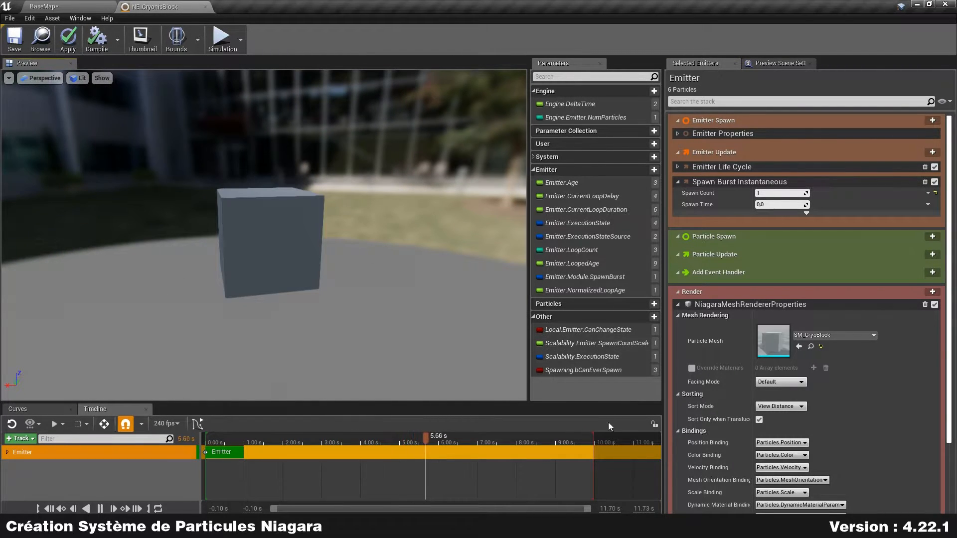
{"action": "left_click_drag", "start_coordinate": [593, 440], "coordinate": [249, 430]}
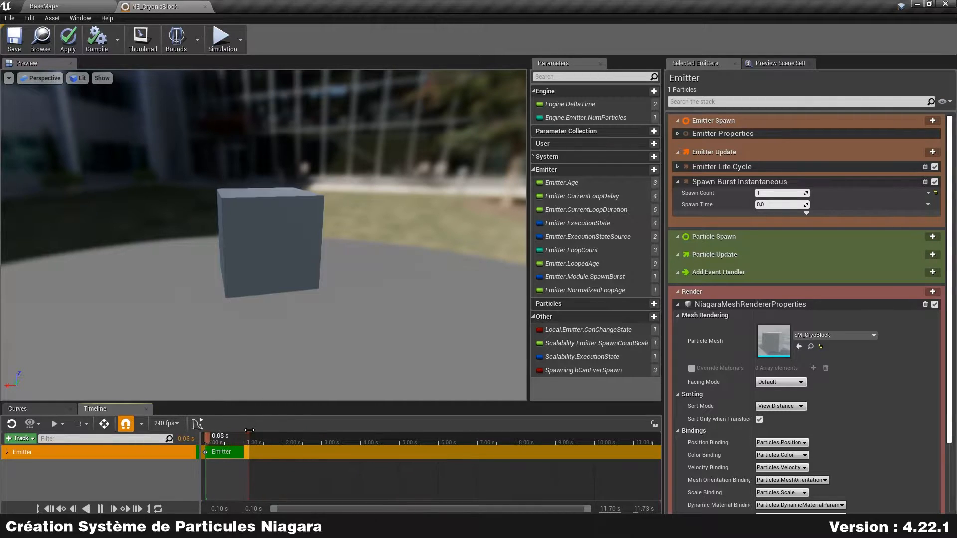
{"action": "left_click_drag", "start_coordinate": [258, 267], "coordinate": [272, 255]}
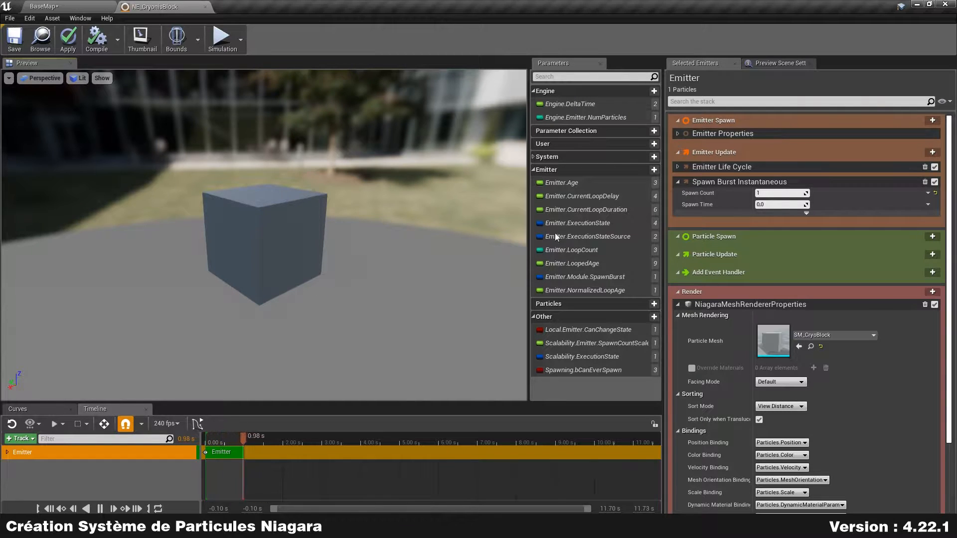
Collapse the mesh renderer properties and Spawn Burst Instantaneous in the stack, and check the Emitter Life Cycle settings.
{"action": "left_click", "coordinate": [678, 305]}
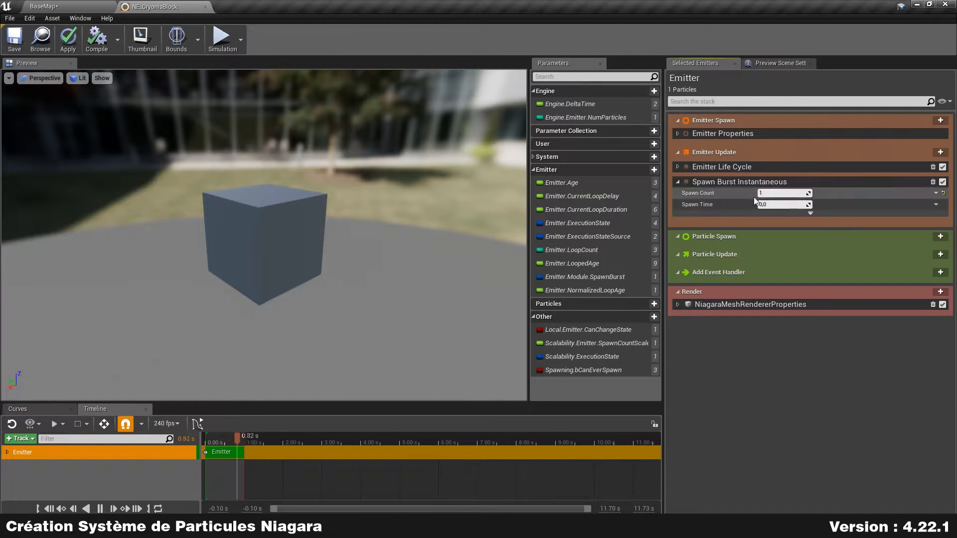
{"action": "left_click", "coordinate": [677, 167]}
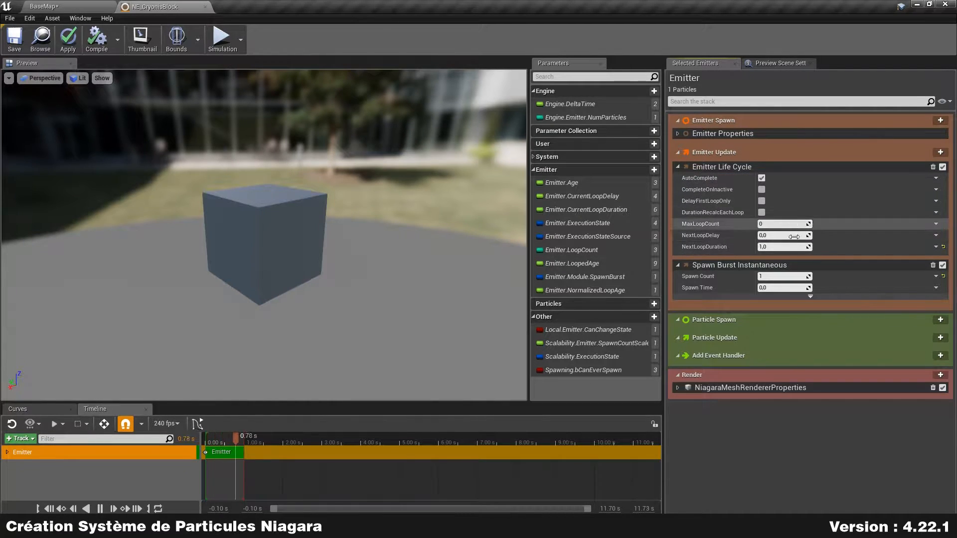
{"action": "left_click", "coordinate": [677, 168]}
{"action": "left_click", "coordinate": [678, 182]}
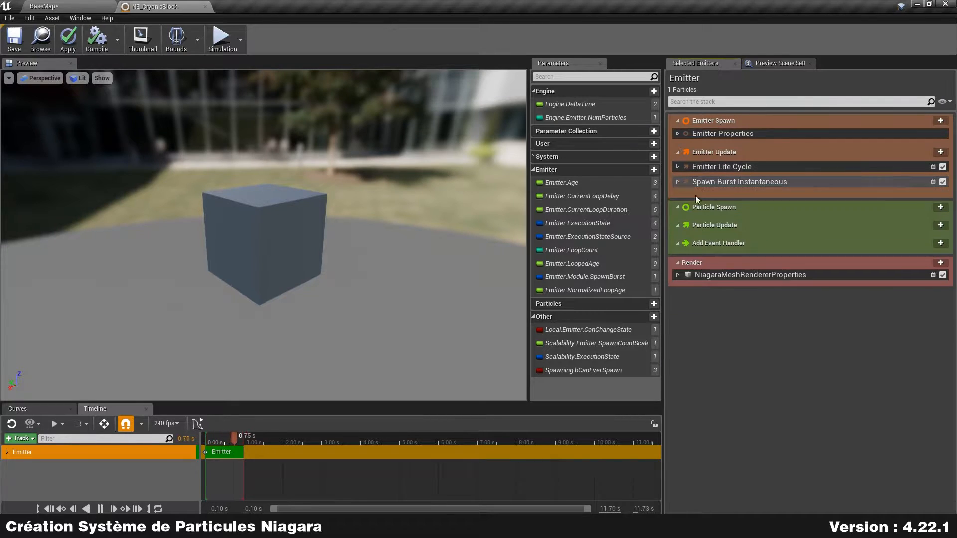
Add a Particles.Scale Set Variables module to Particle Spawn.
{"action": "left_click", "coordinate": [940, 207]}
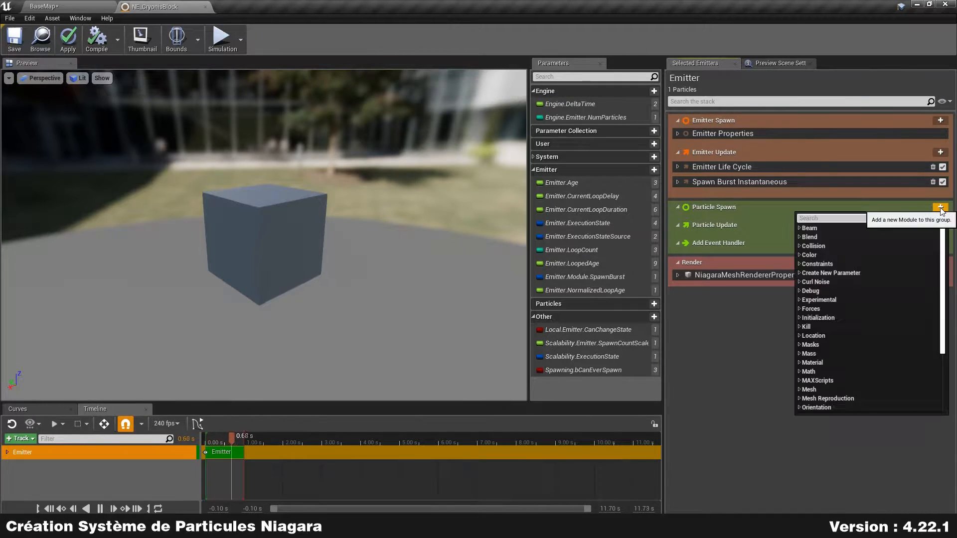
{"action": "key", "text": "Escape"}
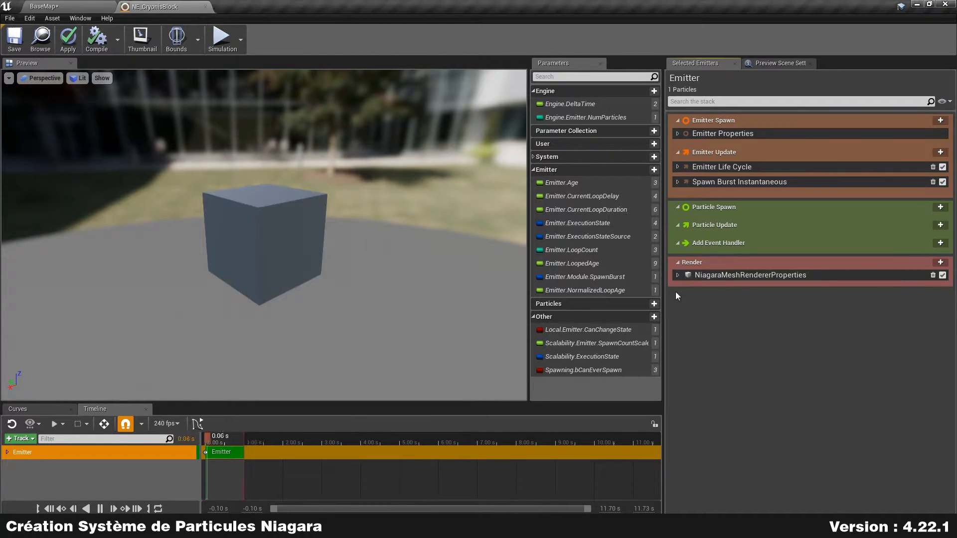
{"action": "left_click", "coordinate": [940, 207]}
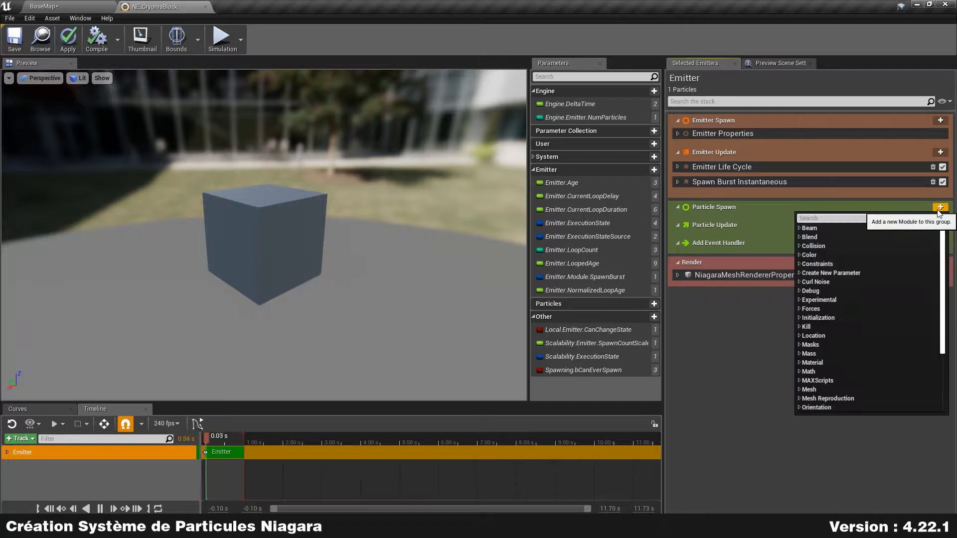
{"action": "scroll", "coordinate": [887, 294], "scroll_direction": "down", "scroll_amount": 3}
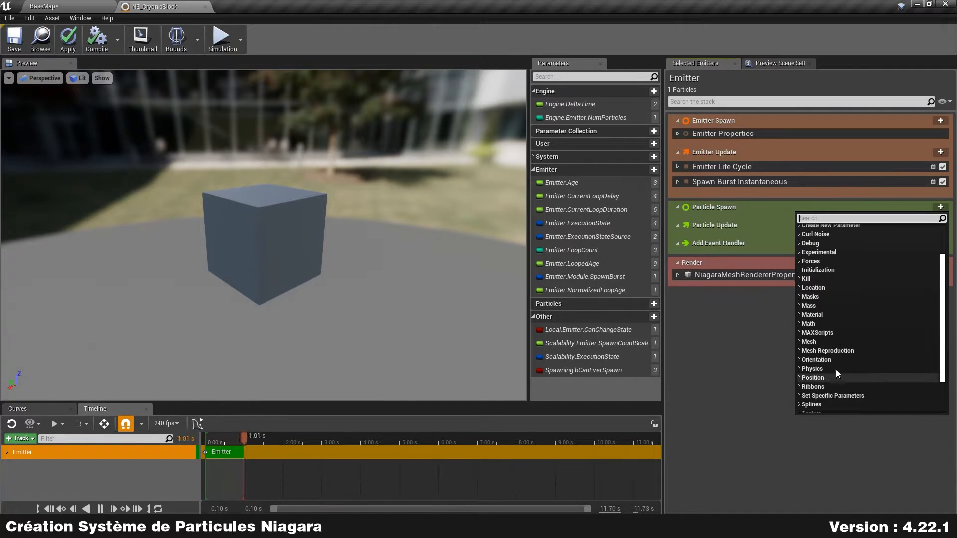
{"action": "scroll", "coordinate": [860, 369], "scroll_direction": "down", "scroll_amount": 2}
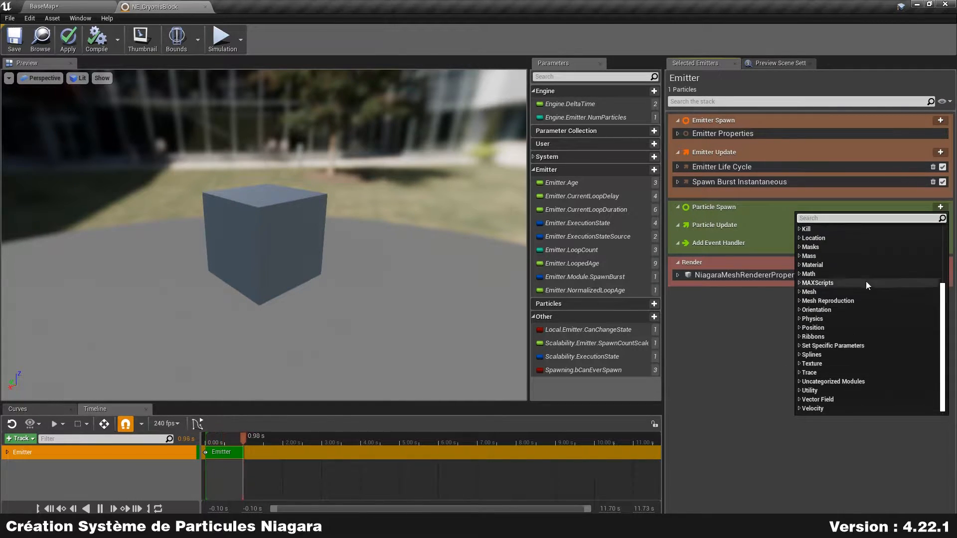
{"action": "type", "text": "particles.sca"}
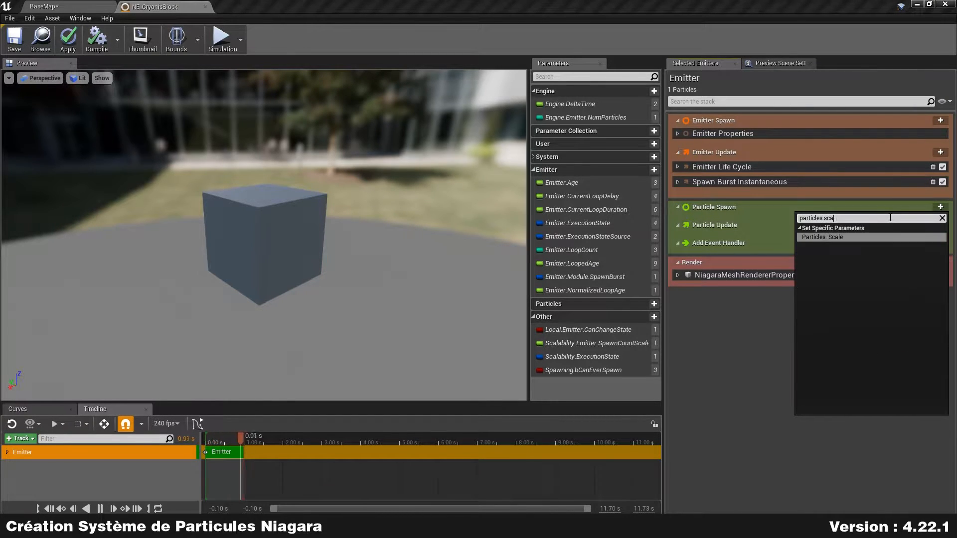
{"action": "type", "text": "le"}
{"action": "key", "text": "Return"}
Set Particles.Scale to X 1,5, Y 1,5 and Z 0,01 and view the flattened mesh from the side.
{"action": "left_click", "coordinate": [782, 232]}
{"action": "type", "text": "1,5"}
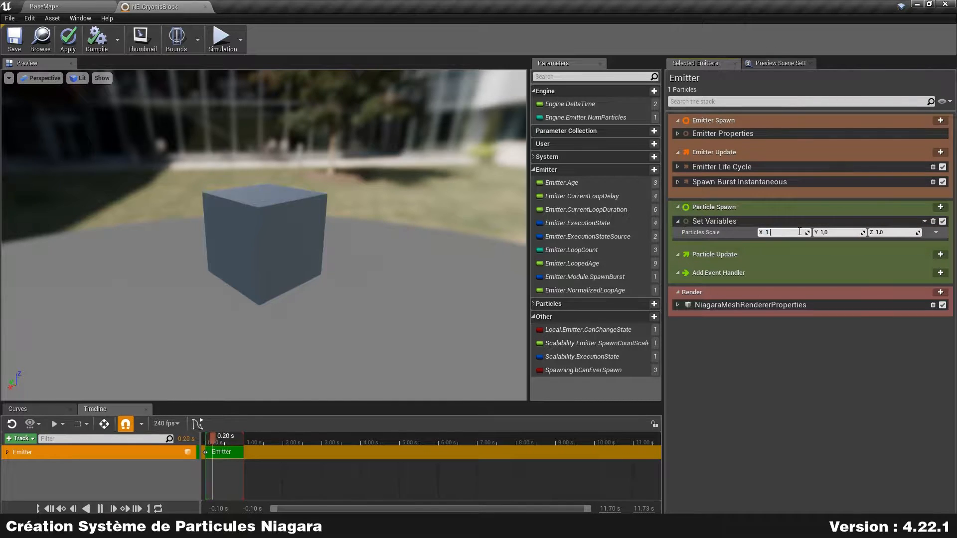
{"action": "key", "text": "Tab"}
{"action": "type", "text": "1,5"}
{"action": "key", "text": "Tab"}
{"action": "key", "text": "BackSpace"}
{"action": "type", "text": ".01"}
{"action": "key", "text": "Return"}
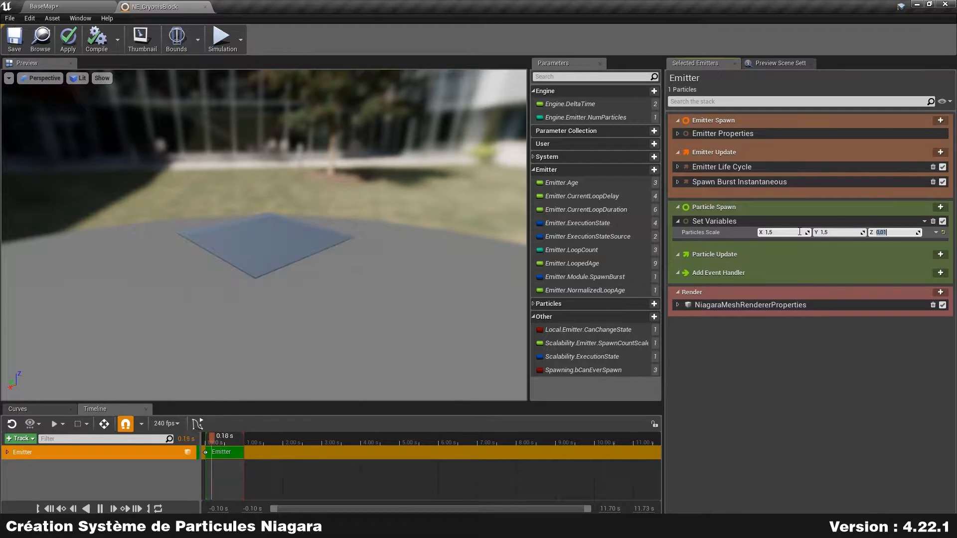
{"action": "left_click_drag", "start_coordinate": [218, 258], "coordinate": [223, 261]}
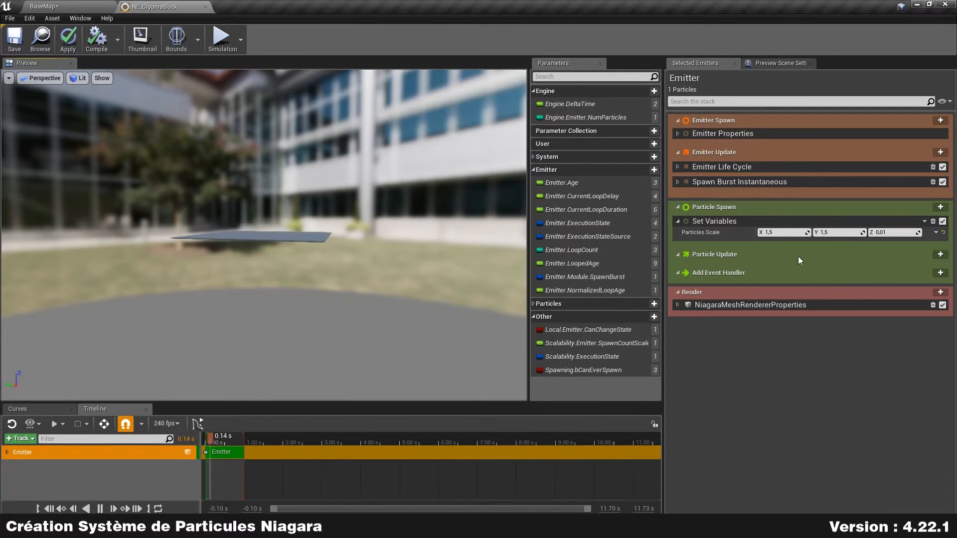
Open BP_CryonisBlock from the Cryonis folder and examine its Cube component's scale in the viewport.
{"action": "left_click", "coordinate": [63, 6]}
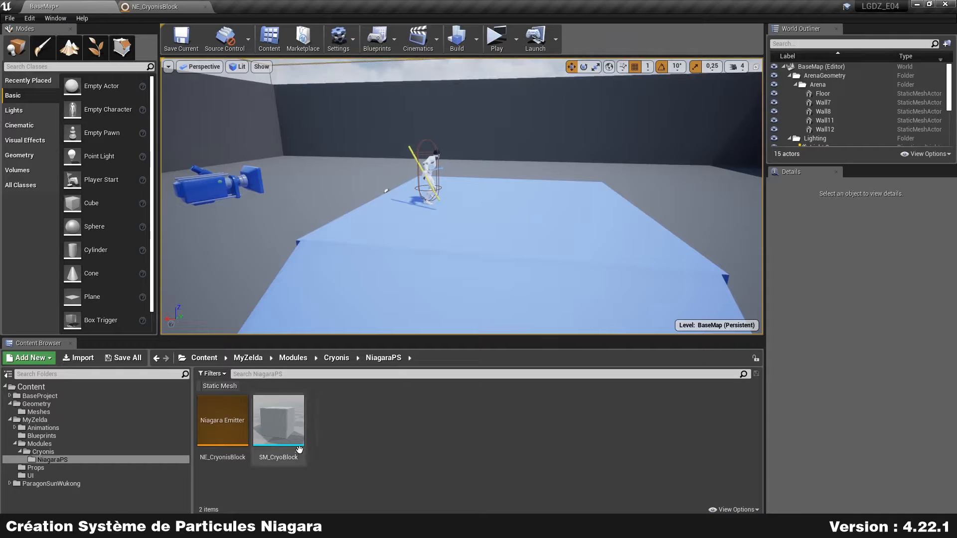
{"action": "left_click", "coordinate": [342, 359]}
{"action": "double_click", "coordinate": [286, 440]}
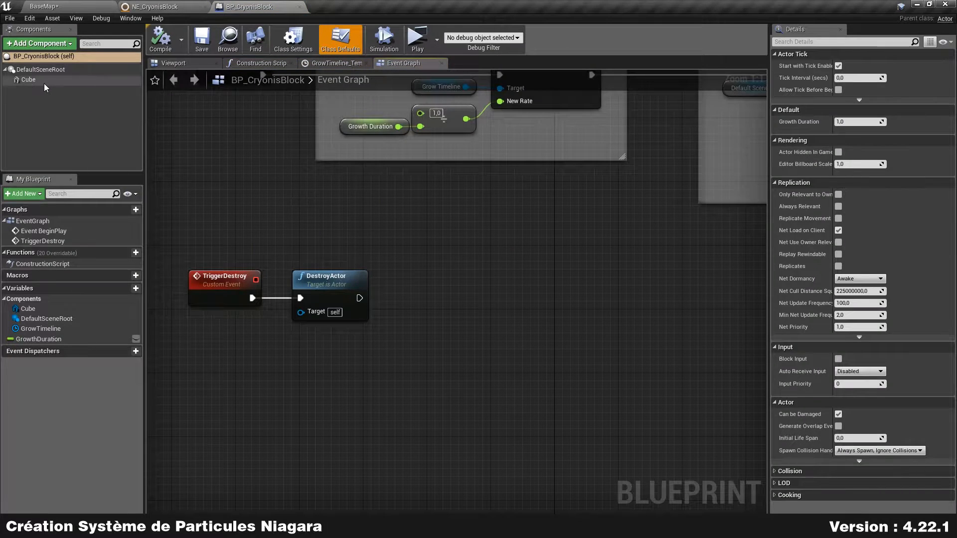
{"action": "left_click", "coordinate": [29, 79]}
{"action": "left_click", "coordinate": [165, 66]}
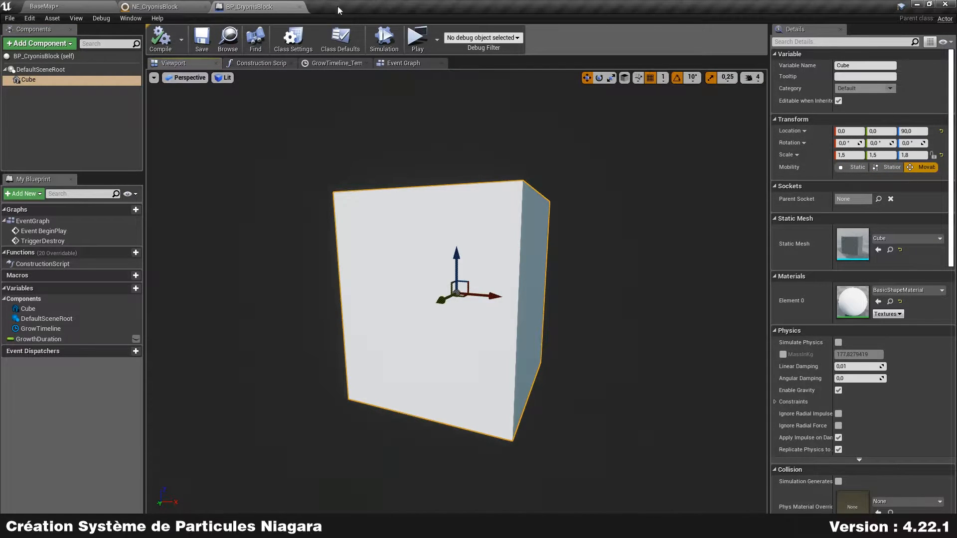
Return to NE_CryonisBlock and set the Z value of Particles.Scale to 0,1.
{"action": "left_click", "coordinate": [174, 6]}
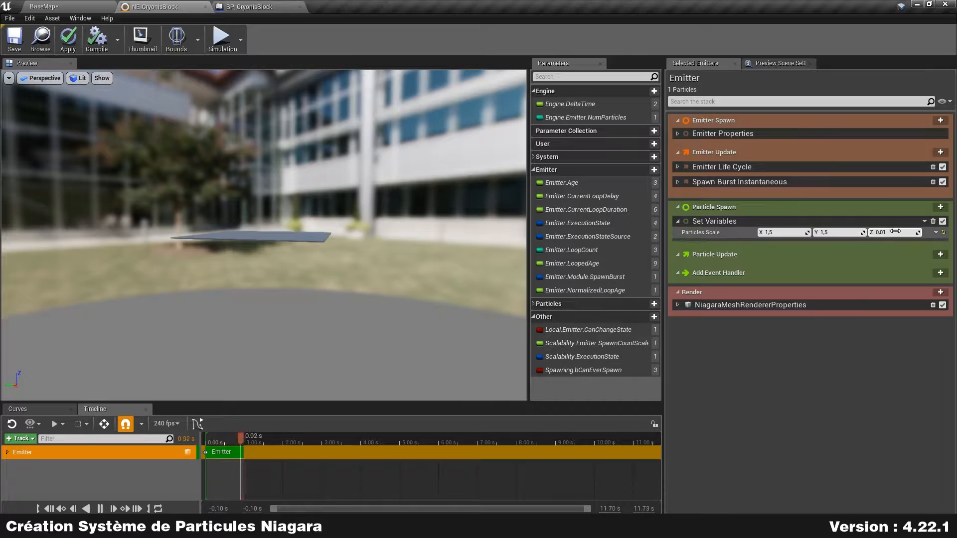
{"action": "key", "text": "Return"}
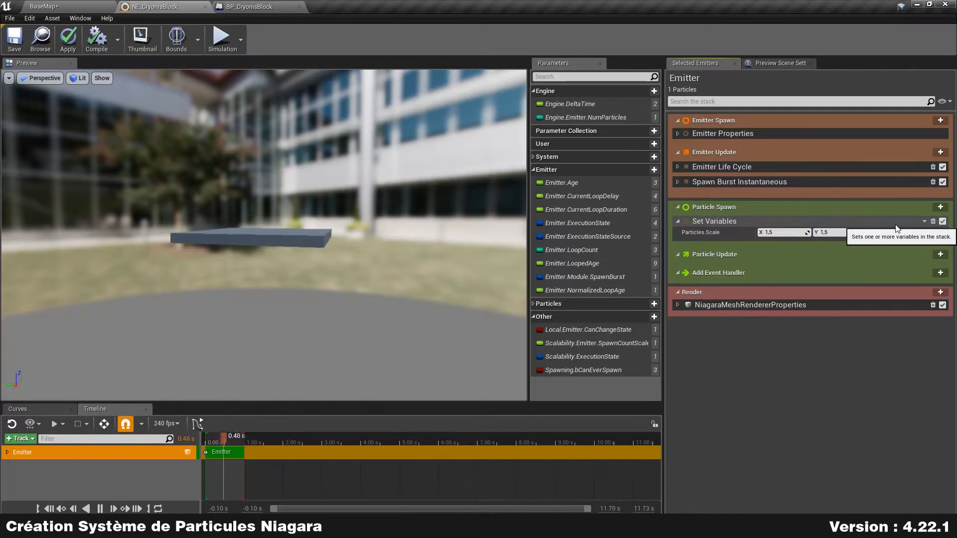
{"action": "left_click_drag", "start_coordinate": [291, 199], "coordinate": [462, 208]}
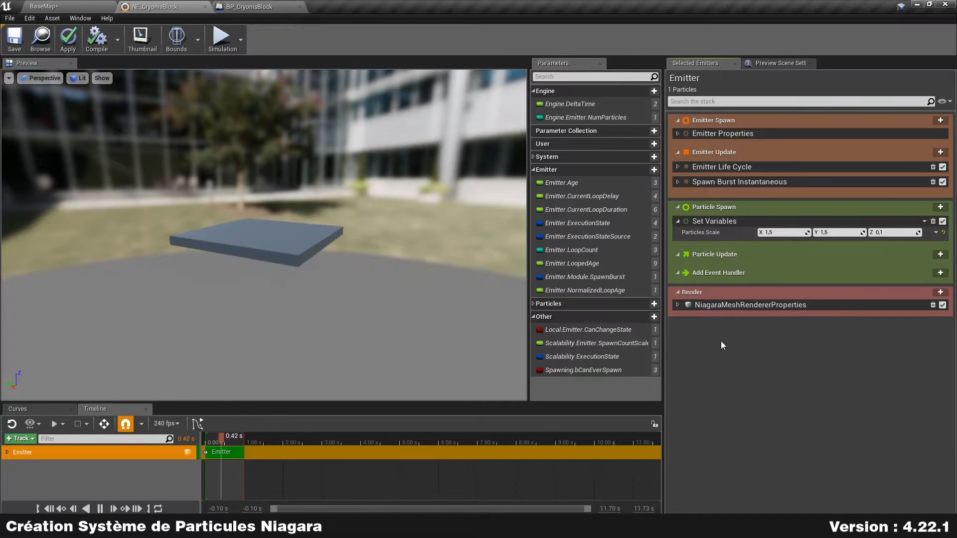
Create a new float parameter in the Particles namespace and name it Particles.ZFactor.
{"action": "left_click", "coordinate": [533, 304]}
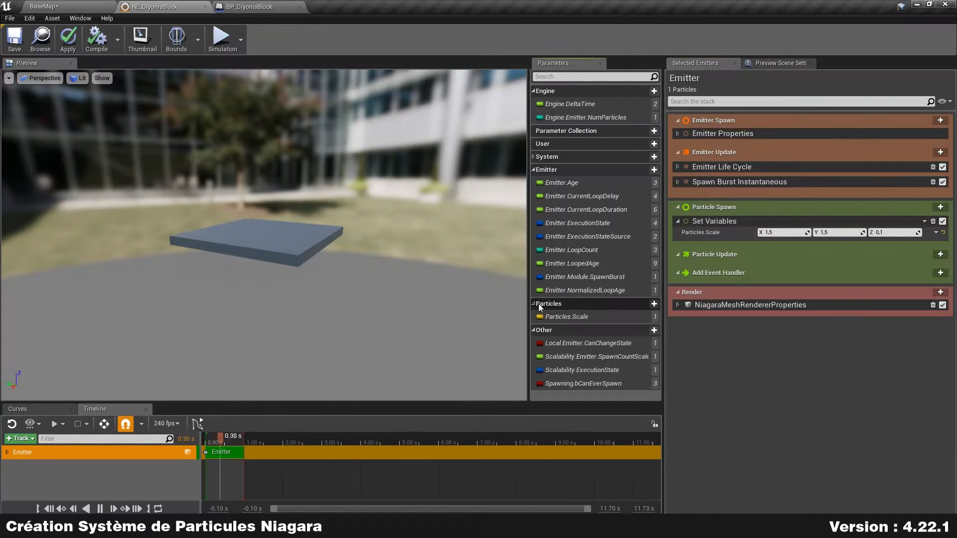
{"action": "left_click", "coordinate": [654, 304]}
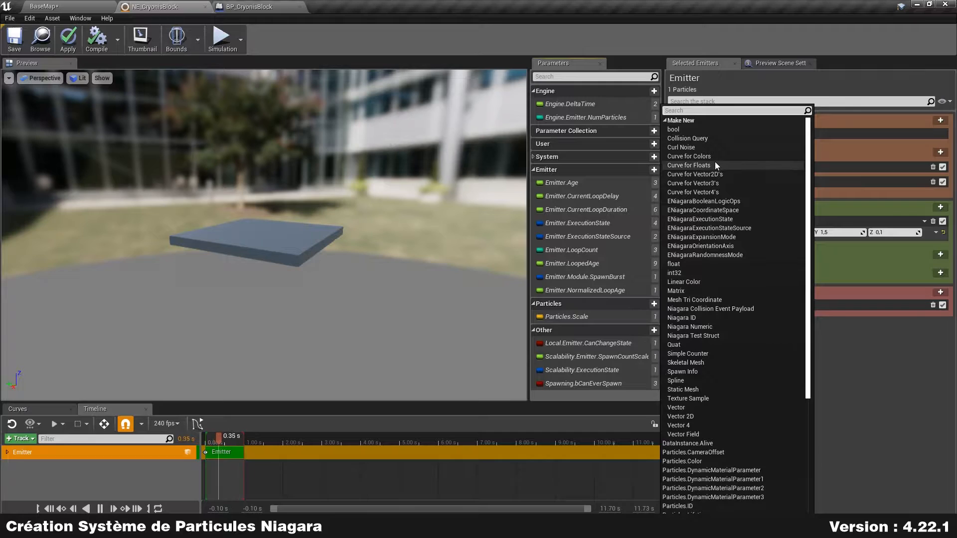
{"action": "left_click", "coordinate": [710, 265]}
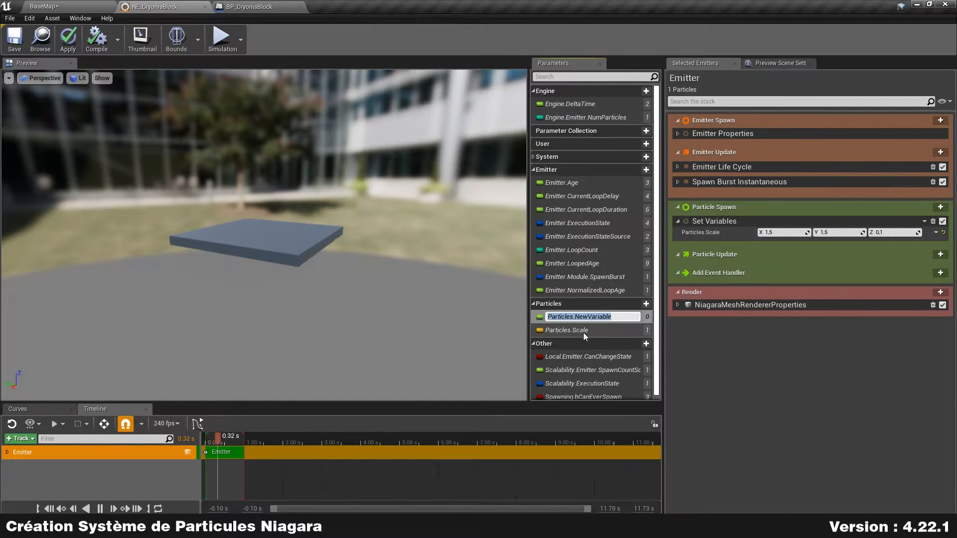
{"action": "double_click", "coordinate": [575, 318]}
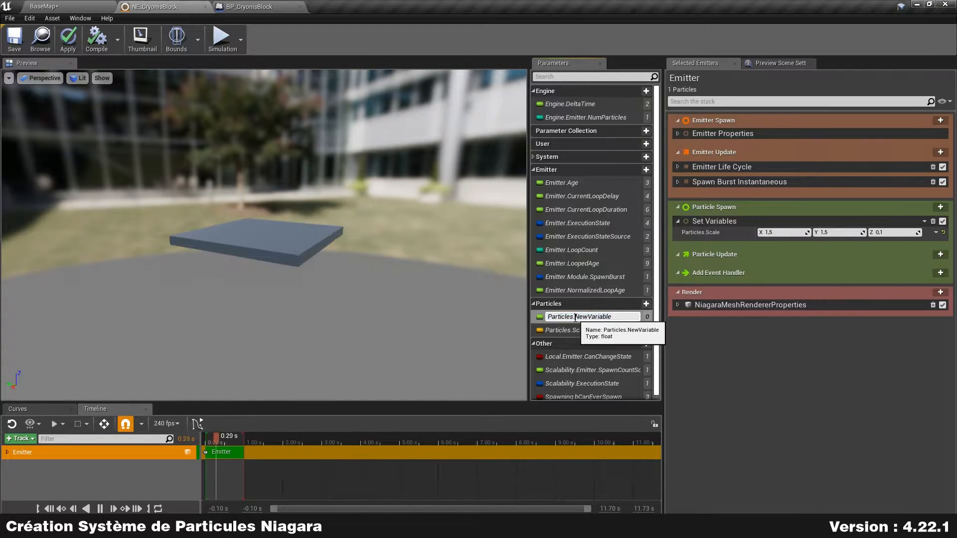
{"action": "type", "text": "ZFactor"}
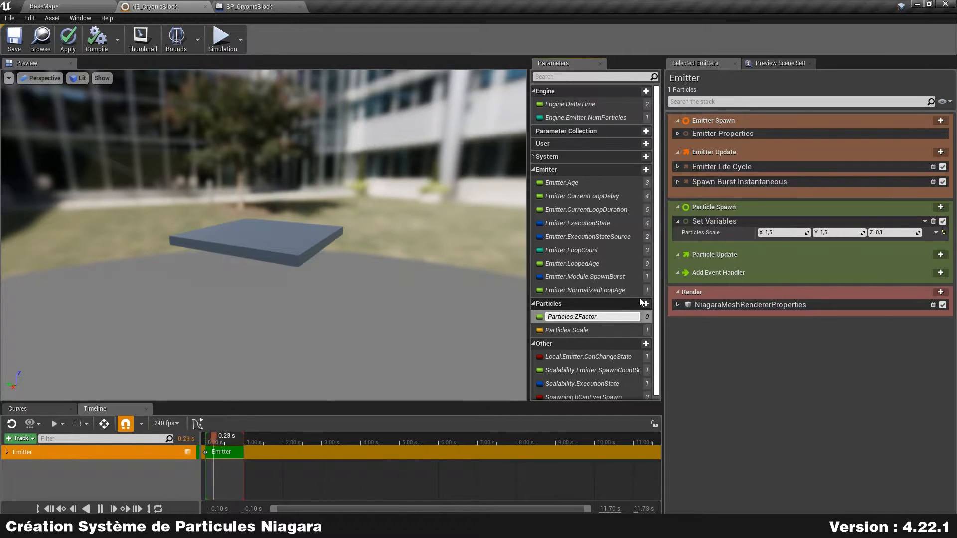
{"action": "key", "text": "Return"}
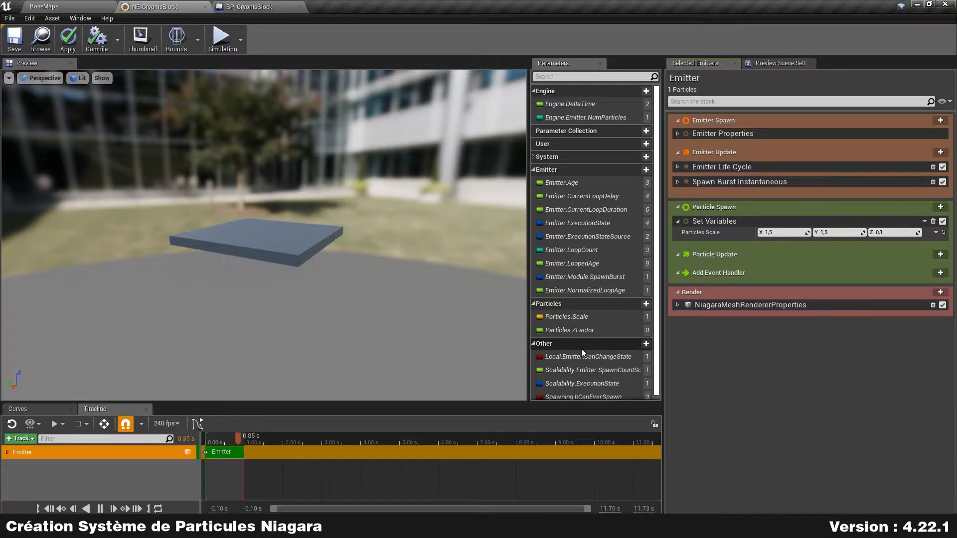
Add Particles.ZFactor to the Particle Spawn Set Variables module and set it to 0,1.
{"action": "left_click_drag", "start_coordinate": [568, 331], "coordinate": [740, 222]}
{"action": "left_click", "coordinate": [787, 244]}
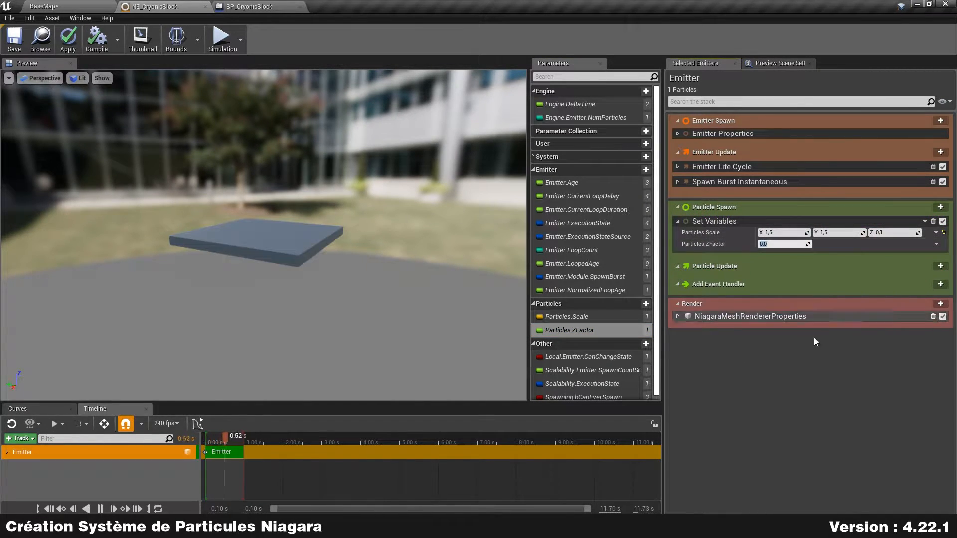
{"action": "type", "text": "0,1"}
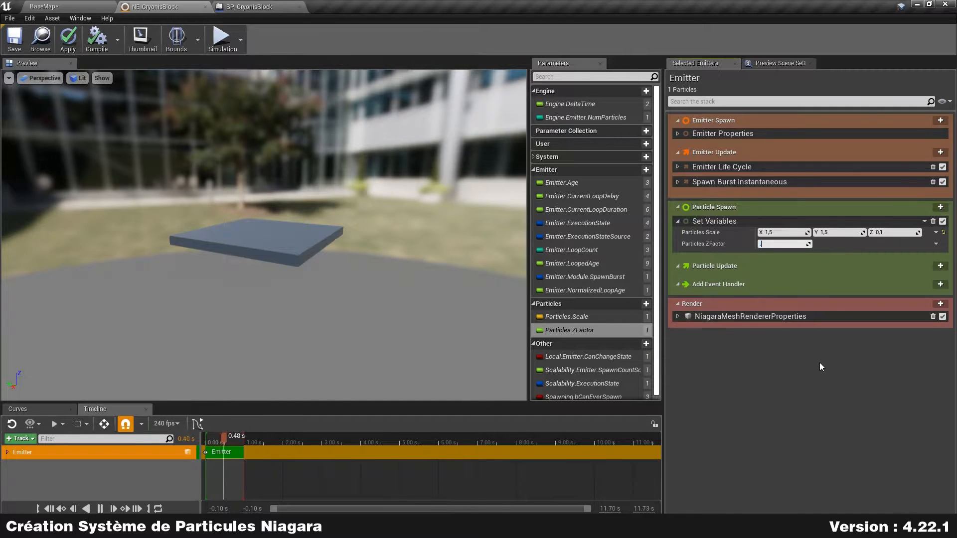
{"action": "key", "text": "Return"}
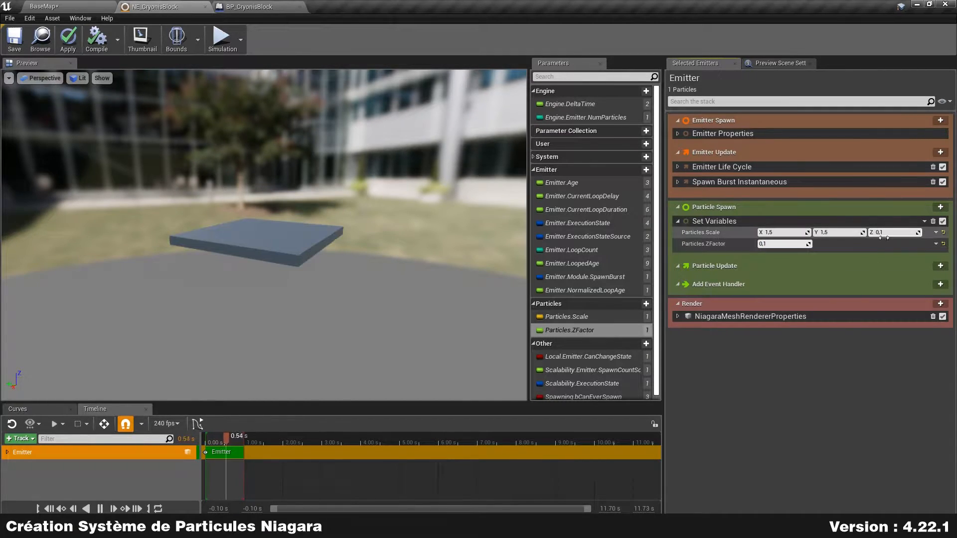
Add the Particles.Lifetime parameter to the Particle Spawn Set Variables module and set it to 1,0.
{"action": "left_click", "coordinate": [646, 304]}
{"action": "scroll", "coordinate": [733, 279], "scroll_direction": "down", "scroll_amount": 5}
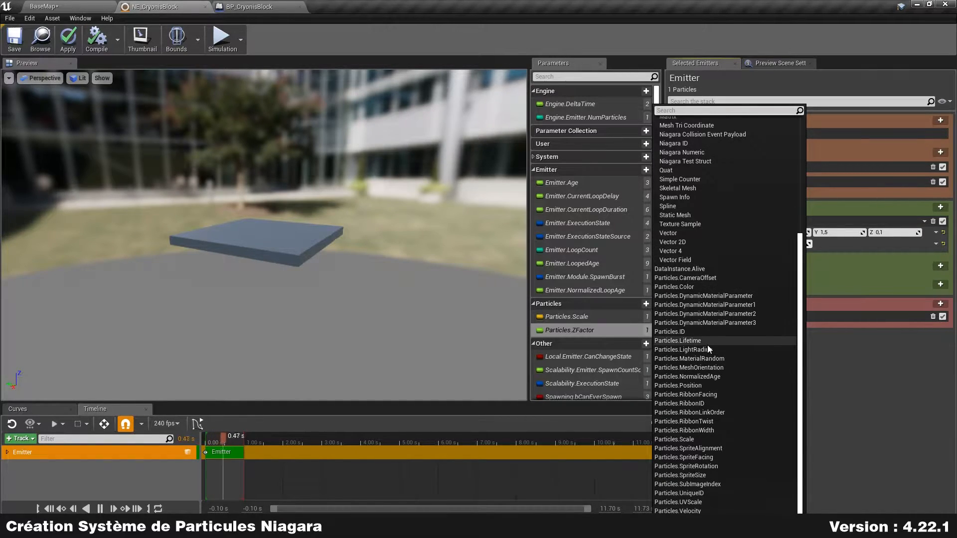
{"action": "left_click", "coordinate": [707, 342]}
{"action": "left_click_drag", "start_coordinate": [582, 322], "coordinate": [762, 223]}
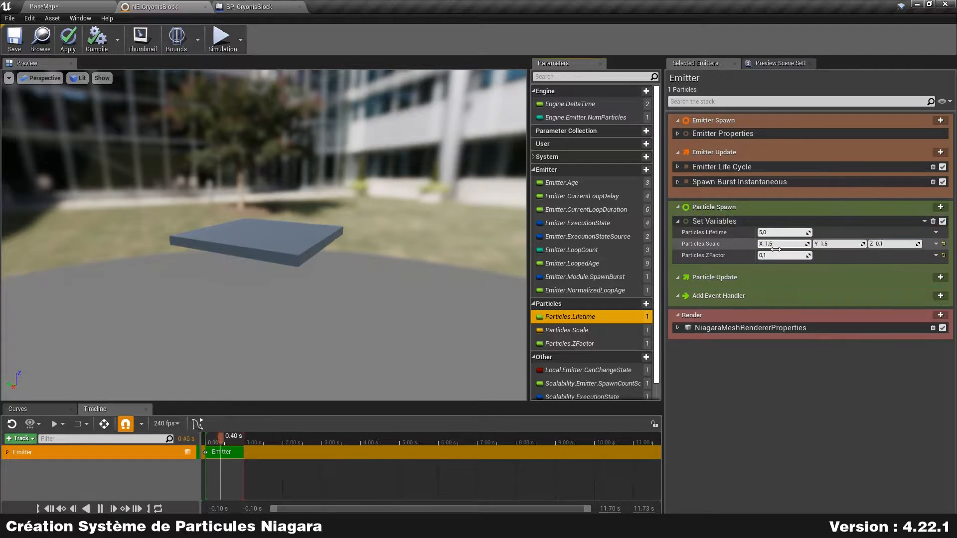
{"action": "left_click", "coordinate": [777, 233]}
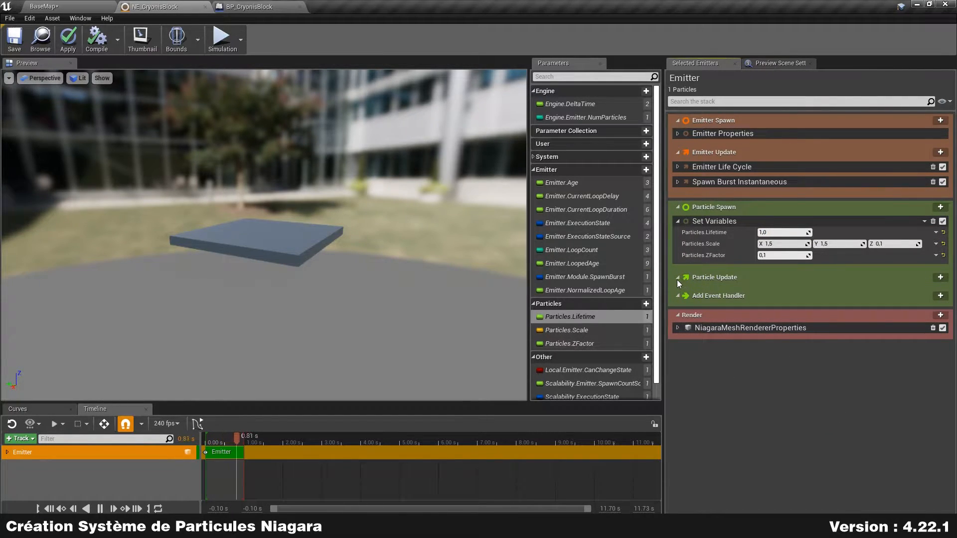
Add an Update Age module to Particle Update.
{"action": "left_click", "coordinate": [941, 278]}
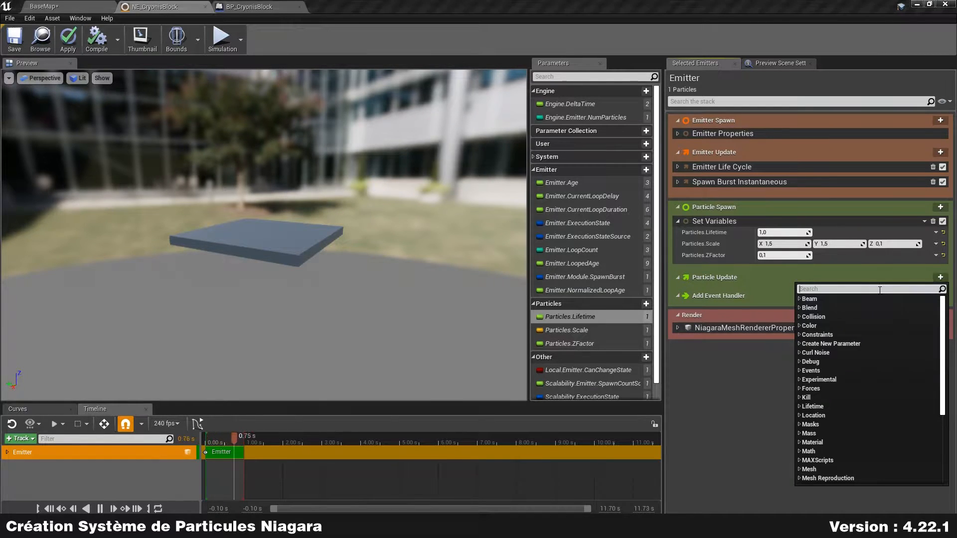
{"action": "type", "text": "update age"}
{"action": "key", "text": "Return"}
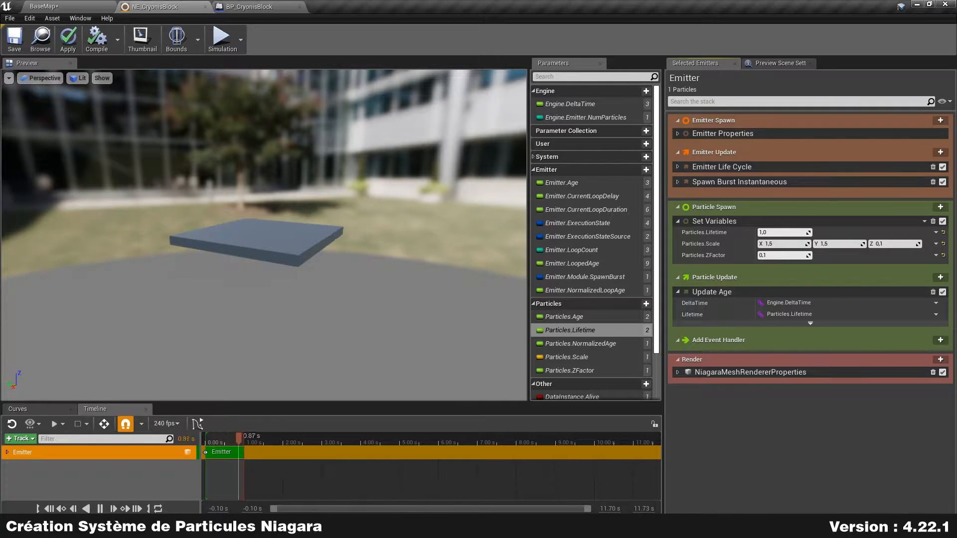
Add a Particles.ZFactor Set Variables module to Particle Update, above Update Age, and drive its value with Float from Curve.
{"action": "left_click_drag", "start_coordinate": [569, 372], "coordinate": [746, 283]}
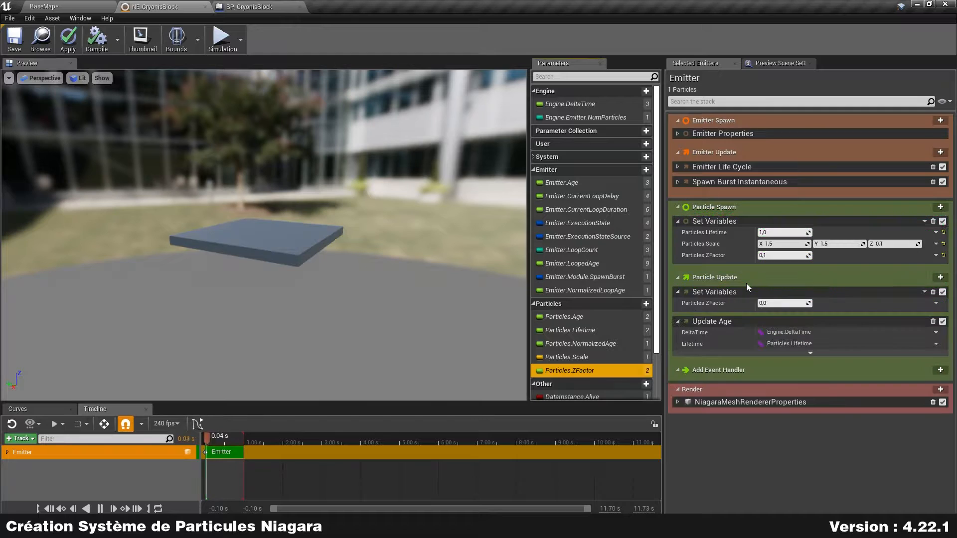
{"action": "left_click", "coordinate": [801, 469]}
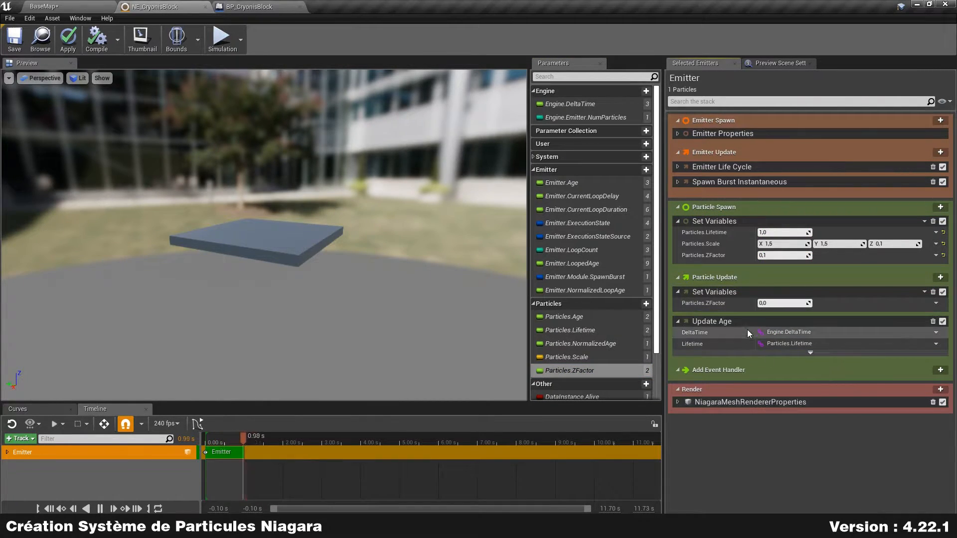
{"action": "left_click", "coordinate": [937, 304]}
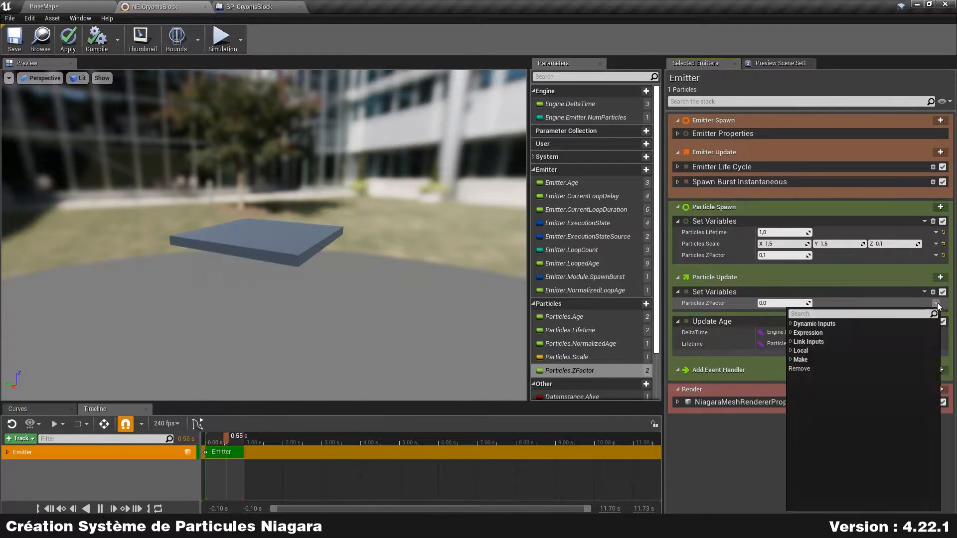
{"action": "type", "text": "curve"}
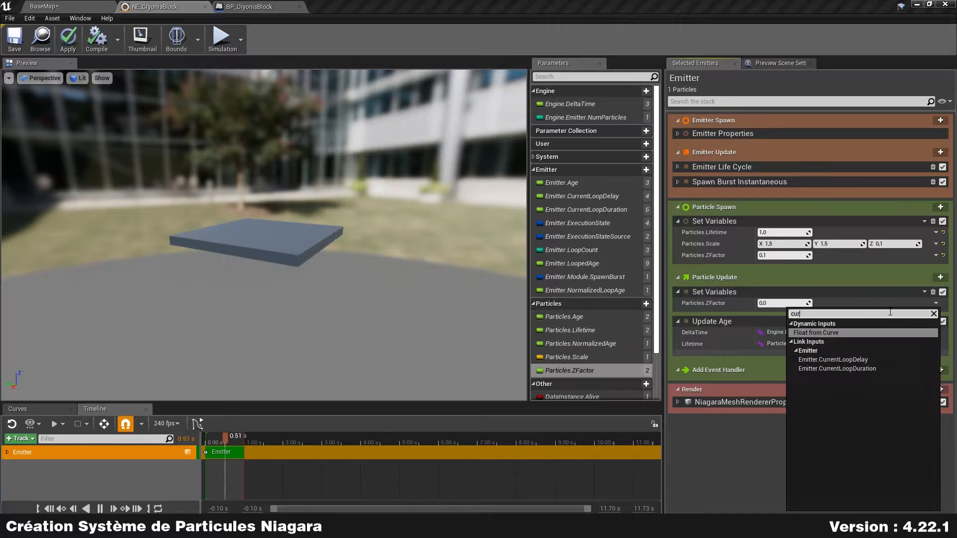
{"action": "left_click", "coordinate": [842, 334]}
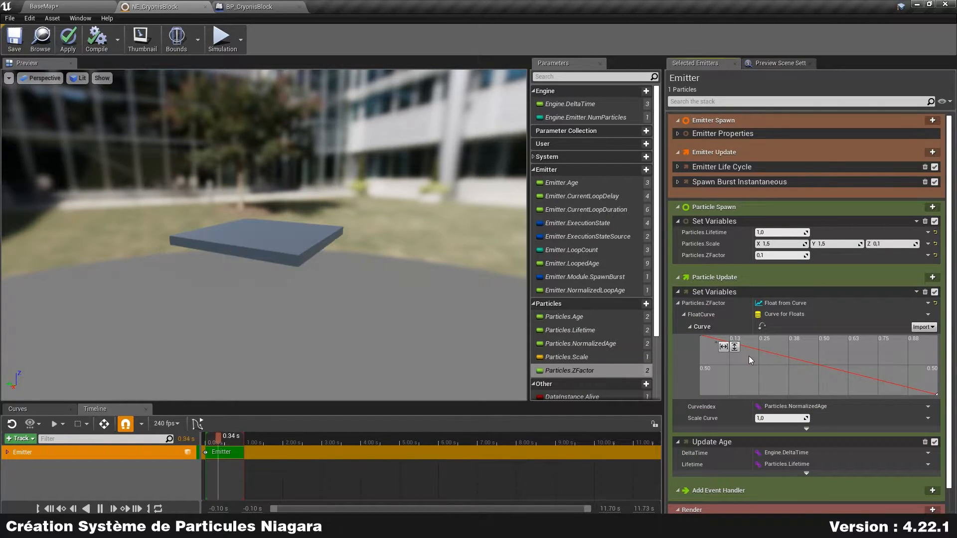
Fit the ZFactor curve in its graph and set its first key to Time 0 and Value 0.
{"action": "left_click", "coordinate": [723, 347]}
{"action": "left_click", "coordinate": [735, 346]}
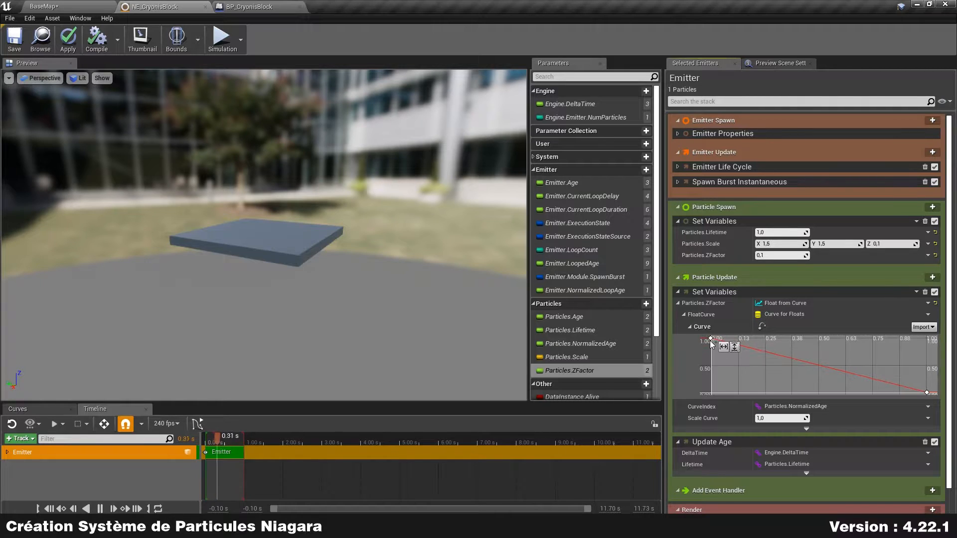
{"action": "left_click", "coordinate": [711, 340]}
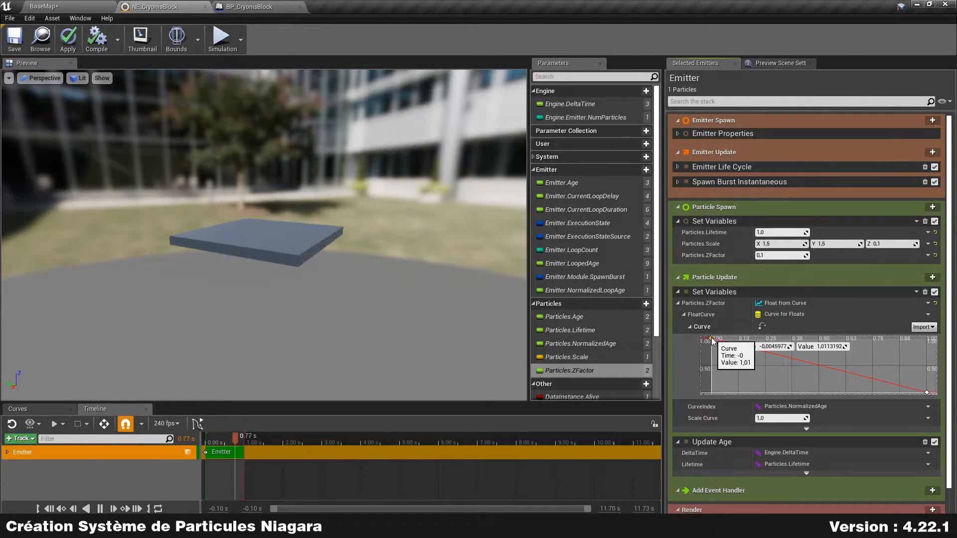
{"action": "left_click", "coordinate": [770, 346]}
{"action": "type", "text": "0"}
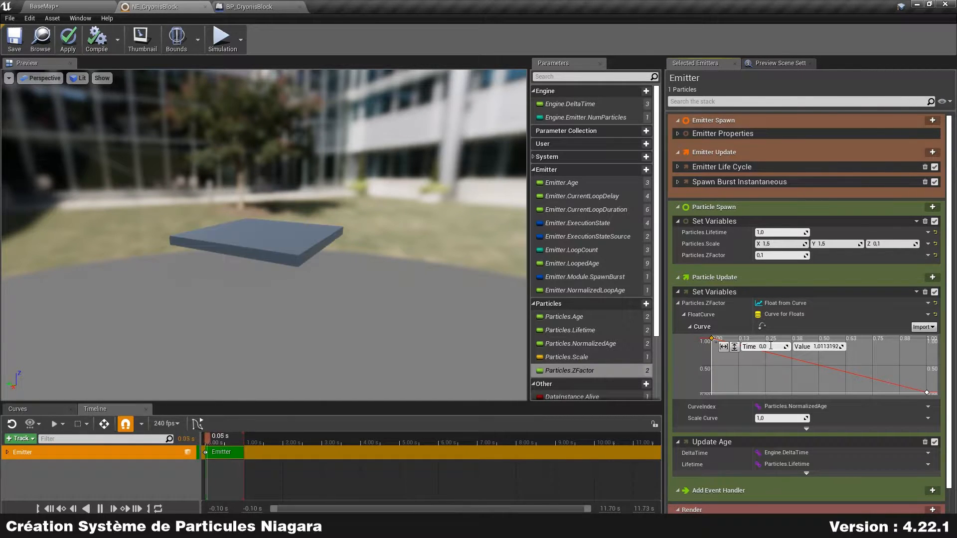
{"action": "left_click", "coordinate": [835, 347]}
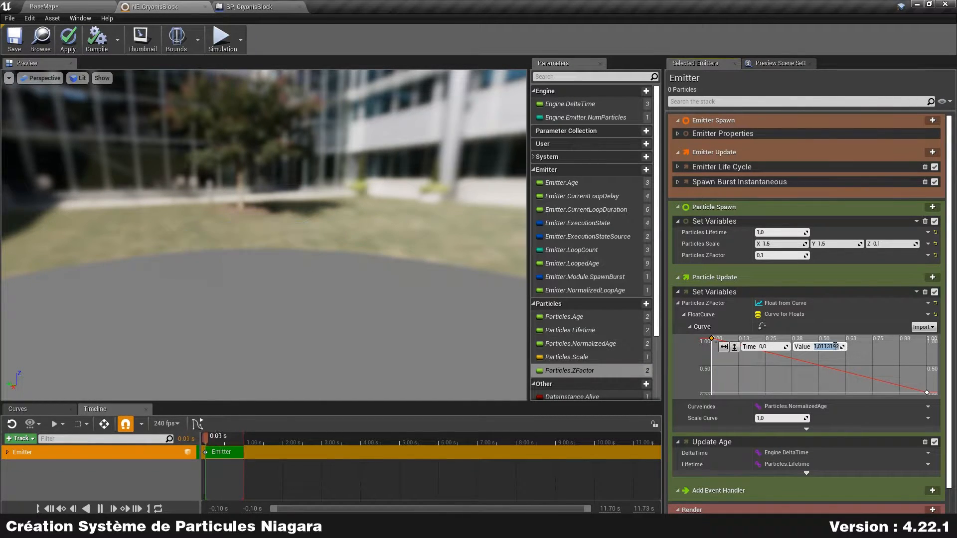
{"action": "type", "text": "0"}
{"action": "key", "text": "Return"}
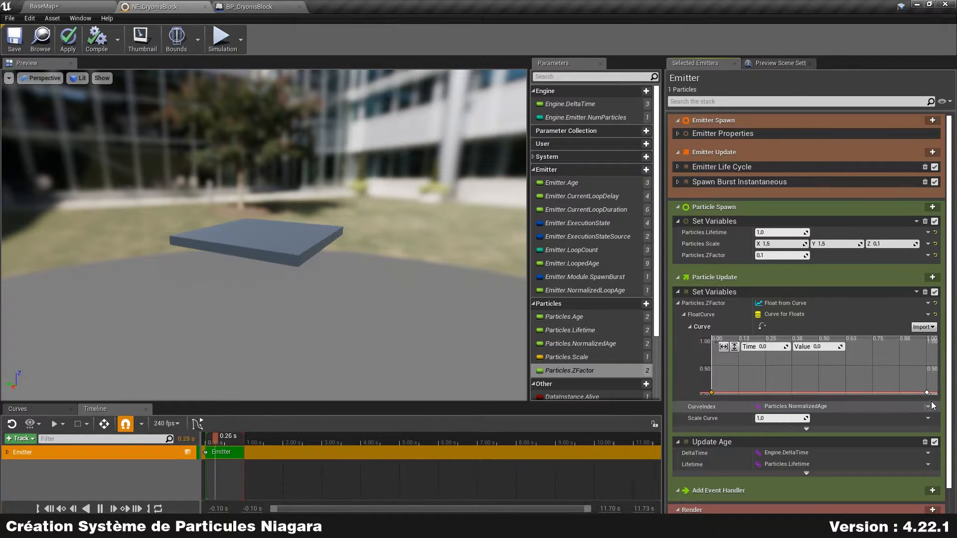
Set the last key of the ZFactor curve to Time 1 and Value 1, and set Scale Curve to 1,8.
{"action": "left_click", "coordinate": [927, 394]}
{"action": "left_click", "coordinate": [775, 347]}
{"action": "type", "text": "1"}
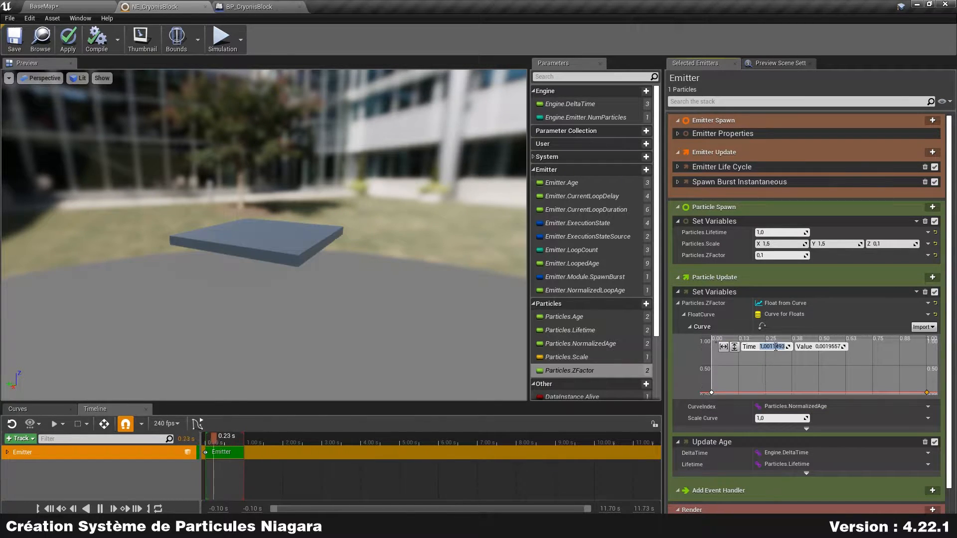
{"action": "left_click", "coordinate": [832, 346]}
{"action": "type", "text": "1"}
{"action": "key", "text": "Return"}
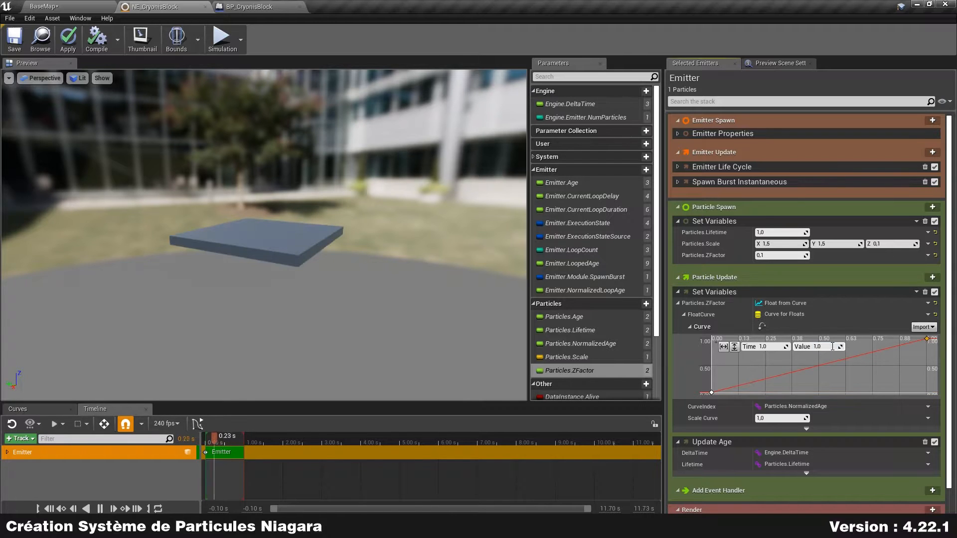
{"action": "left_click", "coordinate": [723, 349]}
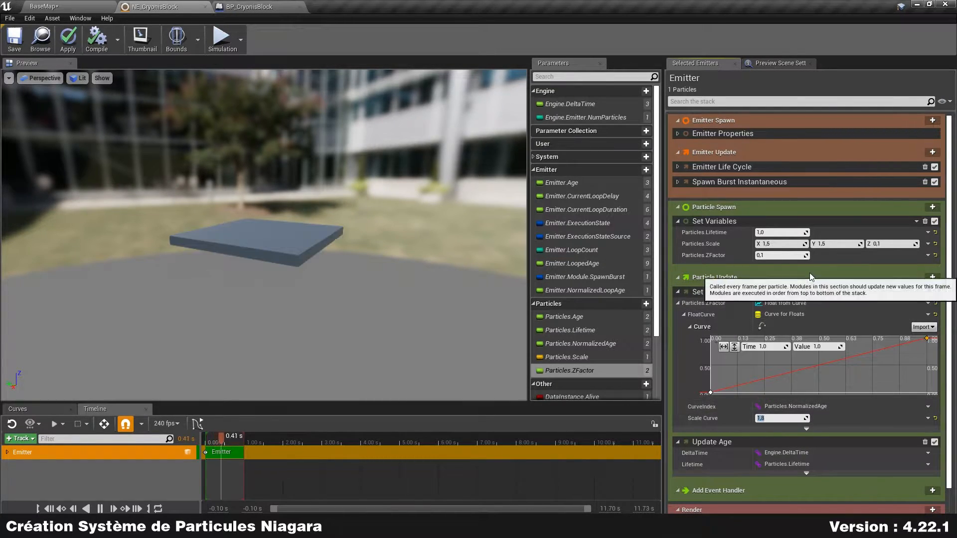
Set the value of the ZFactor curve's first key to 0,1.
{"action": "scroll", "coordinate": [807, 276], "scroll_direction": "down", "scroll_amount": 1}
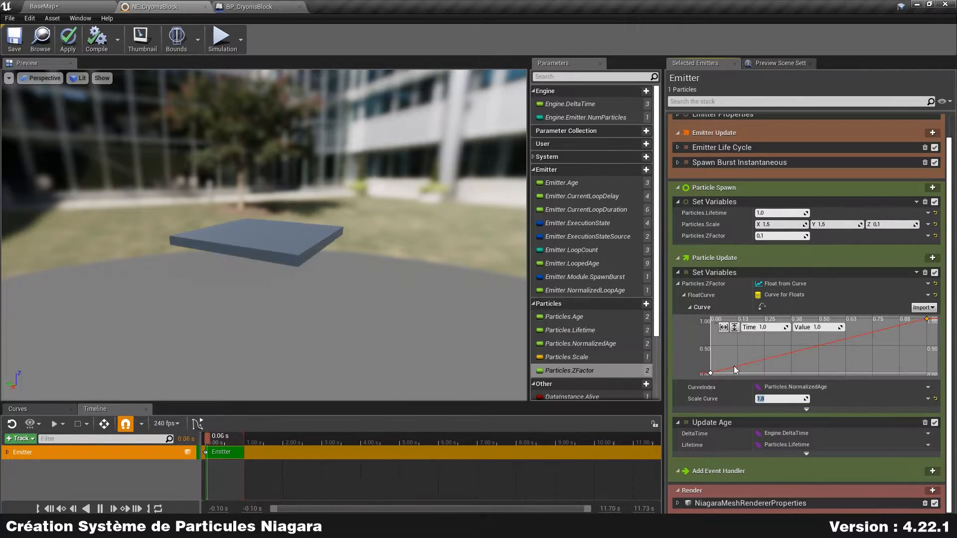
{"action": "left_click", "coordinate": [712, 372]}
{"action": "left_click", "coordinate": [818, 327]}
{"action": "type", "text": "0.1"}
{"action": "key", "text": "Return"}
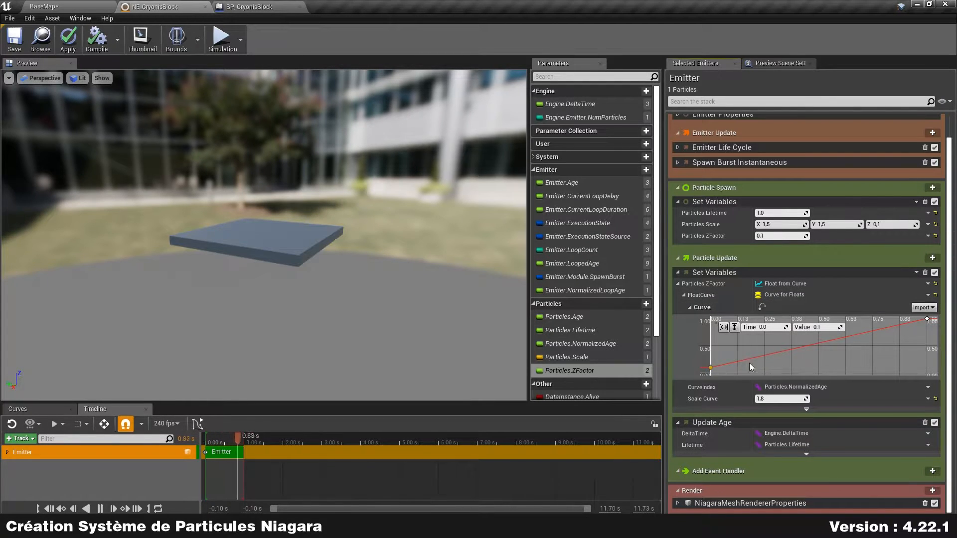
Add a Particles.Scale Set Variables module to Particle Update below the ZFactor one and switch its value to a new expression.
{"action": "left_click_drag", "start_coordinate": [586, 359], "coordinate": [740, 416]}
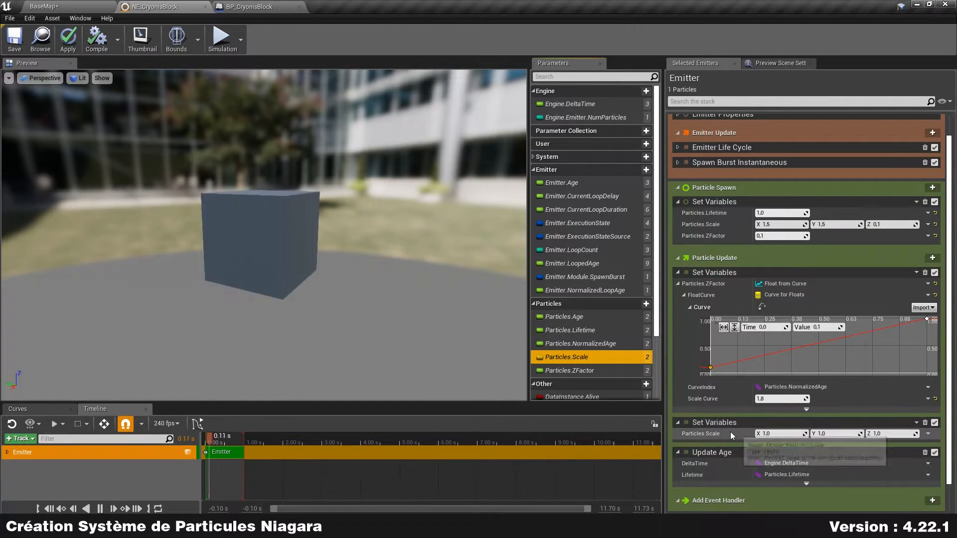
{"action": "scroll", "coordinate": [741, 432], "scroll_direction": "down", "scroll_amount": 2}
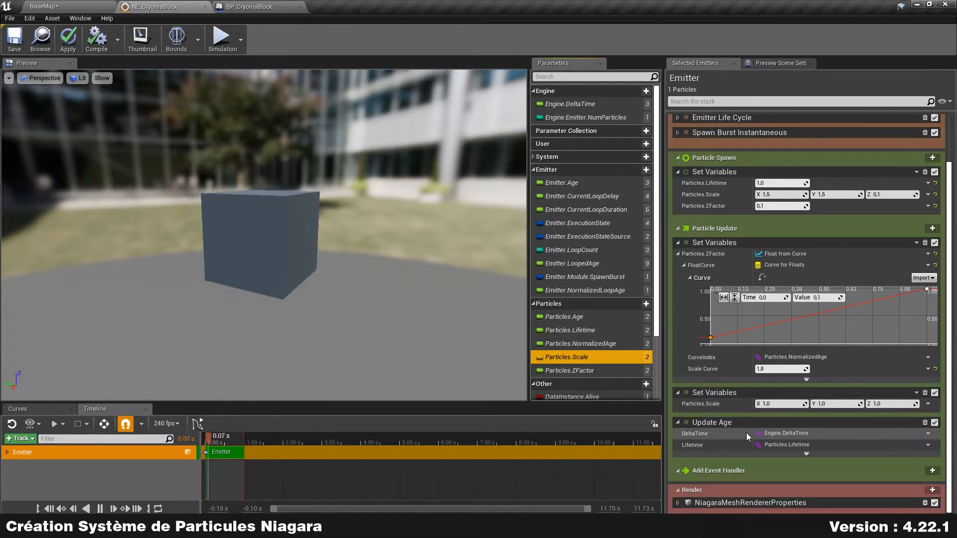
{"action": "left_click", "coordinate": [927, 404]}
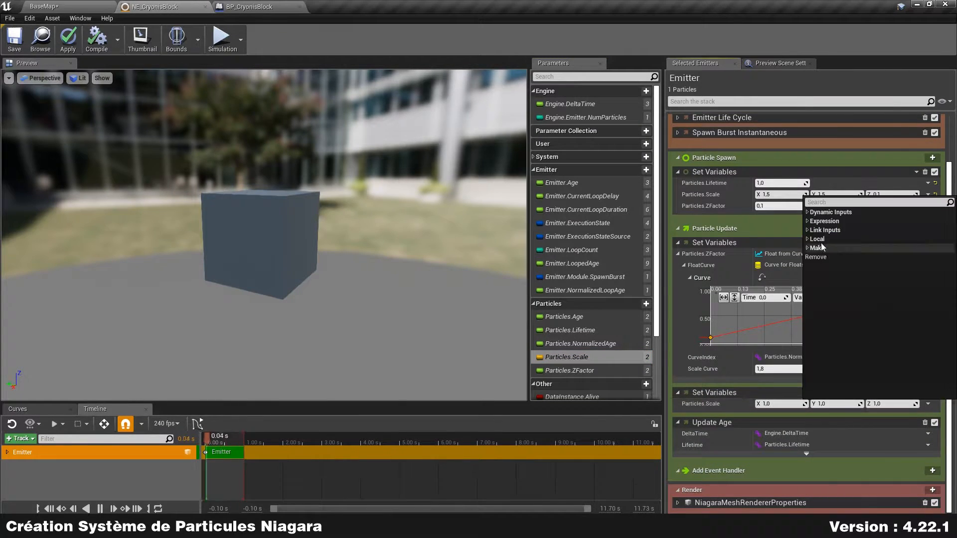
{"action": "left_click", "coordinate": [859, 221]}
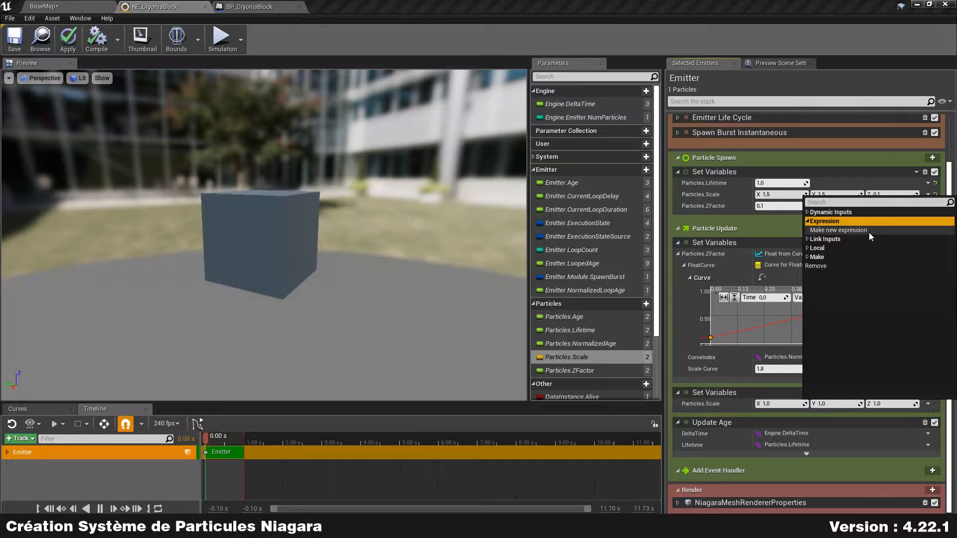
{"action": "left_click", "coordinate": [869, 232]}
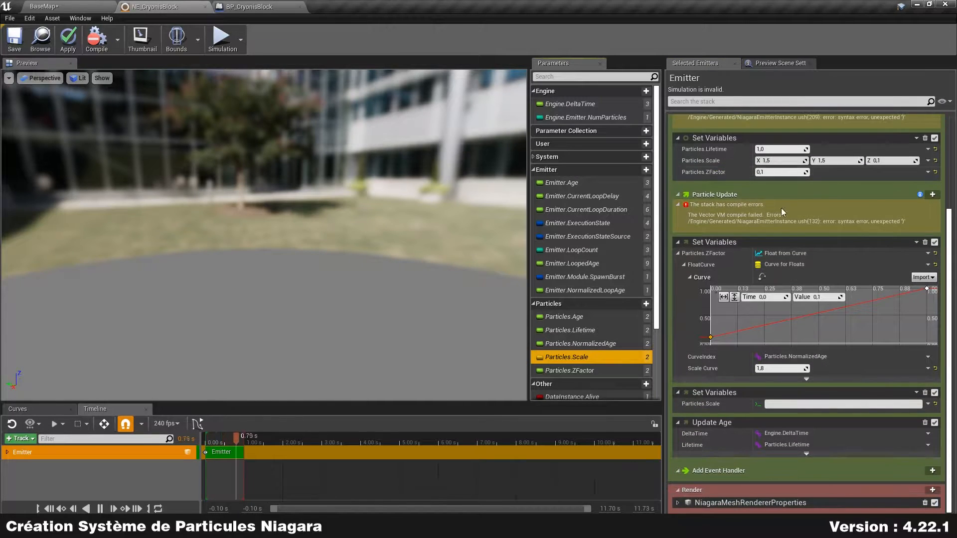
{"action": "scroll", "coordinate": [775, 194], "scroll_direction": "up", "scroll_amount": 3}
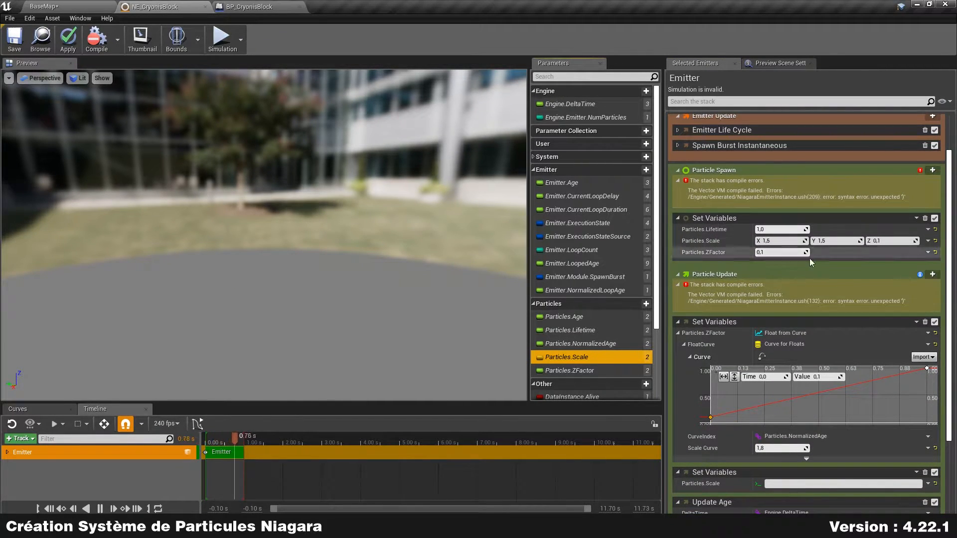
Enter the expression vec3(1.5f,1.5f,Particles.ZFactor) for Particles.Scale in the lower Set Variables module of Particle Update and view the block.
{"action": "scroll", "coordinate": [773, 309], "scroll_direction": "down", "scroll_amount": 3}
{"action": "left_click", "coordinate": [813, 406]}
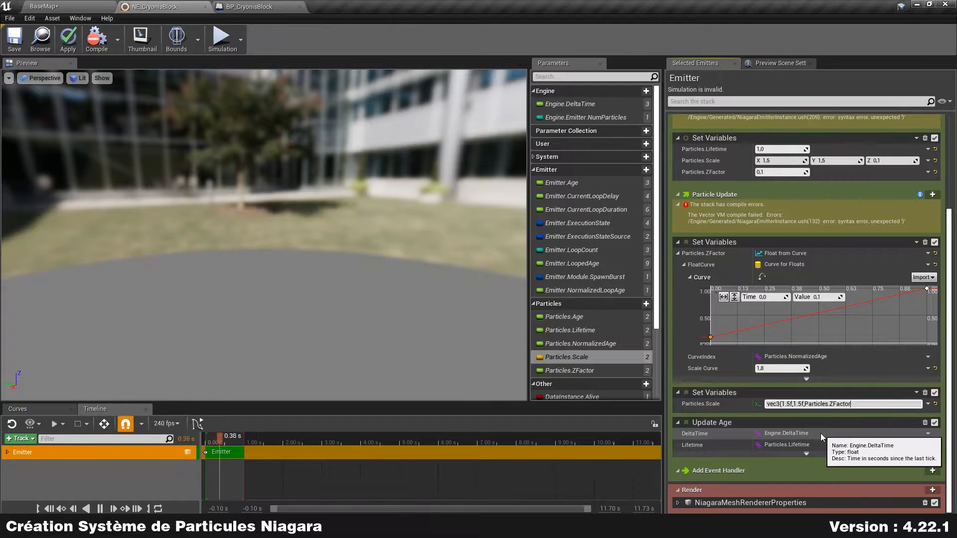
{"action": "type", "text": ")"}
{"action": "key", "text": "Return"}
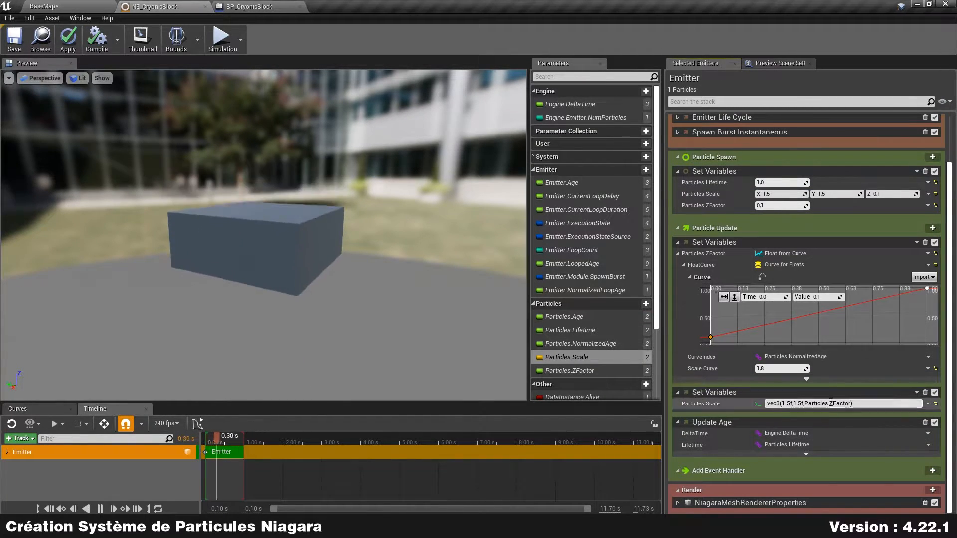
{"action": "left_click_drag", "start_coordinate": [349, 214], "coordinate": [184, 184]}
{"action": "left_click_drag", "start_coordinate": [353, 207], "coordinate": [433, 265]}
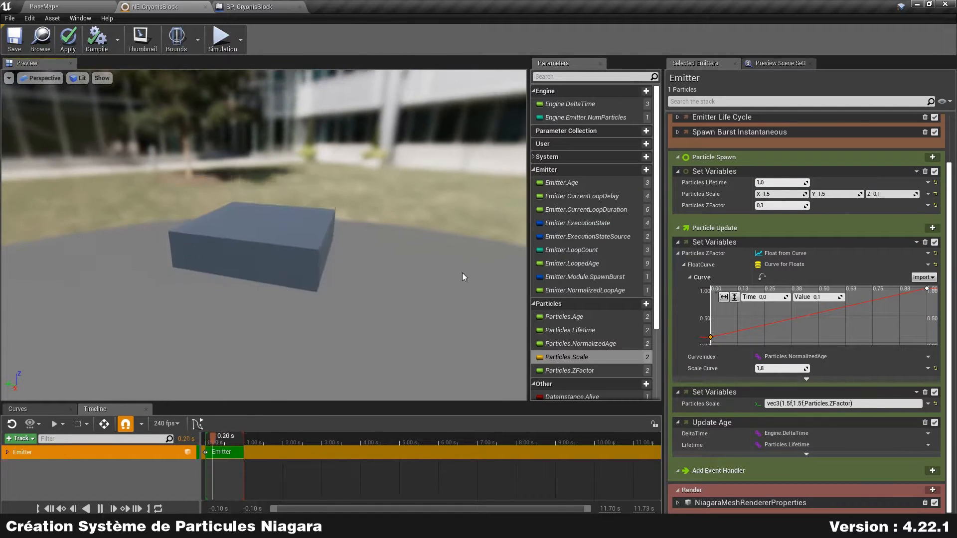
Space out the Particles.Scale expression to read vec3( 1.5f, 1.5f, Particles.ZFactor) and inspect the growing block in the preview.
{"action": "left_click", "coordinate": [872, 402]}
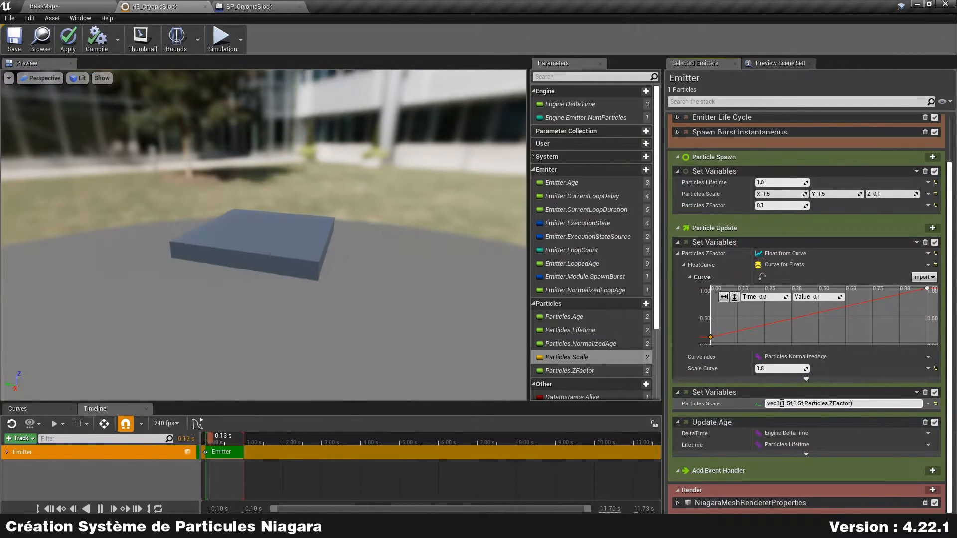
{"action": "key", "text": "Right"}
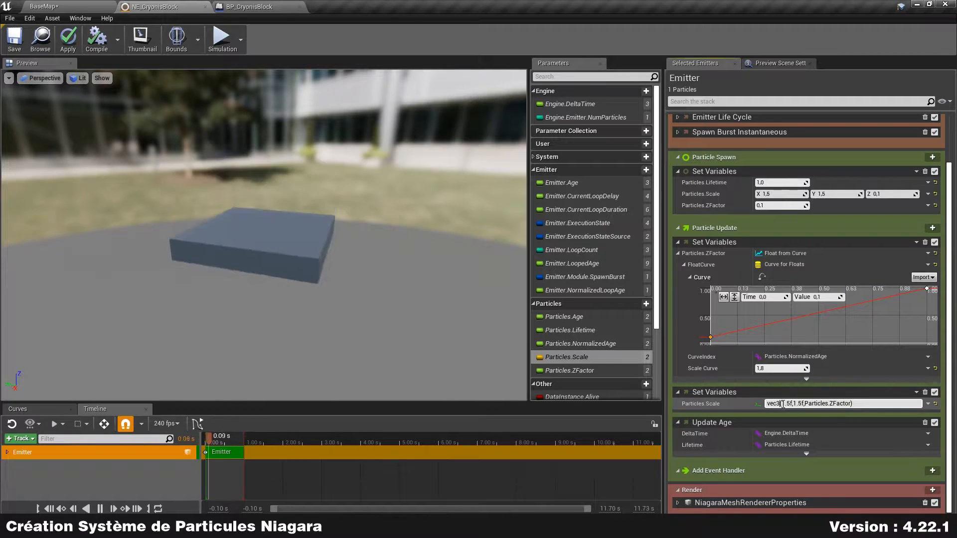
{"action": "key", "text": "Right"}
{"action": "key", "text": "Right"}
{"action": "key", "text": "Right"}
{"action": "key", "text": "Right"}
{"action": "key", "text": "Right"}
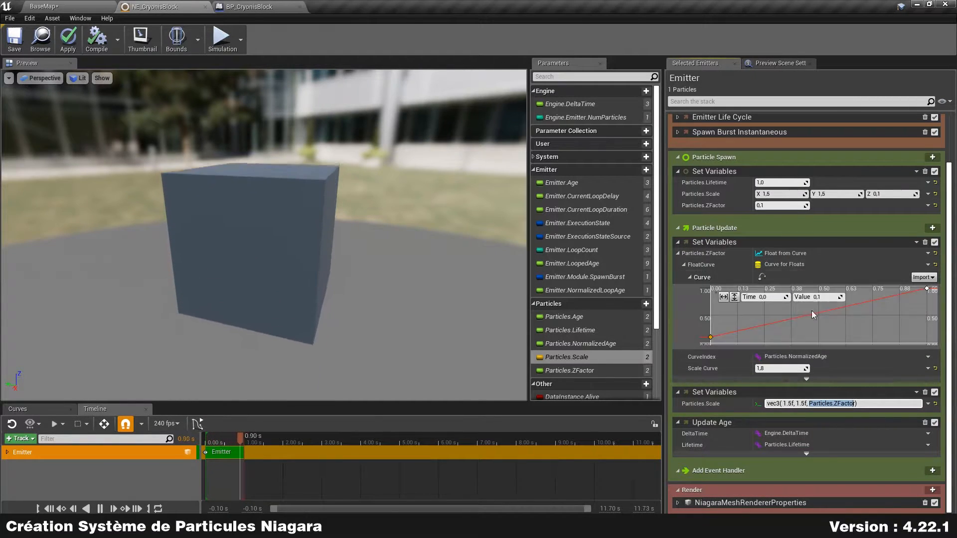
{"action": "left_click_drag", "start_coordinate": [386, 246], "coordinate": [355, 268]}
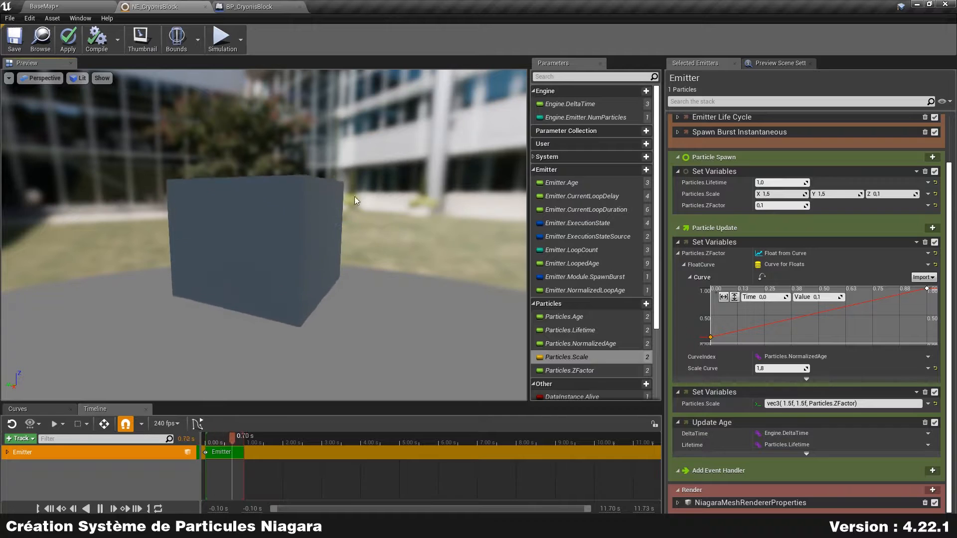
{"action": "left_click_drag", "start_coordinate": [351, 150], "coordinate": [355, 199]}
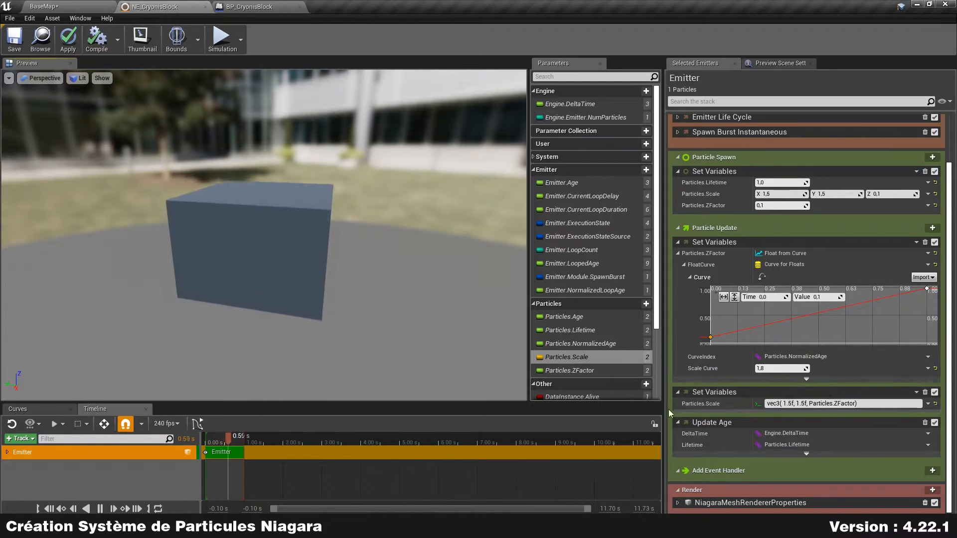
Add the Particles.Position parameter to the Set Variables module that already holds Particles.Scale.
{"action": "left_click", "coordinate": [645, 304]}
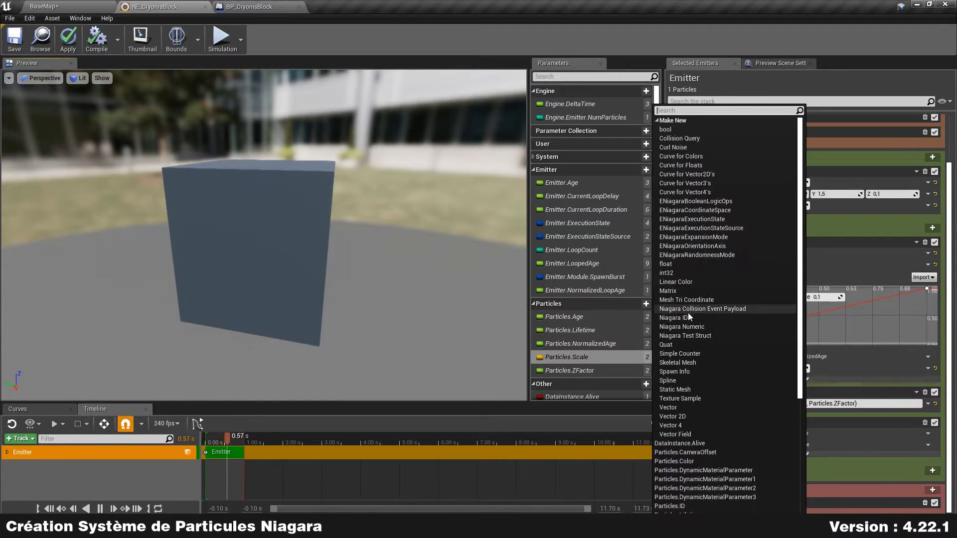
{"action": "scroll", "coordinate": [718, 369], "scroll_direction": "down", "scroll_amount": 6}
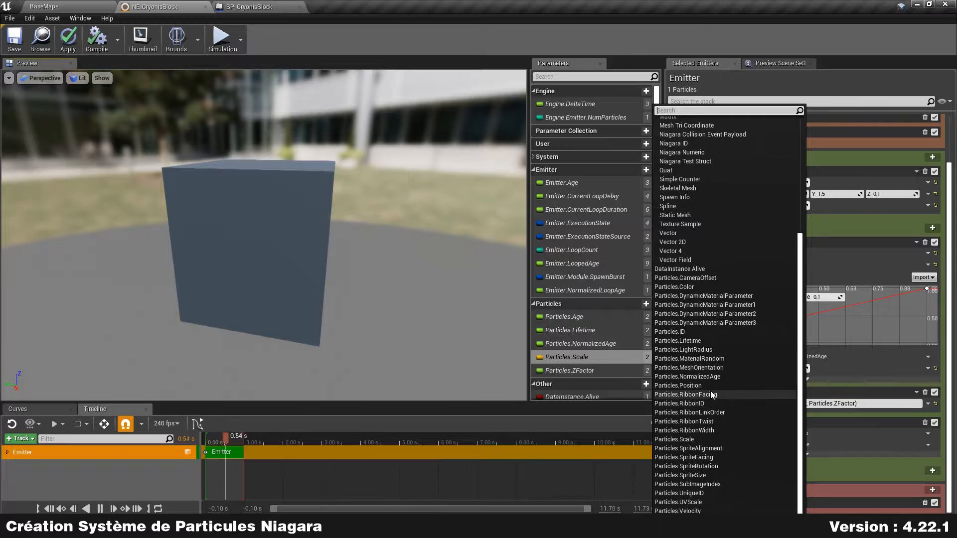
{"action": "left_click", "coordinate": [710, 386]}
{"action": "left_click_drag", "start_coordinate": [574, 358], "coordinate": [748, 392]}
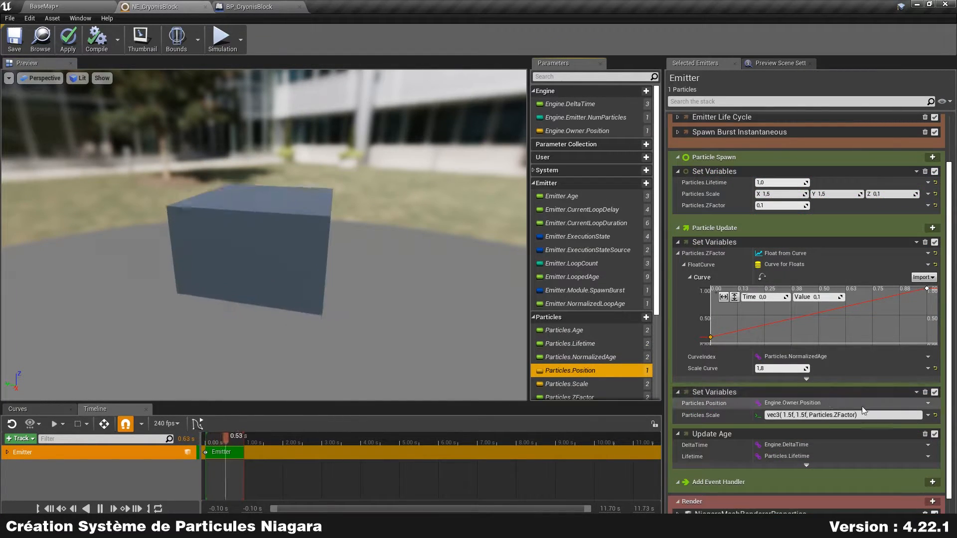
Enable Show Floor in the preview scene's Environment settings and view the block against the floor.
{"action": "left_click", "coordinate": [781, 61]}
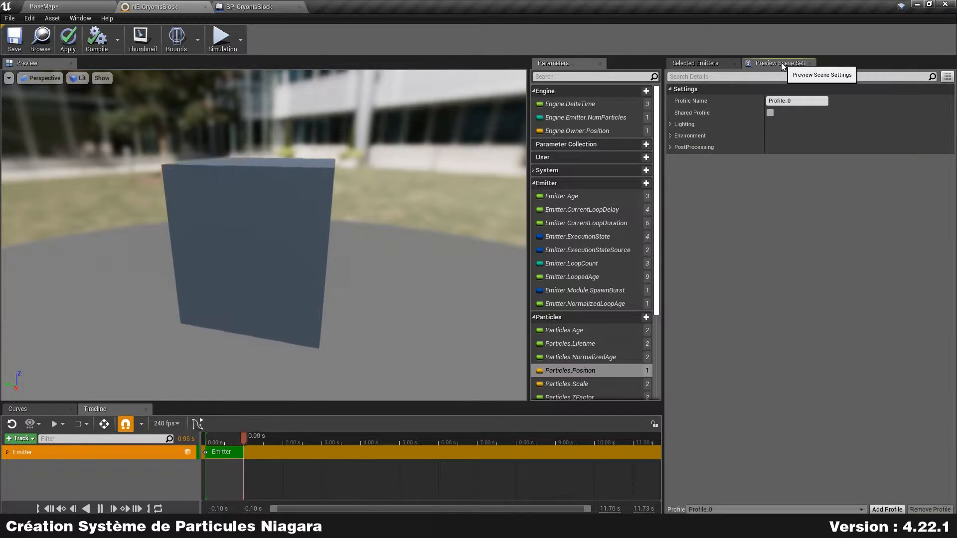
{"action": "left_click", "coordinate": [670, 135]}
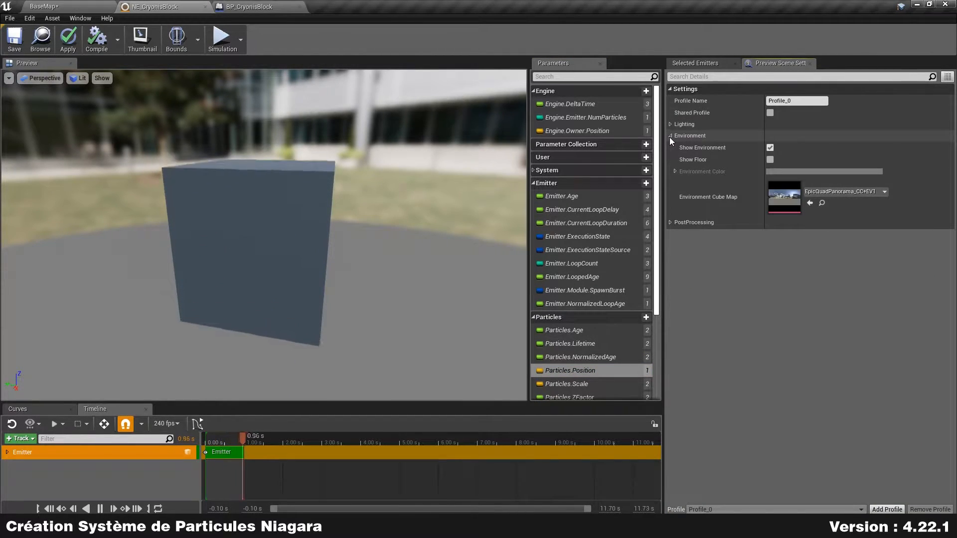
{"action": "left_click", "coordinate": [770, 159]}
{"action": "left_click_drag", "start_coordinate": [326, 215], "coordinate": [376, 202]}
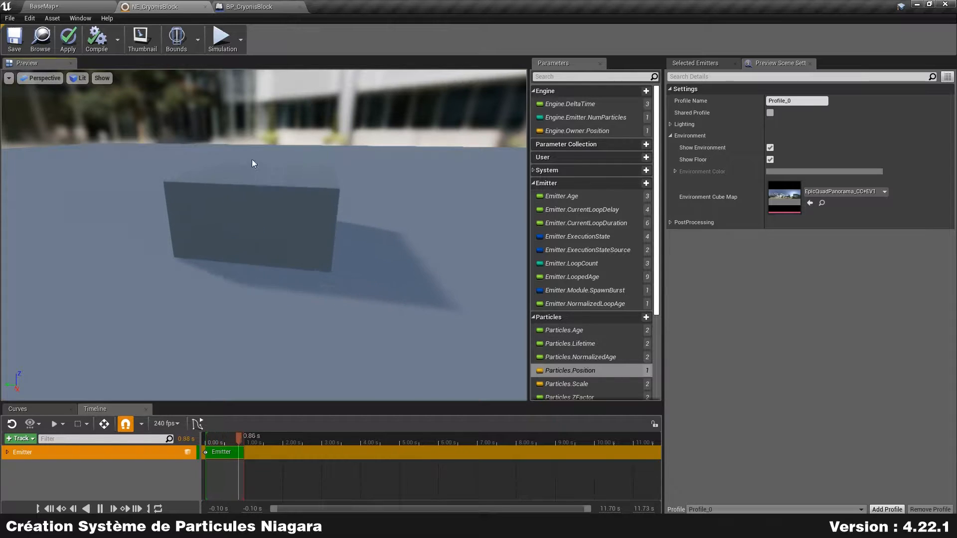
{"action": "left_click_drag", "start_coordinate": [254, 143], "coordinate": [372, 241]}
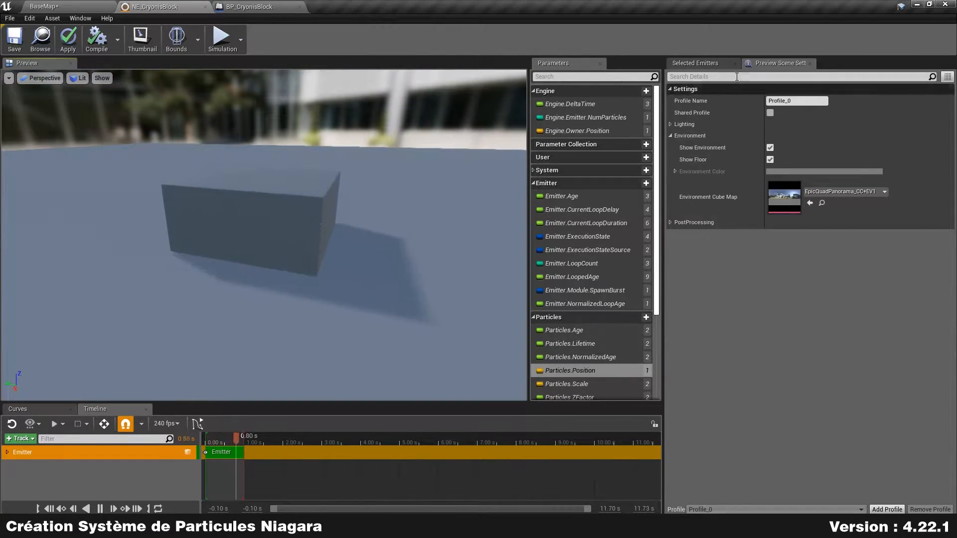
Switch Particles.Position to a new expression, vec3( 1.5f, 1.5f, Particles.ZFactor*50.0f), and check the block's base against the floor.
{"action": "left_click", "coordinate": [695, 63]}
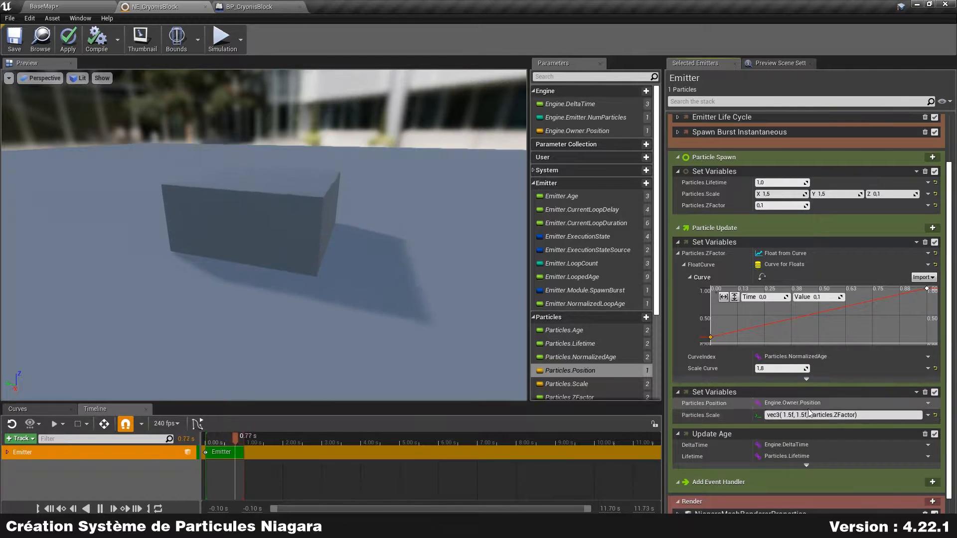
{"action": "left_click", "coordinate": [926, 405]}
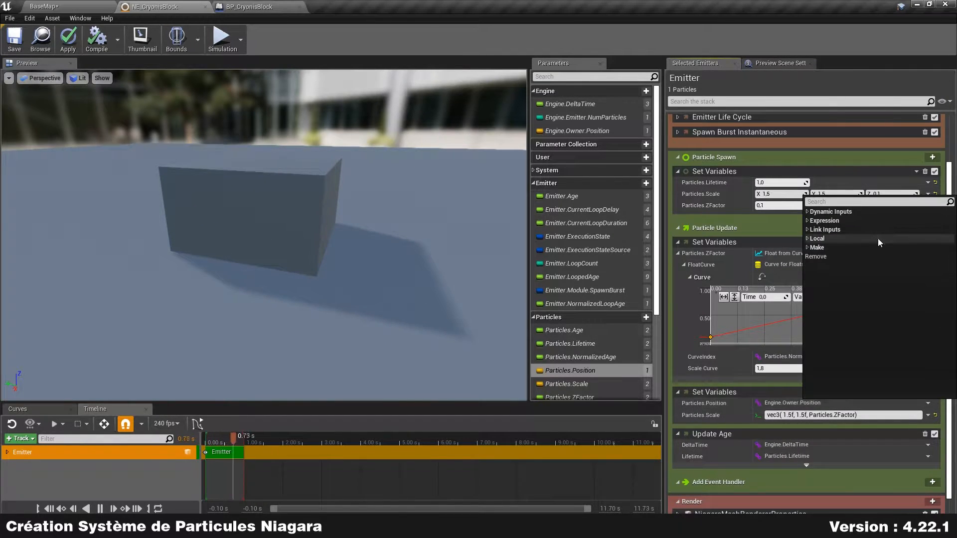
{"action": "left_click", "coordinate": [868, 222]}
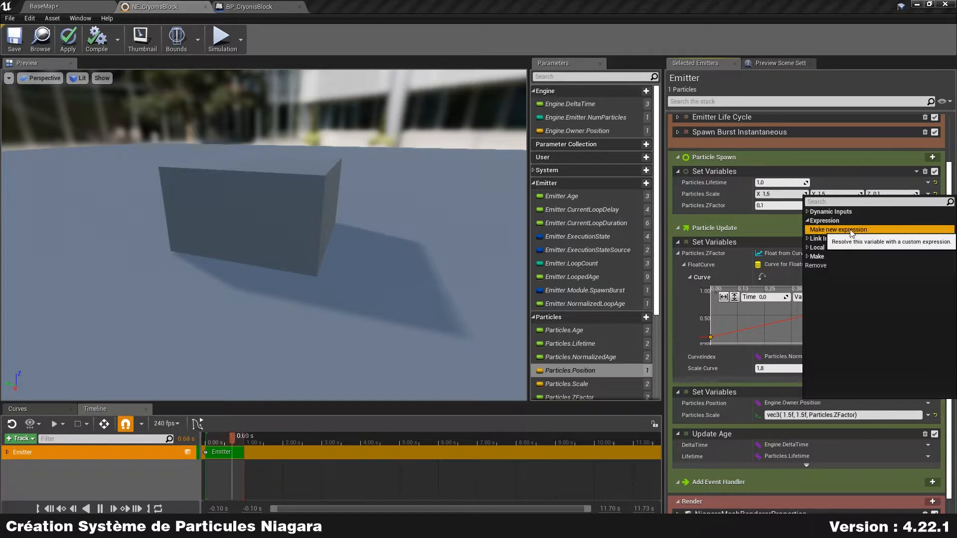
{"action": "left_click", "coordinate": [850, 230]}
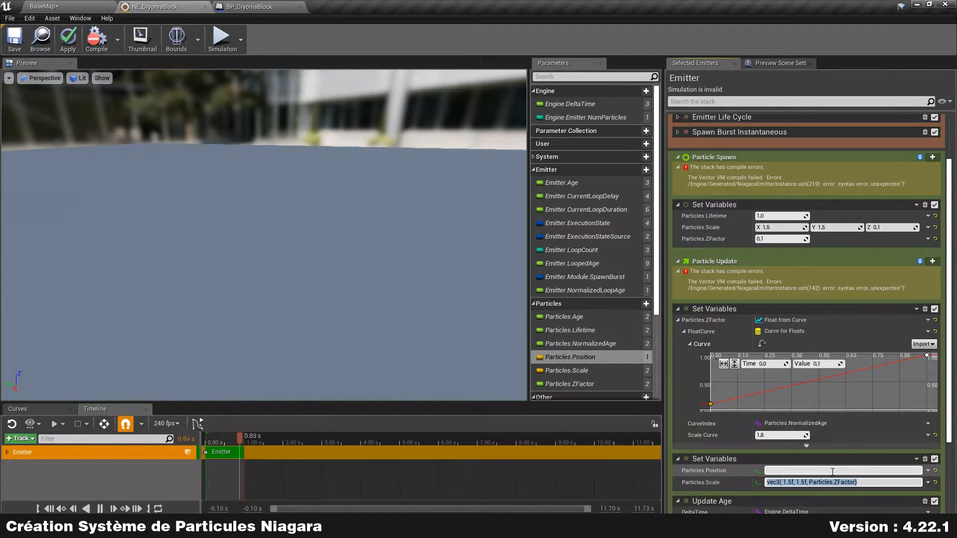
{"action": "type", "text": "vec3( 1.5f, 1.5f, Particles.ZFactor)"}
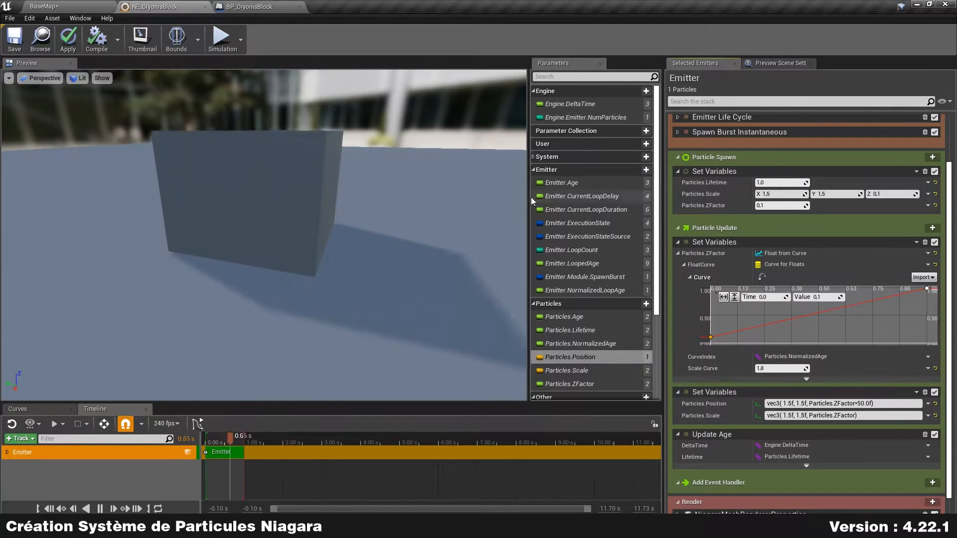
{"action": "left_click_drag", "start_coordinate": [199, 250], "coordinate": [244, 274]}
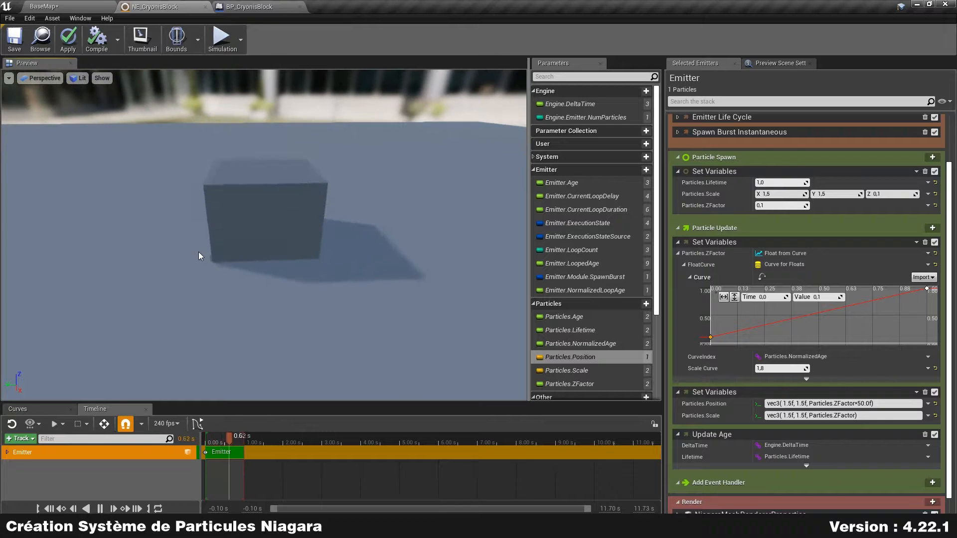
{"action": "left_click_drag", "start_coordinate": [241, 128], "coordinate": [245, 235]}
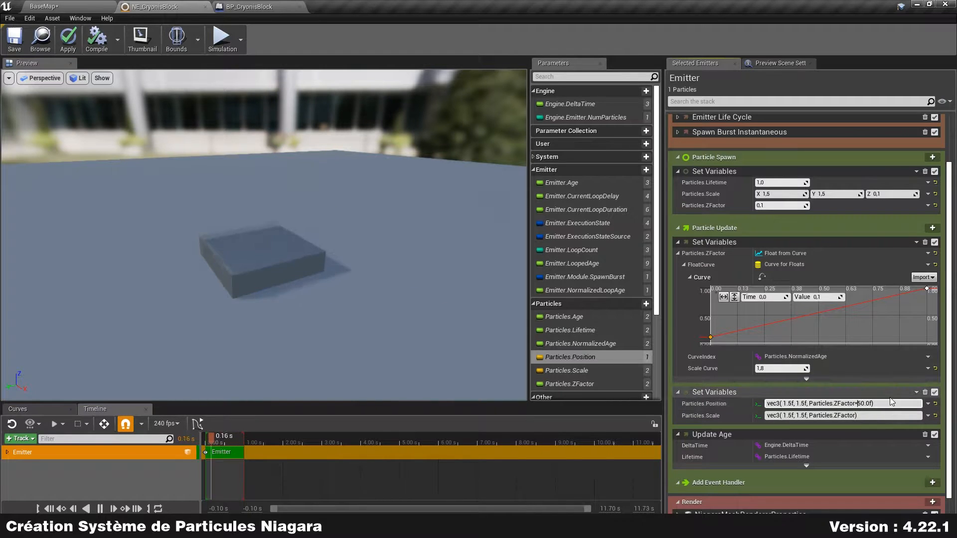
Try a multiplier of 100.0f for ZFactor in the Particles.Position expression.
{"action": "key", "text": "Delete"}
{"action": "type", "text": "10"}
{"action": "key", "text": "Return"}
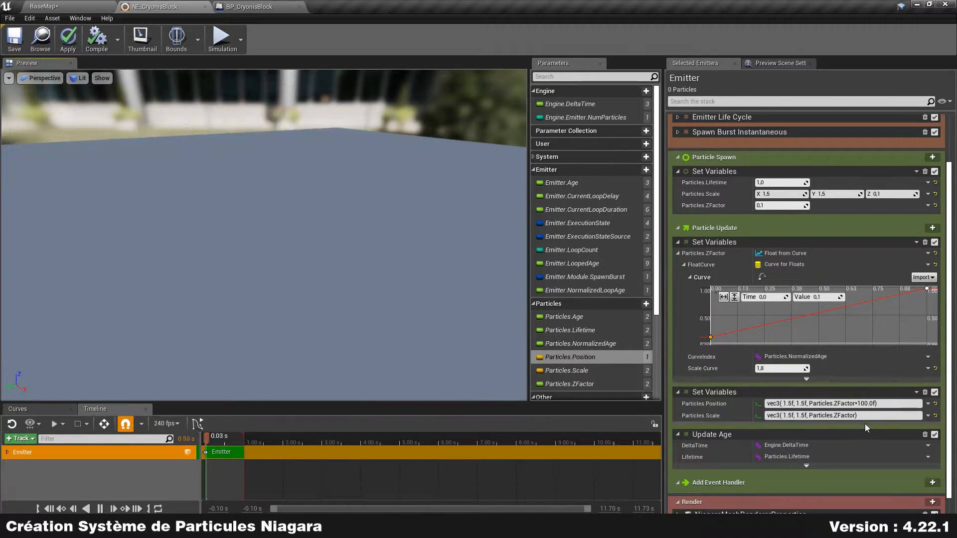
Set the ZFactor multiplier in the Particles.Position expression to 50.0f, and apply and save the emitter.
{"action": "double_click", "coordinate": [867, 403]}
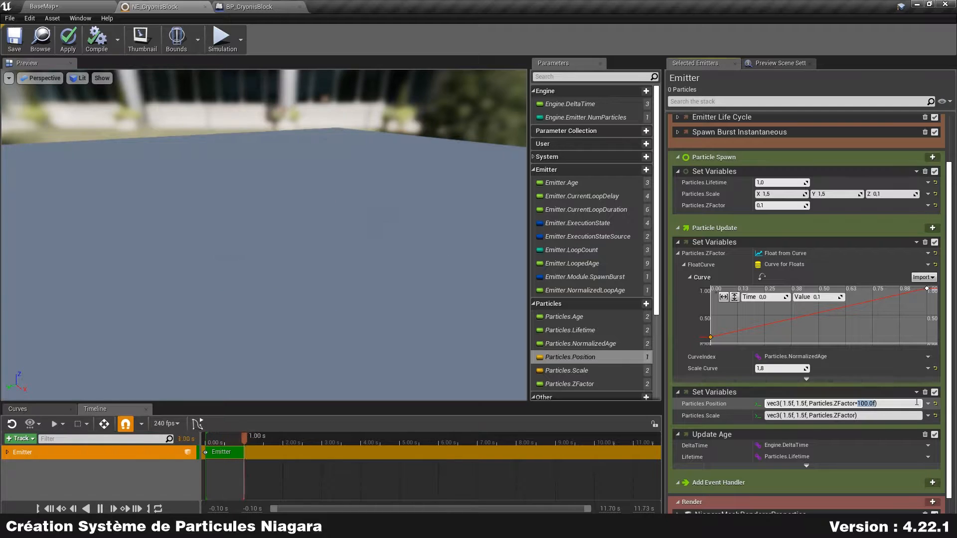
{"action": "type", "text": "50.0f"}
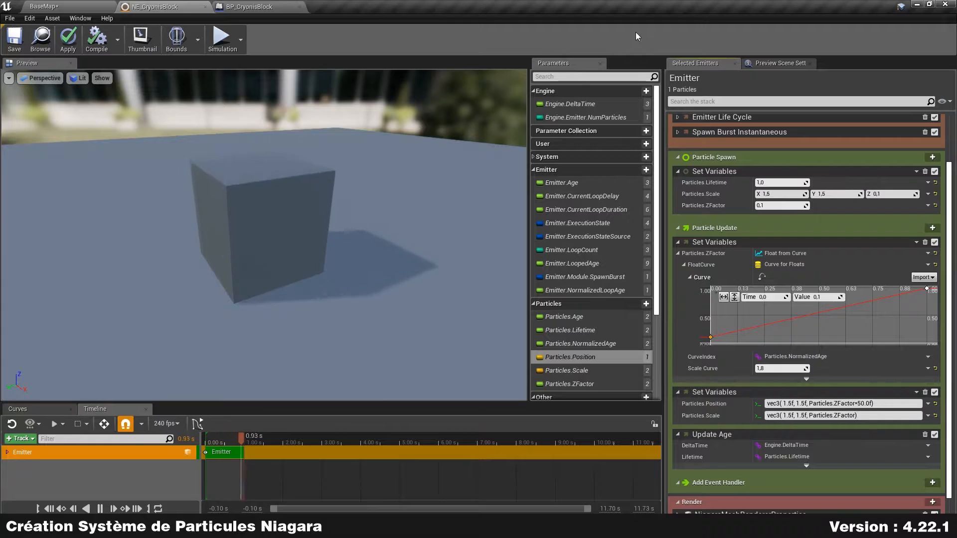
{"action": "left_click", "coordinate": [68, 39]}
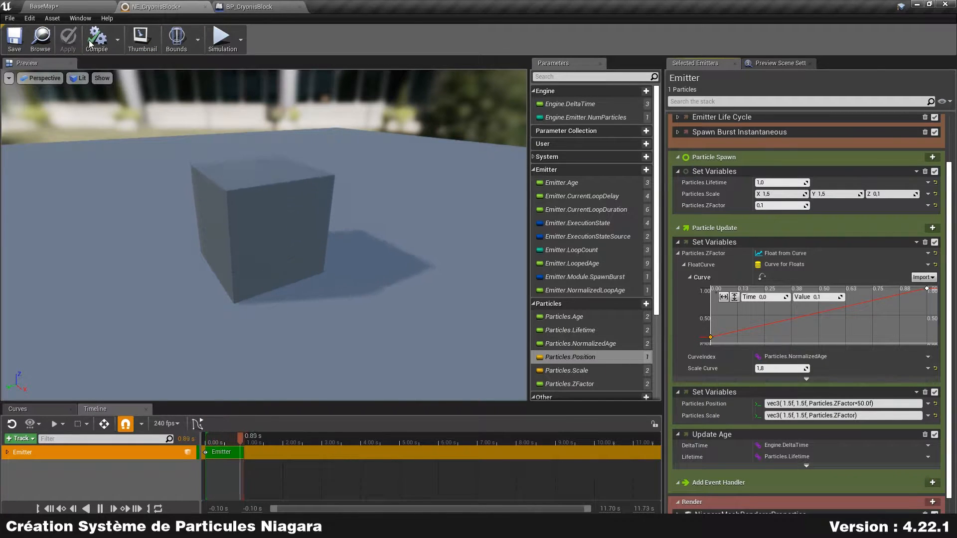
{"action": "left_click", "coordinate": [14, 38]}
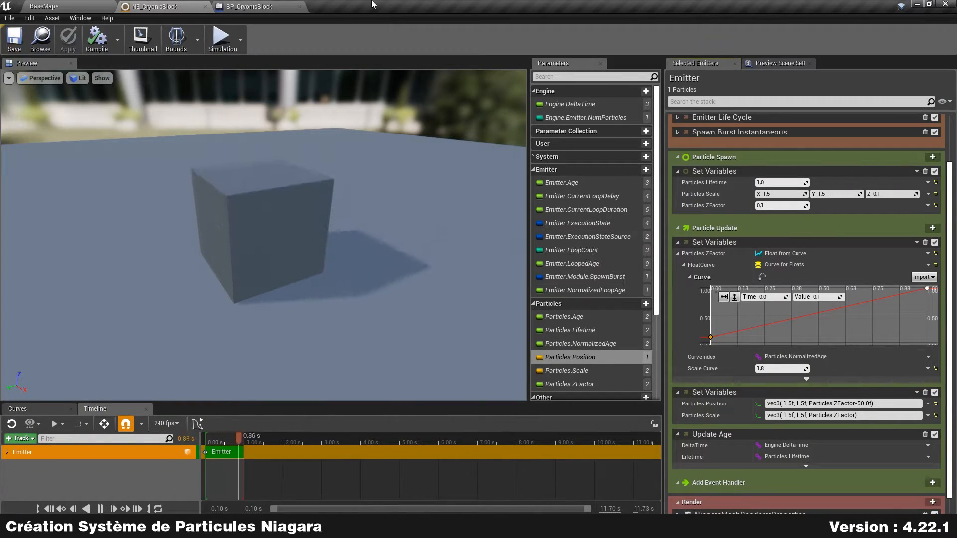
Create a Niagara System from the NE_CryonisBlock emitter in the NiagaraPS folder of the BaseMap editor's content.
{"action": "left_click", "coordinate": [67, 5]}
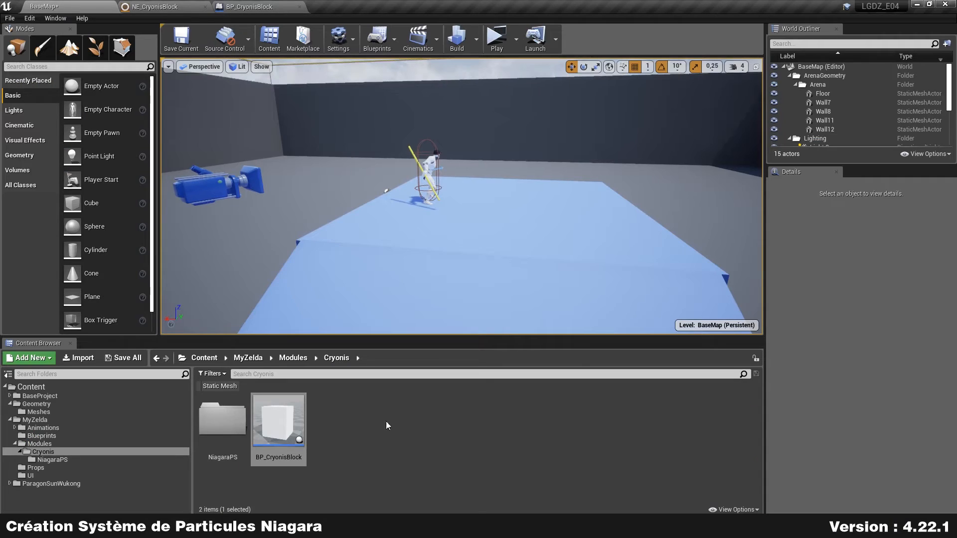
{"action": "double_click", "coordinate": [227, 414]}
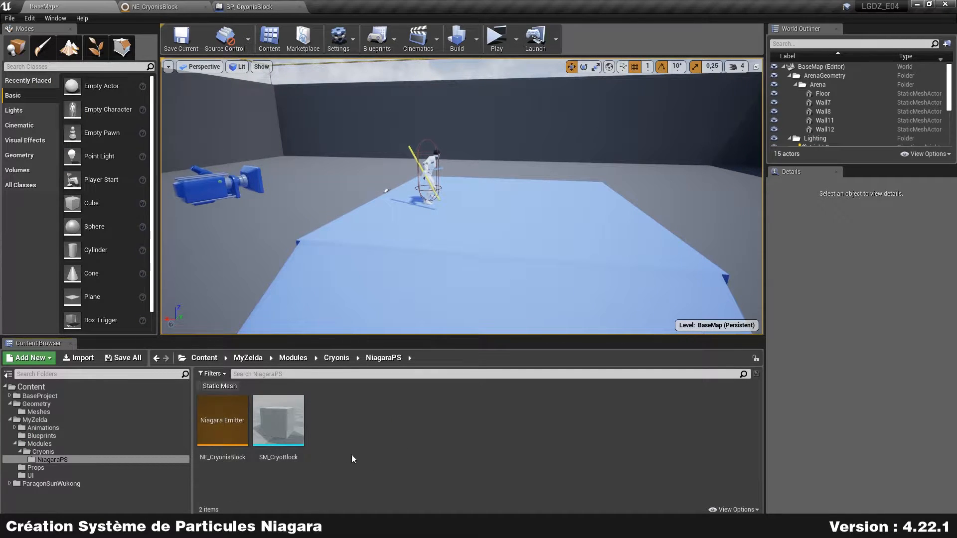
{"action": "left_click", "coordinate": [222, 416]}
{"action": "right_click", "coordinate": [217, 424]}
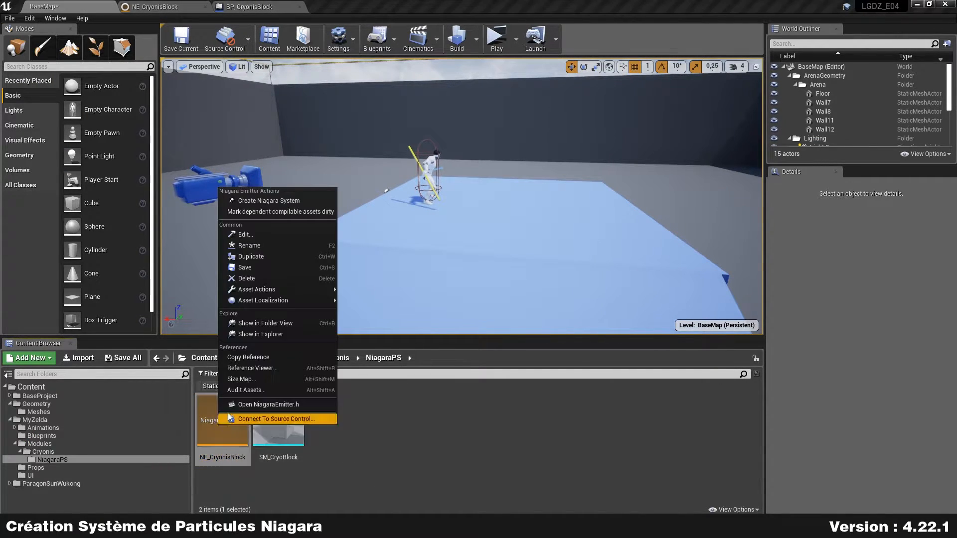
{"action": "left_click", "coordinate": [289, 201]}
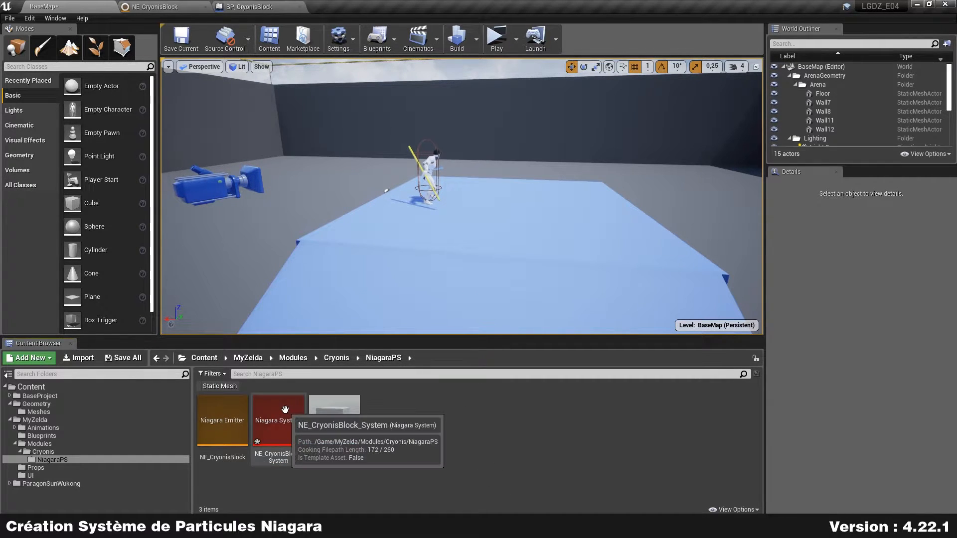
Open and save the new Niagara System, and close its editor along with the BP_CryonisBlock and NE_CryonisBlock editors.
{"action": "double_click", "coordinate": [285, 410]}
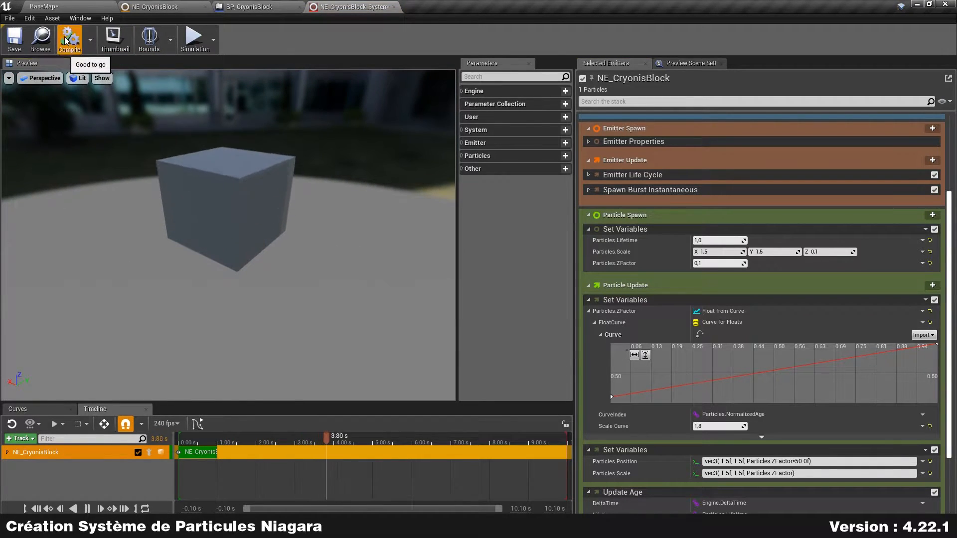
{"action": "left_click", "coordinate": [14, 38]}
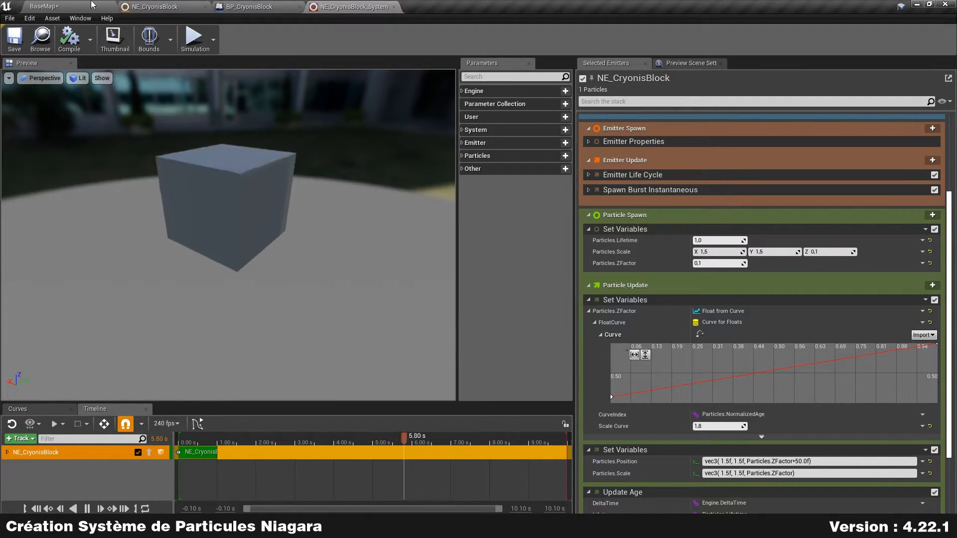
{"action": "left_click", "coordinate": [394, 6]}
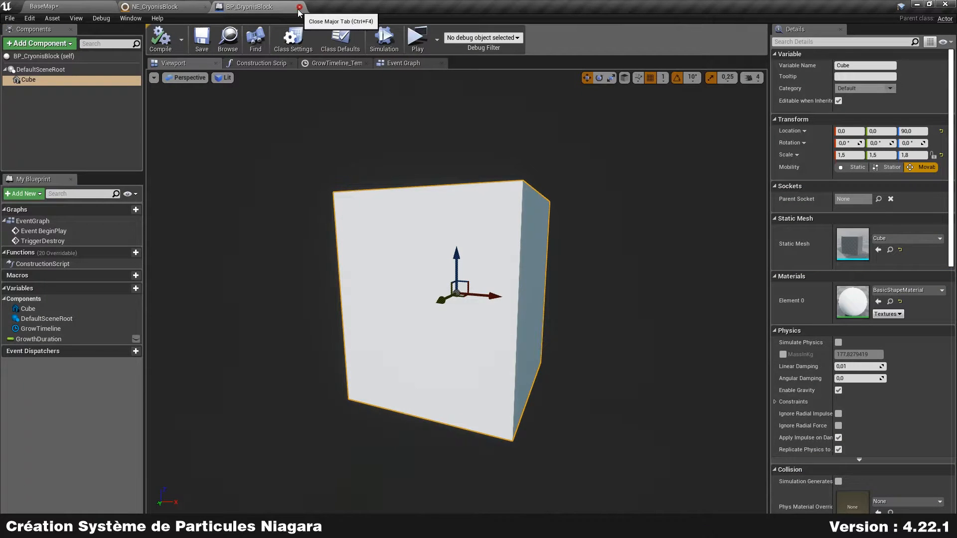
{"action": "left_click", "coordinate": [299, 6]}
{"action": "left_click", "coordinate": [205, 6]}
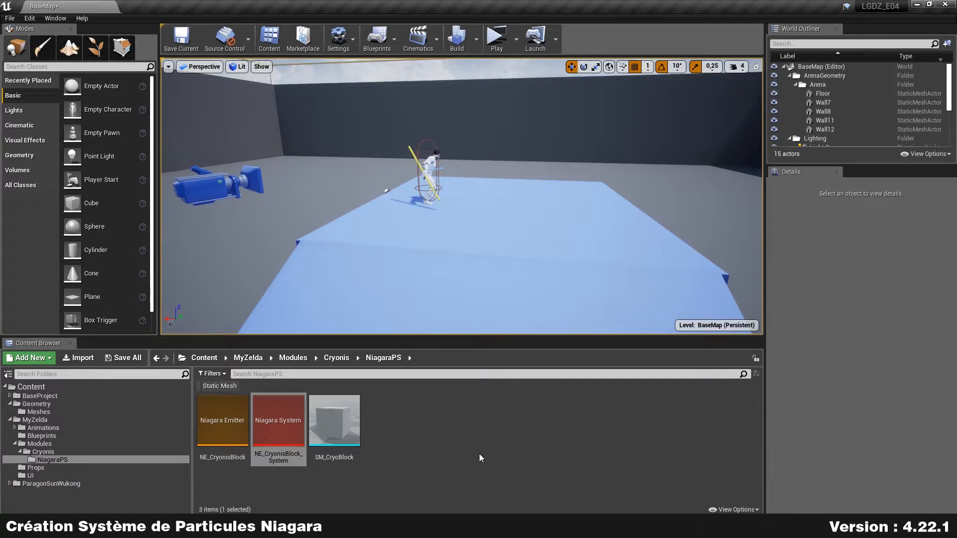
Create a material named M_CryonisBlock in the NiagaraPS folder and set its blend mode to Translucent.
{"action": "left_click", "coordinate": [555, 455]}
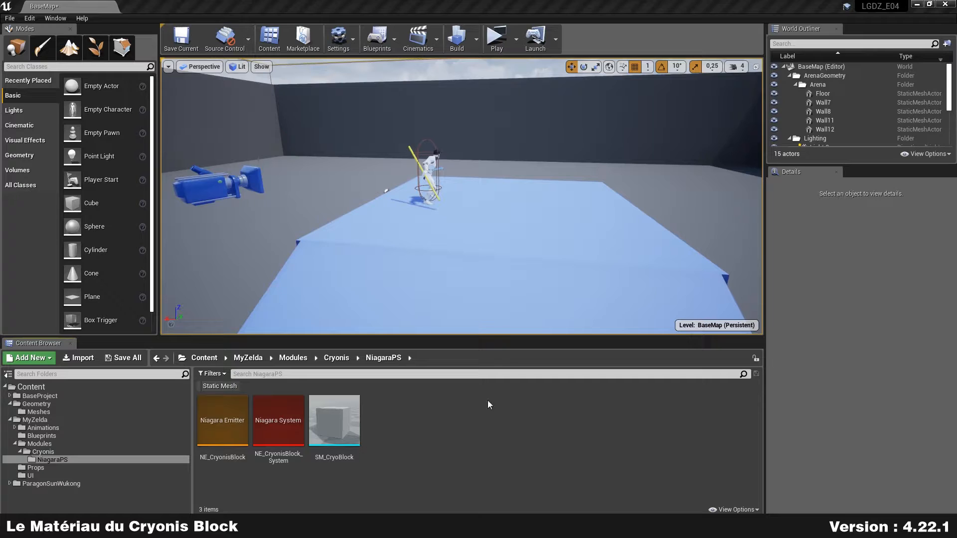
{"action": "right_click", "coordinate": [419, 412]}
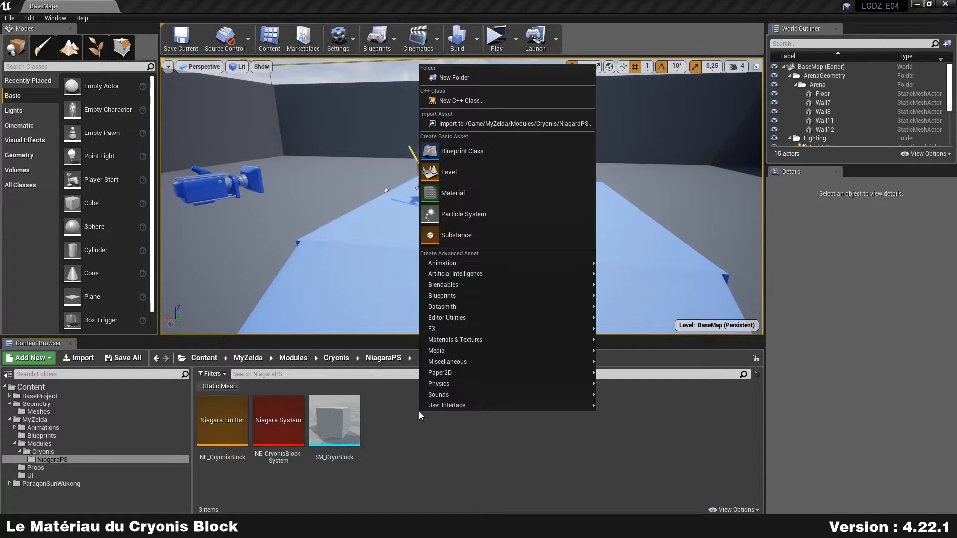
{"action": "left_click", "coordinate": [491, 189]}
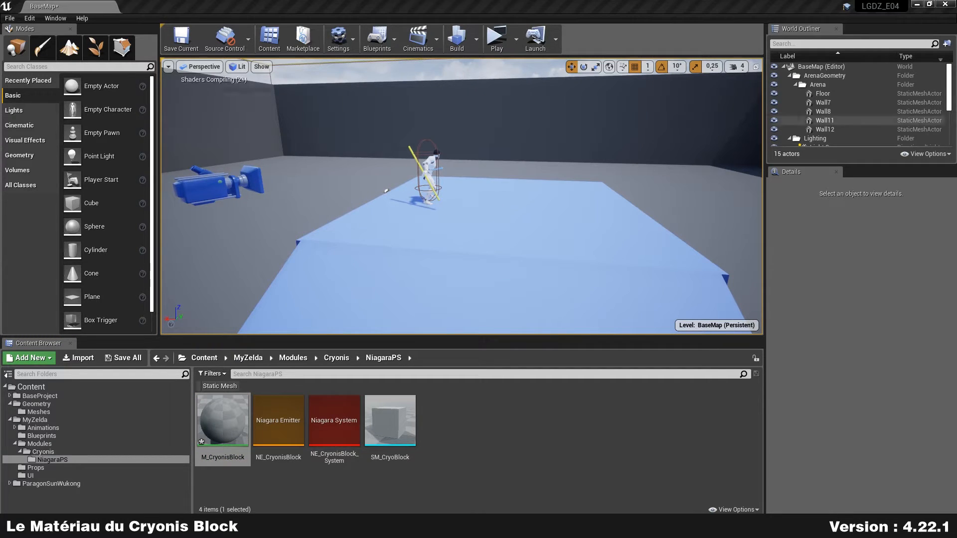
{"action": "double_click", "coordinate": [222, 421]}
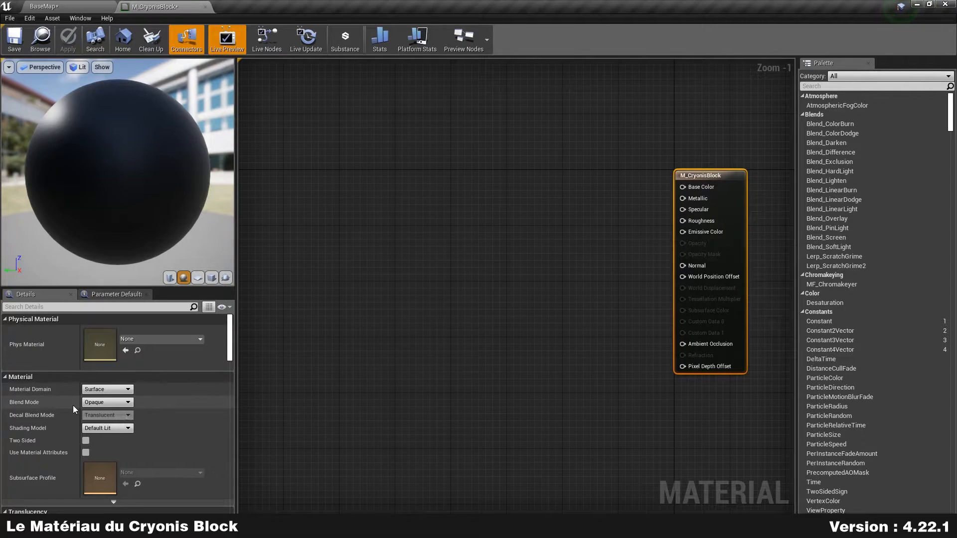
{"action": "left_click", "coordinate": [122, 402]}
{"action": "left_click", "coordinate": [113, 425]}
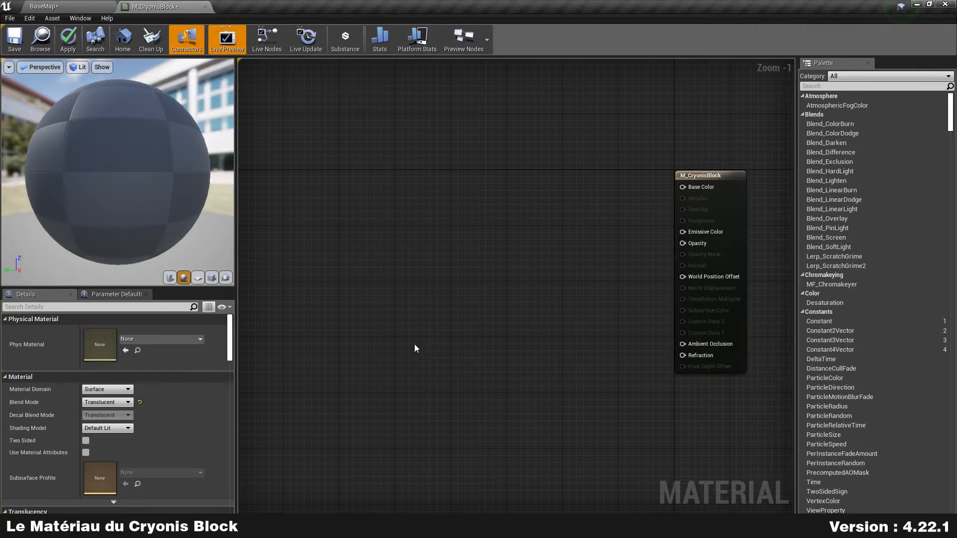
Add an Absolute World Position node to the M_CryonisBlock graph, well before the material's result node.
{"action": "right_click_drag", "start_coordinate": [422, 240], "coordinate": [468, 216]}
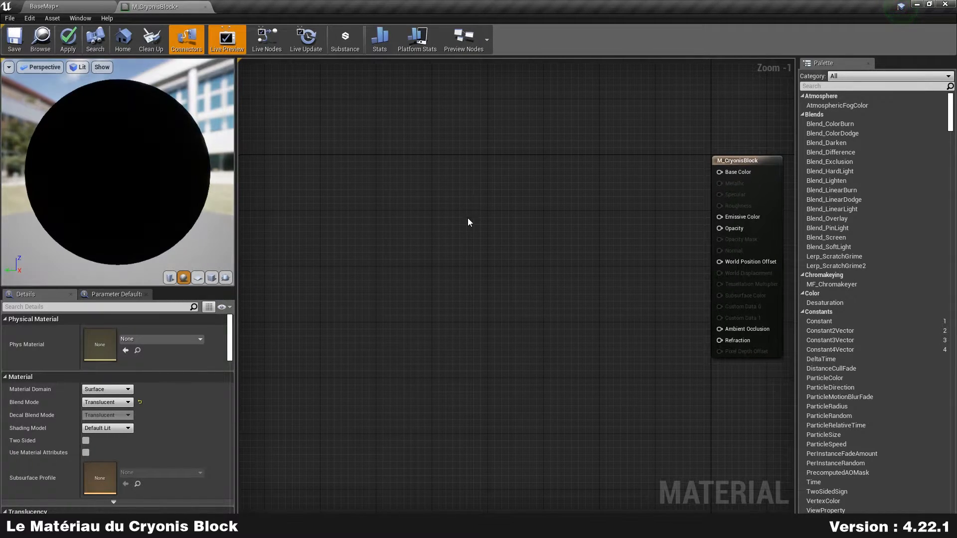
{"action": "right_click_drag", "start_coordinate": [425, 312], "coordinate": [423, 295]}
{"action": "scroll", "coordinate": [415, 295], "scroll_direction": "up", "scroll_amount": 1}
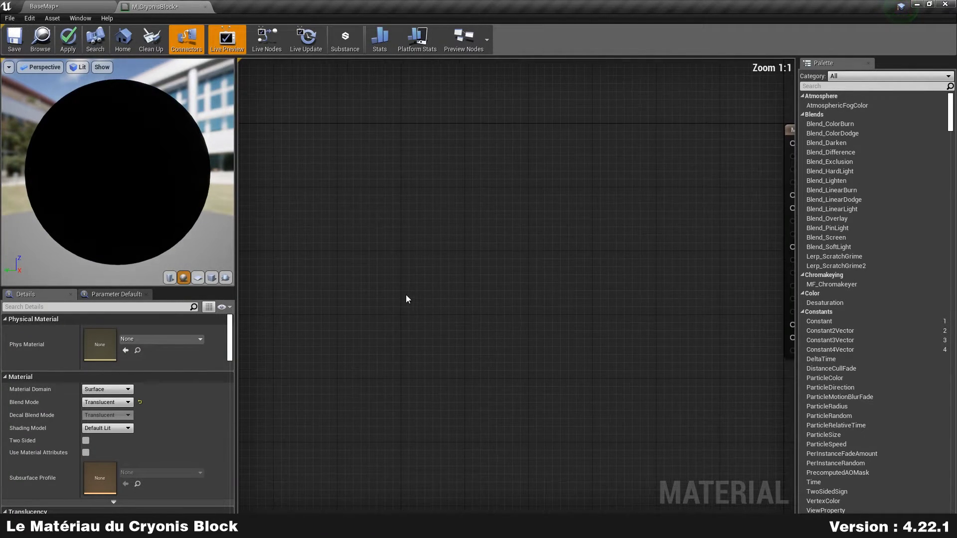
{"action": "left_click_drag", "start_coordinate": [235, 262], "coordinate": [176, 263]}
{"action": "scroll", "coordinate": [481, 255], "scroll_direction": "down", "scroll_amount": 1}
{"action": "right_click_drag", "start_coordinate": [481, 255], "coordinate": [408, 252]}
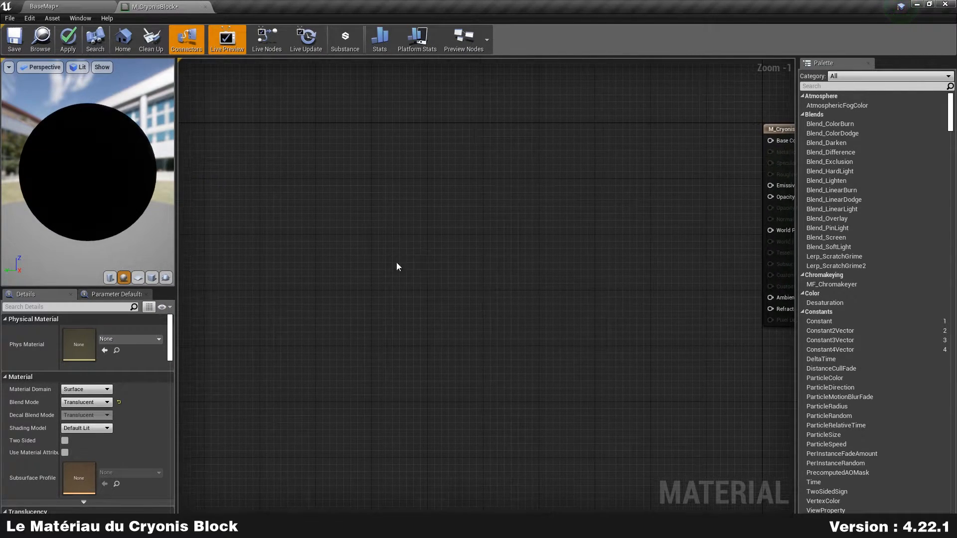
{"action": "right_click", "coordinate": [311, 264]}
{"action": "type", "text": "worldpo"}
{"action": "key", "text": "Return"}
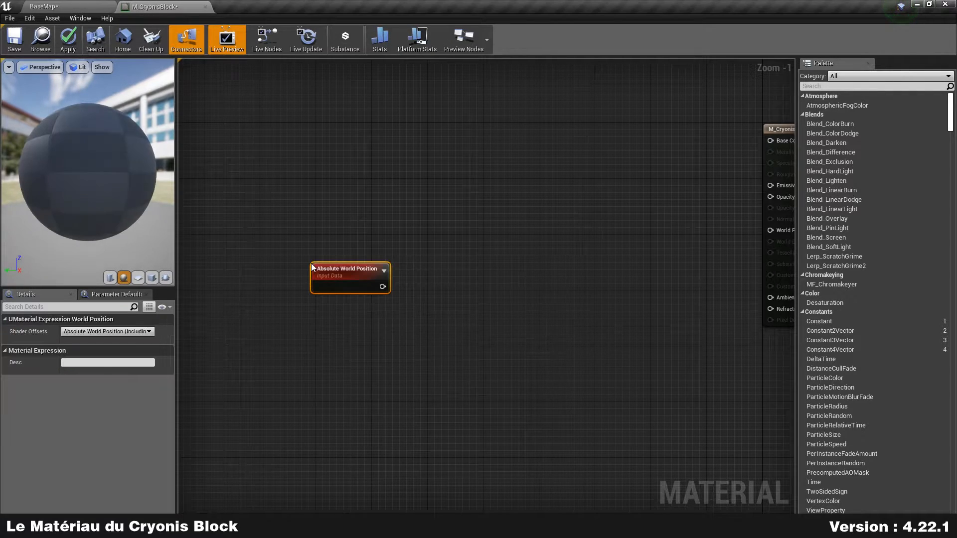
Feed Absolute World Position into a TransformPosition node with source Absolute World Space and destination Local Space.
{"action": "scroll", "coordinate": [427, 289], "scroll_direction": "up", "scroll_amount": 1}
{"action": "left_click_drag", "start_coordinate": [387, 282], "coordinate": [409, 269]}
{"action": "type", "text": "transformpos"}
{"action": "key", "text": "Return"}
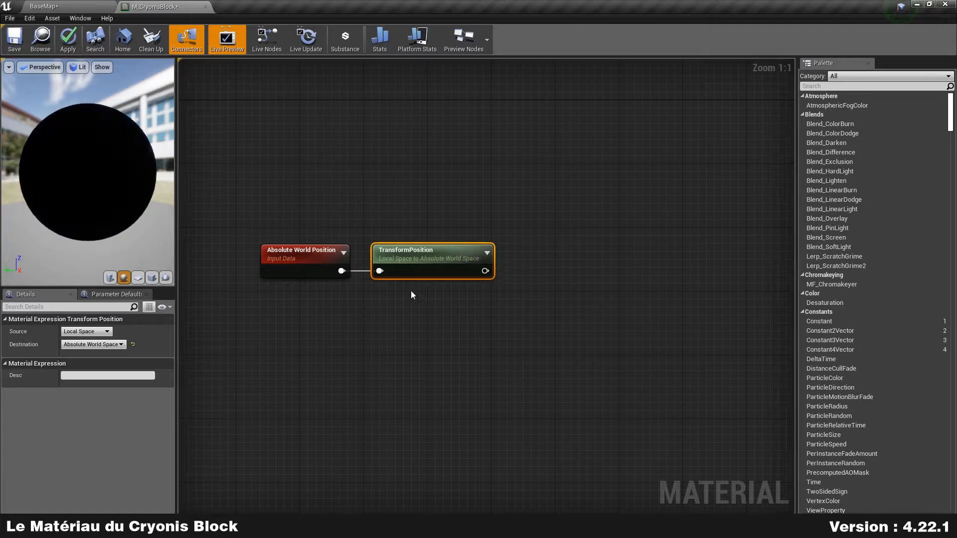
{"action": "left_click", "coordinate": [97, 334]}
{"action": "left_click", "coordinate": [100, 346]}
{"action": "left_click", "coordinate": [102, 346]}
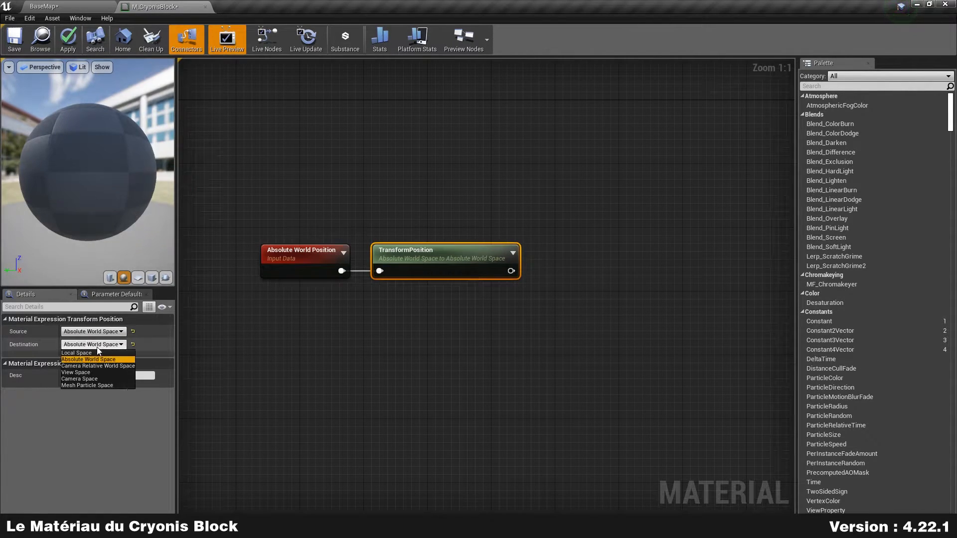
{"action": "left_click", "coordinate": [100, 352]}
{"action": "left_click", "coordinate": [321, 340]}
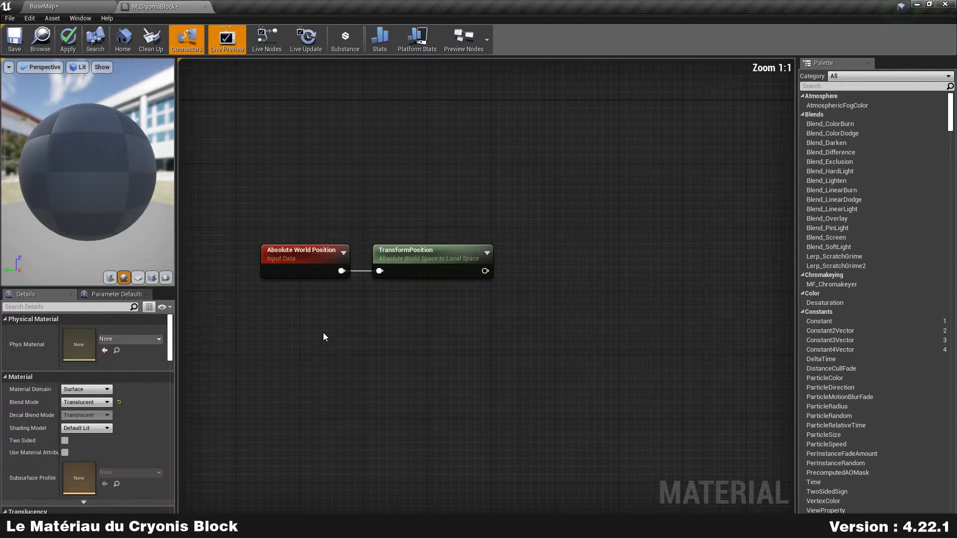
Add an ObjectPositionWS node below and feed it into a duplicate of the TransformPosition node.
{"action": "right_click_drag", "start_coordinate": [323, 333], "coordinate": [339, 309]}
{"action": "right_click", "coordinate": [328, 313]}
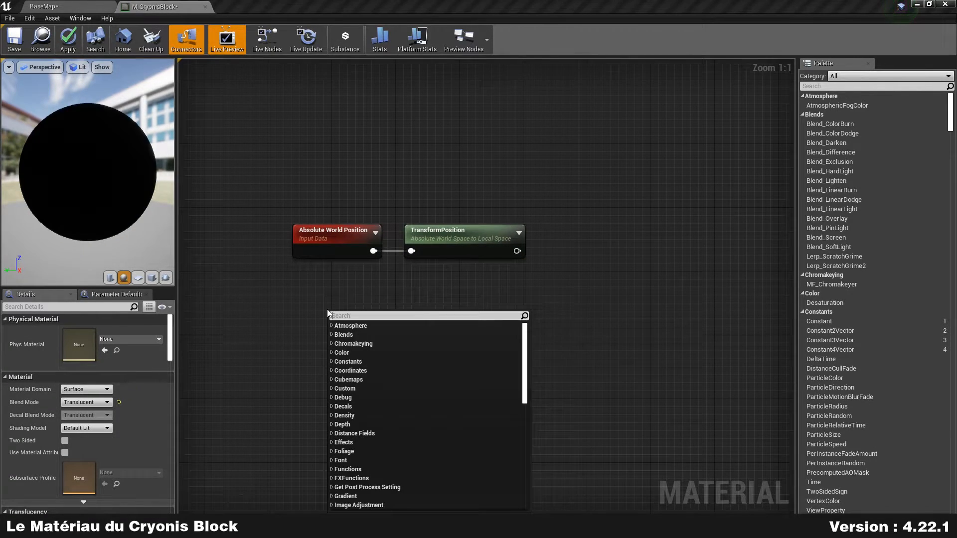
{"action": "type", "text": "objectpos"}
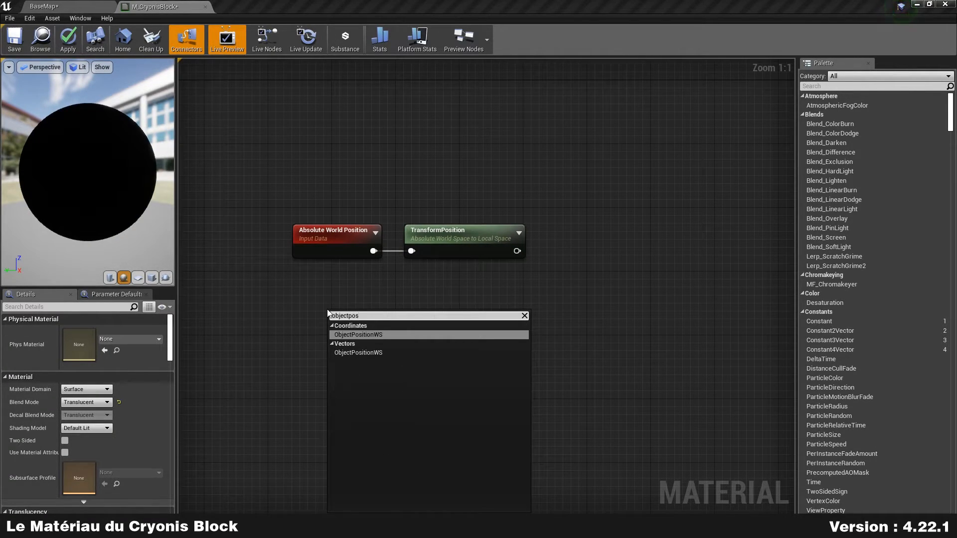
{"action": "key", "text": "Return"}
{"action": "left_click_drag", "start_coordinate": [355, 333], "coordinate": [419, 321]}
{"action": "left_click", "coordinate": [450, 254]}
{"action": "key", "text": "ctrl+w"}
{"action": "left_click_drag", "start_coordinate": [468, 310], "coordinate": [460, 296]}
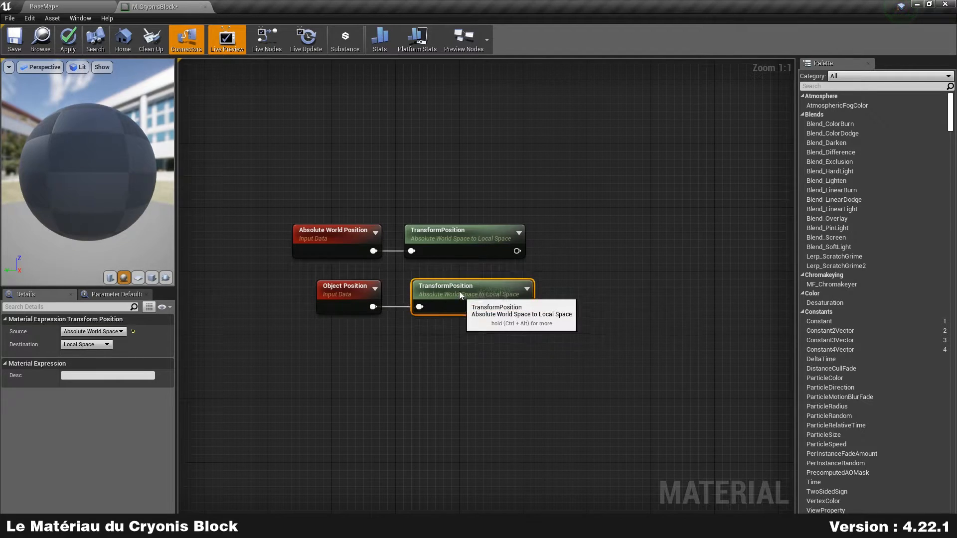
{"action": "left_click", "coordinate": [560, 275]}
Subtract the transformed object position from the transformed world position with a Subtract node.
{"action": "right_click_drag", "start_coordinate": [567, 261], "coordinate": [476, 258]}
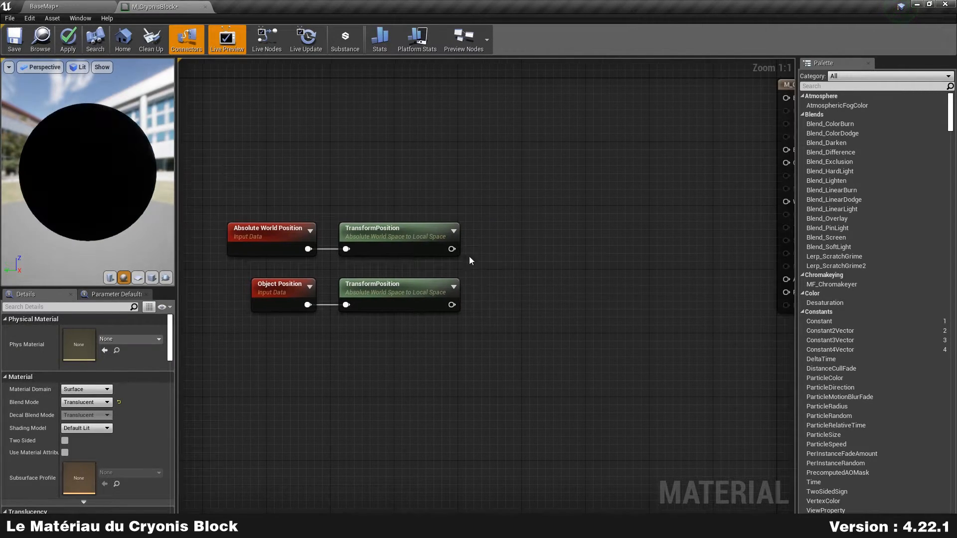
{"action": "left_click_drag", "start_coordinate": [452, 248], "coordinate": [504, 258]}
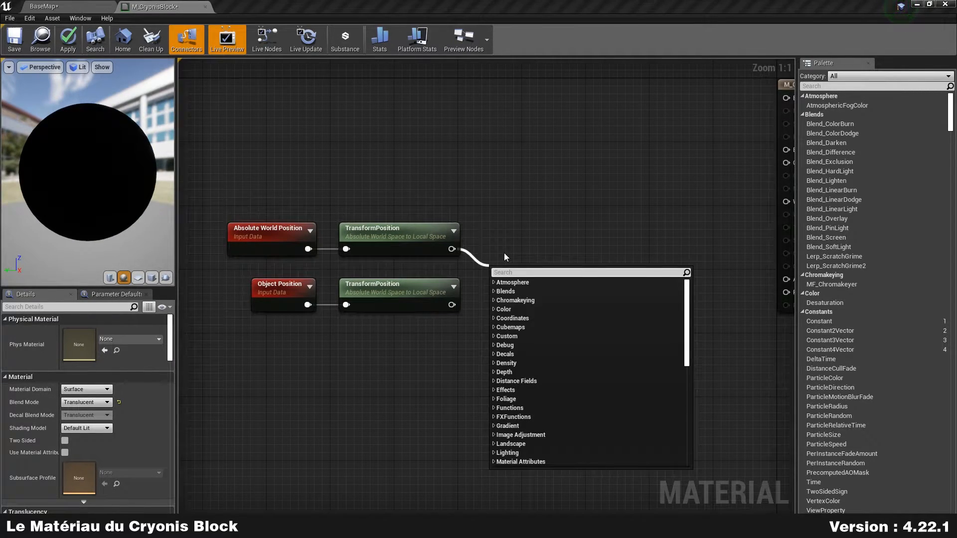
{"action": "type", "text": "subtract"}
{"action": "key", "text": "Return"}
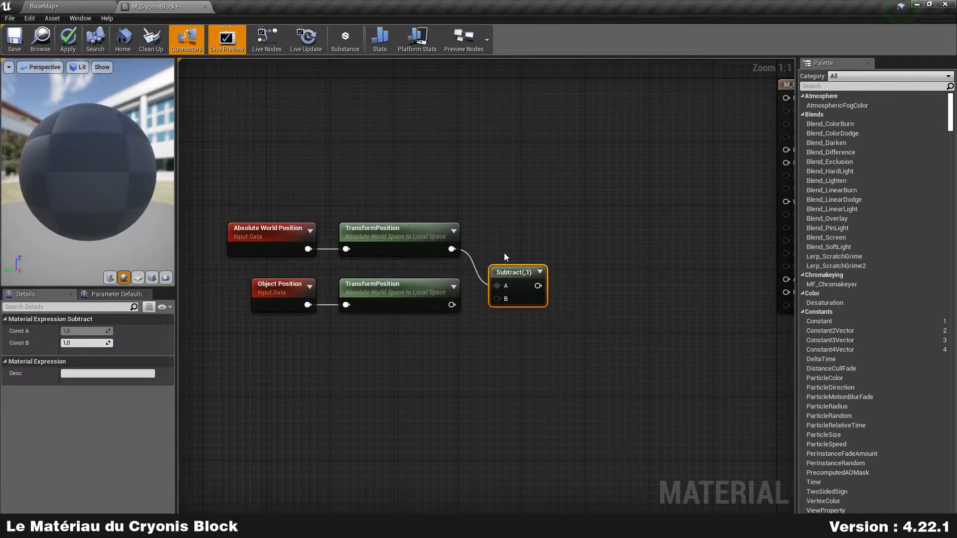
{"action": "left_click_drag", "start_coordinate": [451, 305], "coordinate": [497, 255]}
{"action": "left_click", "coordinate": [472, 333]}
Wrap the five nodes in a comment reading "Calcule les coordonnées du pixel par rapport au centre de la bounding box du mesh".
{"action": "right_click_drag", "start_coordinate": [473, 332], "coordinate": [494, 326]}
{"action": "left_click_drag", "start_coordinate": [237, 344], "coordinate": [576, 178]}
{"action": "type", "text": "c"}
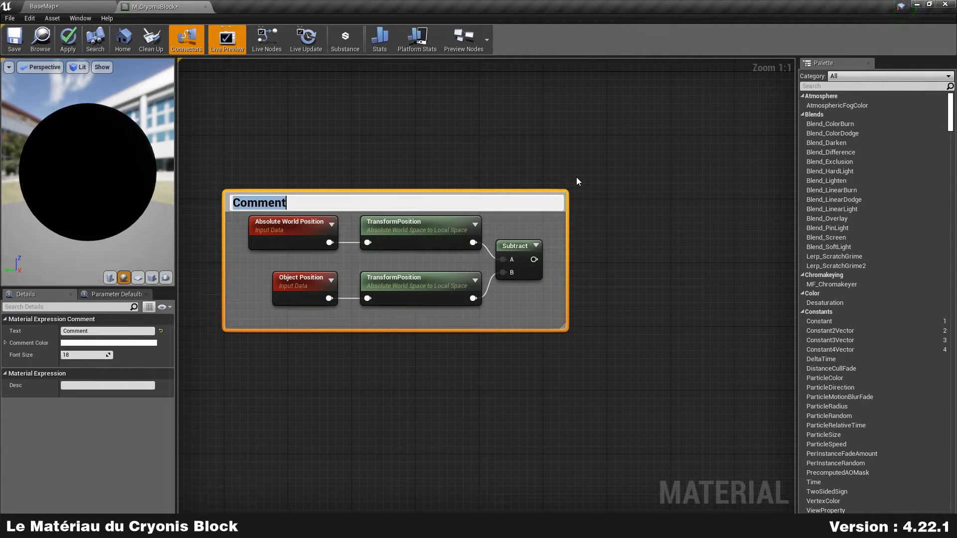
{"action": "type", "text": "Cal"}
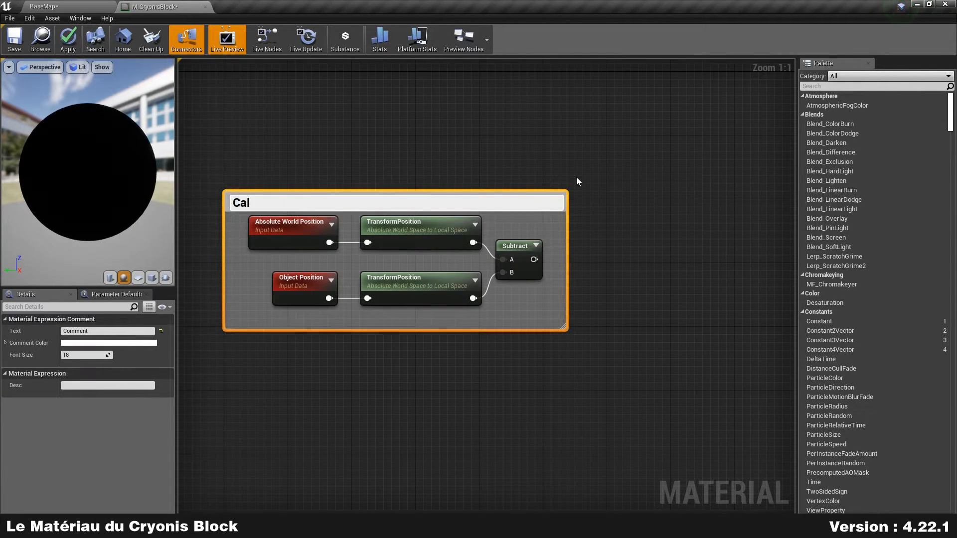
{"action": "type", "text": "cule les coordonnées du pixel p"}
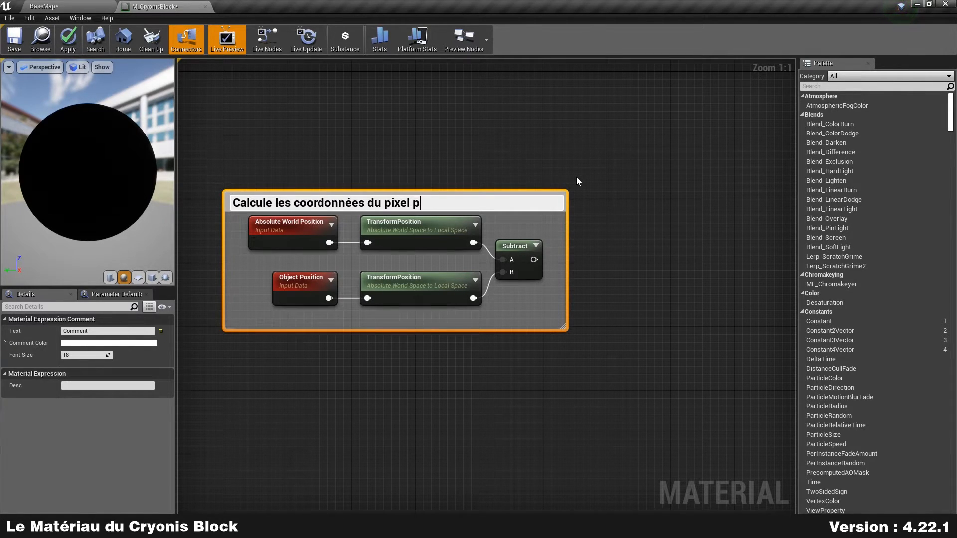
{"action": "type", "text": "ar rapport au centre de la bounding b"}
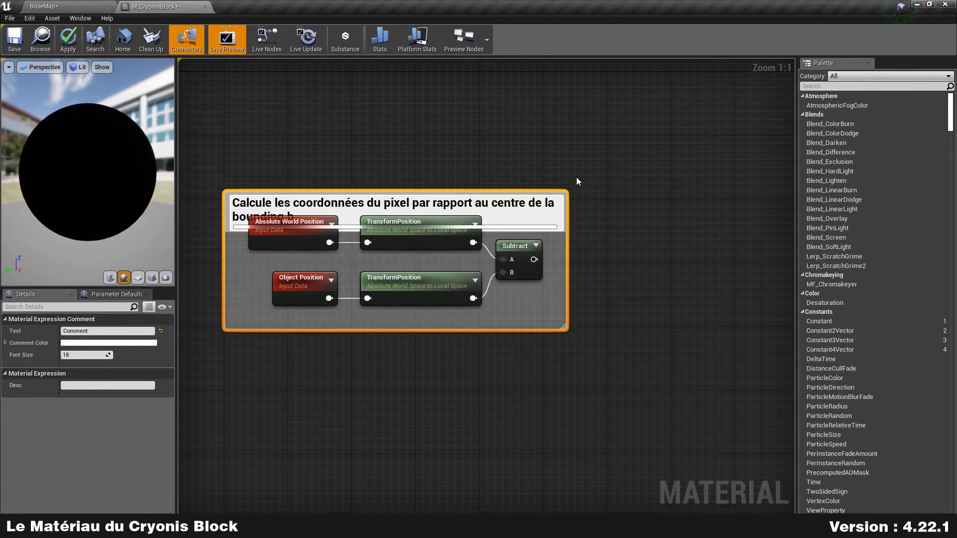
{"action": "type", "text": "ox du mesh"}
{"action": "key", "text": "Return"}
{"action": "left_click", "coordinate": [557, 145]}
Extend the comment box upward so its title clears the nodes, and move the group farther from the material result node.
{"action": "right_click_drag", "start_coordinate": [518, 159], "coordinate": [576, 181]}
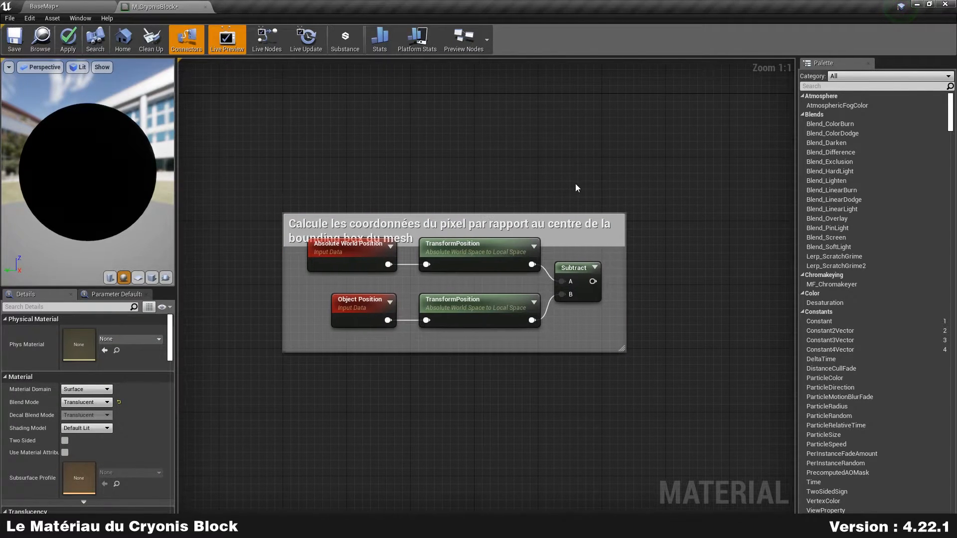
{"action": "left_click_drag", "start_coordinate": [536, 213], "coordinate": [539, 192]}
{"action": "right_click_drag", "start_coordinate": [512, 167], "coordinate": [506, 123]}
{"action": "scroll", "coordinate": [513, 170], "scroll_direction": "down", "scroll_amount": 2}
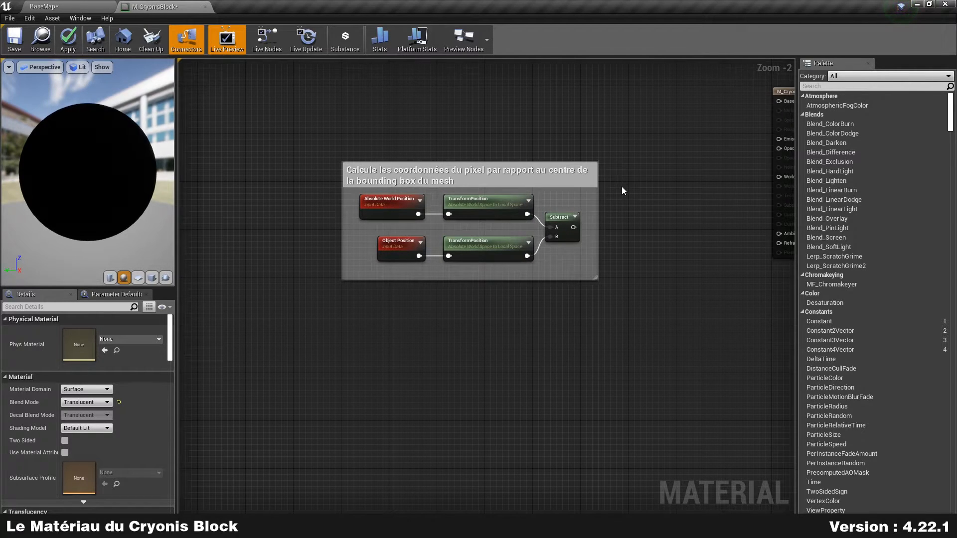
{"action": "left_click_drag", "start_coordinate": [531, 174], "coordinate": [399, 208]}
{"action": "left_click", "coordinate": [586, 212]}
Add a Divide node fed on input A by the Subtract output and align it with the Subtract node.
{"action": "right_click_drag", "start_coordinate": [553, 226], "coordinate": [644, 227]}
{"action": "scroll", "coordinate": [604, 217], "scroll_direction": "up", "scroll_amount": 2}
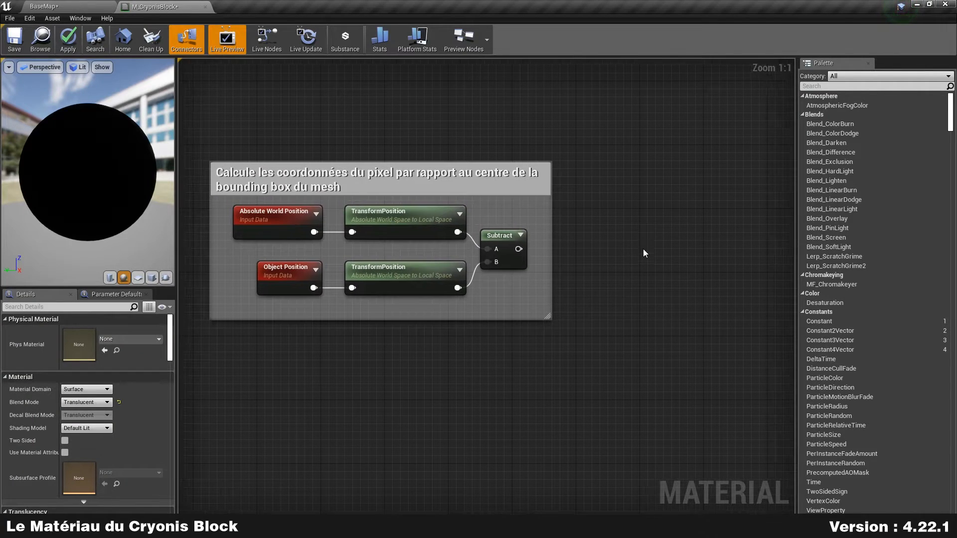
{"action": "left_click_drag", "start_coordinate": [518, 249], "coordinate": [629, 245]}
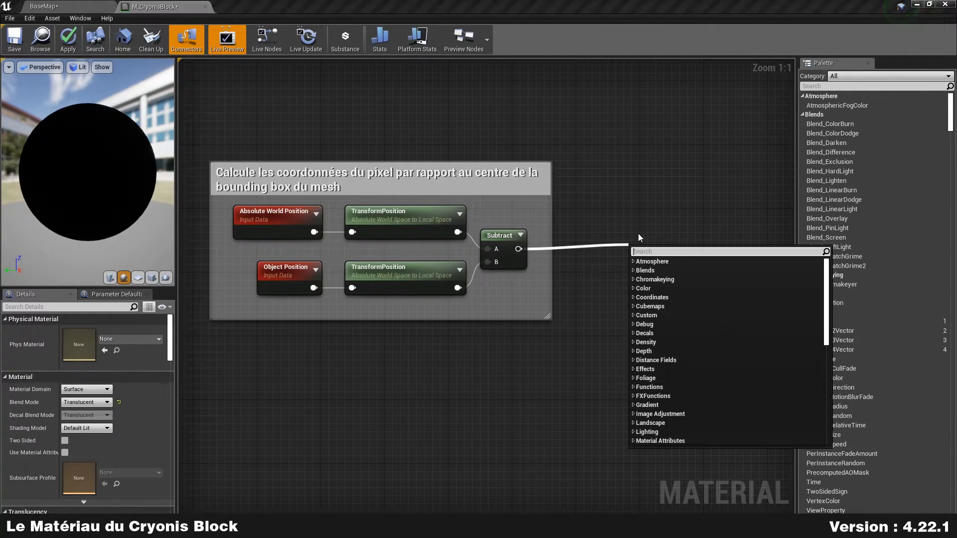
{"action": "type", "text": "divide"}
{"action": "key", "text": "Return"}
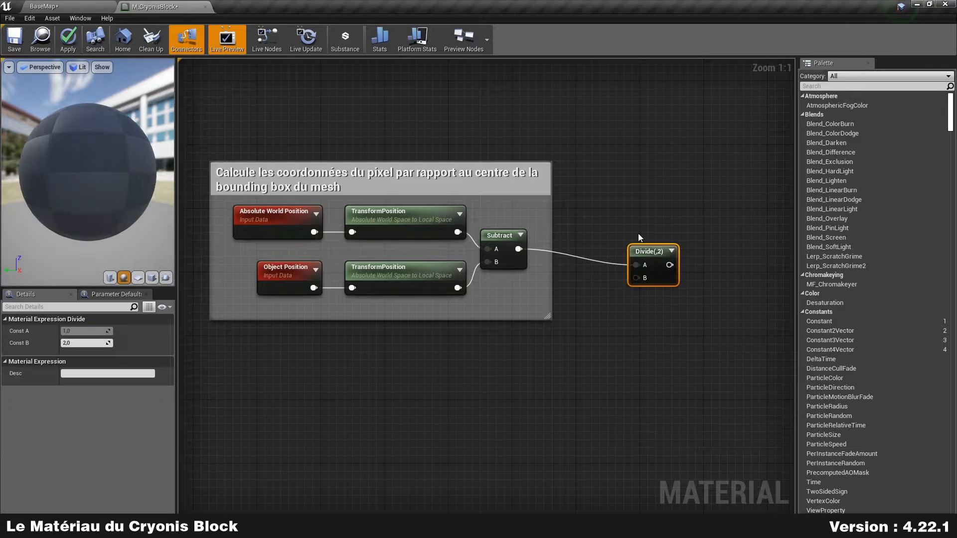
{"action": "left_click_drag", "start_coordinate": [650, 248], "coordinate": [646, 228]}
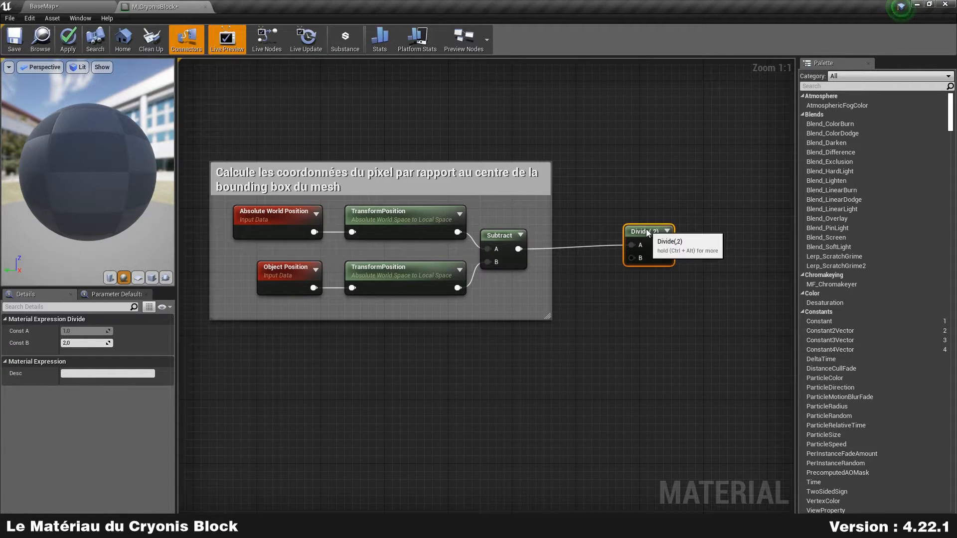
Add an ObjectLocalBounds node and connect its Local Bounds Size to input B of the Divide node.
{"action": "right_click", "coordinate": [609, 293]}
{"action": "type", "text": "object"}
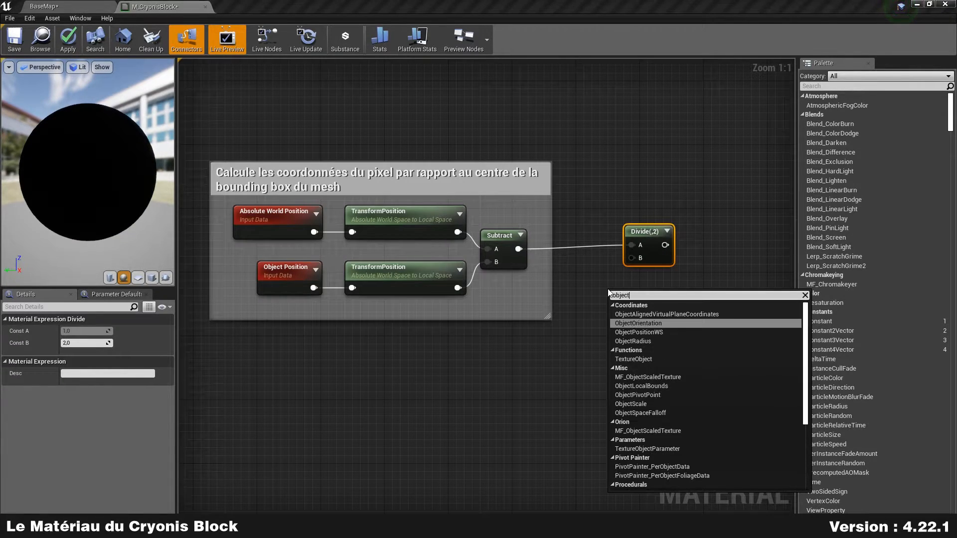
{"action": "type", "text": "loc"}
{"action": "key", "text": "Return"}
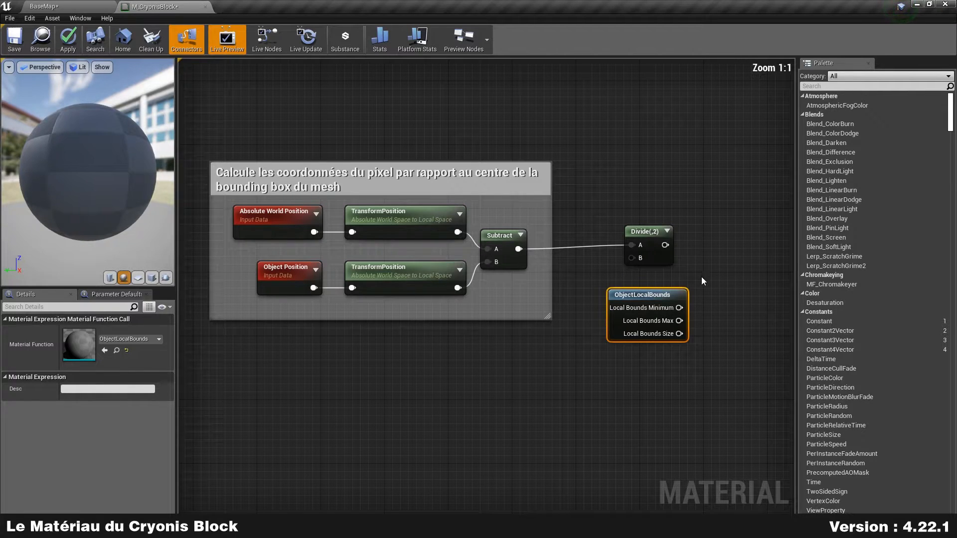
{"action": "right_click_drag", "start_coordinate": [701, 277], "coordinate": [607, 266]}
{"action": "left_click", "coordinate": [575, 249]}
{"action": "left_click_drag", "start_coordinate": [576, 249], "coordinate": [591, 246]}
{"action": "left_click_drag", "start_coordinate": [586, 323], "coordinate": [589, 257]}
{"action": "left_click", "coordinate": [643, 259]}
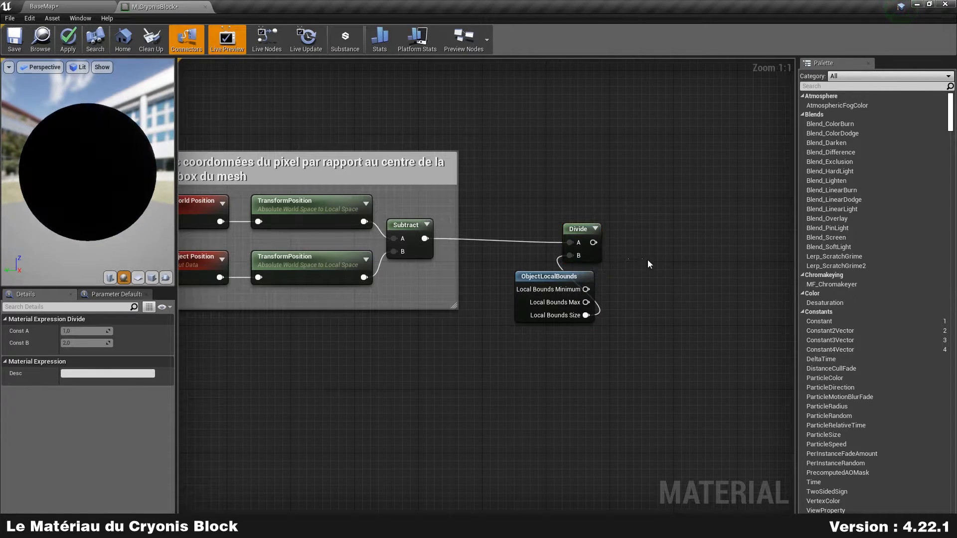
Feed the Divide output into an Add node with Const B set to 0.5.
{"action": "right_click_drag", "start_coordinate": [643, 264], "coordinate": [591, 261]}
{"action": "type", "text": "a"}
{"action": "left_click_drag", "start_coordinate": [541, 239], "coordinate": [580, 226]}
{"action": "type", "text": "dd"}
{"action": "key", "text": "Return"}
{"action": "left_click", "coordinate": [99, 342]}
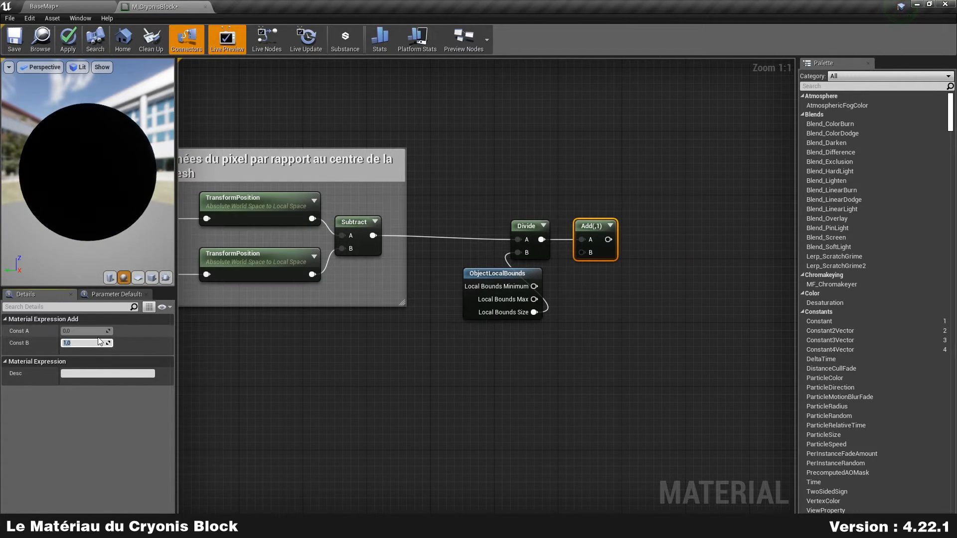
{"action": "type", "text": "0,5"}
{"action": "key", "text": "Return"}
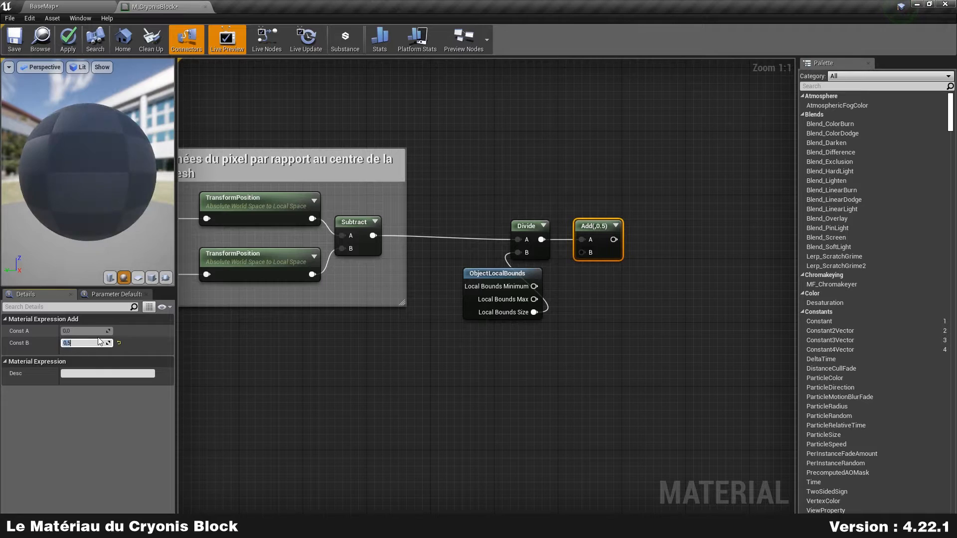
Feed the Add node's output into a new ComponentMask node.
{"action": "right_click_drag", "start_coordinate": [610, 241], "coordinate": [491, 245]}
{"action": "left_click_drag", "start_coordinate": [493, 243], "coordinate": [547, 245]}
{"action": "type", "text": "mask"}
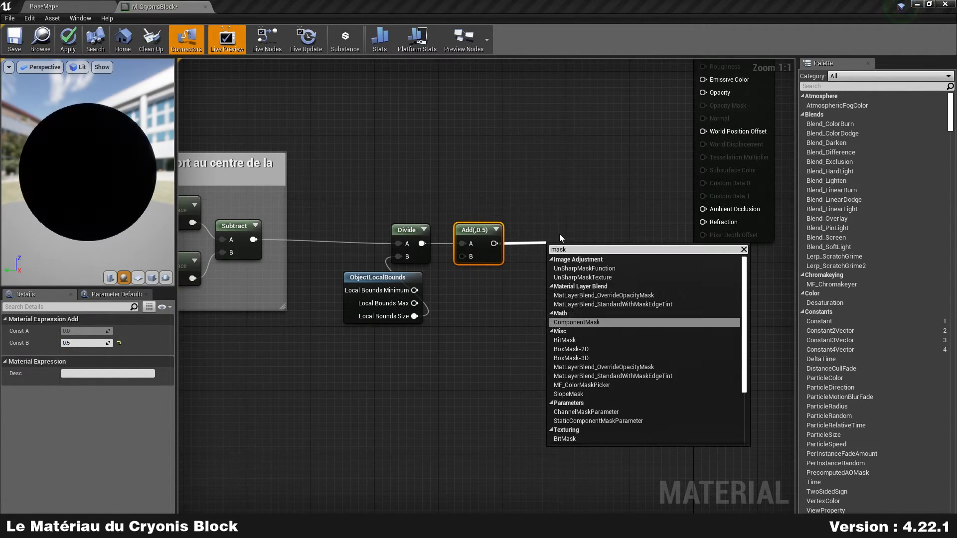
{"action": "key", "text": "Return"}
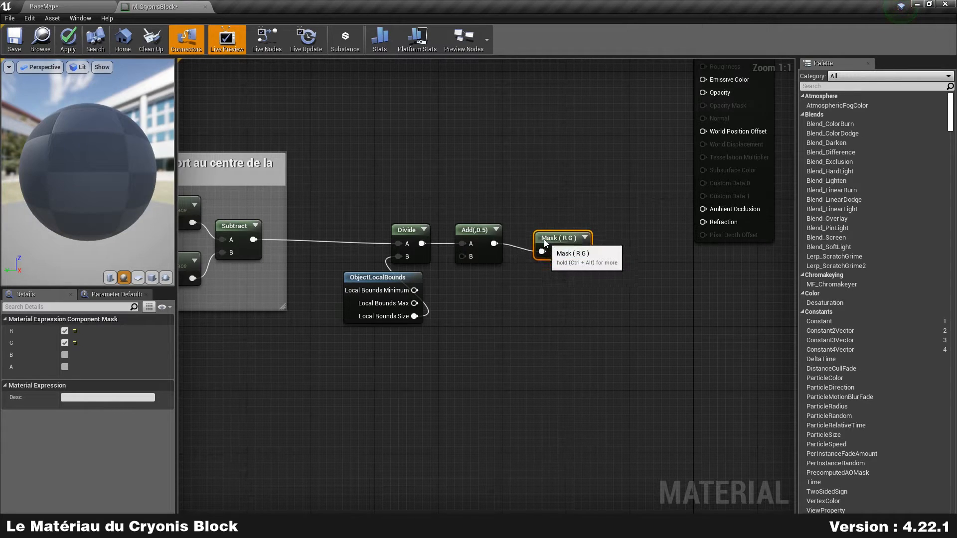
Set the component mask to pass only the B channel, turning off R and G.
{"action": "left_click", "coordinate": [64, 331]}
{"action": "left_click", "coordinate": [65, 355]}
{"action": "left_click", "coordinate": [64, 343]}
{"action": "left_click", "coordinate": [484, 298]}
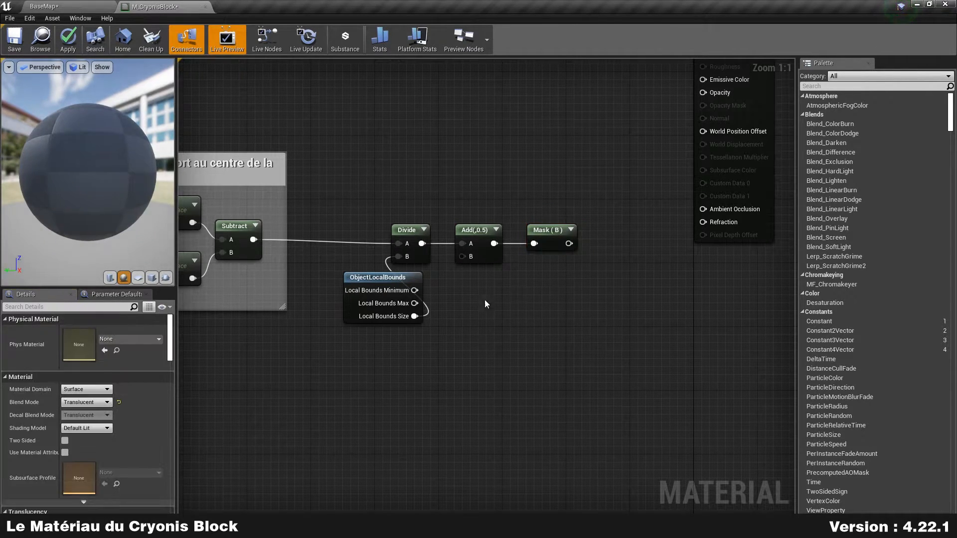
Enclose the Divide, Add, Mask and ObjectLocalBounds nodes in a fitted comment titled "Normalise les coordonnées et déplace pour qu'elles soient exprimées par rapport à la base du mesh".
{"action": "right_click_drag", "start_coordinate": [536, 289], "coordinate": [553, 302]}
{"action": "left_click_drag", "start_coordinate": [363, 343], "coordinate": [611, 204]}
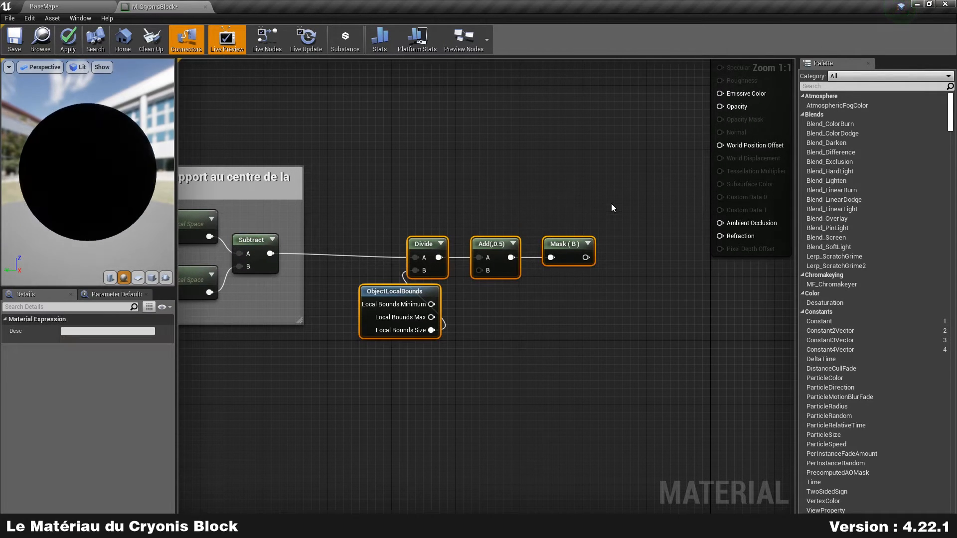
{"action": "type", "text": "c"}
{"action": "type", "text": "Nor"}
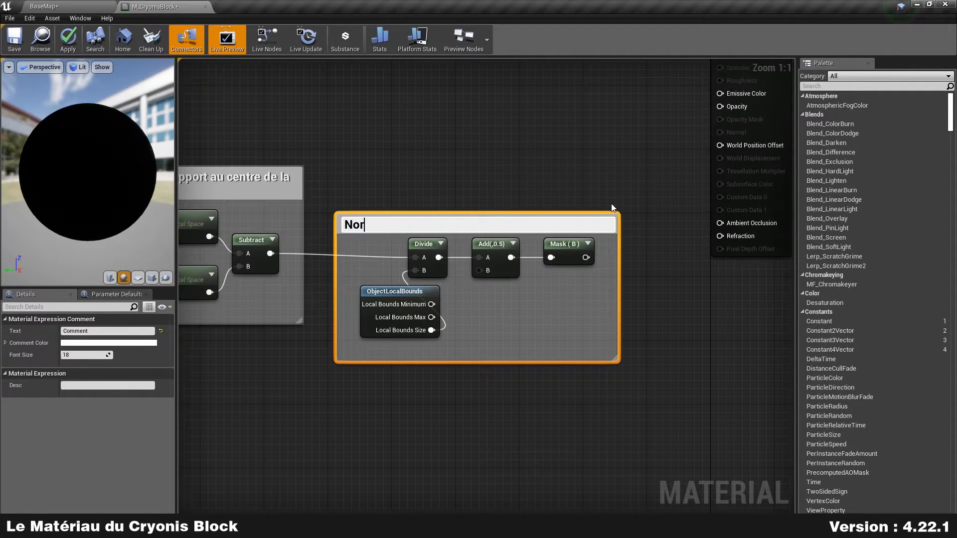
{"action": "type", "text": "malise les coordo"}
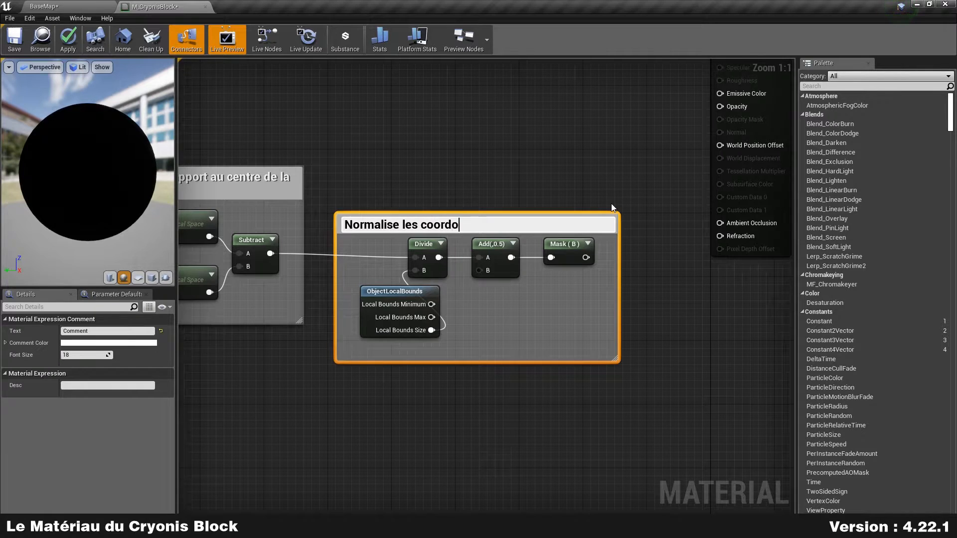
{"action": "type", "text": "nnées et je"}
{"action": "key", "text": "BackSpace"}
{"action": "key", "text": "BackSpace"}
{"action": "type", "text": "déplace pour qu'elle"}
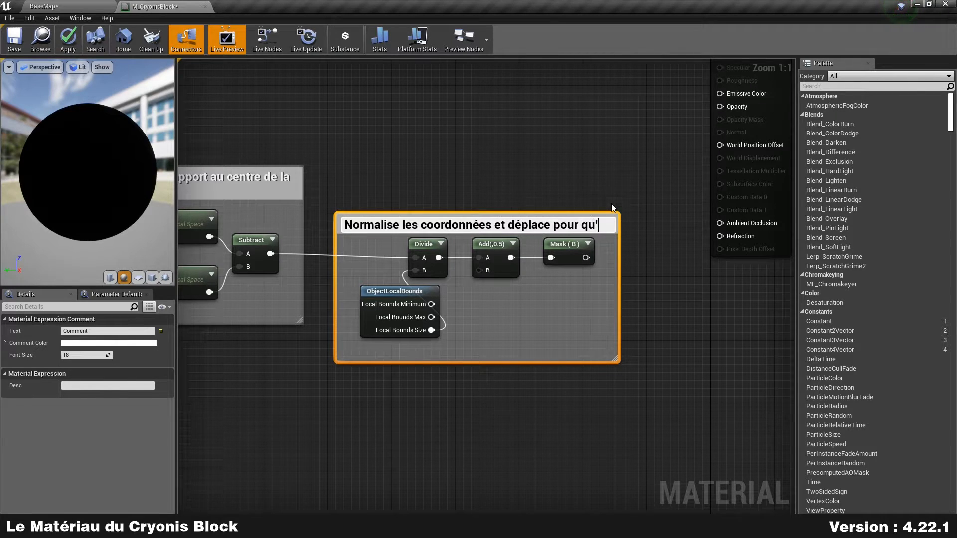
{"action": "type", "text": "s soit"}
{"action": "type", "text": "nt exprimées par rapport à la base du mesh"}
{"action": "left_click", "coordinate": [611, 204]}
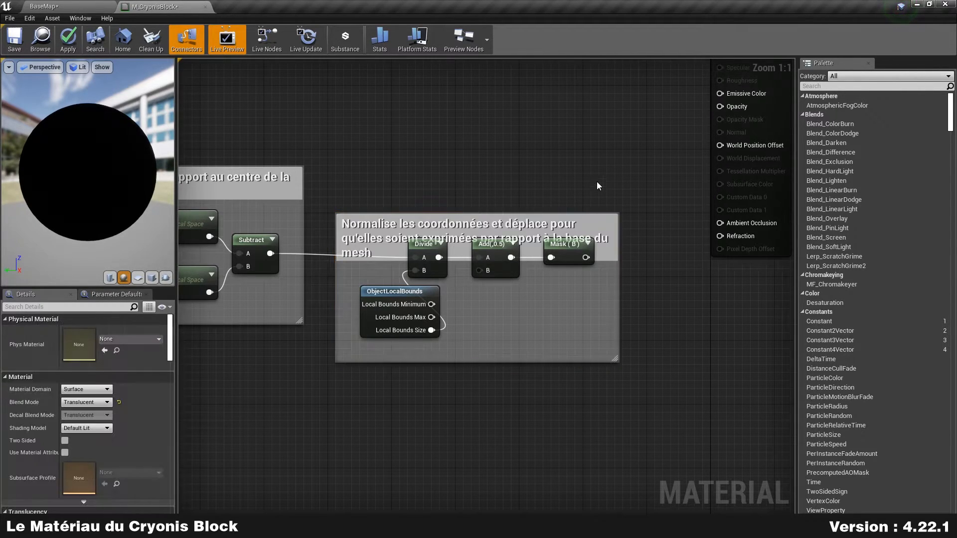
{"action": "left_click_drag", "start_coordinate": [531, 215], "coordinate": [538, 186]}
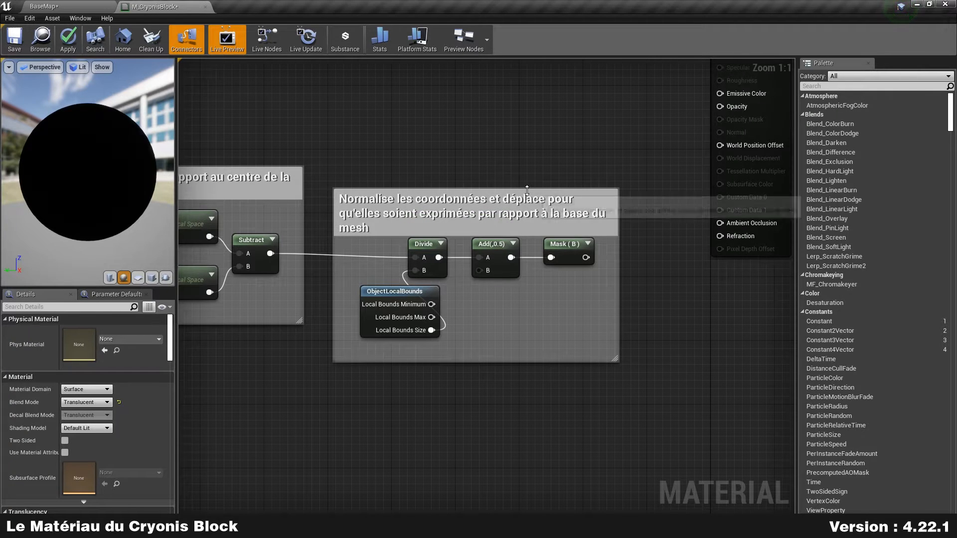
Move both comment groups together away from the material output node to free space between them.
{"action": "scroll", "coordinate": [439, 138], "scroll_direction": "down", "scroll_amount": 2}
{"action": "right_click_drag", "start_coordinate": [390, 139], "coordinate": [515, 122]}
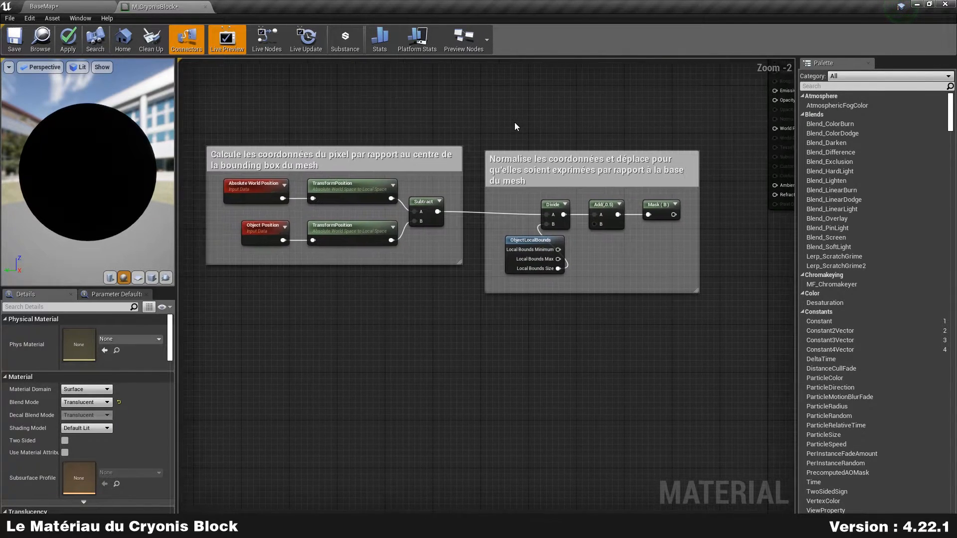
{"action": "scroll", "coordinate": [514, 122], "scroll_direction": "down", "scroll_amount": 1}
{"action": "left_click_drag", "start_coordinate": [241, 119], "coordinate": [708, 256]}
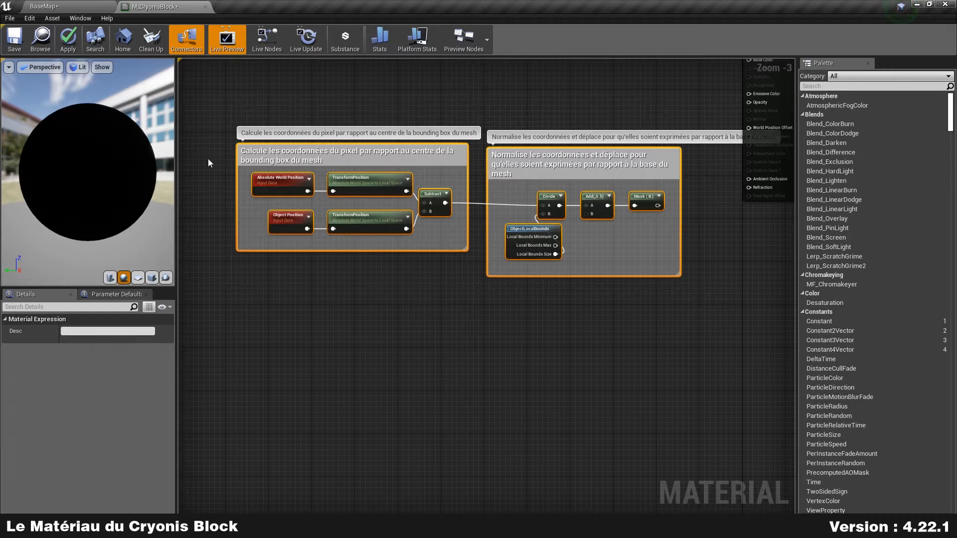
{"action": "right_click_drag", "start_coordinate": [548, 269], "coordinate": [618, 244]}
{"action": "left_click_drag", "start_coordinate": [669, 157], "coordinate": [511, 162]}
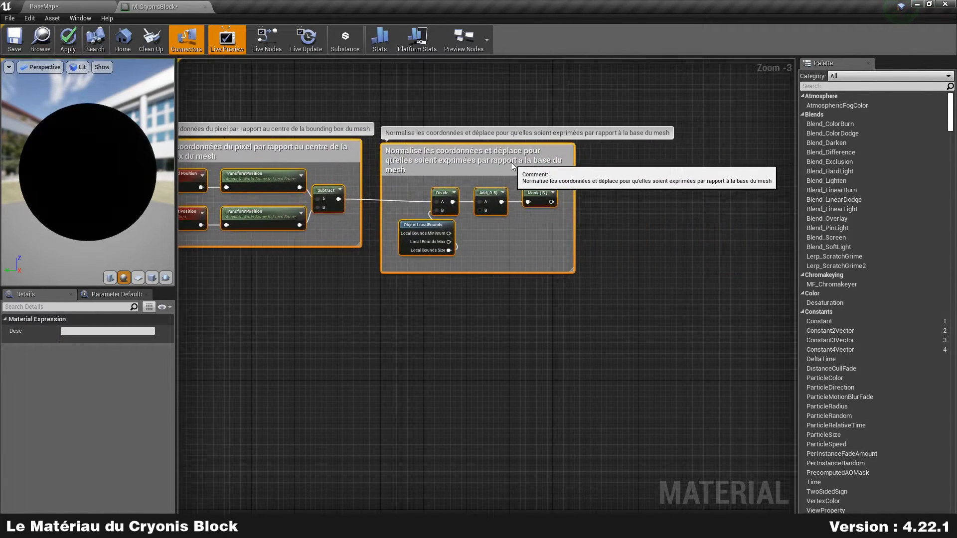
{"action": "left_click", "coordinate": [688, 210]}
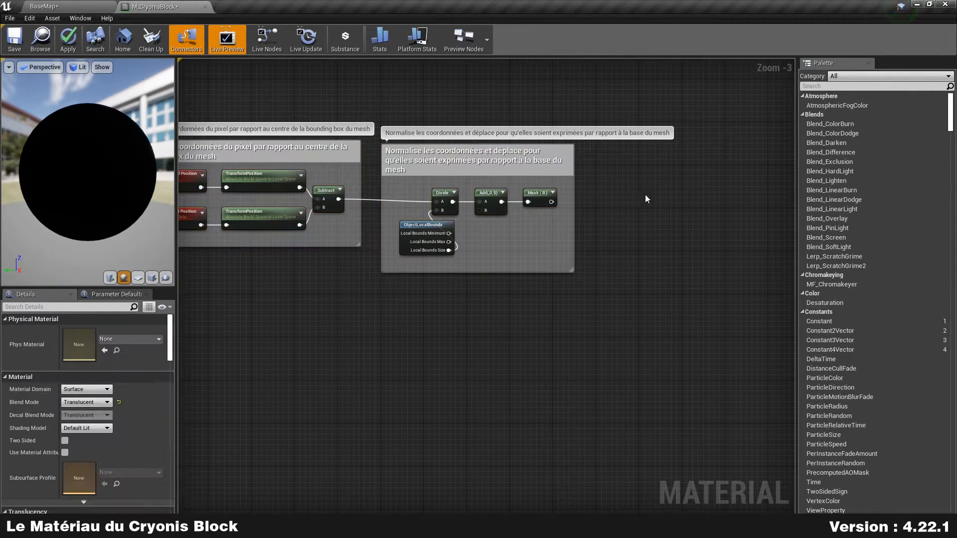
Preview the Mask (B) node on a cube in a widened preview viewport and examine the vertical gradient from several angles.
{"action": "scroll", "coordinate": [616, 194], "scroll_direction": "up", "scroll_amount": 3}
{"action": "right_click_drag", "start_coordinate": [615, 198], "coordinate": [583, 232]}
{"action": "right_click", "coordinate": [468, 227]}
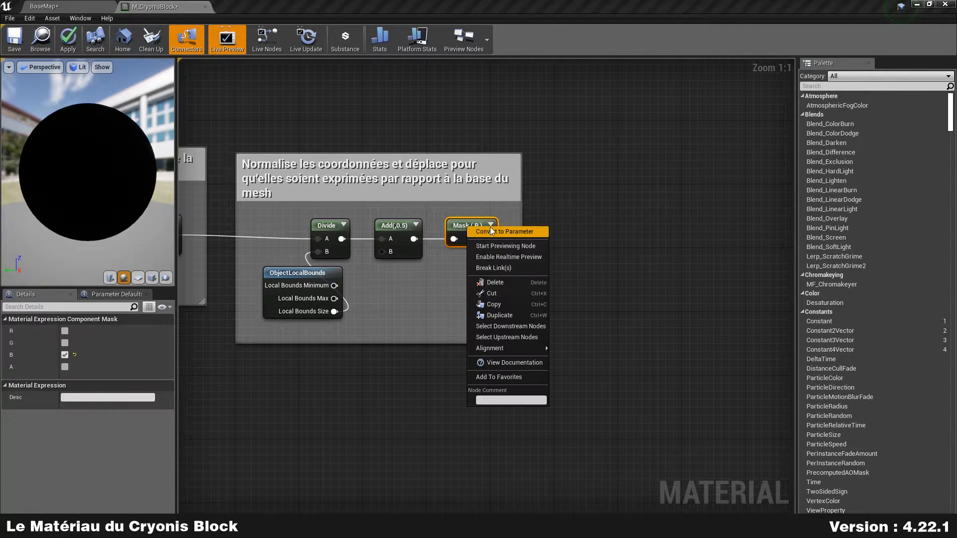
{"action": "left_click", "coordinate": [521, 246]}
{"action": "left_click_drag", "start_coordinate": [177, 258], "coordinate": [228, 262]}
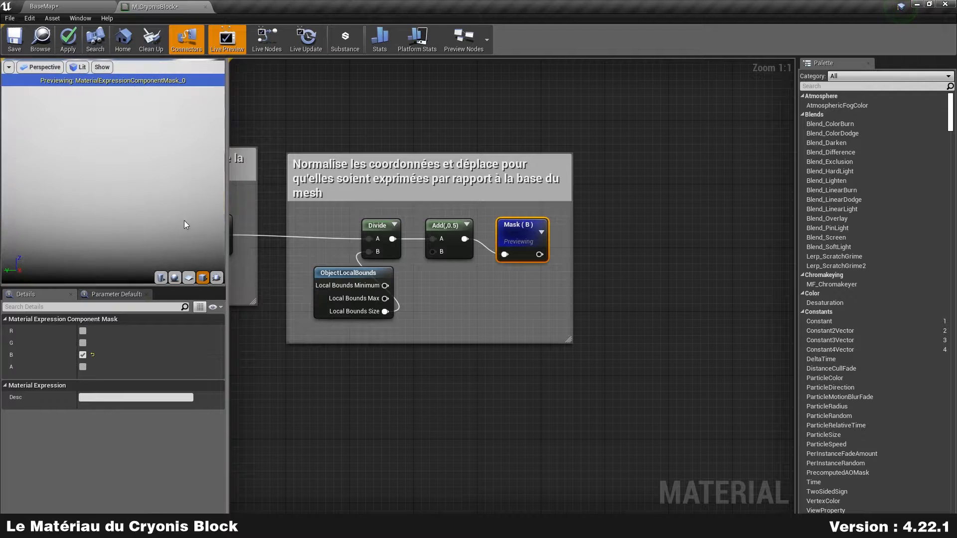
{"action": "scroll", "coordinate": [184, 220], "scroll_direction": "down", "scroll_amount": 6}
{"action": "left_click_drag", "start_coordinate": [184, 220], "coordinate": [154, 216]}
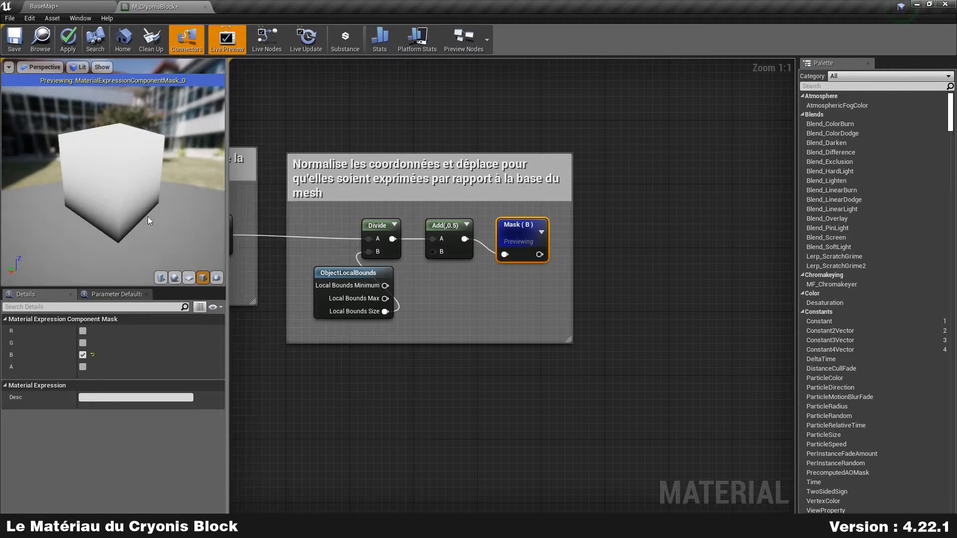
{"action": "left_click_drag", "start_coordinate": [153, 142], "coordinate": [120, 259]}
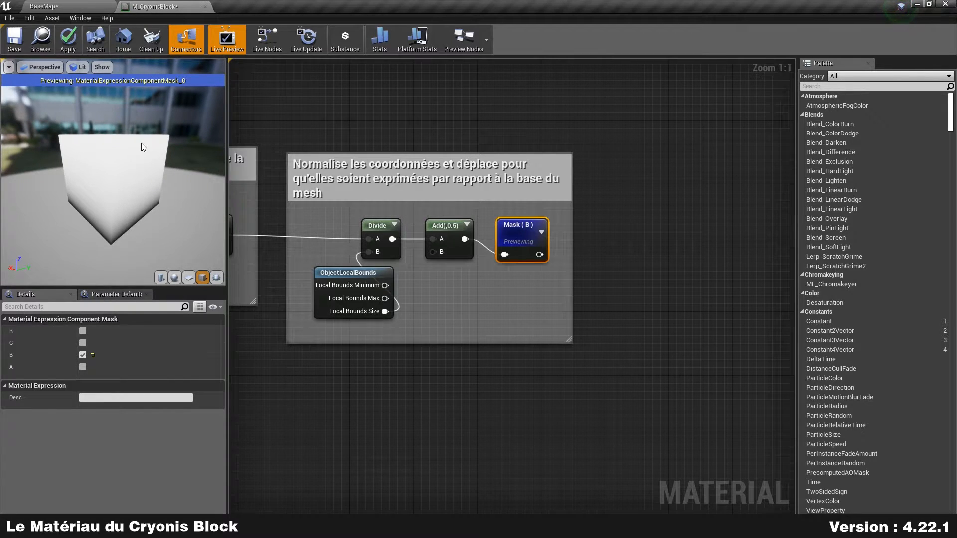
{"action": "left_click_drag", "start_coordinate": [109, 198], "coordinate": [115, 196]}
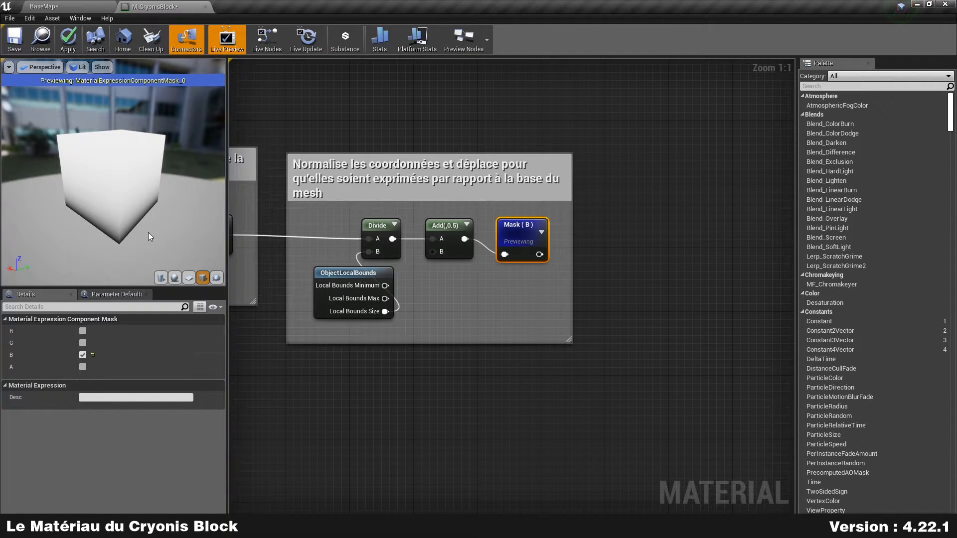
Stop previewing the Mask (B) node.
{"action": "right_click_drag", "start_coordinate": [639, 203], "coordinate": [613, 211]}
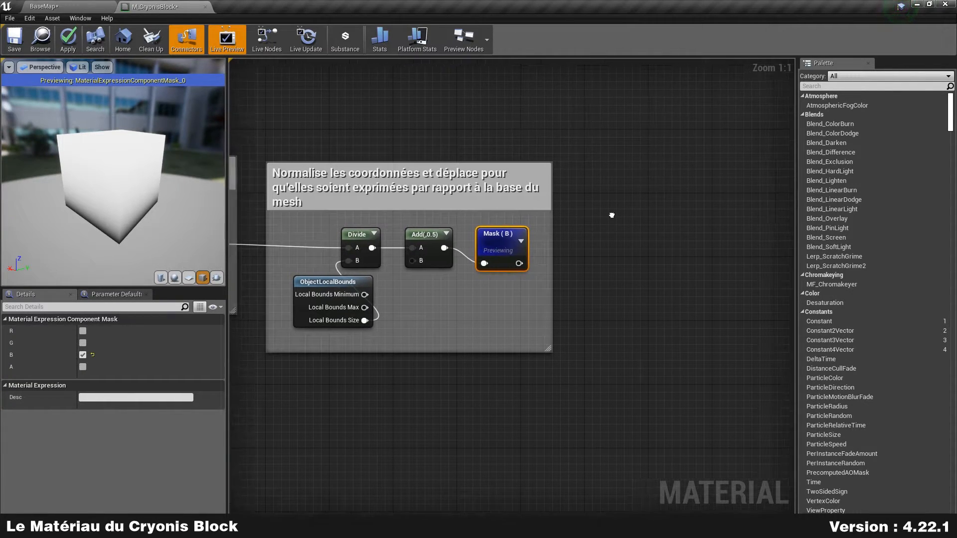
{"action": "right_click", "coordinate": [485, 237]}
{"action": "left_click", "coordinate": [522, 252]}
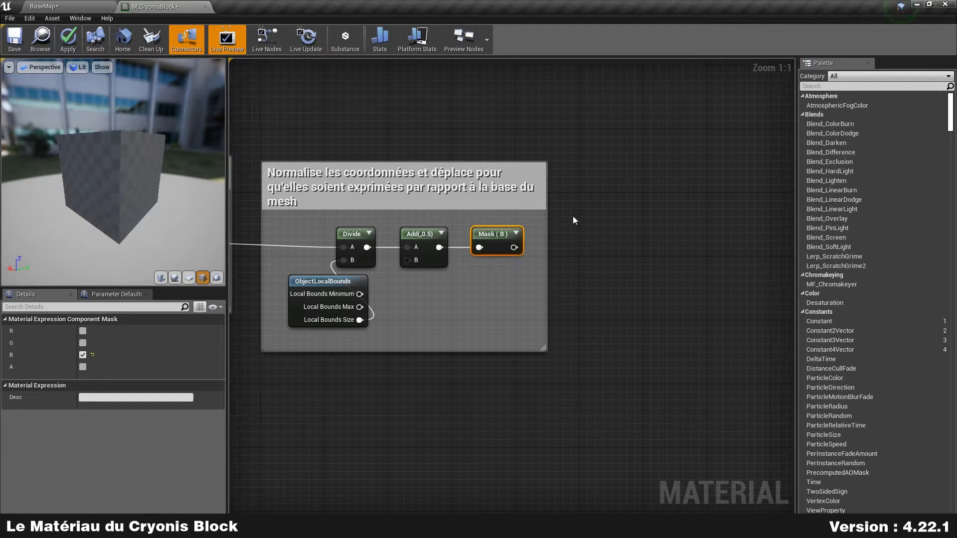
{"action": "left_click", "coordinate": [558, 222]}
Add a LinearInterpolate node above the second comment group and connect the Mask (B) output to its Alpha.
{"action": "right_click_drag", "start_coordinate": [597, 131], "coordinate": [458, 163]}
{"action": "right_click", "coordinate": [413, 146]}
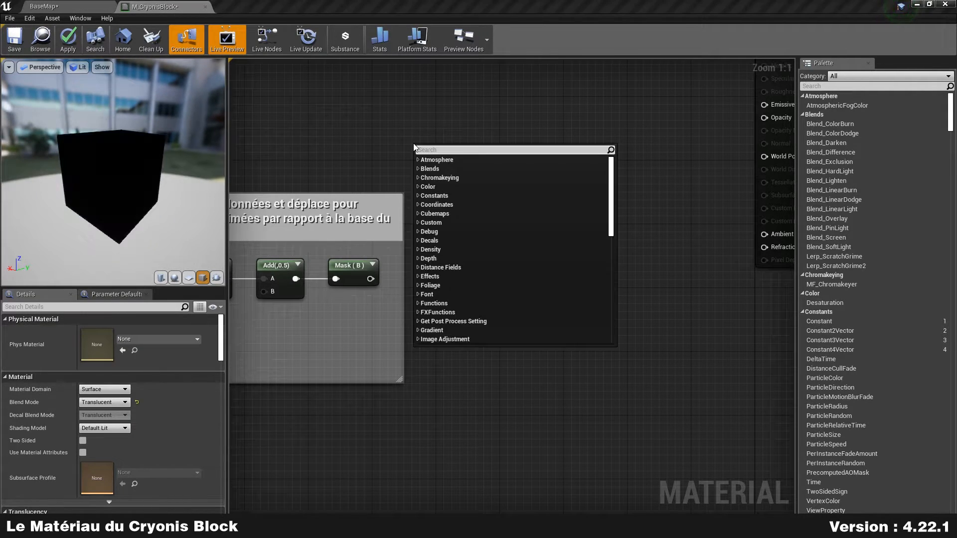
{"action": "type", "text": "lerp"}
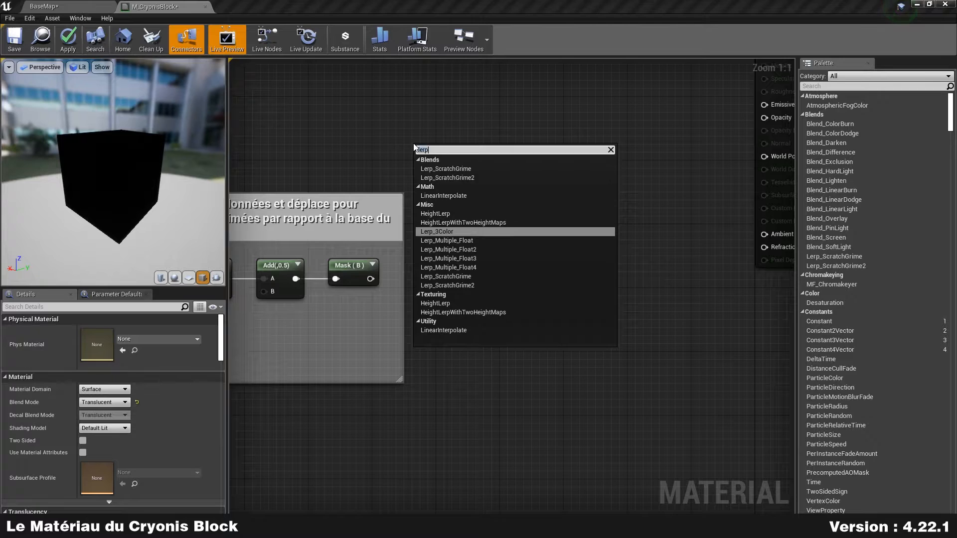
{"action": "type", "text": "linearinter"}
{"action": "key", "text": "Return"}
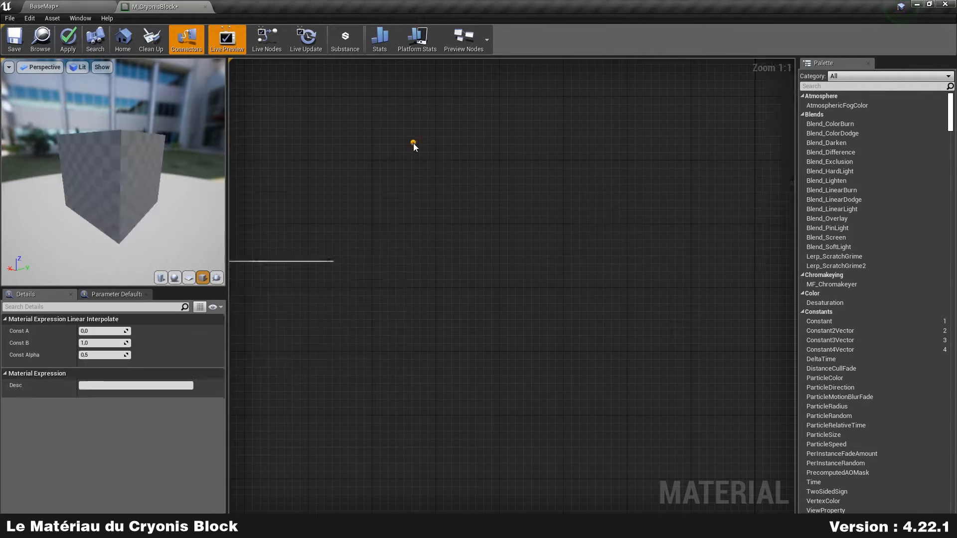
{"action": "left_click_drag", "start_coordinate": [445, 186], "coordinate": [476, 156]}
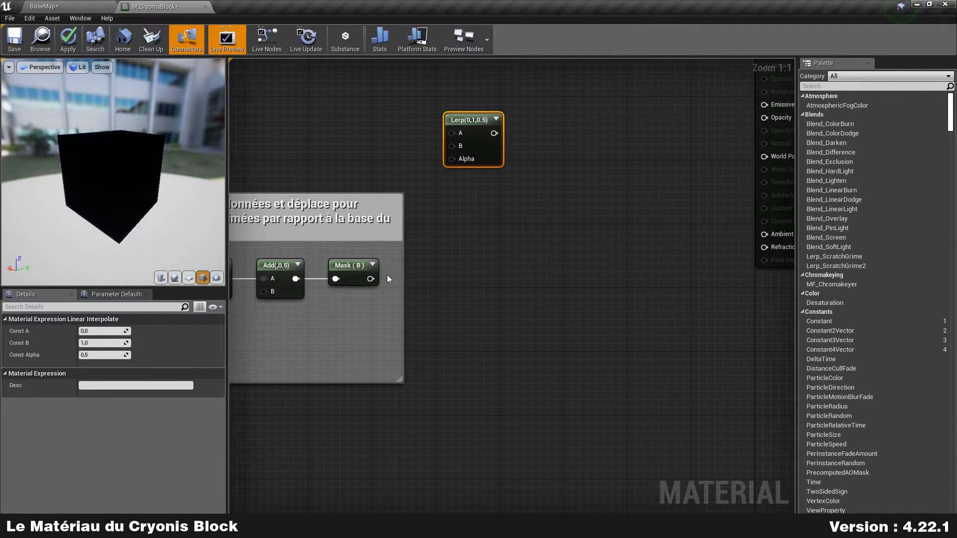
{"action": "left_click_drag", "start_coordinate": [370, 279], "coordinate": [452, 158]}
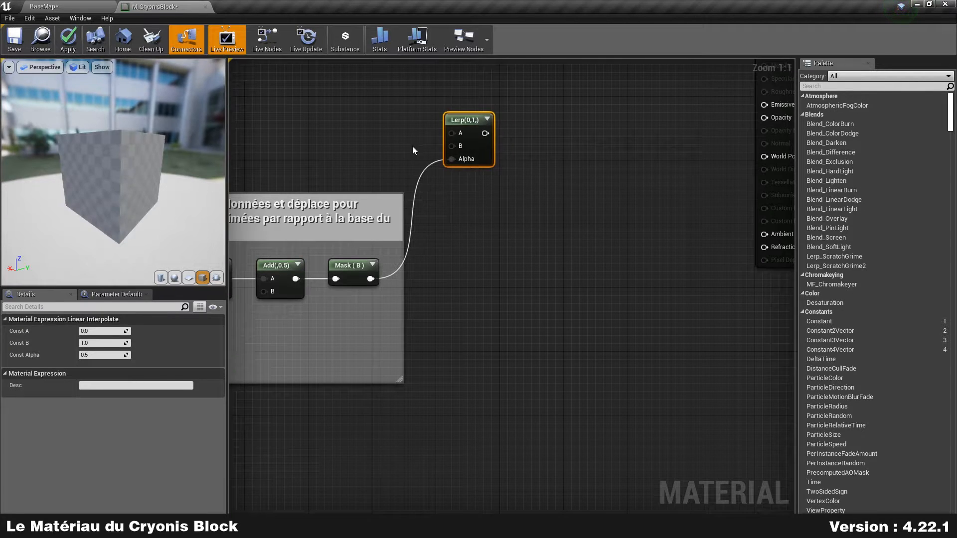
Add two Constant4Vector nodes beside the Lerp and convert the upper one to a parameter named Color A.
{"action": "right_click_drag", "start_coordinate": [382, 137], "coordinate": [438, 203]}
{"action": "left_click_drag", "start_coordinate": [830, 349], "coordinate": [389, 102]}
{"action": "left_click_drag", "start_coordinate": [897, 349], "coordinate": [370, 191]}
{"action": "right_click", "coordinate": [425, 132]}
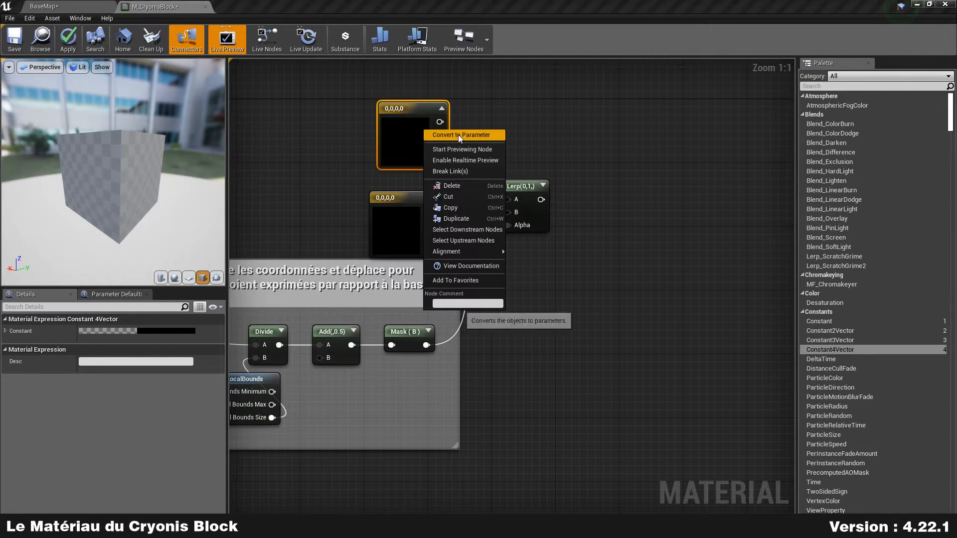
{"action": "left_click", "coordinate": [459, 134]}
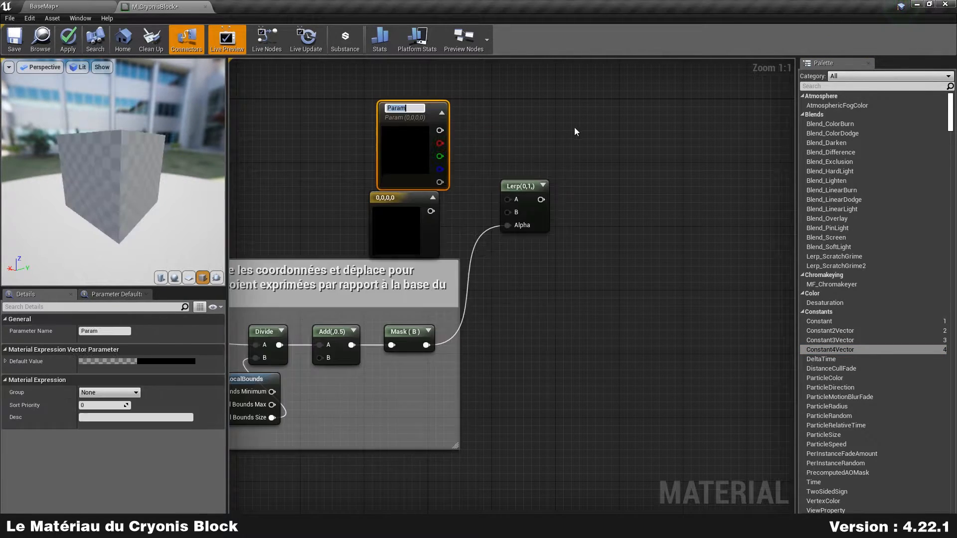
{"action": "type", "text": "Color A"}
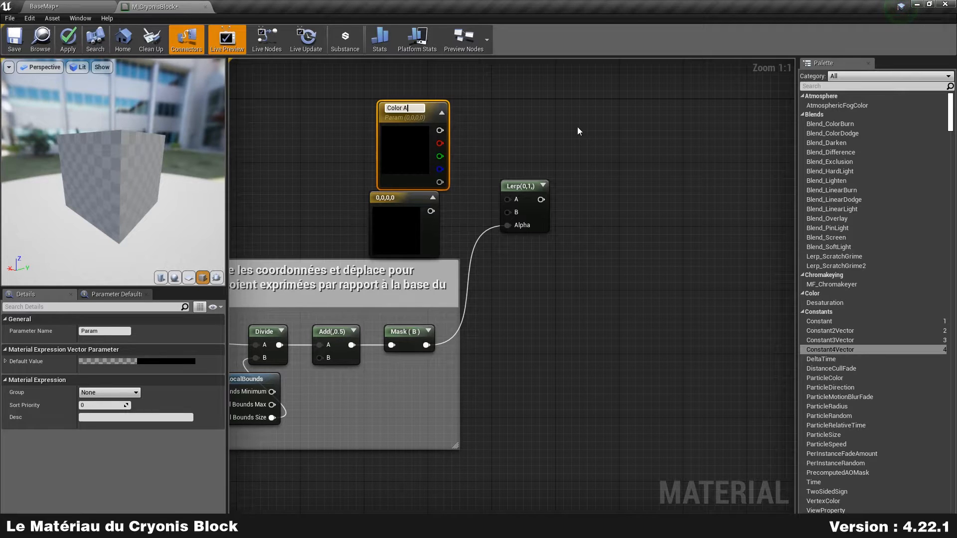
{"action": "key", "text": "Return"}
{"action": "left_click_drag", "start_coordinate": [418, 136], "coordinate": [412, 94]}
Place the second Constant4Vector below Color A and convert it to a parameter named Color B.
{"action": "left_click_drag", "start_coordinate": [401, 198], "coordinate": [401, 163]}
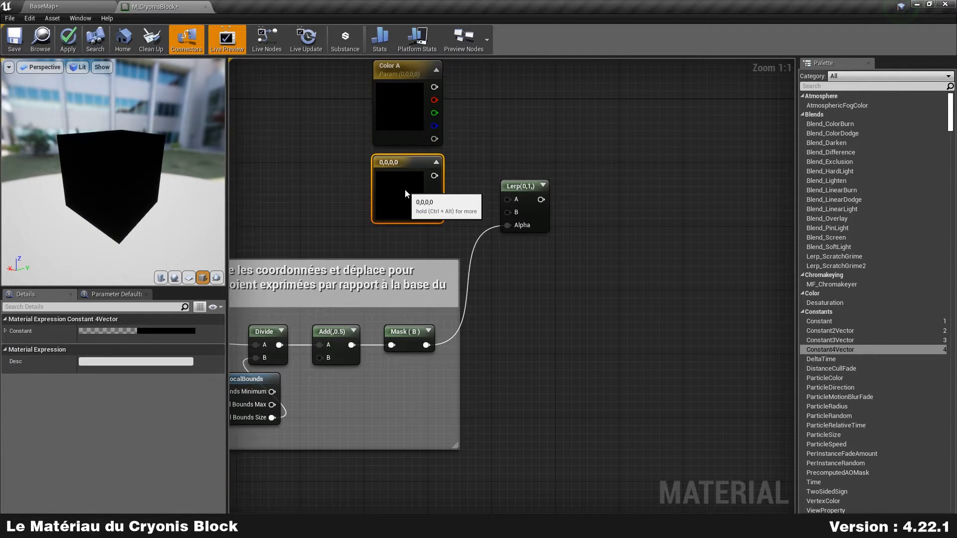
{"action": "right_click", "coordinate": [403, 192]}
{"action": "left_click", "coordinate": [435, 199]}
{"action": "type", "text": "Color B"}
{"action": "key", "text": "Return"}
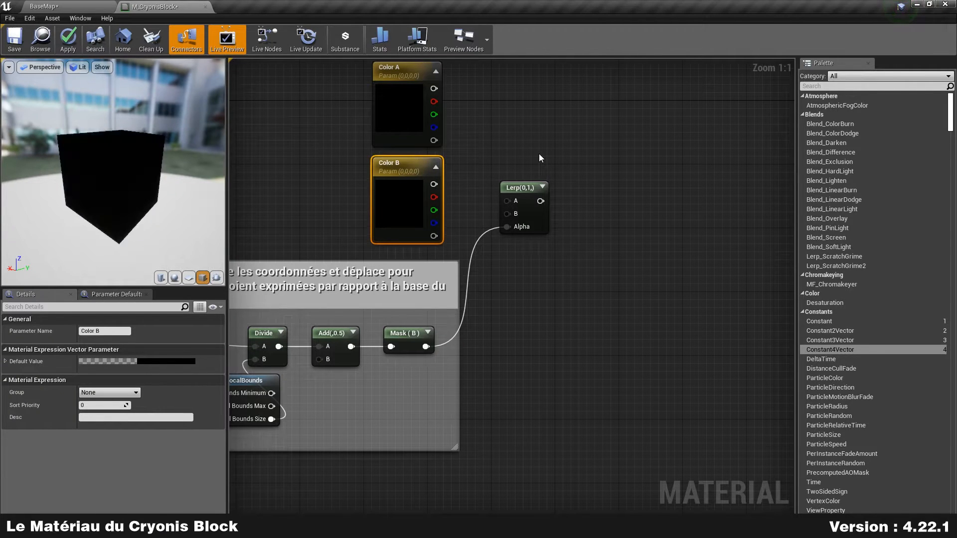
Connect Color A to the Lerp's A input and Color B to its B input.
{"action": "left_click_drag", "start_coordinate": [432, 185], "coordinate": [507, 215]}
{"action": "right_click_drag", "start_coordinate": [490, 160], "coordinate": [486, 192]}
{"action": "left_click_drag", "start_coordinate": [429, 121], "coordinate": [510, 235]}
Set Color A's default value to a saturated blue, about R 0.008, G 0.108, B 1.0.
{"action": "double_click", "coordinate": [390, 139]}
{"action": "left_click_drag", "start_coordinate": [442, 218], "coordinate": [426, 185]}
{"action": "left_click_drag", "start_coordinate": [540, 210], "coordinate": [538, 176]}
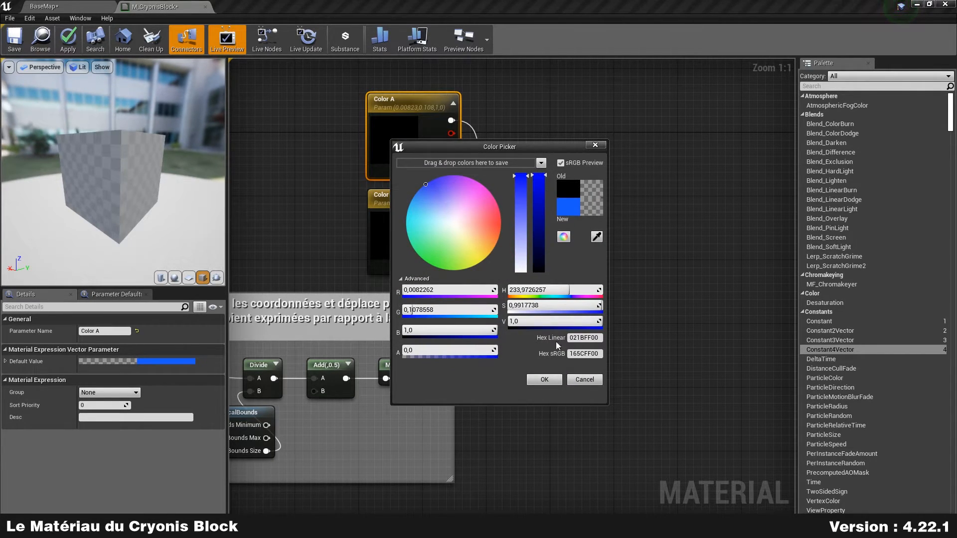
{"action": "left_click", "coordinate": [545, 379]}
Set Color B's default value to a bright cyan, about R 0, G 0.742, B 1.0.
{"action": "left_click", "coordinate": [406, 241]}
{"action": "double_click", "coordinate": [406, 242]}
{"action": "left_click_drag", "start_coordinate": [438, 314], "coordinate": [423, 313]}
{"action": "left_click_drag", "start_coordinate": [562, 298], "coordinate": [582, 268]}
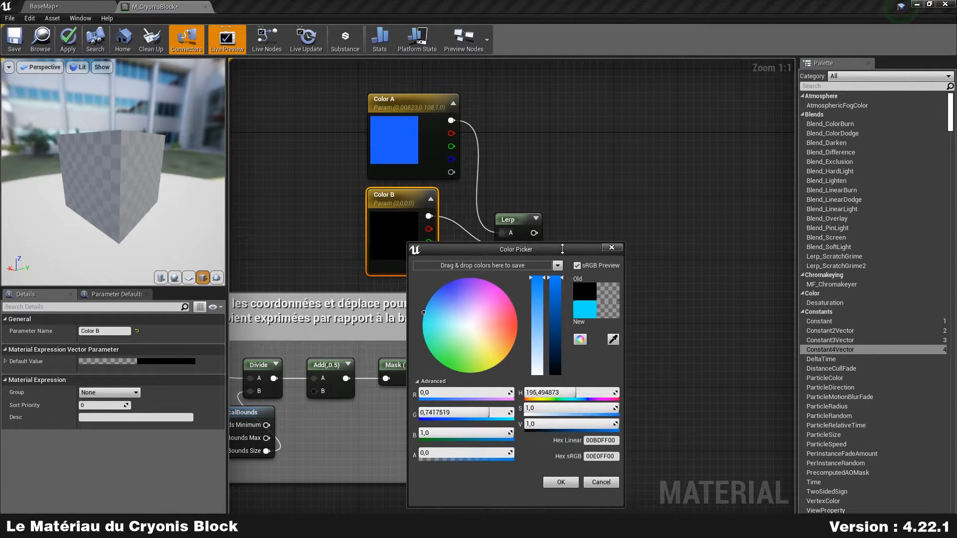
{"action": "left_click", "coordinate": [560, 482]}
{"action": "left_click", "coordinate": [637, 432]}
Connect the Lerp output to M_CryonisBlock's Base Color and check the gradient on the preview cube.
{"action": "right_click_drag", "start_coordinate": [633, 330], "coordinate": [489, 283]}
{"action": "left_click_drag", "start_coordinate": [390, 186], "coordinate": [673, 106]}
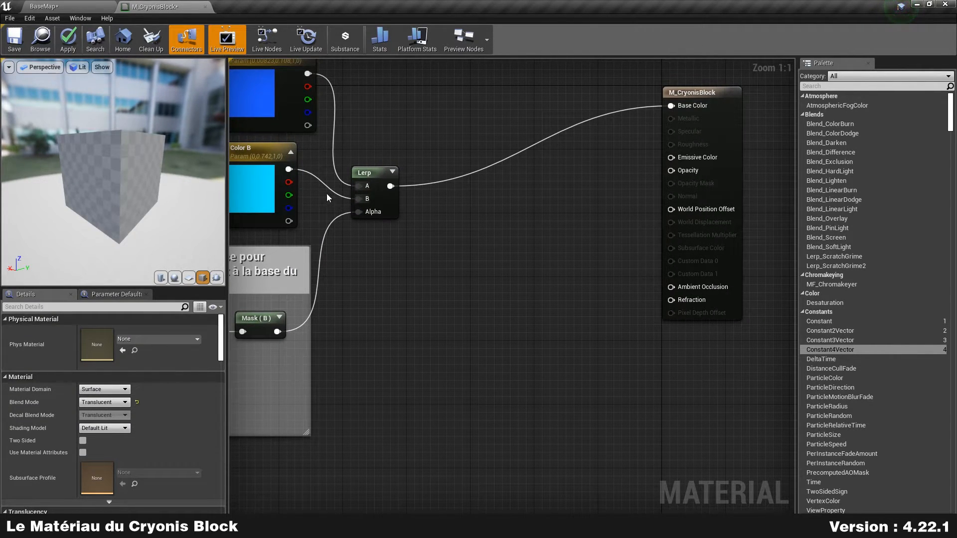
{"action": "mouse_move", "coordinate": [87, 182]}
{"action": "left_mouse_down"}
{"action": "mouse_move", "coordinate": [60, 181]}
{"action": "mouse_move", "coordinate": [88, 187]}
{"action": "left_mouse_up"}
{"action": "left_click_drag", "start_coordinate": [112, 151], "coordinate": [150, 159]}
{"action": "right_click_drag", "start_coordinate": [390, 267], "coordinate": [524, 239]}
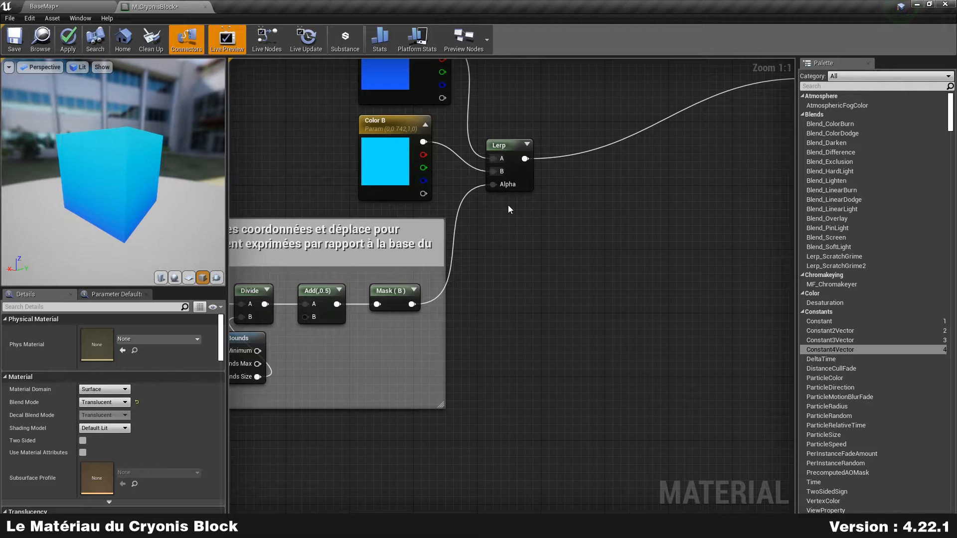
{"action": "left_click", "coordinate": [521, 177]}
{"action": "right_click_drag", "start_coordinate": [559, 213], "coordinate": [540, 231]}
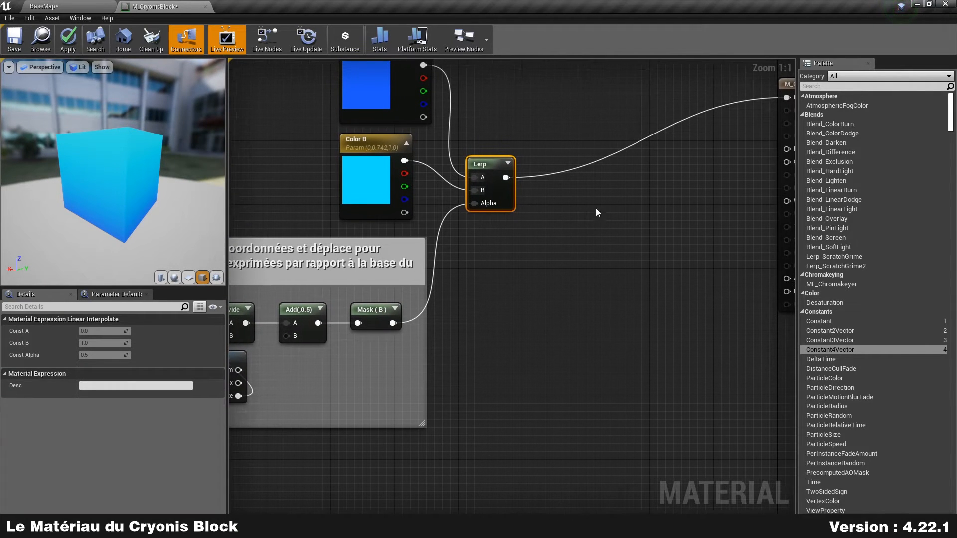
{"action": "right_click_drag", "start_coordinate": [509, 274], "coordinate": [521, 327]}
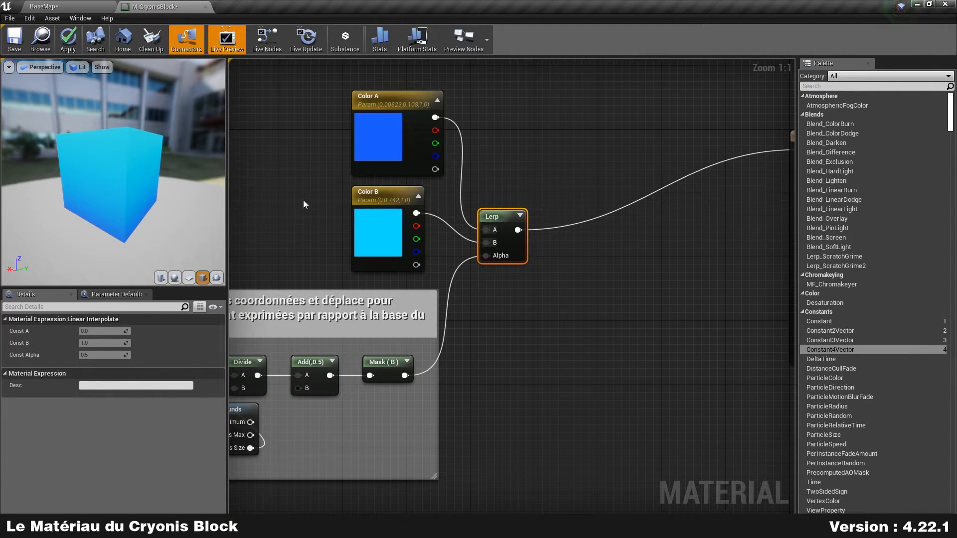
{"action": "left_click", "coordinate": [383, 130]}
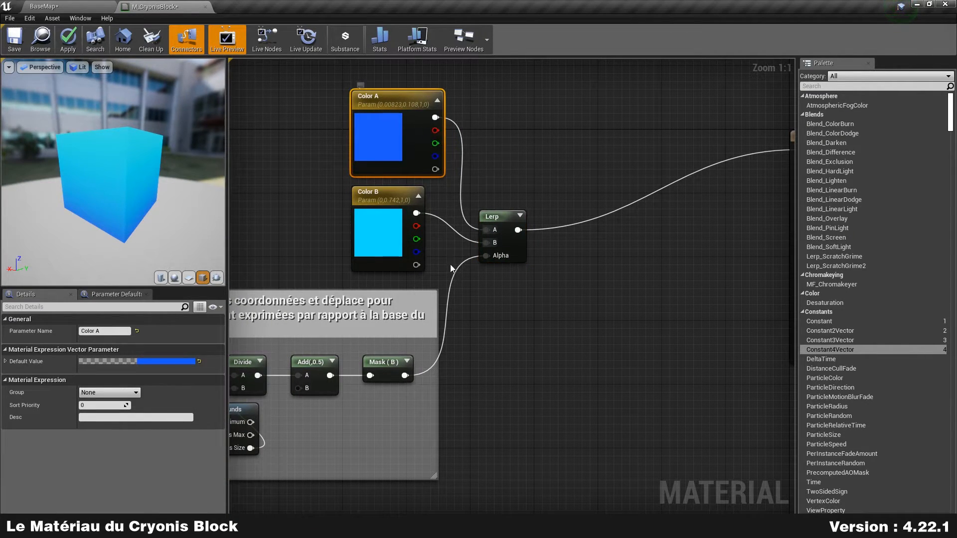
Add a scalar parameter named Opacity and connect it to M_CryonisBlock's Opacity input.
{"action": "left_click", "coordinate": [378, 235]}
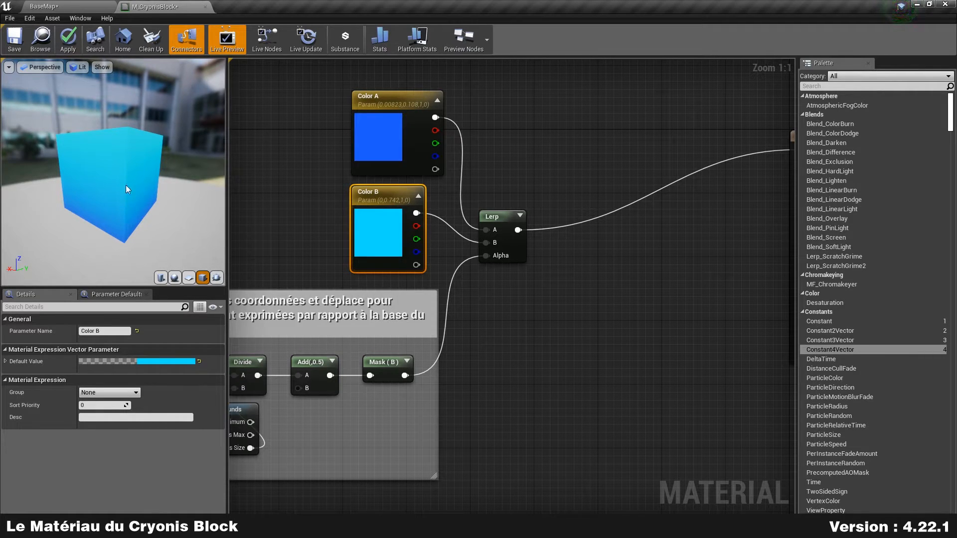
{"action": "right_click_drag", "start_coordinate": [601, 259], "coordinate": [501, 235]}
{"action": "left_click_drag", "start_coordinate": [865, 322], "coordinate": [647, 186]}
{"action": "right_click", "coordinate": [507, 228]}
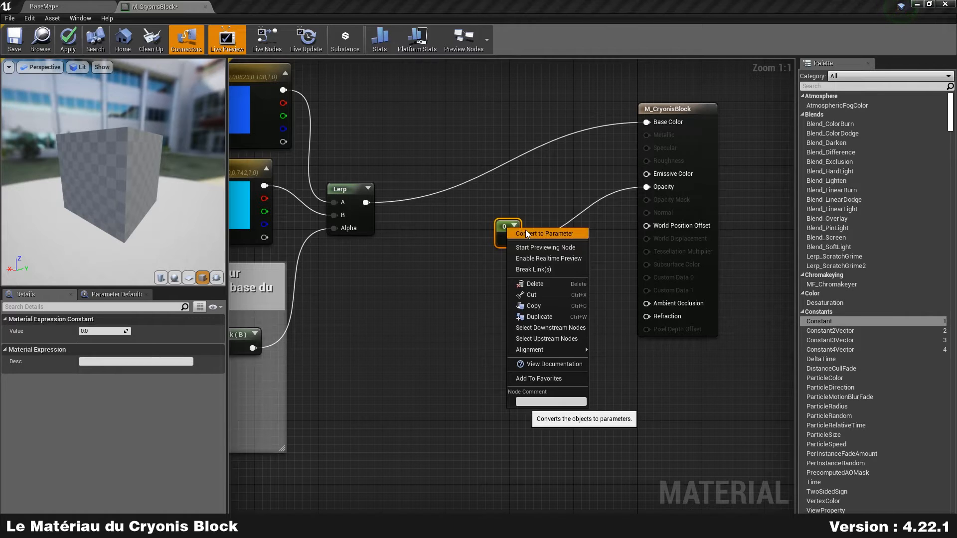
{"action": "left_click", "coordinate": [525, 229]}
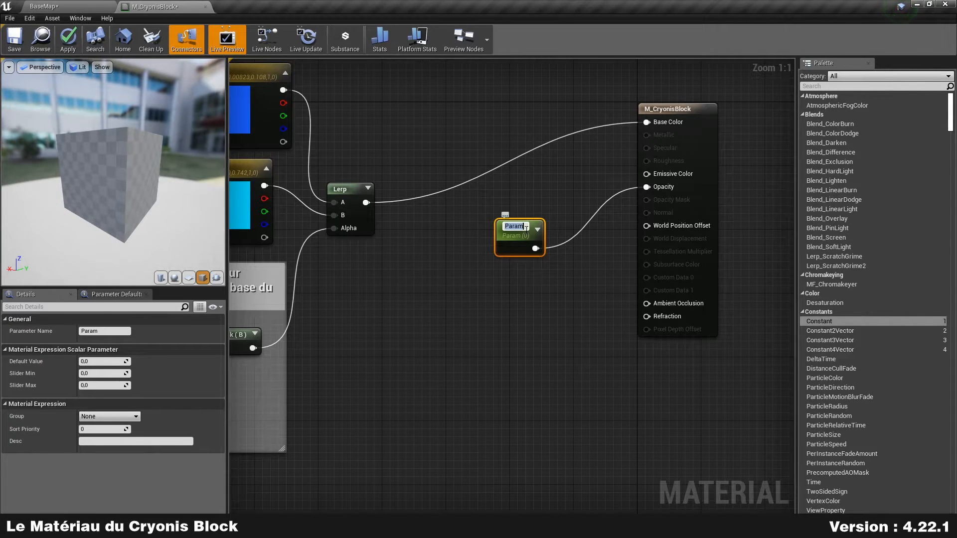
{"action": "type", "text": "Opacity"}
{"action": "key", "text": "Return"}
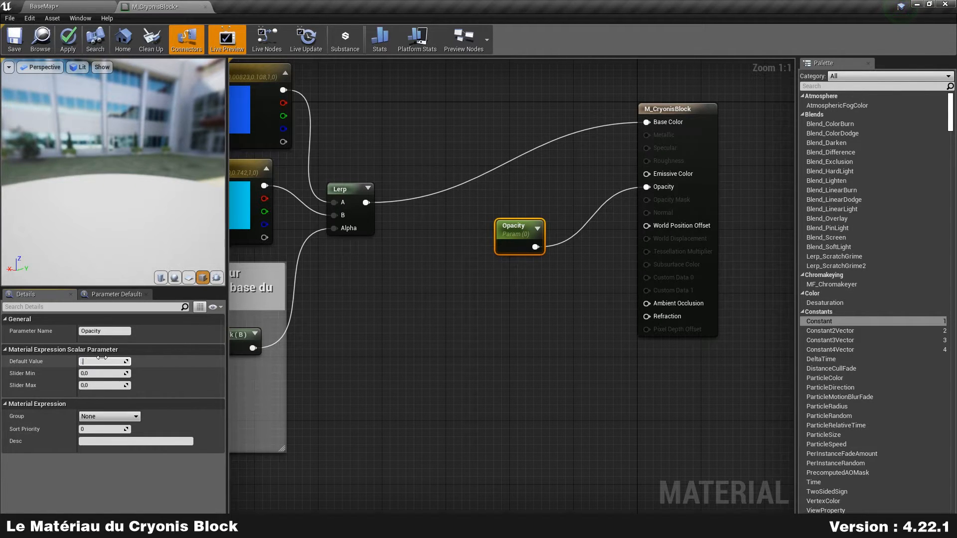
Set the Opacity parameter's default value to 0.4 and move its node lower in the graph.
{"action": "type", "text": "0.4"}
{"action": "key", "text": "Return"}
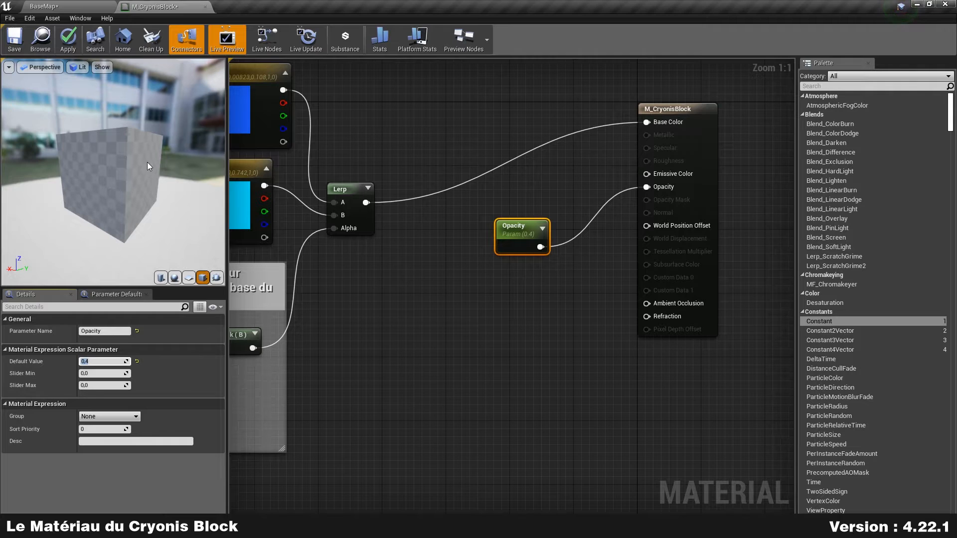
{"action": "left_click", "coordinate": [573, 165]}
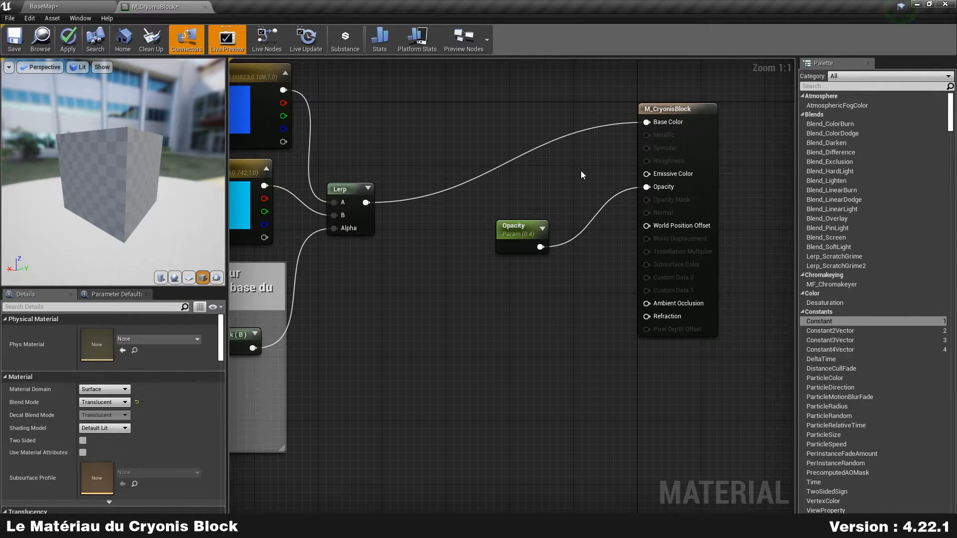
{"action": "right_click_drag", "start_coordinate": [581, 171], "coordinate": [577, 194]}
{"action": "left_click_drag", "start_coordinate": [506, 250], "coordinate": [504, 276]}
{"action": "left_click", "coordinate": [480, 238]}
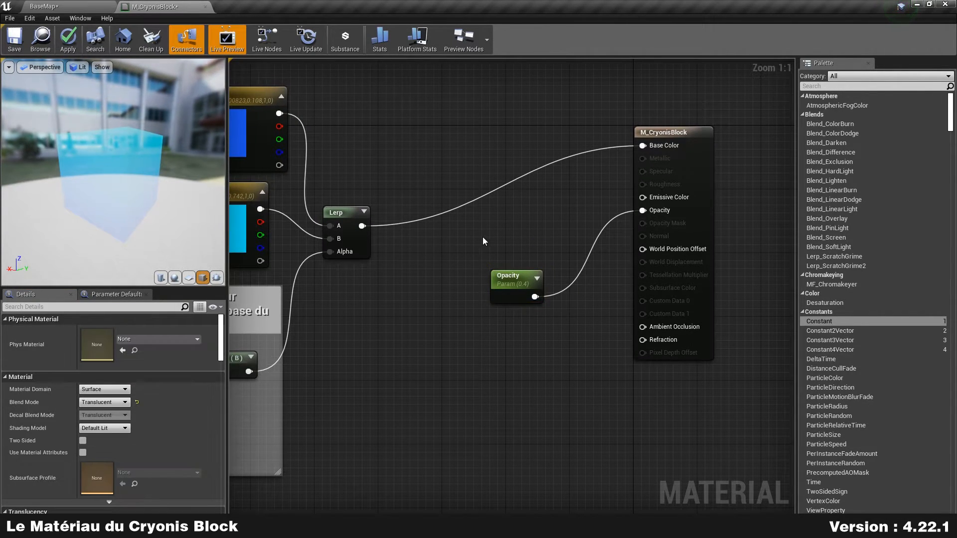
Add a Multiply node with the Lerp output as its A input and connect its result to Base Color.
{"action": "right_click_drag", "start_coordinate": [480, 241], "coordinate": [492, 275]}
{"action": "left_click_drag", "start_coordinate": [373, 261], "coordinate": [478, 172]}
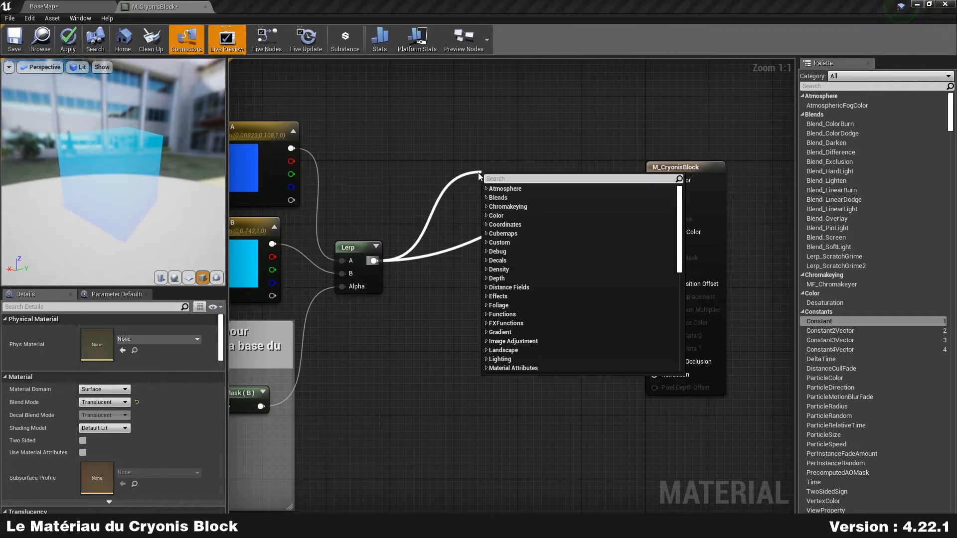
{"action": "type", "text": "multiply"}
{"action": "key", "text": "Return"}
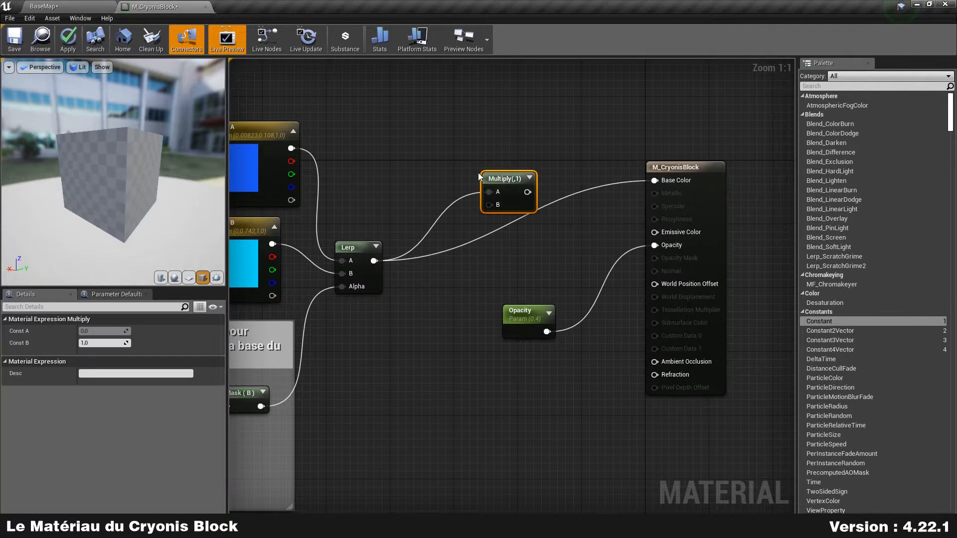
{"action": "left_click_drag", "start_coordinate": [527, 192], "coordinate": [654, 180]}
Add a scalar parameter named Emissive Intensity with a default value of 1 near the Multiply node.
{"action": "left_click_drag", "start_coordinate": [818, 321], "coordinate": [448, 247]}
{"action": "right_click", "coordinate": [452, 253]}
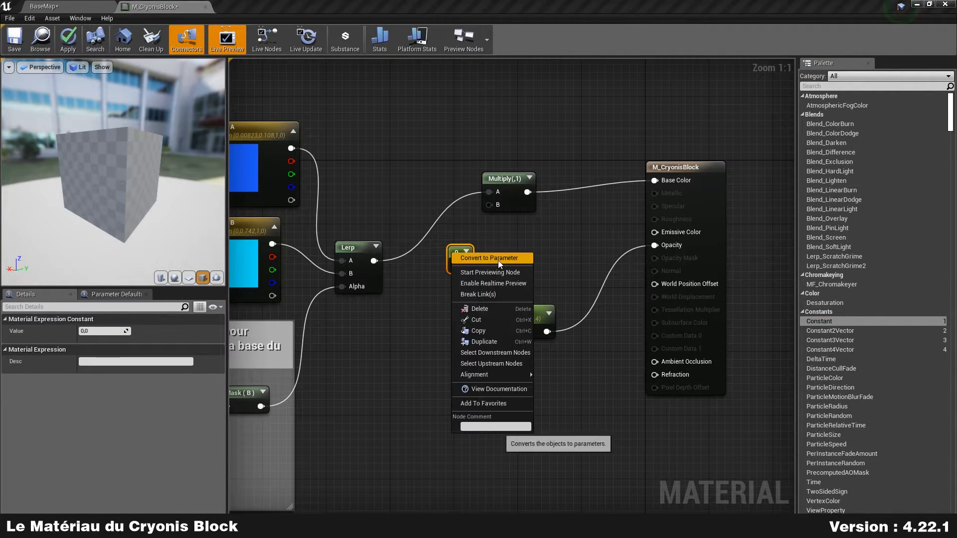
{"action": "left_click", "coordinate": [498, 260]}
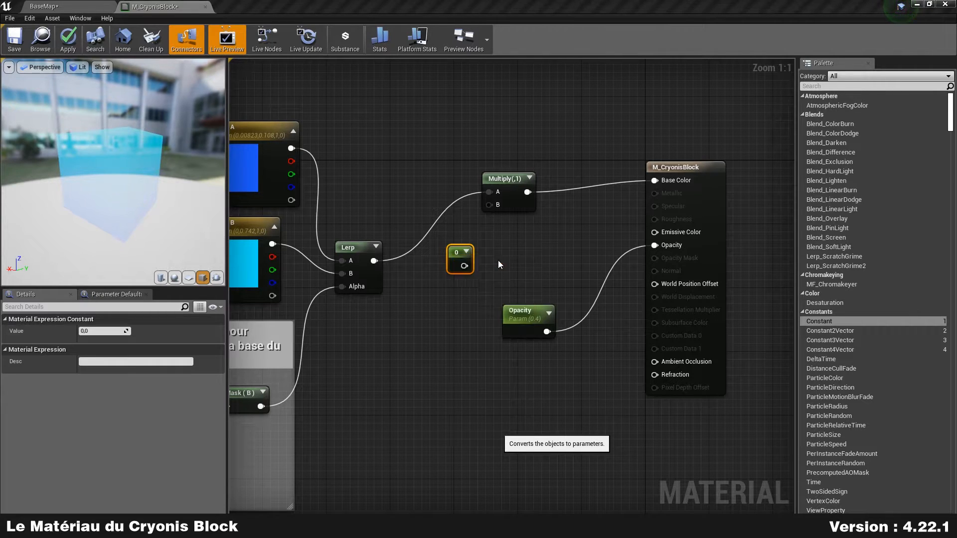
{"action": "type", "text": "Emissive Intensity"}
{"action": "key", "text": "Return"}
{"action": "left_click", "coordinate": [101, 362]}
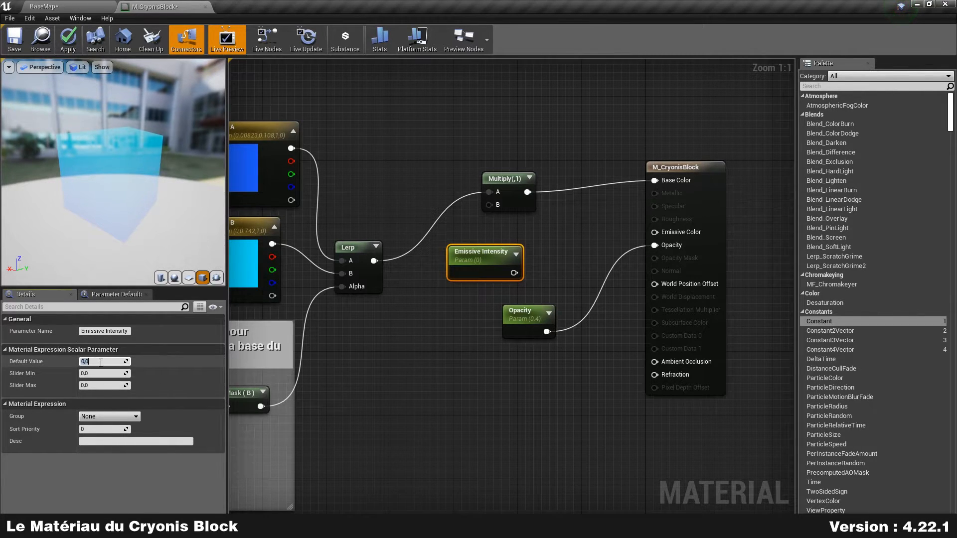
{"action": "type", "text": "1"}
{"action": "key", "text": "Return"}
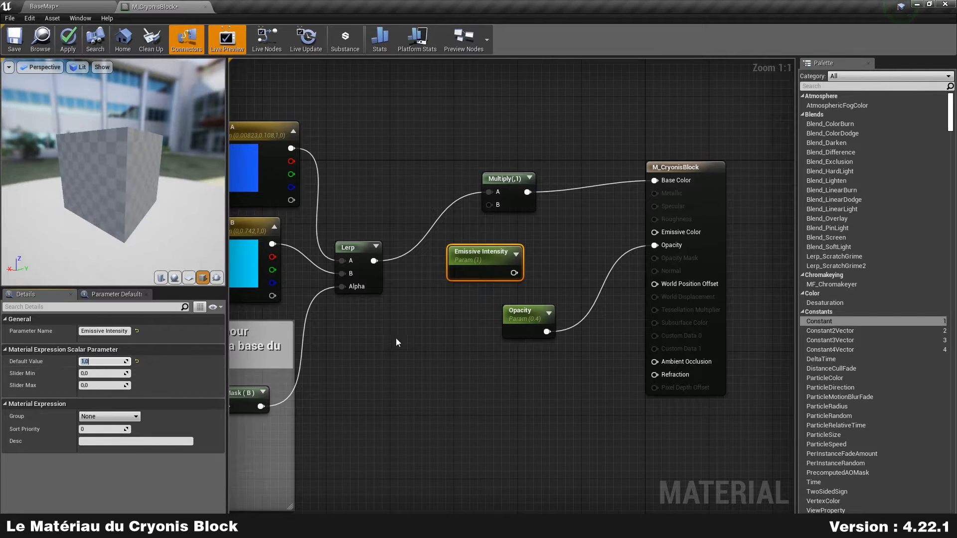
Connect Emissive Intensity to Multiply's B input and move the Multiply output link from Base Color to Emissive Color.
{"action": "left_click_drag", "start_coordinate": [514, 272], "coordinate": [490, 204]}
{"action": "left_click_drag", "start_coordinate": [655, 180], "coordinate": [656, 235], "text": "ctrl"}
{"action": "left_click", "coordinate": [611, 327]}
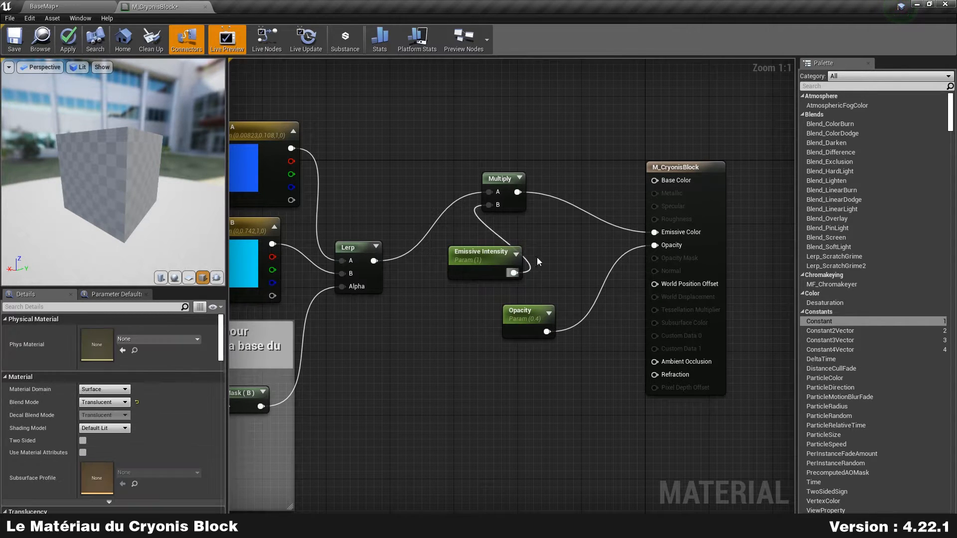
Rearrange the Multiply and Emissive Intensity nodes so they sit between the Lerp and the material's result node.
{"action": "right_click_drag", "start_coordinate": [532, 259], "coordinate": [567, 254]}
{"action": "left_click_drag", "start_coordinate": [548, 197], "coordinate": [592, 250]}
{"action": "left_click_drag", "start_coordinate": [524, 258], "coordinate": [509, 274]}
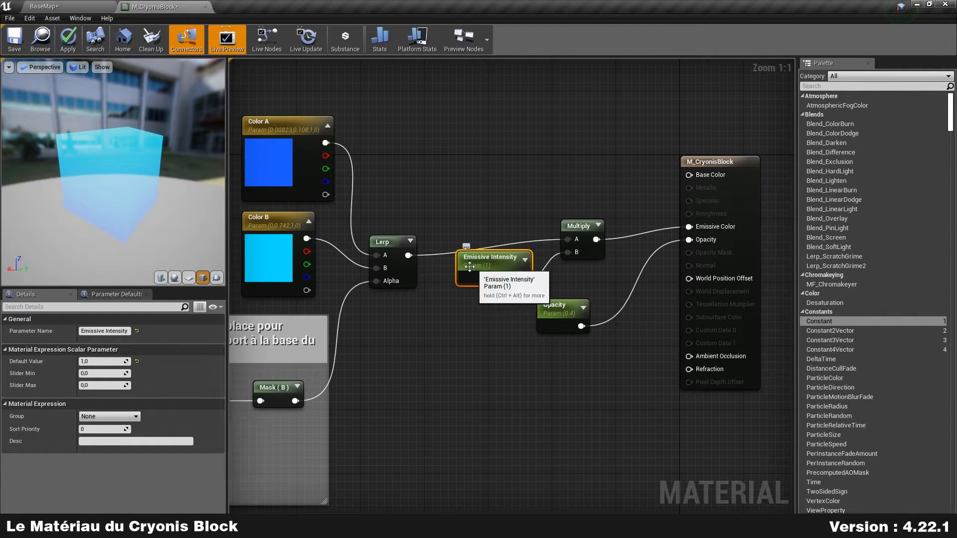
Try an Emissive Intensity default value of 5 and check the glow on the preview cube.
{"action": "left_click", "coordinate": [110, 360]}
{"action": "type", "text": "5"}
{"action": "key", "text": "Return"}
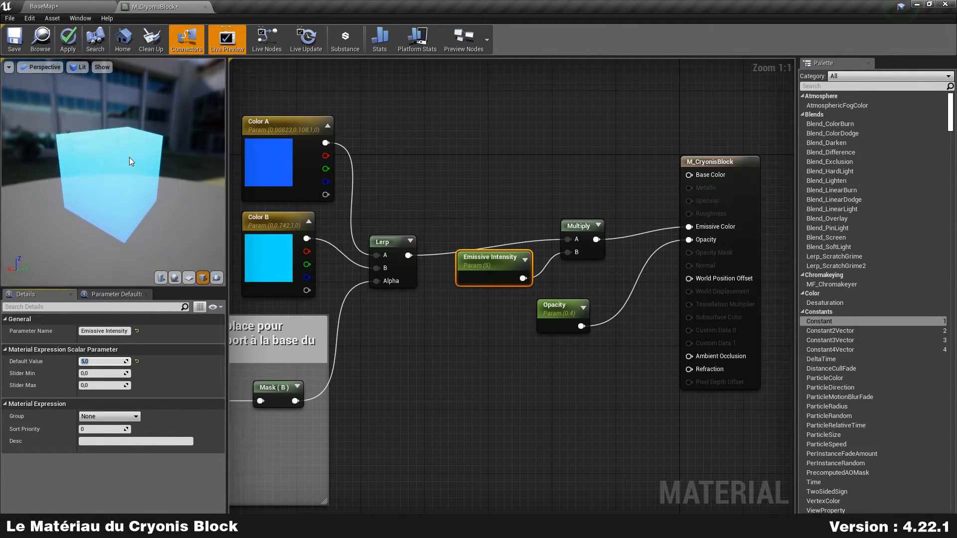
{"action": "left_click_drag", "start_coordinate": [130, 152], "coordinate": [152, 147]}
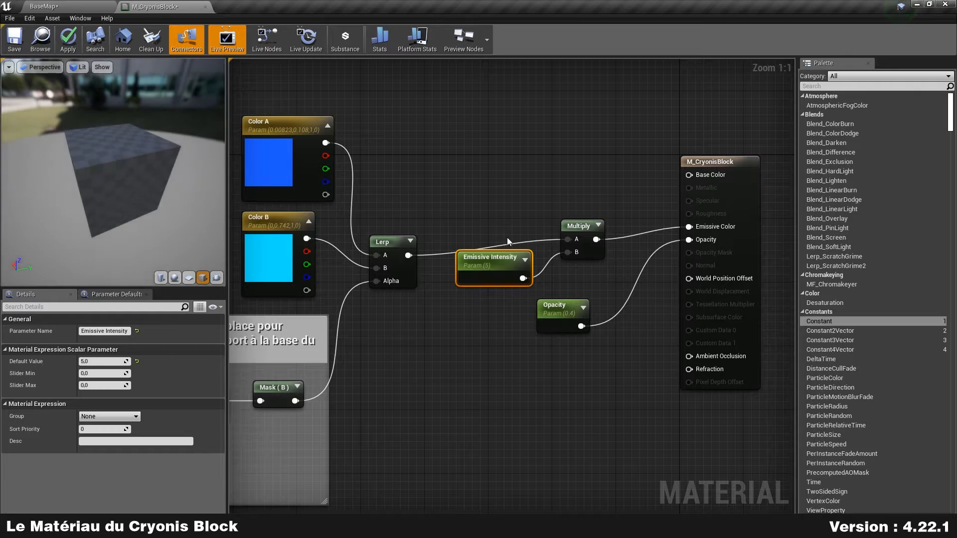
Set the Emissive Intensity parameter's default value back to 1.
{"action": "left_click", "coordinate": [110, 362]}
{"action": "key", "text": "Return"}
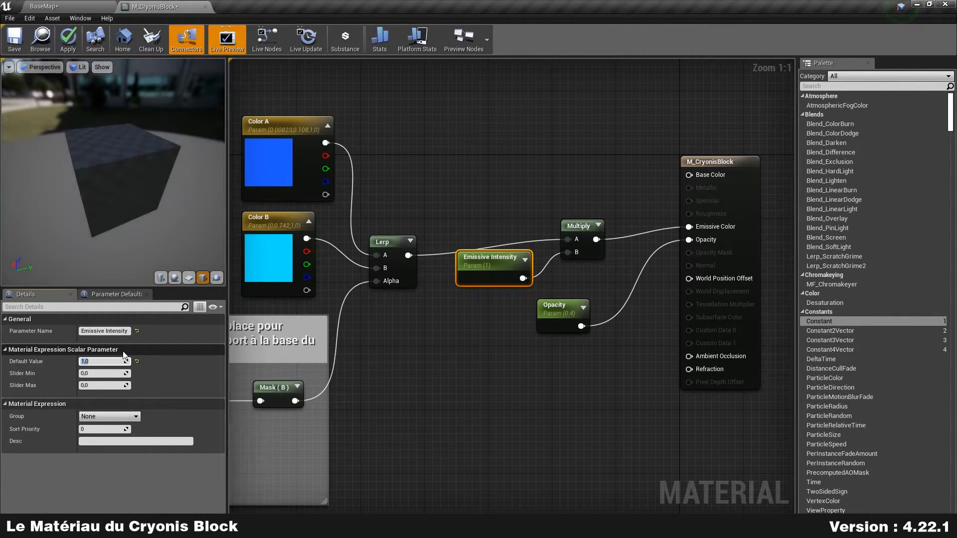
{"action": "left_click", "coordinate": [476, 157]}
{"action": "right_click_drag", "start_coordinate": [476, 157], "coordinate": [426, 160]}
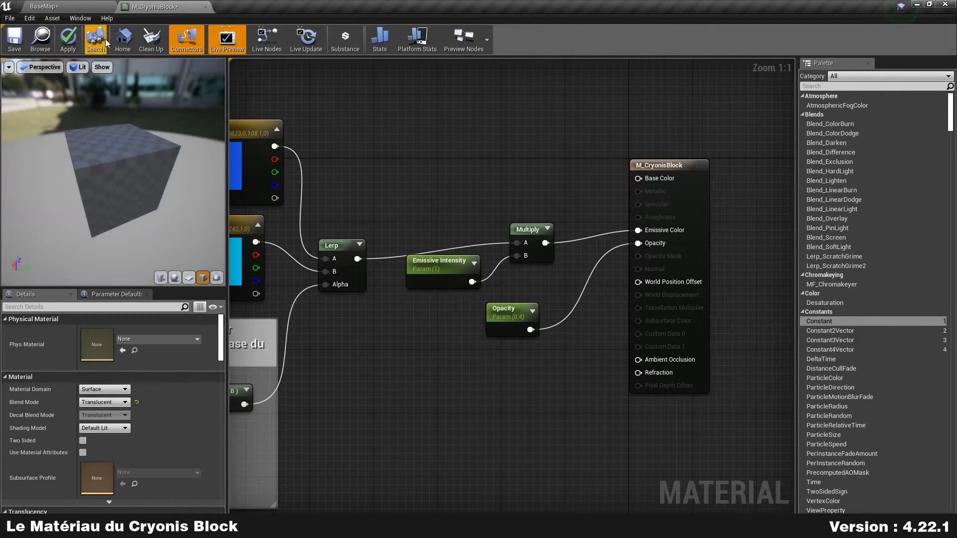
Apply the Translucent M_CryonisBlock material changes, save the material and close it.
{"action": "left_click", "coordinate": [68, 41]}
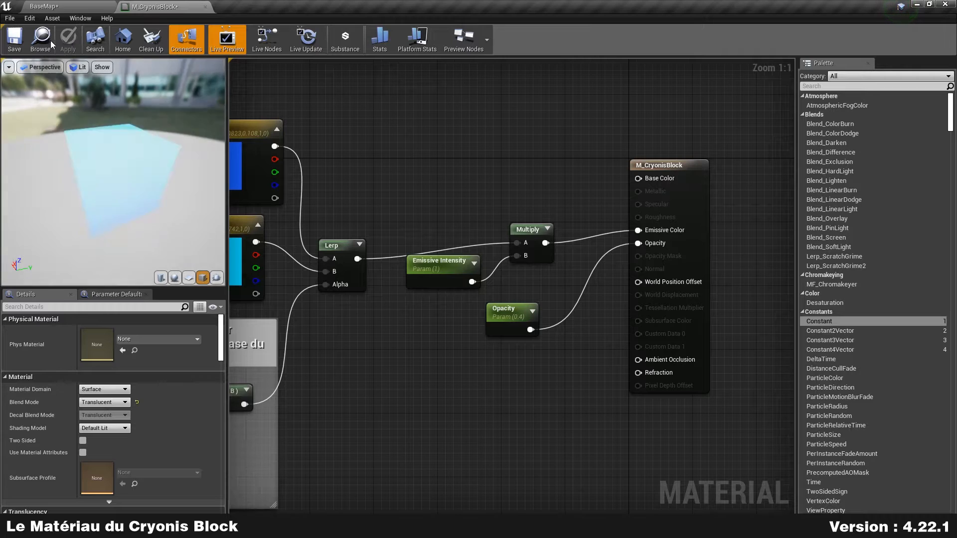
{"action": "left_click", "coordinate": [24, 38]}
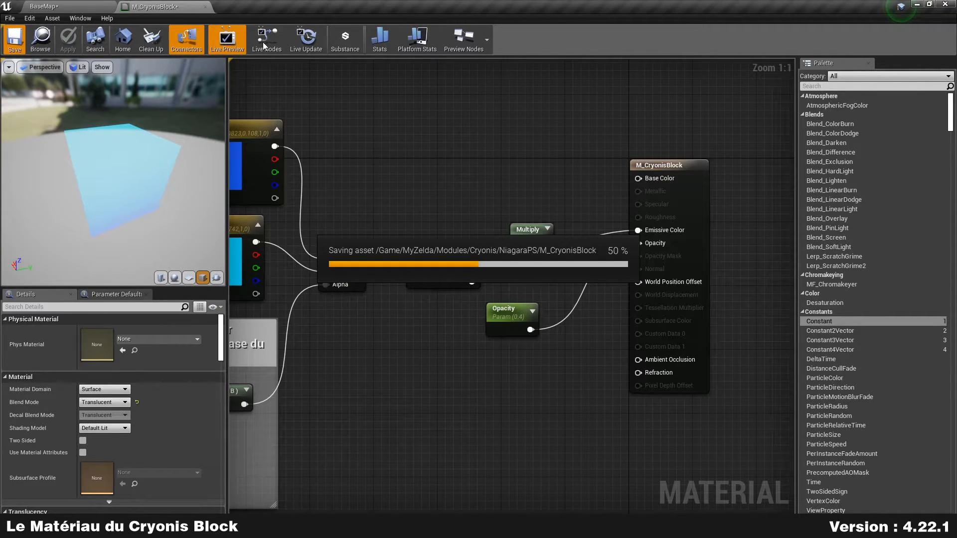
{"action": "left_click", "coordinate": [205, 6]}
{"action": "left_click", "coordinate": [424, 473]}
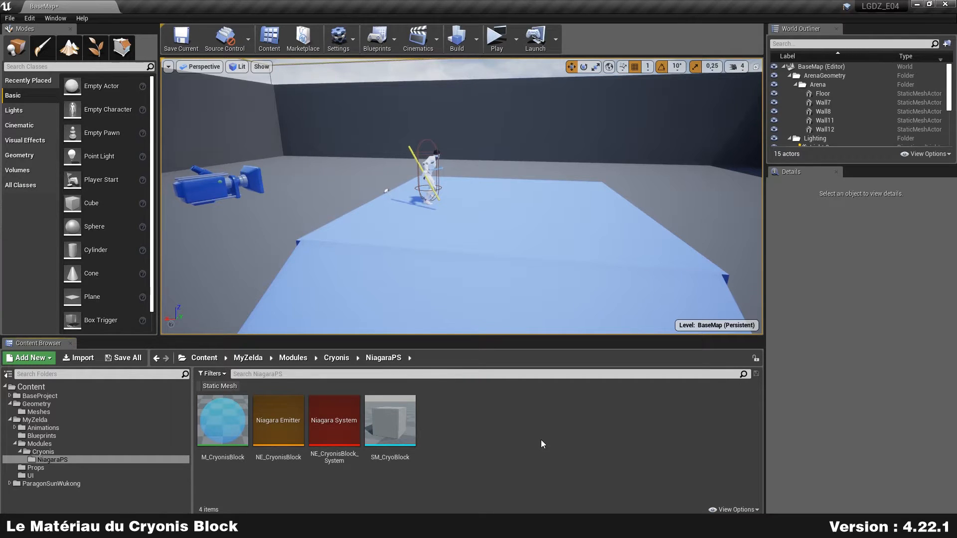
Create a material instance of M_CryonisBlock in the NiagaraPS folder and name it MI_CryoBlockEffect.
{"action": "right_click", "coordinate": [236, 423]}
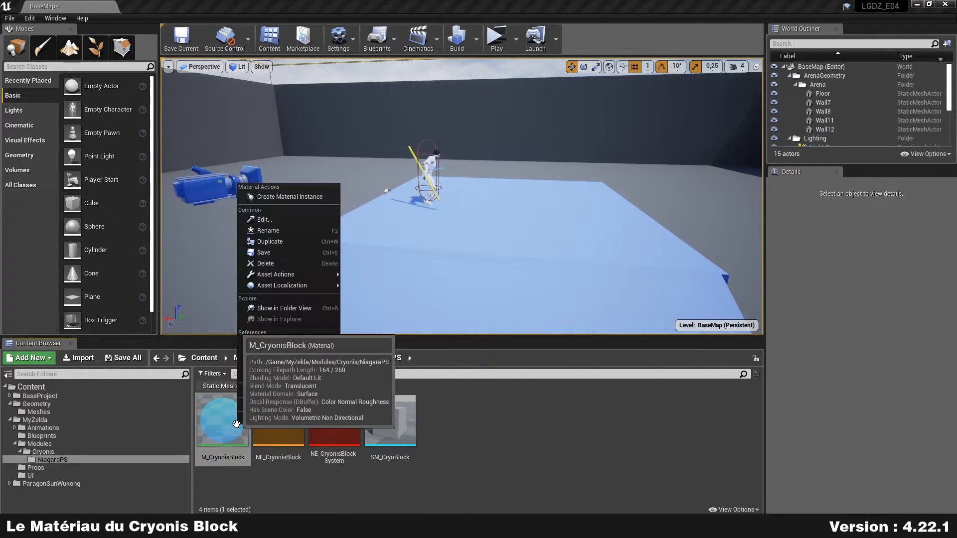
{"action": "left_click", "coordinate": [313, 197]}
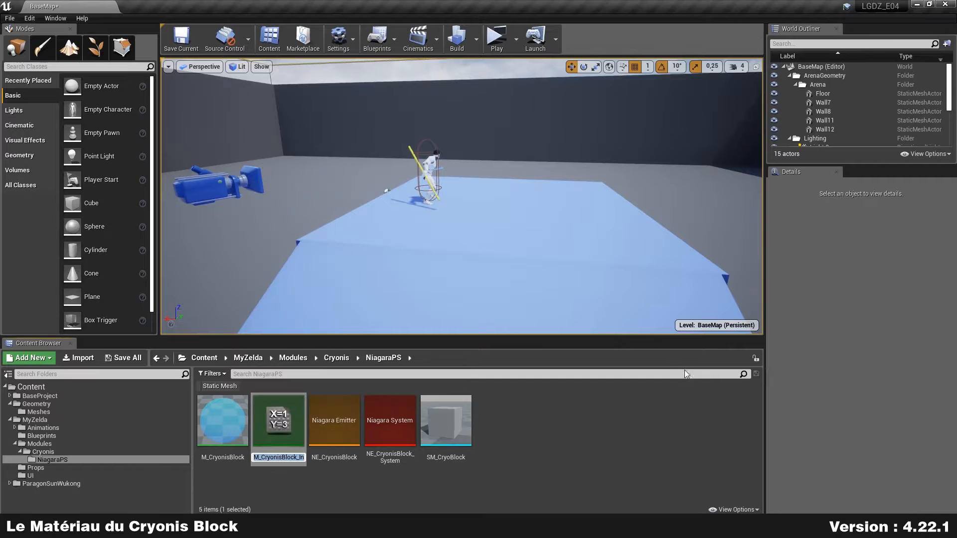
{"action": "type", "text": "MI"}
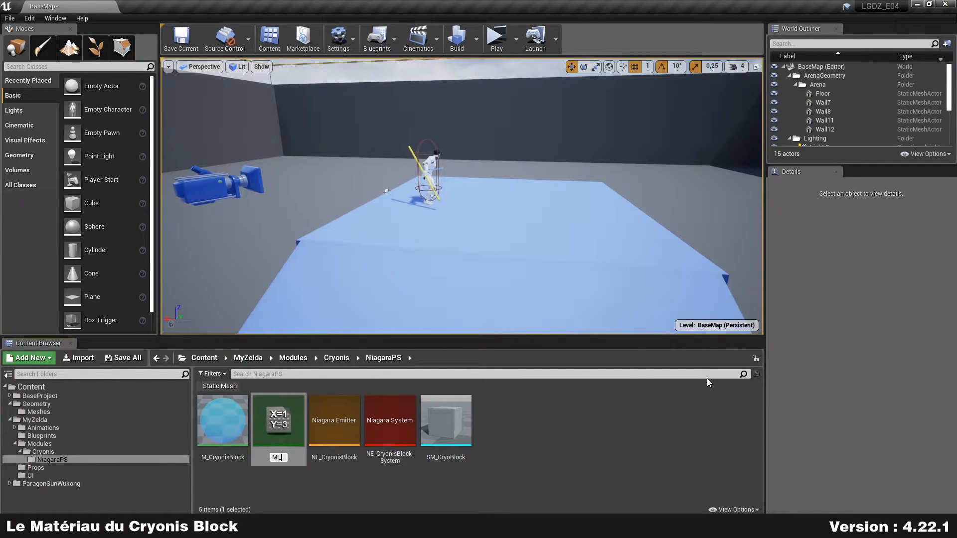
{"action": "type", "text": "_CryoBlockEffect"}
{"action": "key", "text": "Return"}
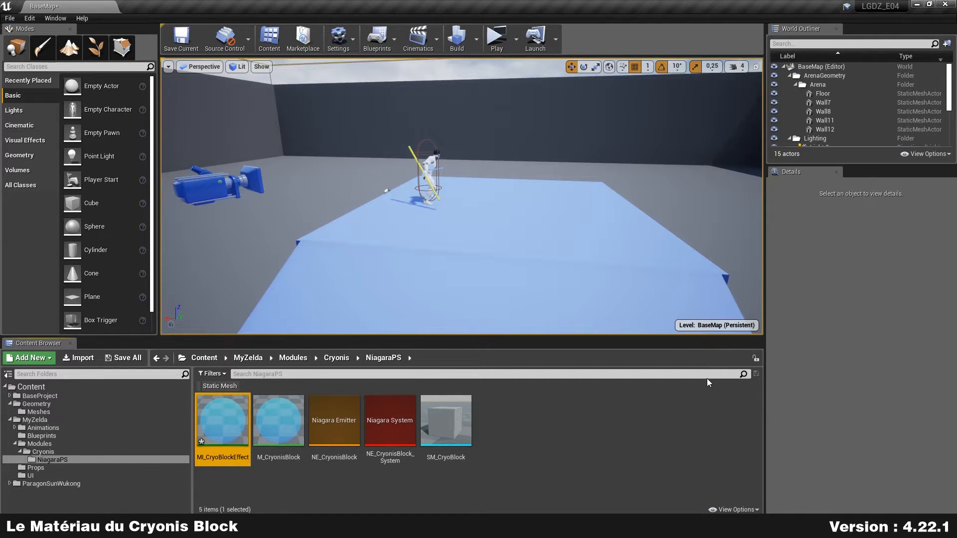
Enable the Emissive Intensity and Opacity overrides in MI_CryoBlockEffect and set Emissive Intensity to 4.
{"action": "double_click", "coordinate": [210, 425]}
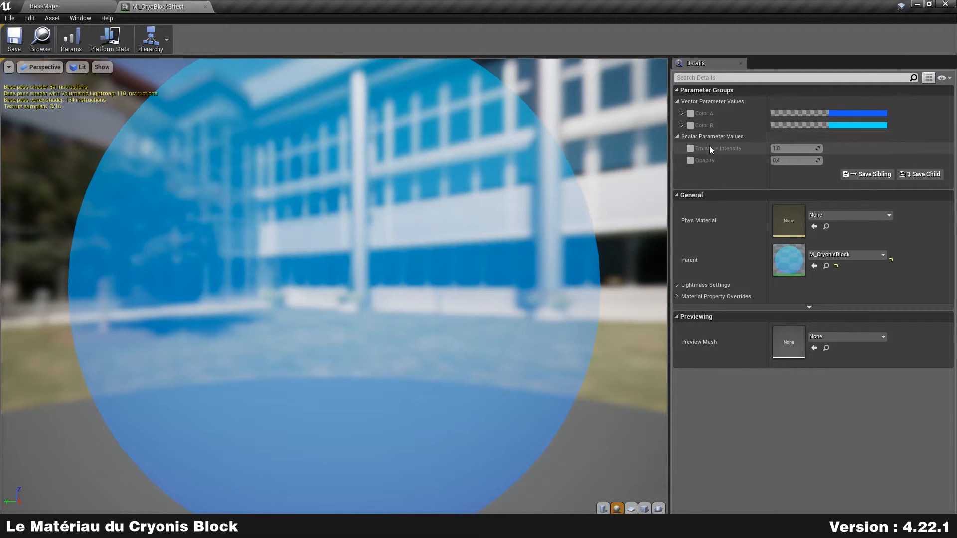
{"action": "left_click", "coordinate": [690, 148]}
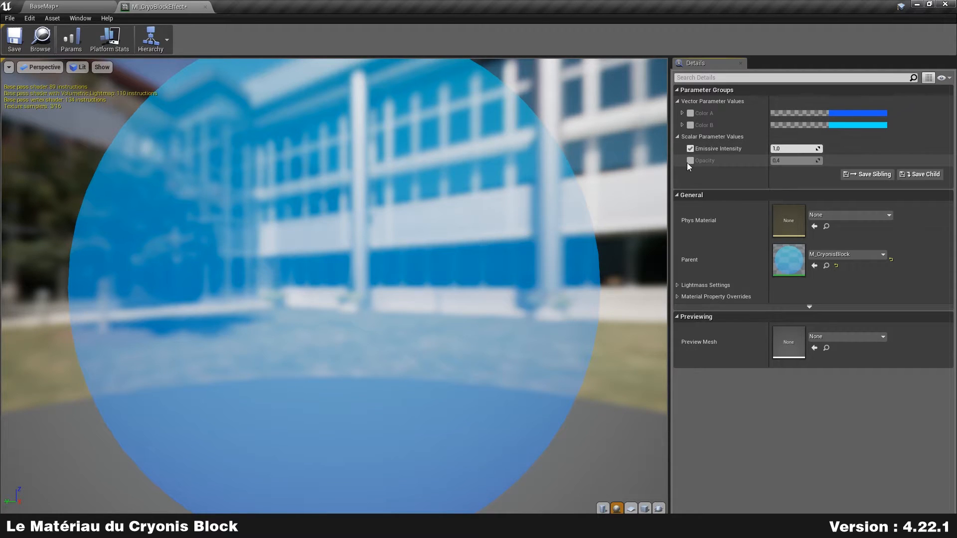
{"action": "left_click", "coordinate": [690, 160]}
{"action": "left_click", "coordinate": [793, 149]}
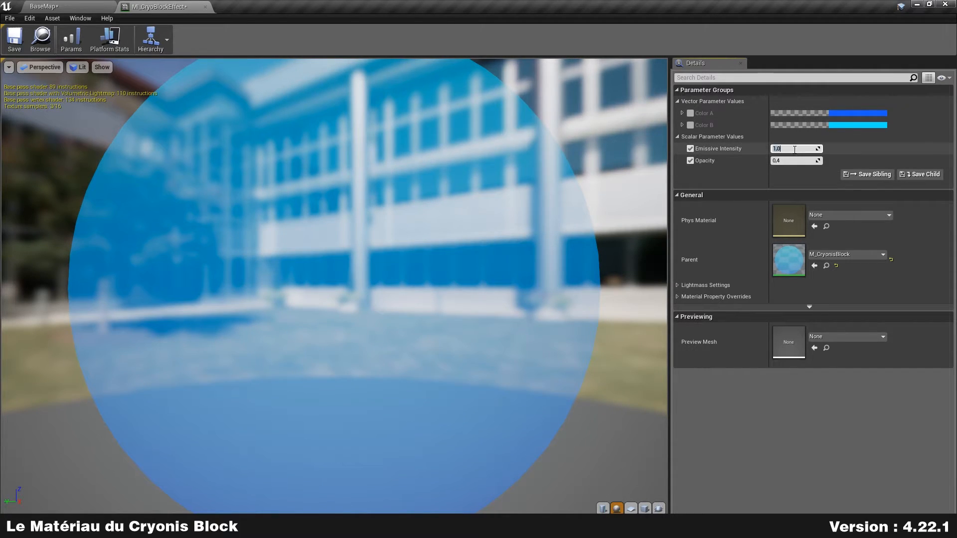
{"action": "key", "text": "Return"}
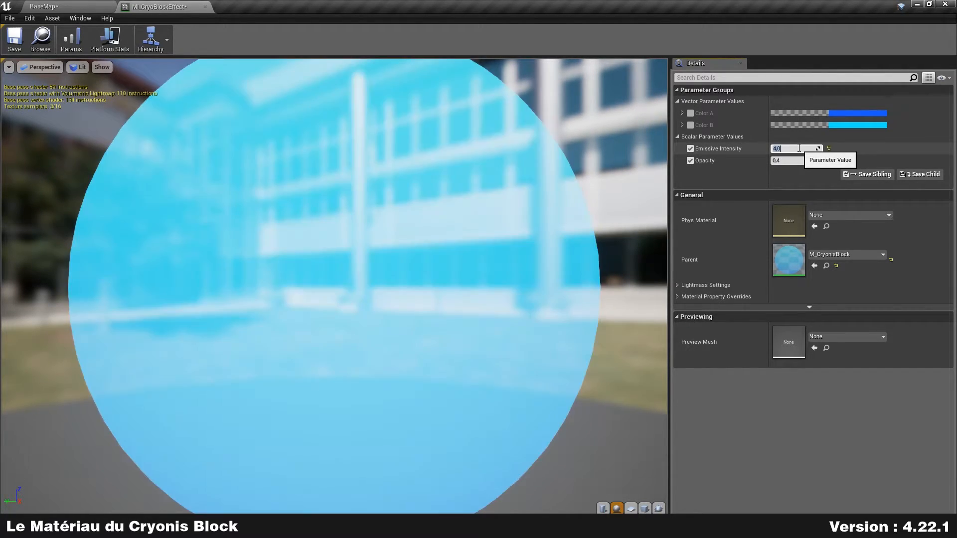
Set the Opacity of MI_CryoBlockEffect to 0.5, then save and close the instance.
{"action": "scroll", "coordinate": [419, 234], "scroll_direction": "down", "scroll_amount": 2}
{"action": "left_click", "coordinate": [796, 161]}
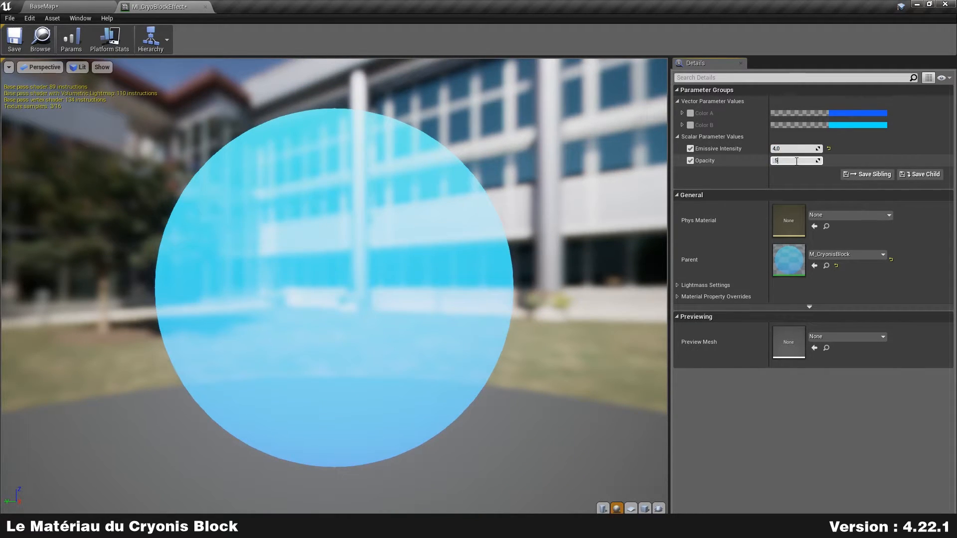
{"action": "key", "text": "Return"}
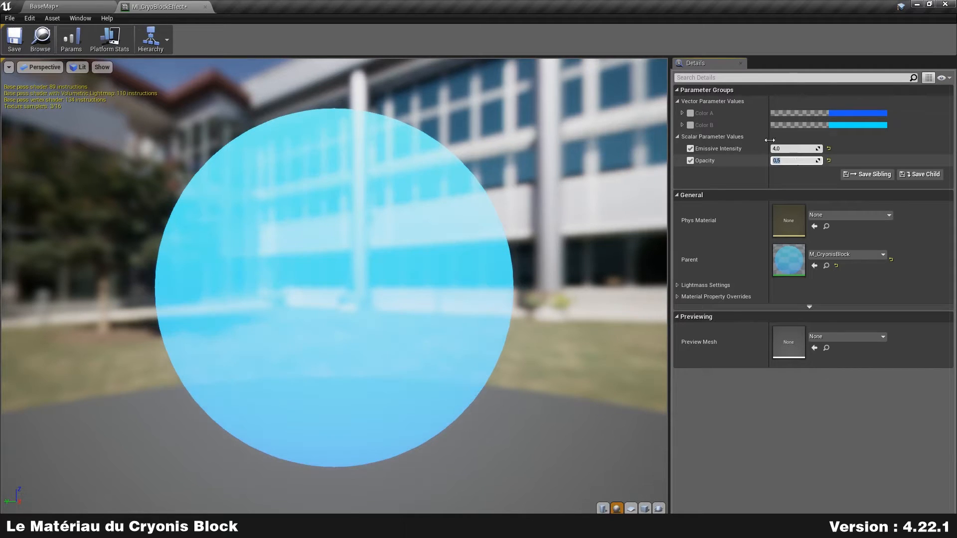
{"action": "left_click", "coordinate": [14, 40]}
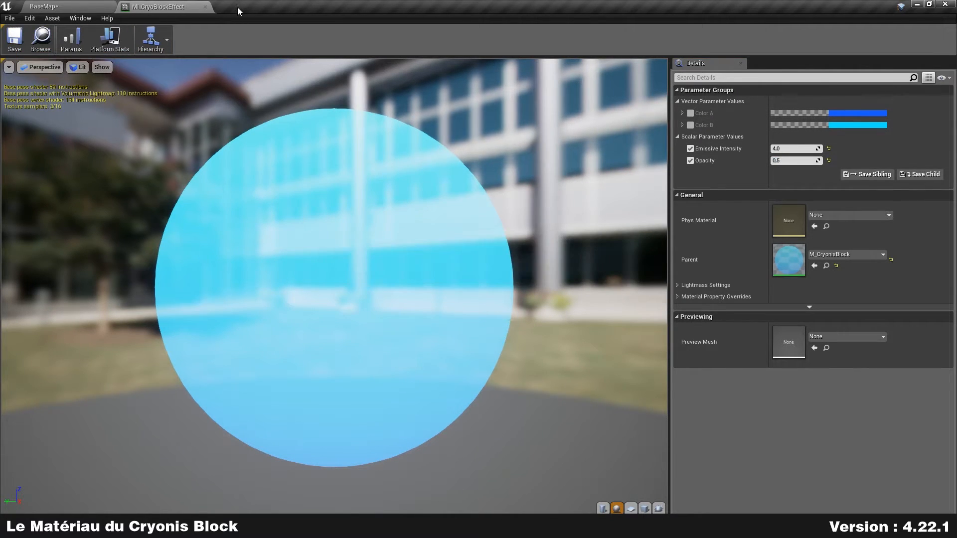
{"action": "left_click", "coordinate": [206, 7]}
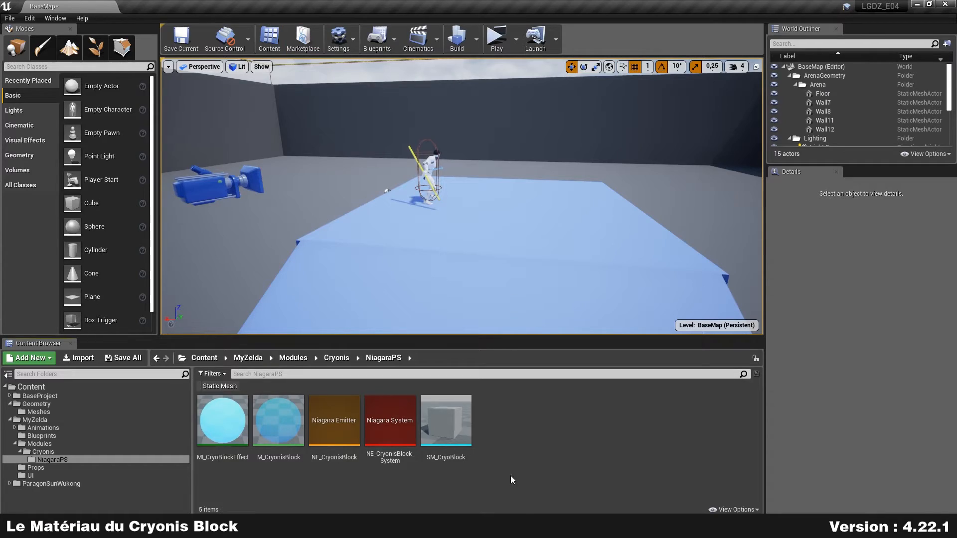
Assign MI_CryoBlockEffect to the material slot of the SM_CryoBlock static mesh, then save and close the mesh.
{"action": "left_click", "coordinate": [452, 421]}
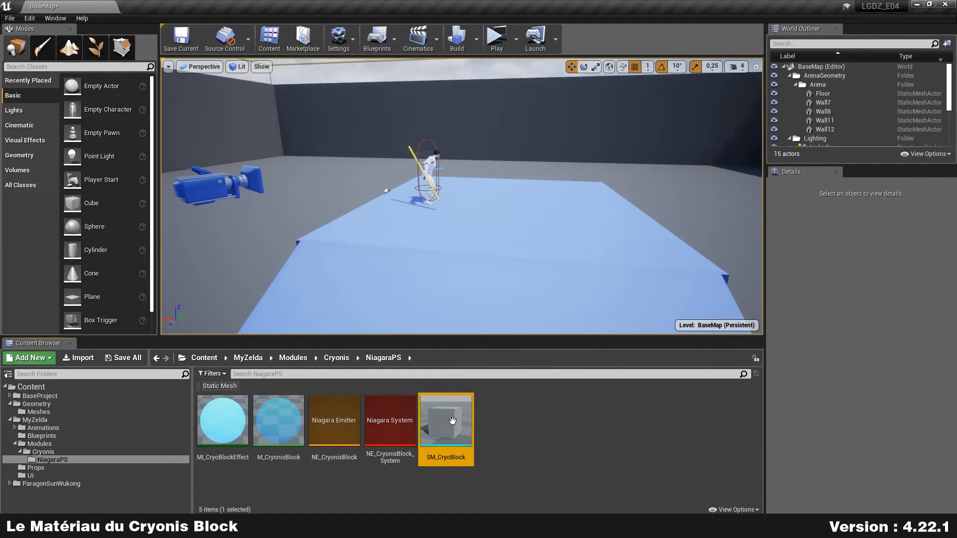
{"action": "double_click", "coordinate": [446, 422]}
{"action": "left_click", "coordinate": [70, 6]}
{"action": "left_click", "coordinate": [237, 445]}
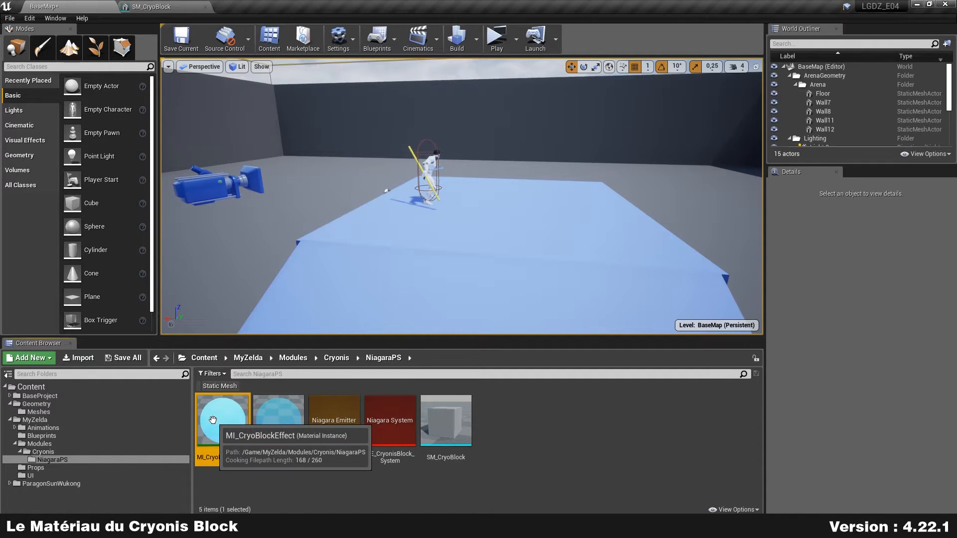
{"action": "left_click", "coordinate": [174, 6]}
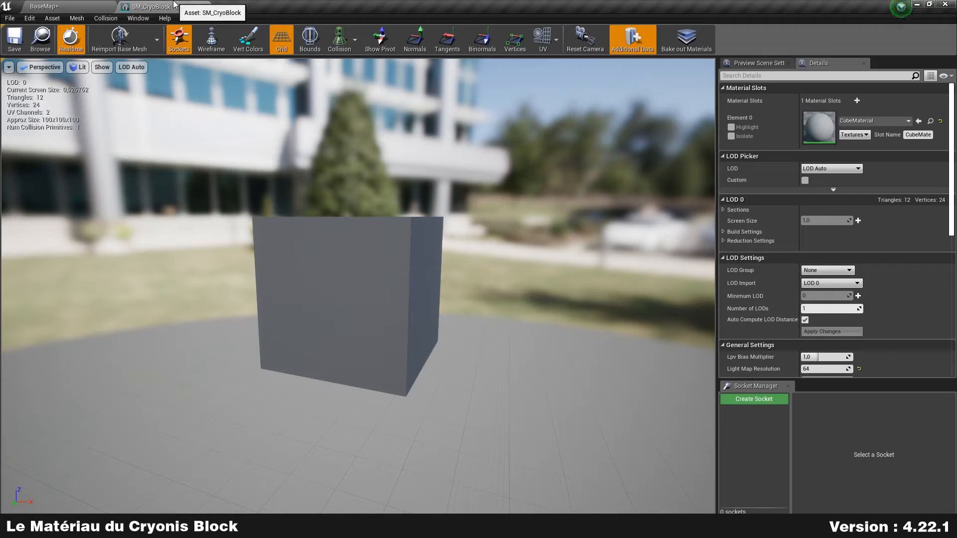
{"action": "left_click", "coordinate": [918, 121]}
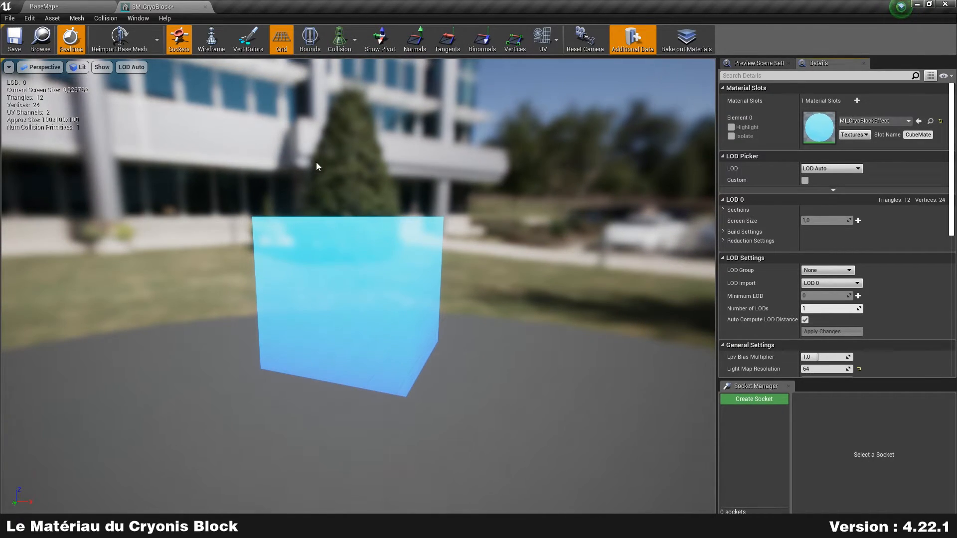
{"action": "left_click", "coordinate": [15, 39]}
{"action": "left_click", "coordinate": [50, 6]}
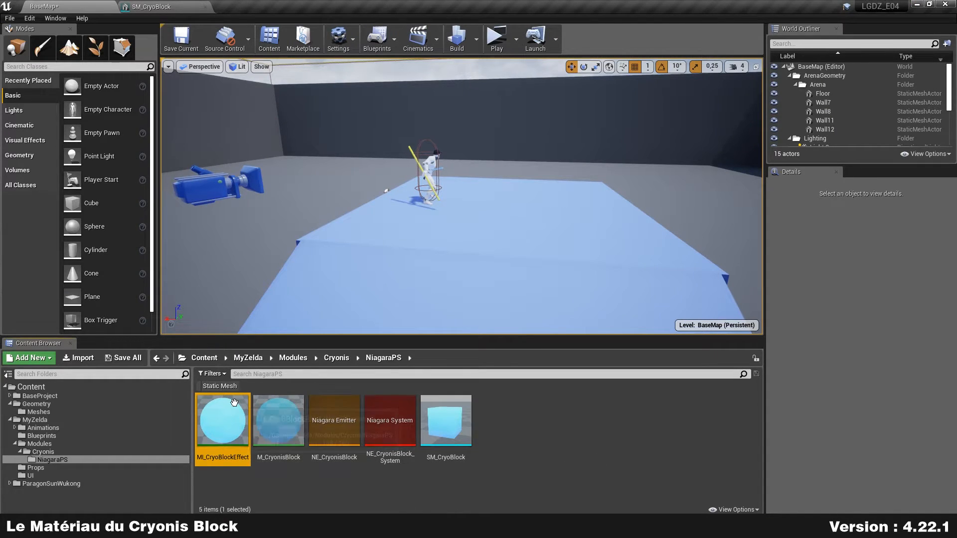
{"action": "left_click", "coordinate": [155, 7]}
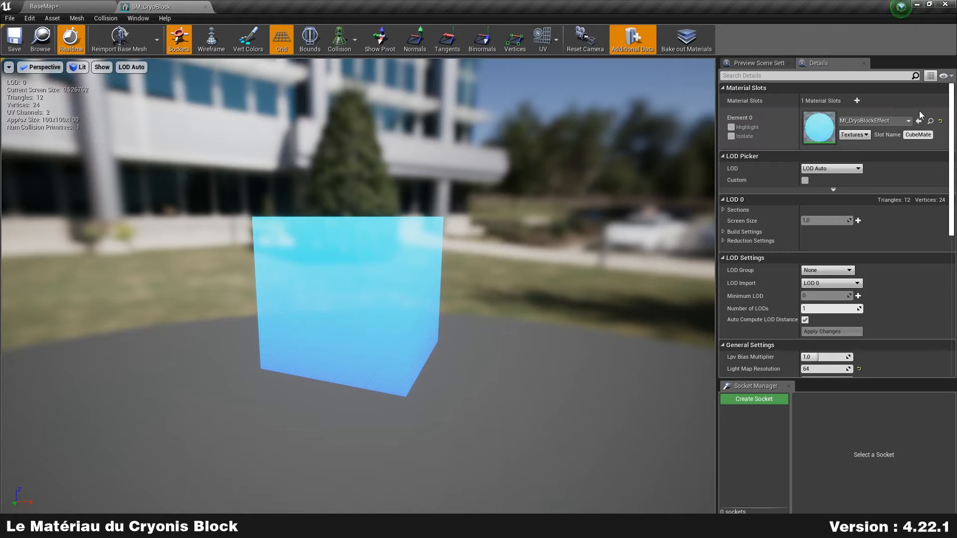
{"action": "left_click", "coordinate": [205, 7]}
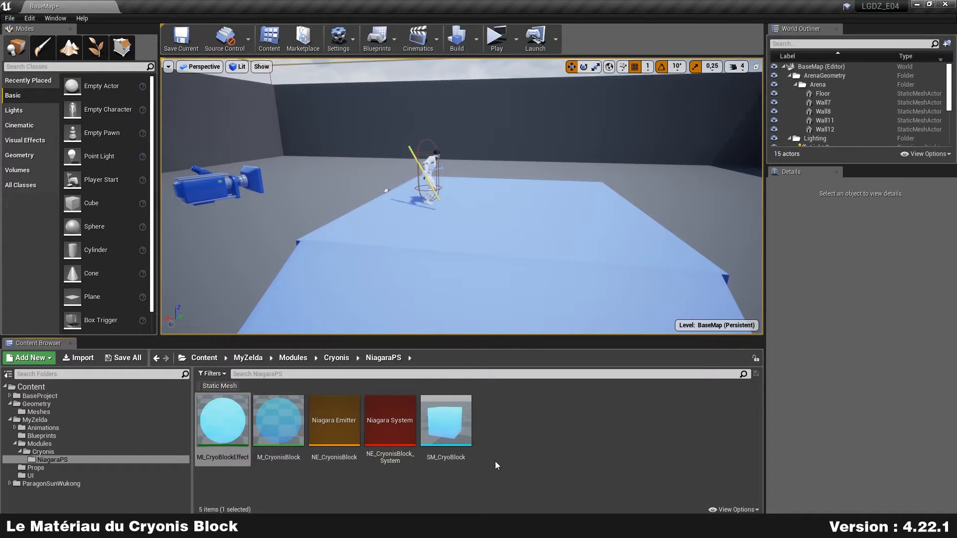
Examine the animated block and its mesh renderer properties in NE_CryonisBlock_System to check the new material.
{"action": "double_click", "coordinate": [365, 429]}
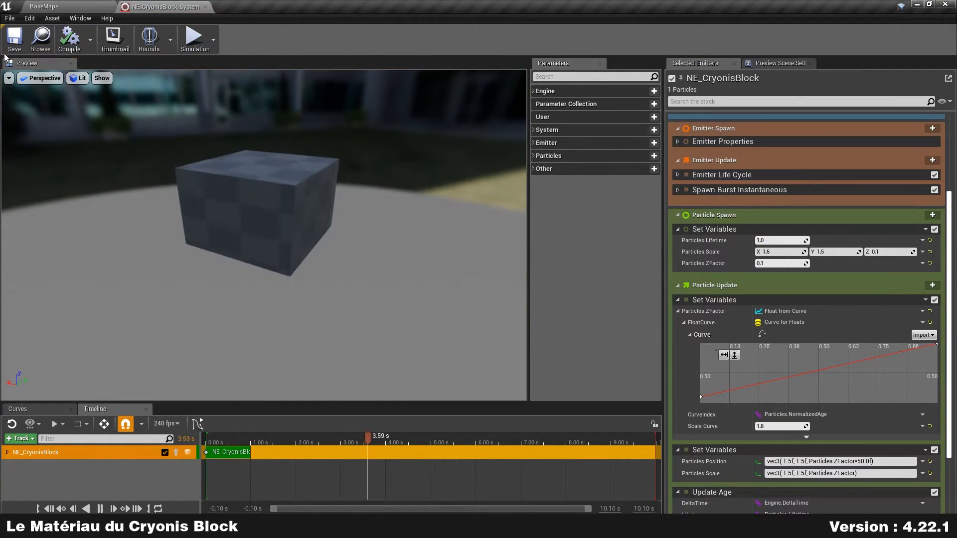
{"action": "scroll", "coordinate": [707, 421], "scroll_direction": "down", "scroll_amount": 3}
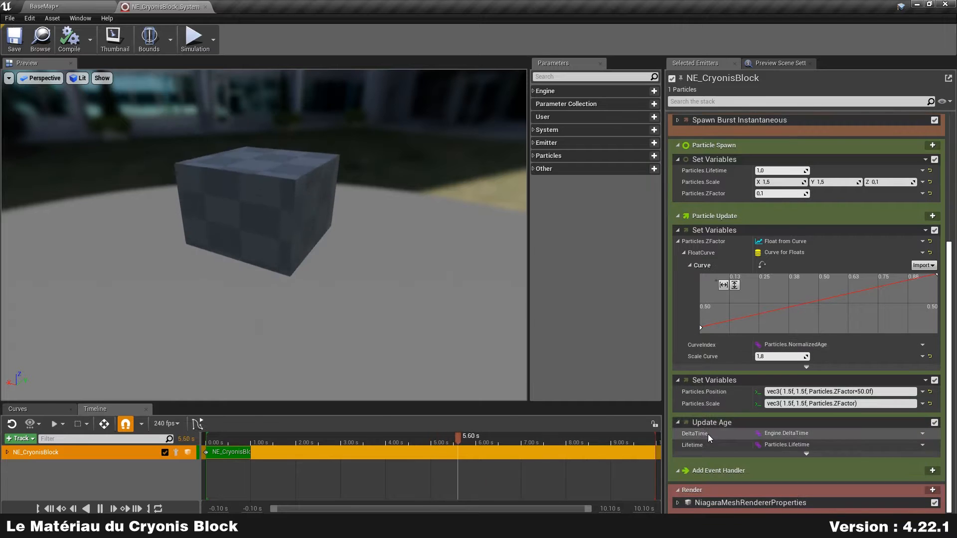
{"action": "left_click", "coordinate": [677, 503]}
{"action": "scroll", "coordinate": [705, 472], "scroll_direction": "down", "scroll_amount": 4}
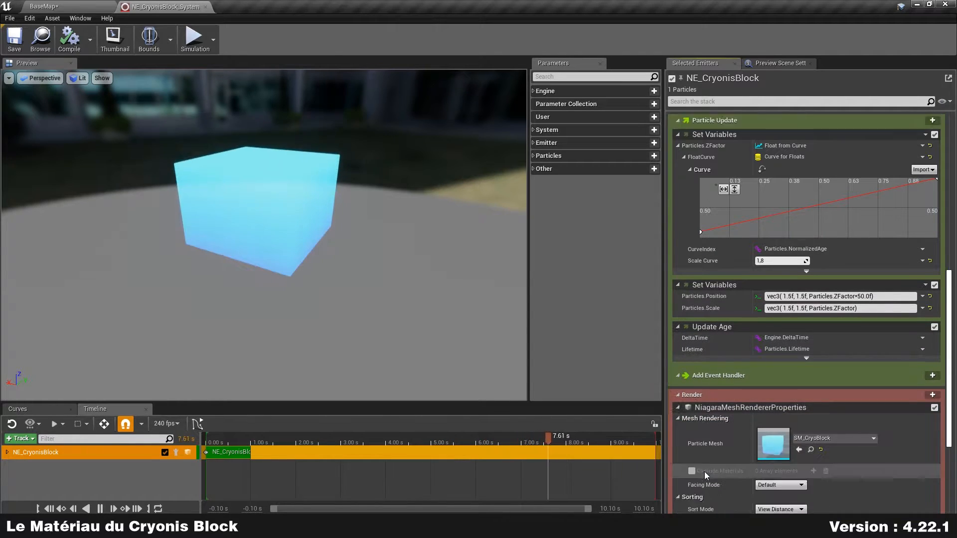
{"action": "scroll", "coordinate": [704, 472], "scroll_direction": "down", "scroll_amount": 1}
{"action": "mouse_move", "coordinate": [316, 229]}
{"action": "left_mouse_down"}
{"action": "mouse_move", "coordinate": [366, 199]}
{"action": "mouse_move", "coordinate": [319, 224]}
{"action": "mouse_move", "coordinate": [311, 211]}
{"action": "left_mouse_up"}
{"action": "middle_click_drag", "start_coordinate": [311, 210], "coordinate": [292, 316]}
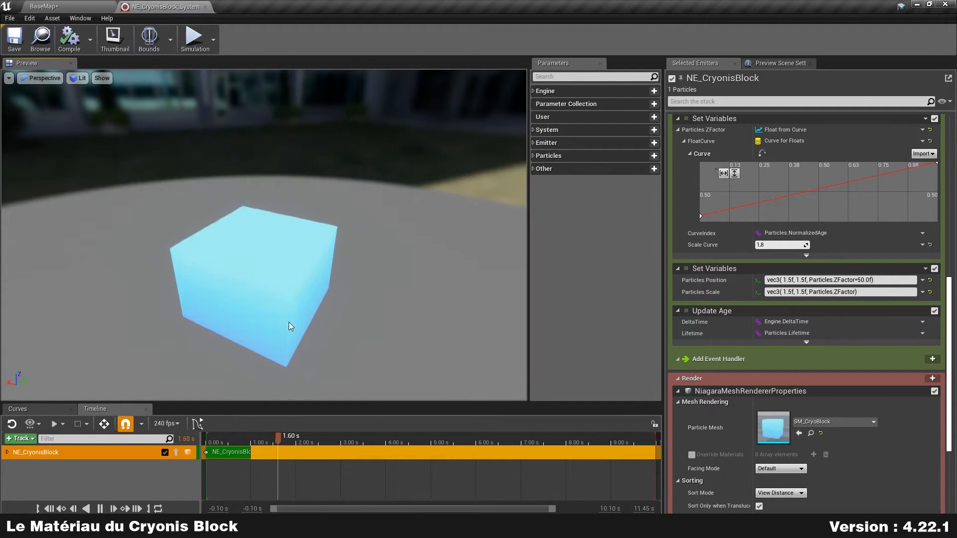
{"action": "left_click_drag", "start_coordinate": [291, 315], "coordinate": [282, 289]}
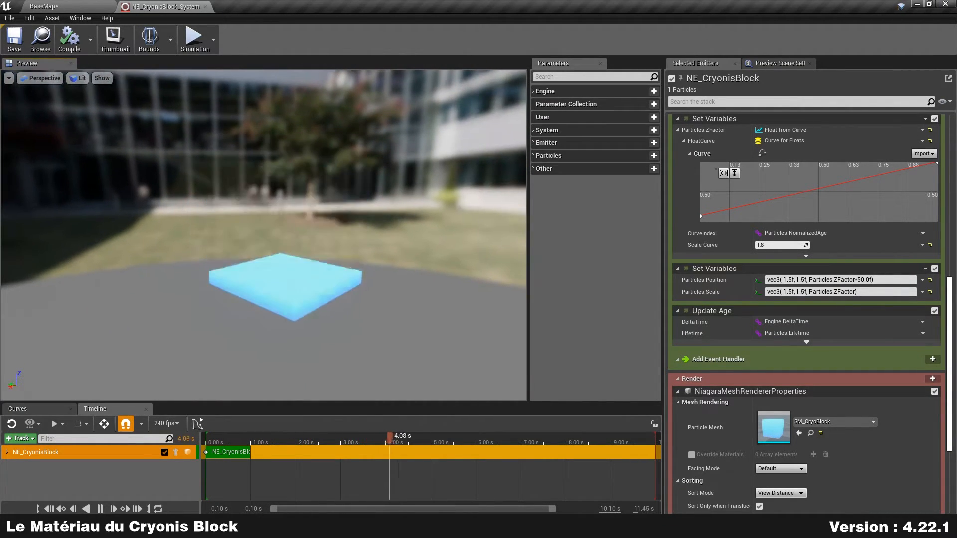
{"action": "left_click", "coordinate": [206, 7]}
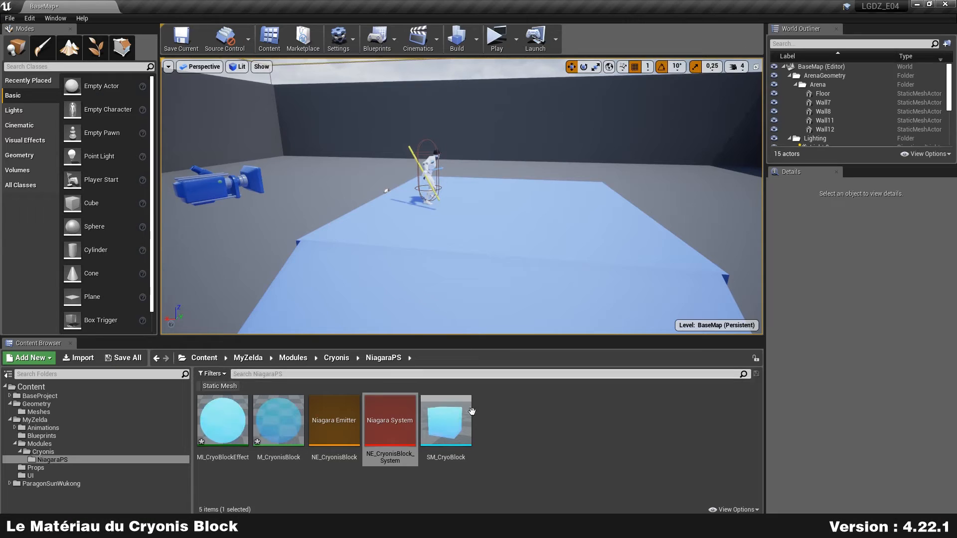
Create a second material instance from M_CryonisBlock and name it MI_CryoBlock.
{"action": "right_click", "coordinate": [287, 443]}
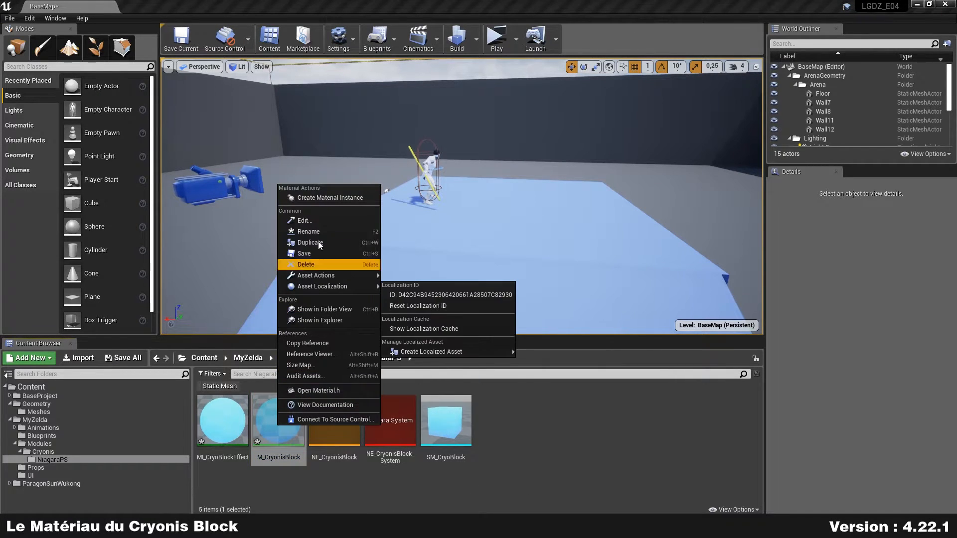
{"action": "left_click", "coordinate": [328, 198]}
{"action": "type", "text": "MI_Cryo"}
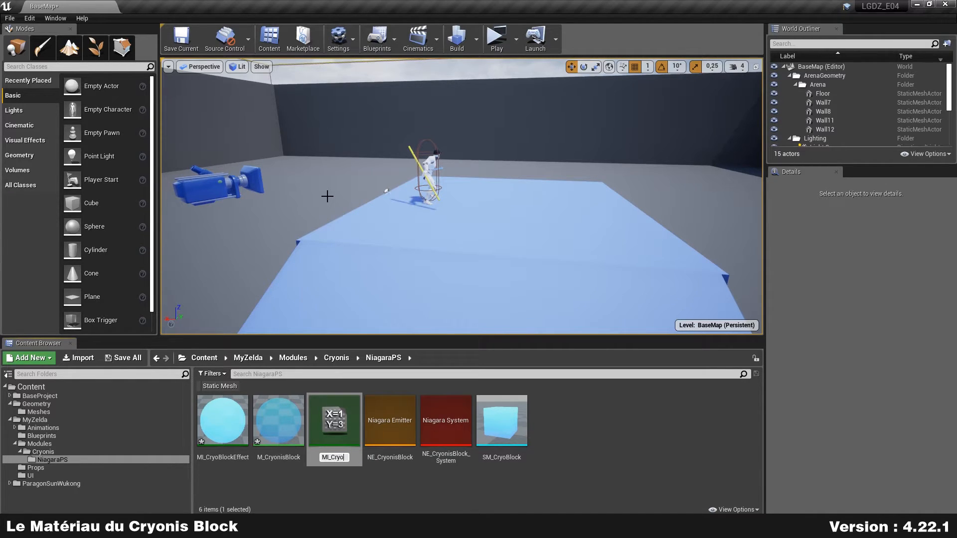
{"action": "type", "text": "Block"}
{"action": "key", "text": "Return"}
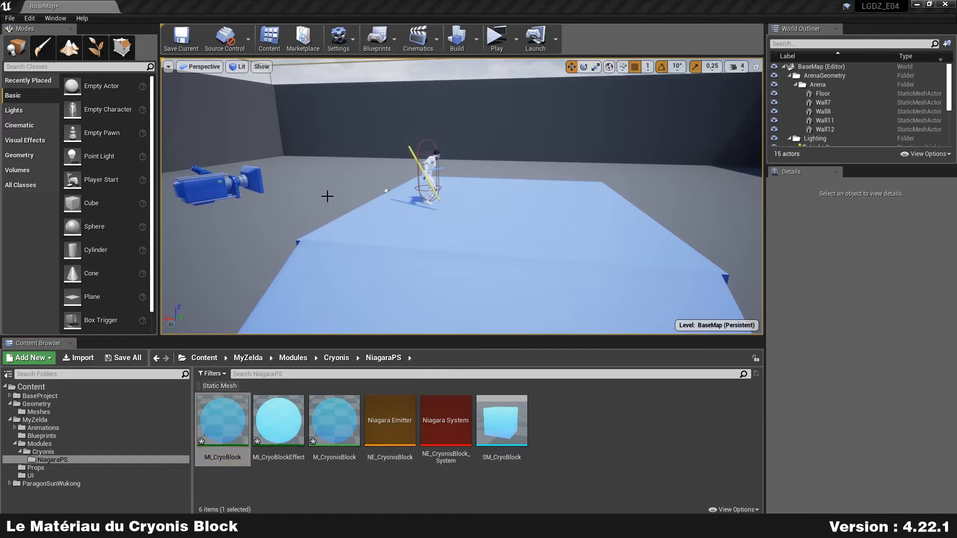
Enable the Emissive Intensity and Opacity overrides in MI_CryoBlock and set Emissive Intensity to 1.5.
{"action": "double_click", "coordinate": [223, 421]}
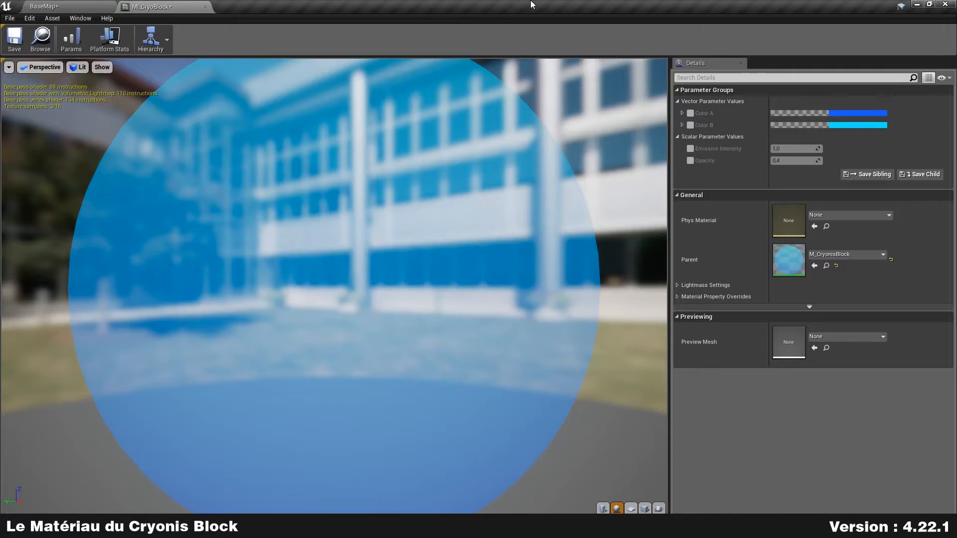
{"action": "left_click", "coordinate": [690, 149]}
{"action": "left_click", "coordinate": [690, 161]}
{"action": "left_click", "coordinate": [790, 149]}
{"action": "type", "text": "1,5"}
{"action": "key", "text": "Return"}
Set the Opacity of MI_CryoBlock to 1 and inspect the preview sphere.
{"action": "left_click", "coordinate": [786, 161]}
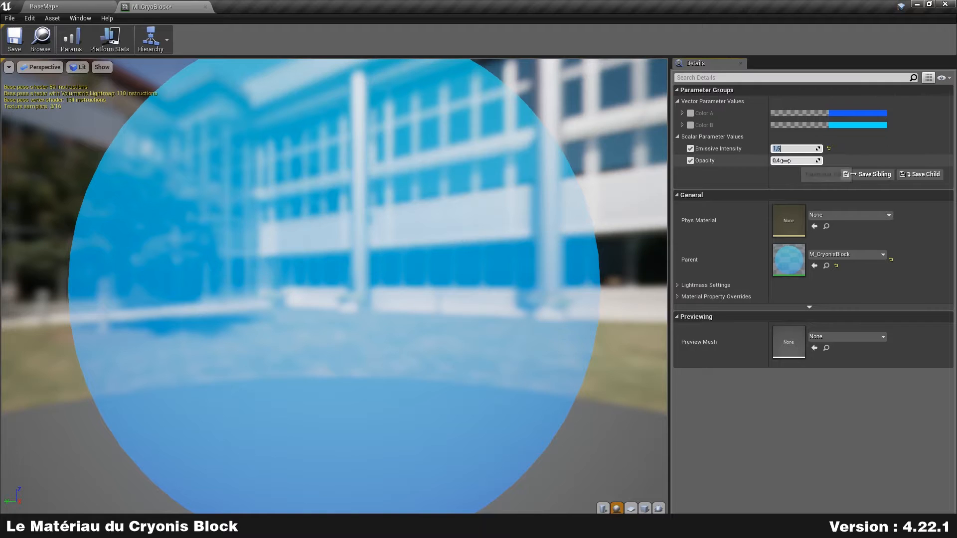
{"action": "type", "text": "1"}
{"action": "key", "text": "Return"}
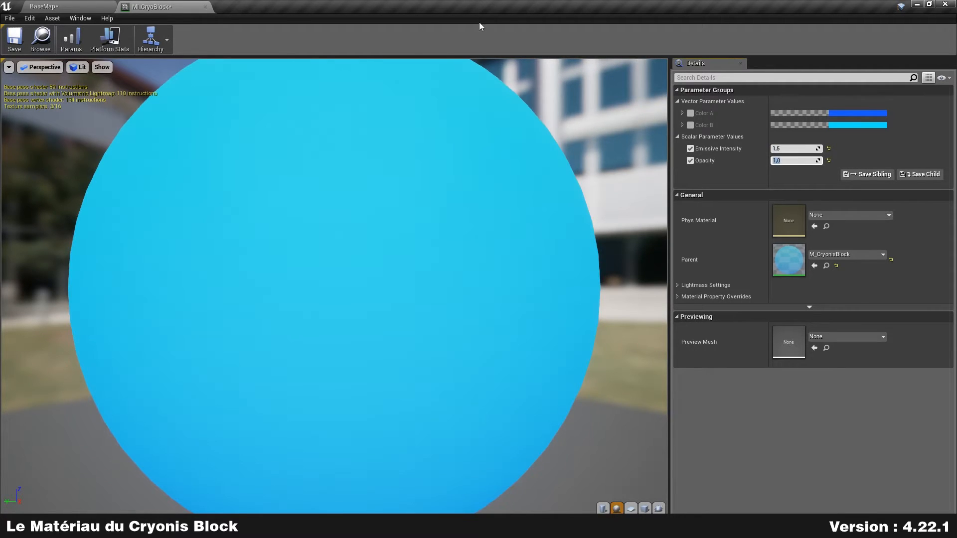
{"action": "scroll", "coordinate": [330, 214], "scroll_direction": "down", "scroll_amount": 5}
{"action": "left_click_drag", "start_coordinate": [253, 94], "coordinate": [252, 94]}
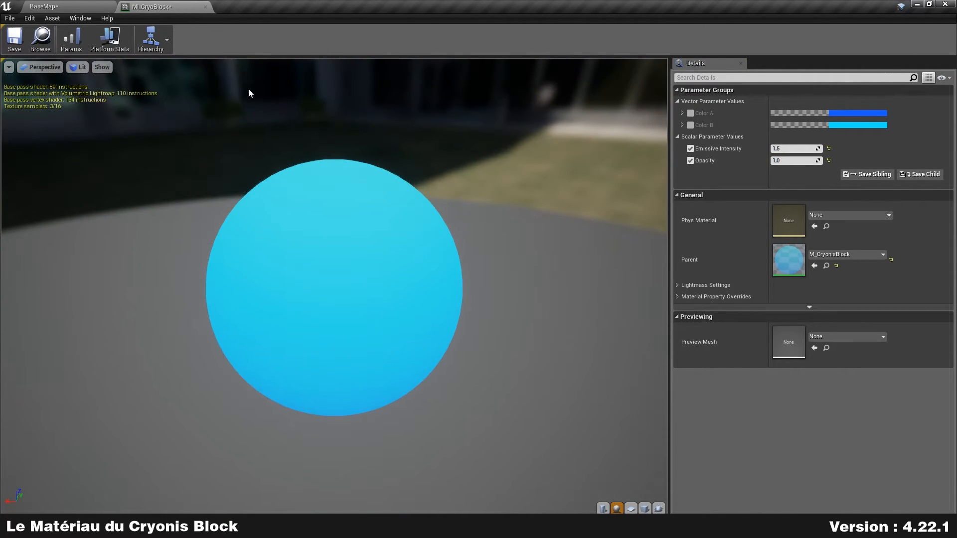
Save and close MI_CryoBlock and open the BP_CryonisBlock blueprint from the Cryonis folder.
{"action": "left_click", "coordinate": [14, 40]}
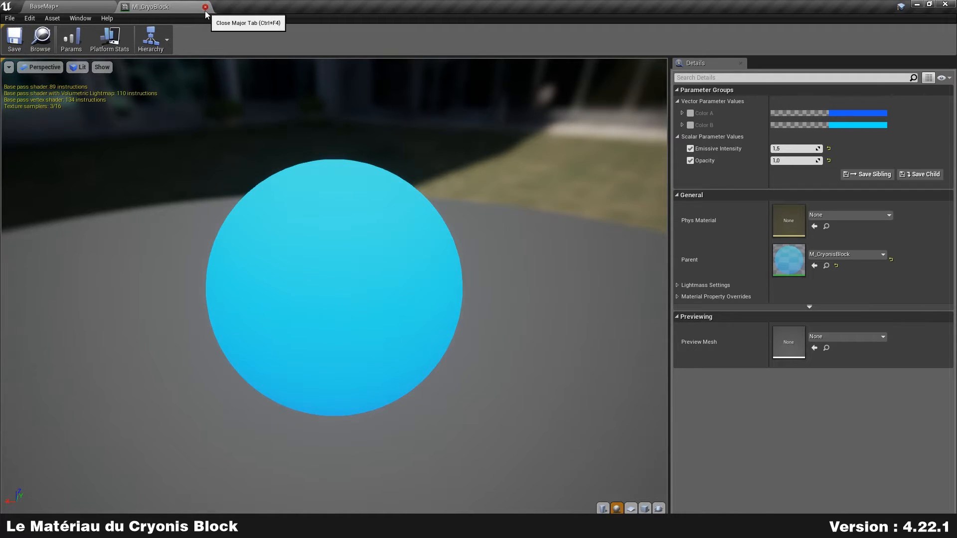
{"action": "left_click", "coordinate": [205, 7]}
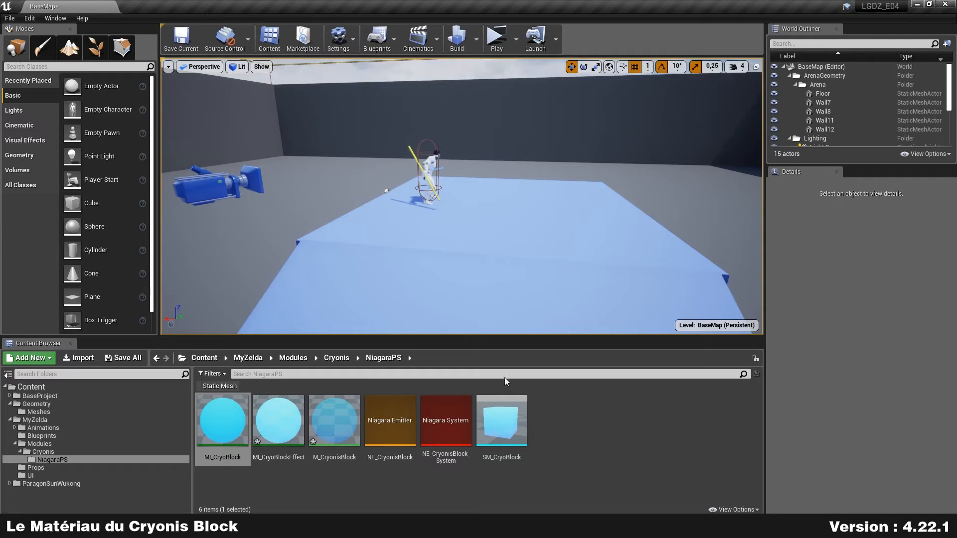
{"action": "left_click", "coordinate": [335, 358]}
{"action": "double_click", "coordinate": [276, 434]}
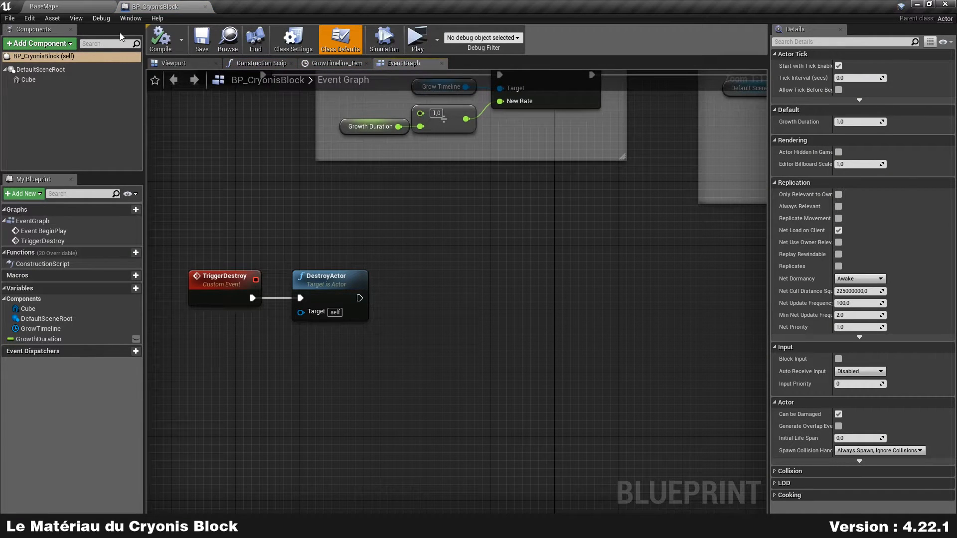
Assign MI_CryoBlock as the Element 0 material of the Cube component in BP_CryonisBlock, compile and save the blueprint.
{"action": "left_click", "coordinate": [28, 80]}
{"action": "left_click", "coordinate": [55, 7]}
{"action": "double_click", "coordinate": [221, 427]}
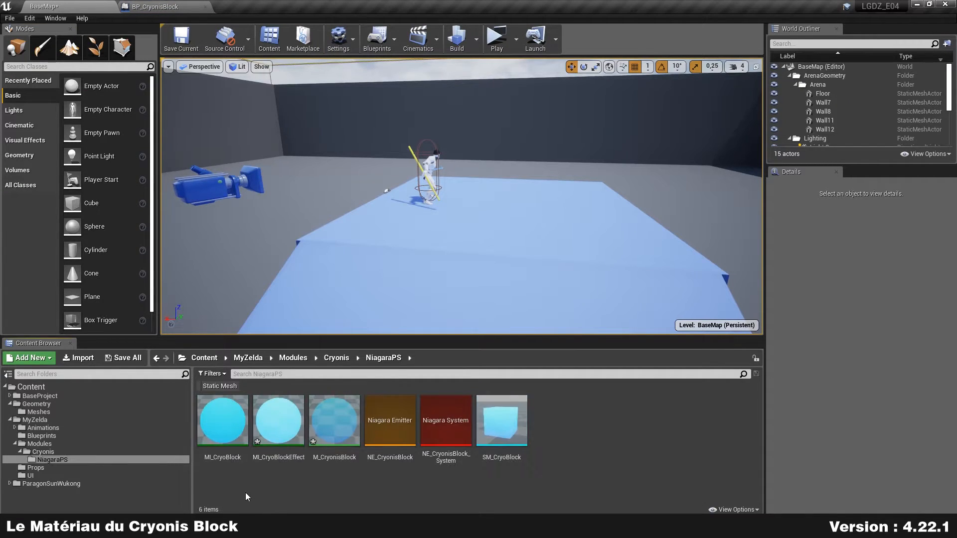
{"action": "left_click", "coordinate": [219, 423]}
{"action": "left_click", "coordinate": [179, 6]}
{"action": "left_click", "coordinate": [877, 301]}
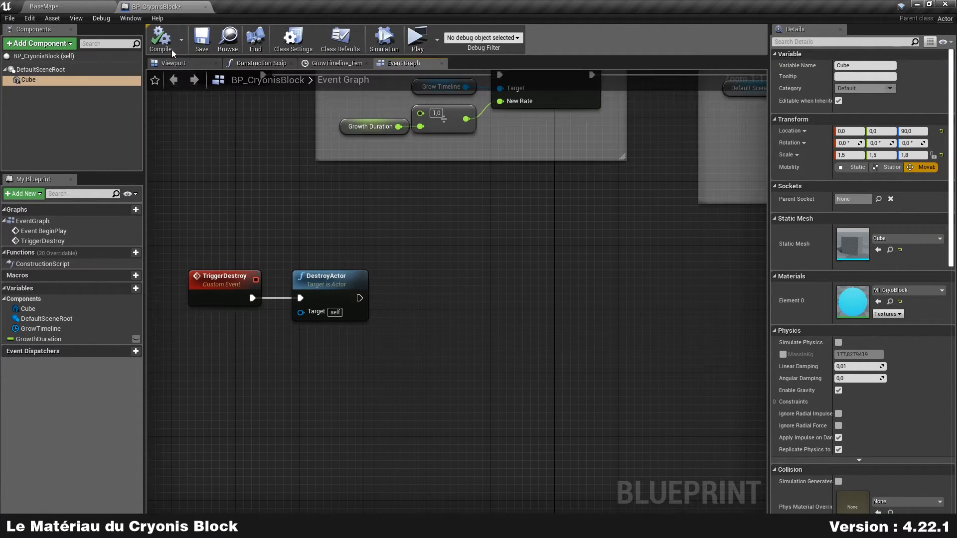
{"action": "left_click", "coordinate": [201, 40]}
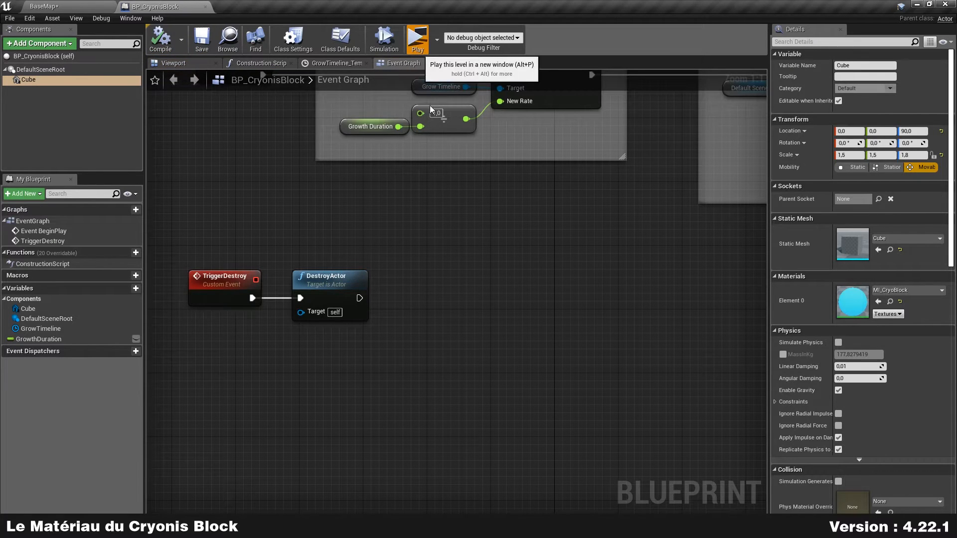
Play the level, activate Cryonis and spawn a block on the blue zone to check its new material.
{"action": "left_click", "coordinate": [417, 38]}
{"action": "key", "text": "e"}
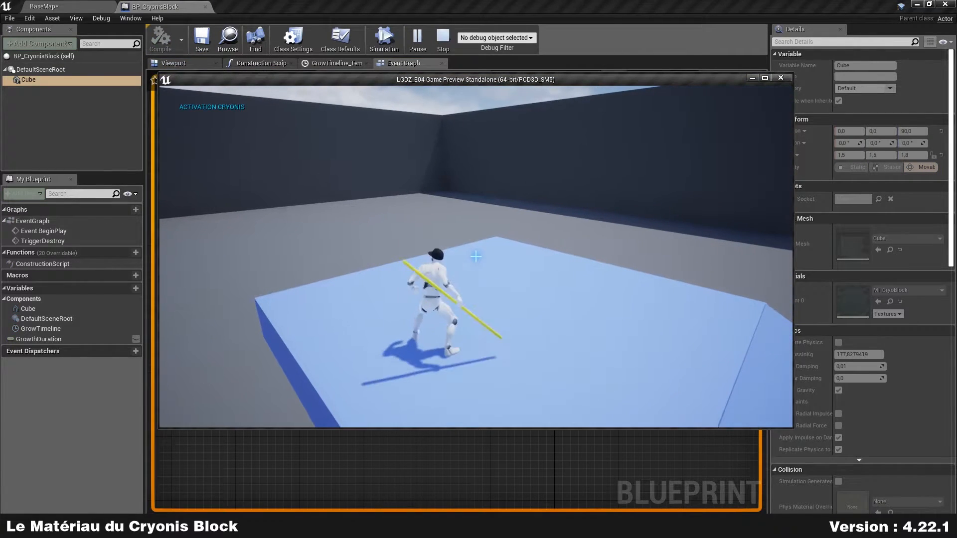
{"action": "left_click", "coordinate": [476, 257]}
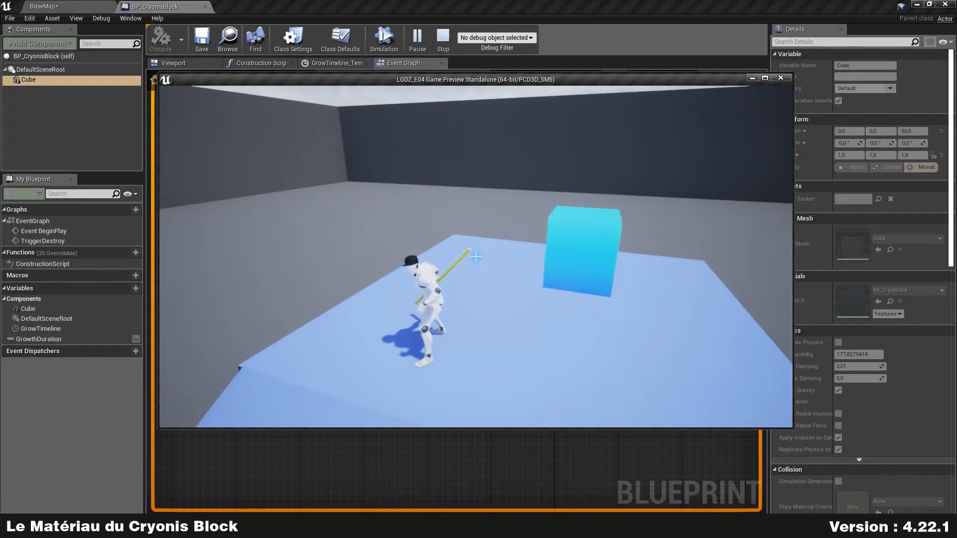
{"action": "left_click", "coordinate": [476, 257]}
{"action": "left_click", "coordinate": [476, 257]}
{"action": "left_click", "coordinate": [476, 257]}
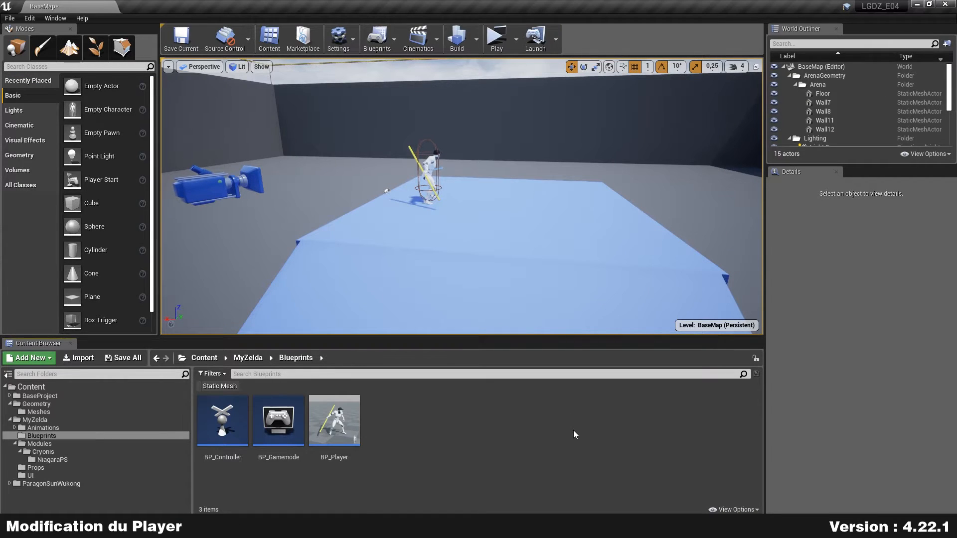
Open BP_Player and add a custom event named SpawnCryonisPS in an empty area of the Cryonis Graph.
{"action": "double_click", "coordinate": [345, 439]}
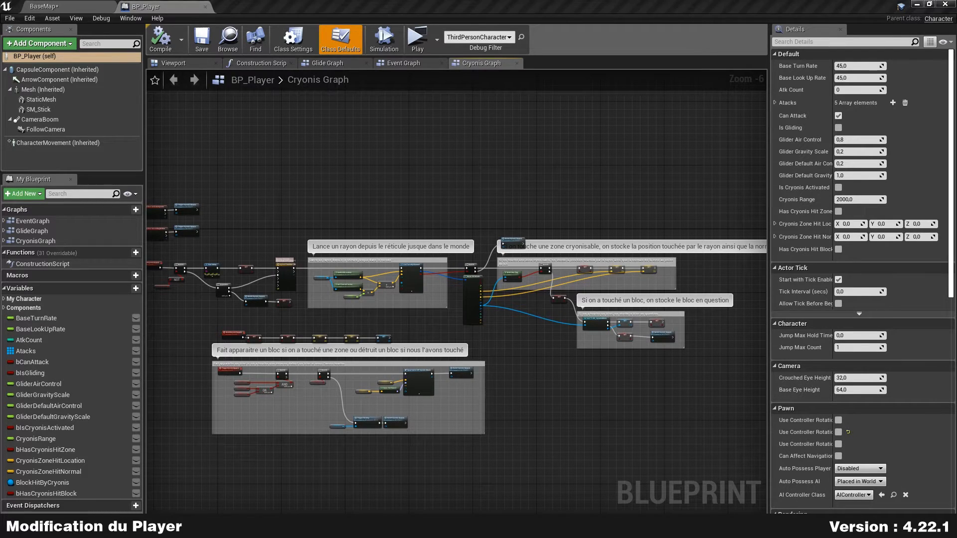
{"action": "right_click_drag", "start_coordinate": [357, 176], "coordinate": [432, 166]}
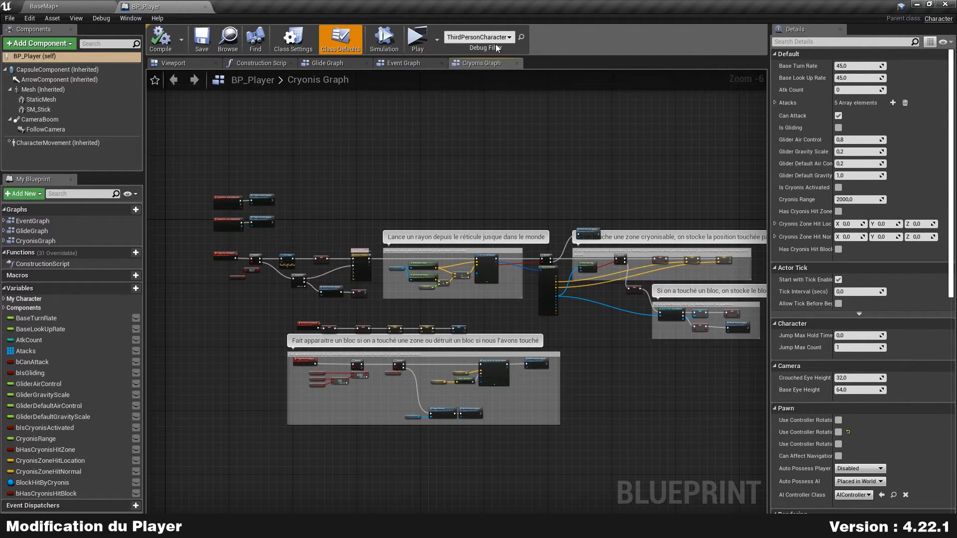
{"action": "scroll", "coordinate": [535, 165], "scroll_direction": "up", "scroll_amount": 3}
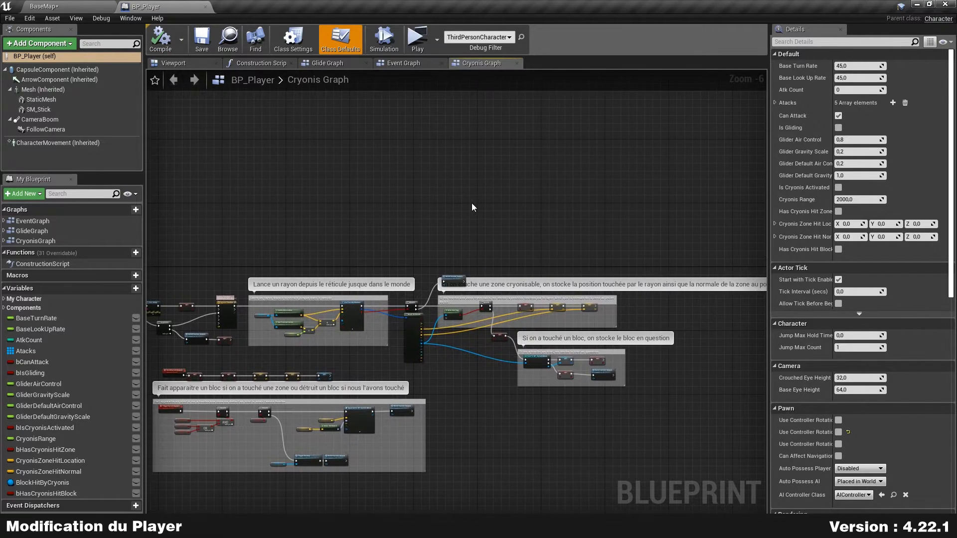
{"action": "scroll", "coordinate": [391, 202], "scroll_direction": "up", "scroll_amount": 3}
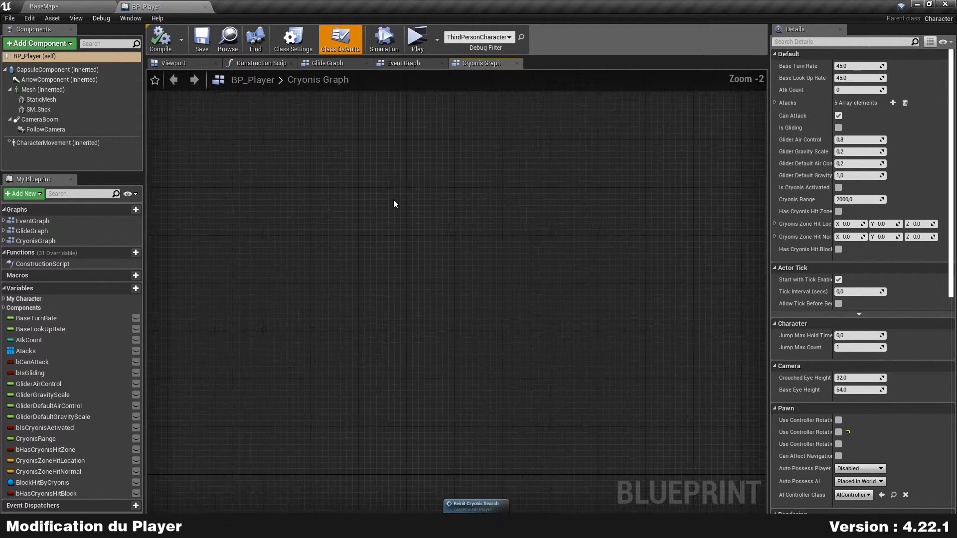
{"action": "right_click", "coordinate": [369, 167]}
{"action": "type", "text": "custo"}
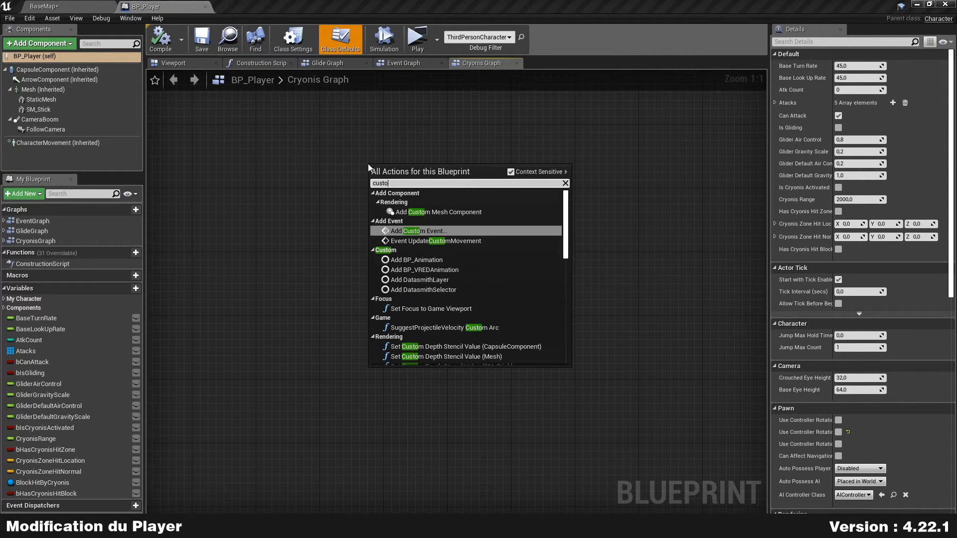
{"action": "key", "text": "Return"}
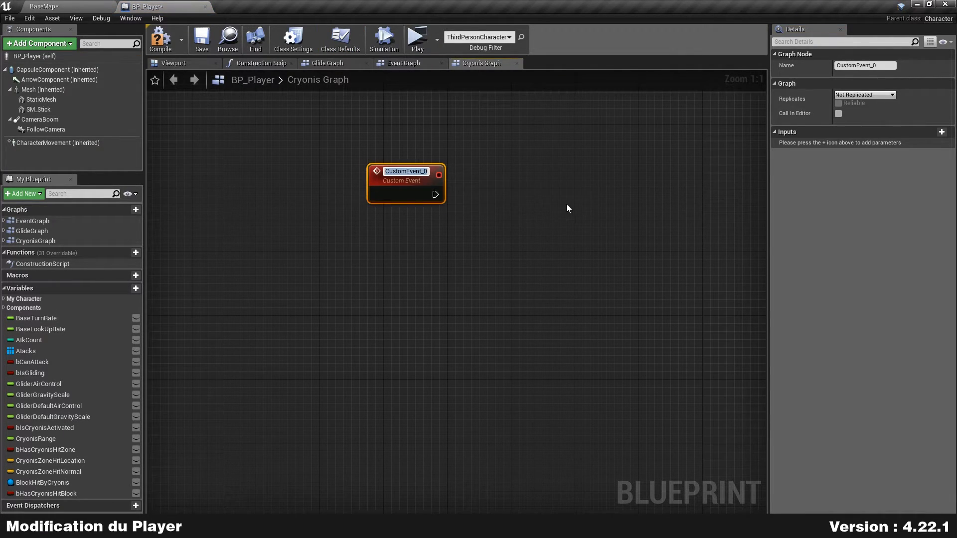
{"action": "type", "text": "SpawnCryonisPS"}
{"action": "key", "text": "Return"}
{"action": "right_click_drag", "start_coordinate": [534, 178], "coordinate": [454, 172]}
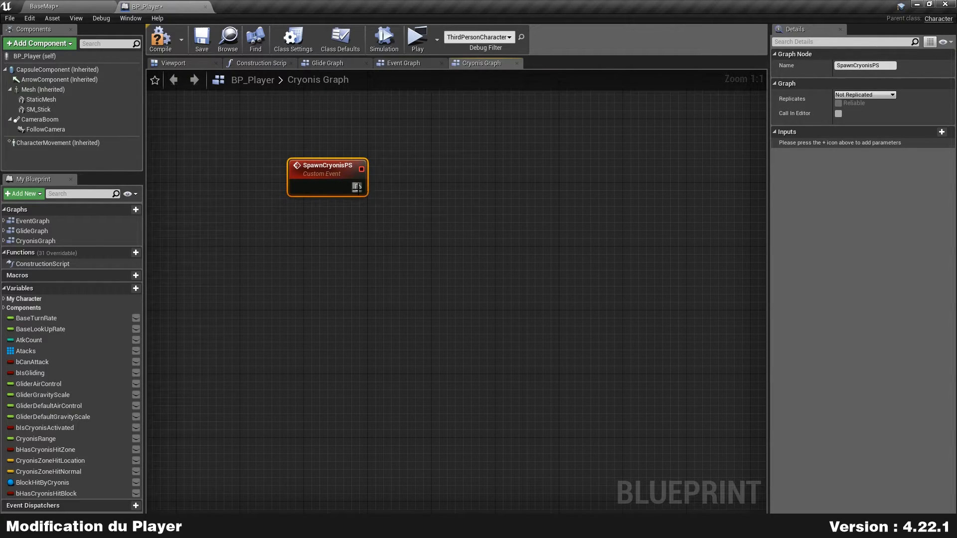
Connect a Spawn System at Location node to SpawnCryonisPS and set its System Template to NE_CryonisBlock_System.
{"action": "right_click_drag", "start_coordinate": [359, 209], "coordinate": [278, 214]}
{"action": "left_click_drag", "start_coordinate": [277, 193], "coordinate": [383, 195]}
{"action": "type", "text": "spawn"}
{"action": "type", "text": "c"}
{"action": "key", "text": "BackSpace"}
{"action": "type", "text": "s"}
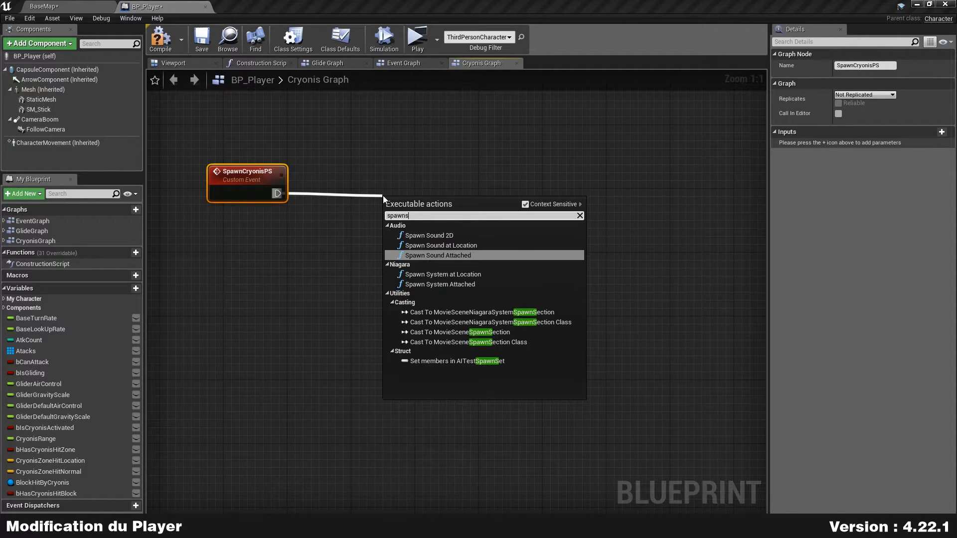
{"action": "key", "text": "BackSpace"}
{"action": "key", "text": "BackSpace"}
{"action": "key", "text": "BackSpace"}
{"action": "key", "text": "BackSpace"}
{"action": "key", "text": "BackSpace"}
{"action": "key", "text": "BackSpace"}
{"action": "type", "text": "niagara"}
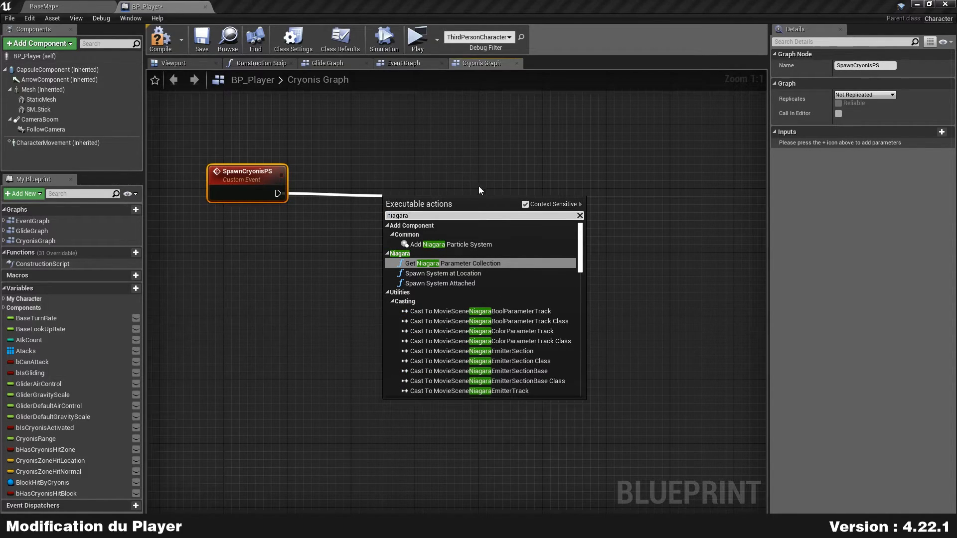
{"action": "left_click", "coordinate": [479, 275]}
{"action": "left_click_drag", "start_coordinate": [468, 222], "coordinate": [395, 197]}
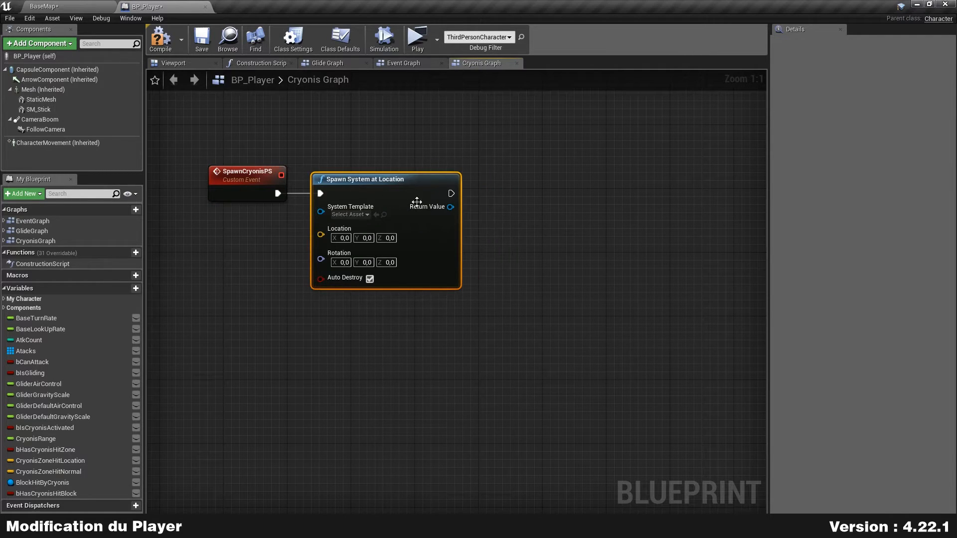
{"action": "left_click", "coordinate": [361, 214]}
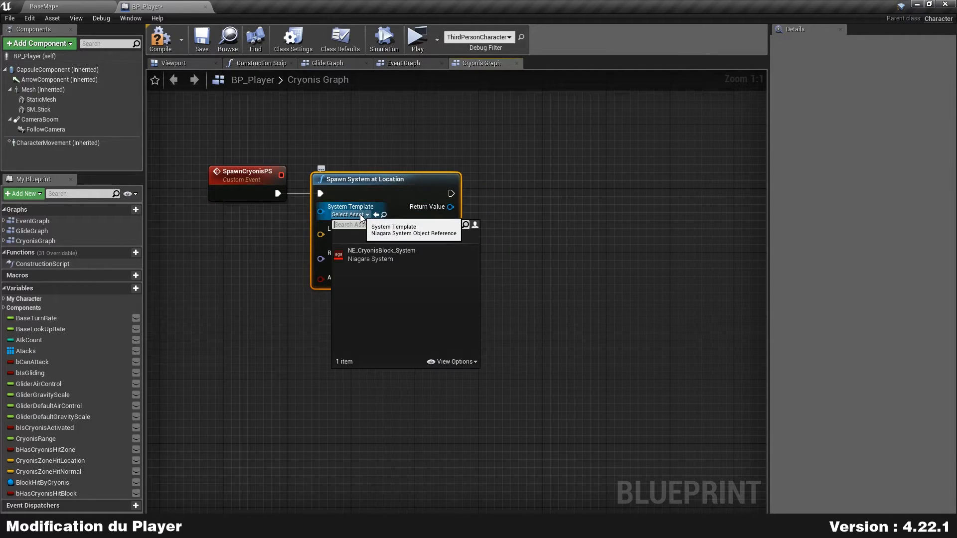
{"action": "left_click", "coordinate": [396, 259]}
Promote the spawn node's Return Value to a variable named CryonisPS and align its SET node beside the spawn node.
{"action": "right_click", "coordinate": [451, 207]}
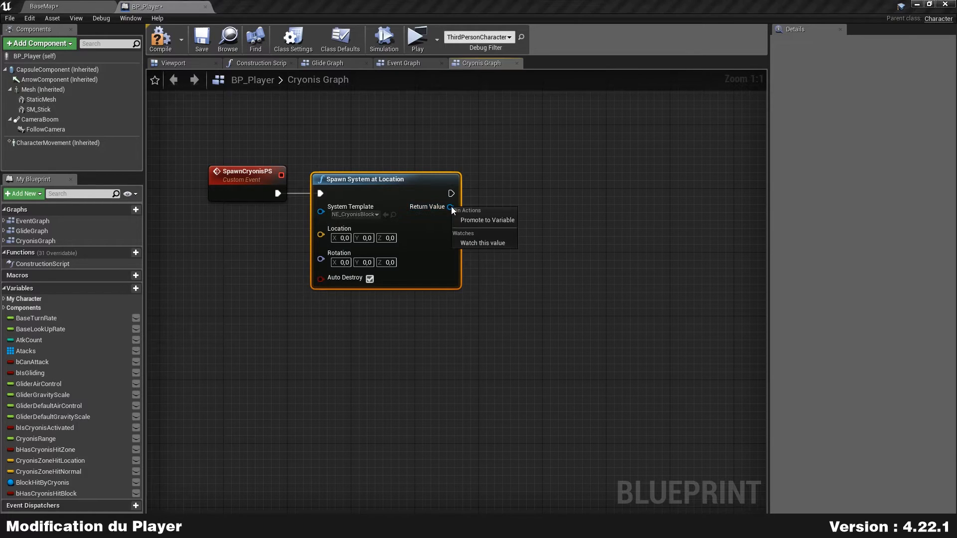
{"action": "left_click", "coordinate": [486, 219]}
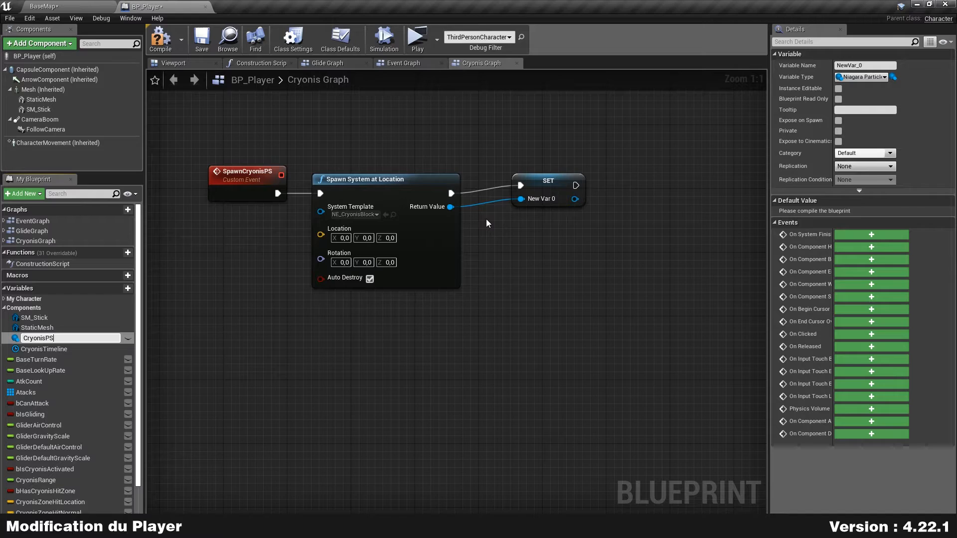
{"action": "key", "text": "Return"}
{"action": "left_click_drag", "start_coordinate": [561, 178], "coordinate": [527, 185]}
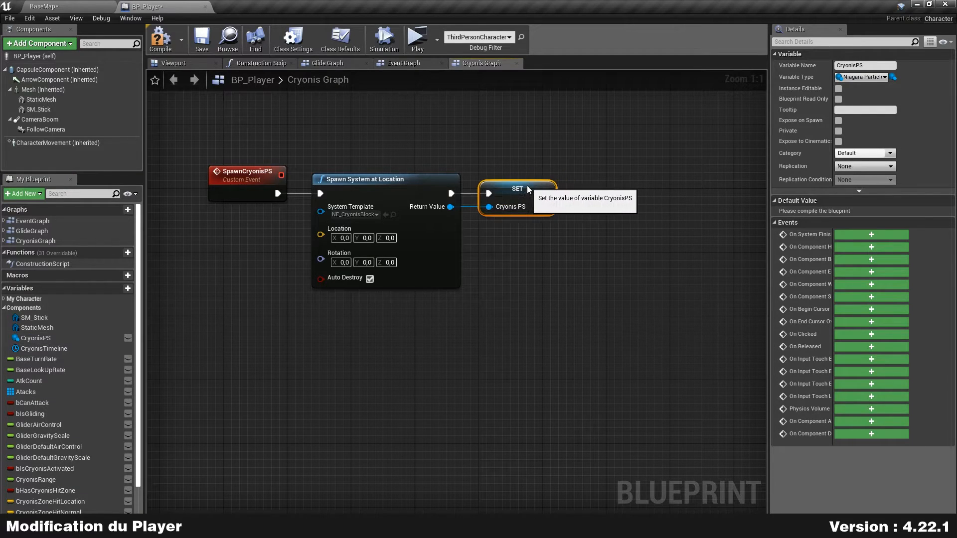
{"action": "left_click", "coordinate": [526, 229]}
{"action": "left_click_drag", "start_coordinate": [266, 331], "coordinate": [592, 150]}
{"action": "left_click", "coordinate": [593, 149]}
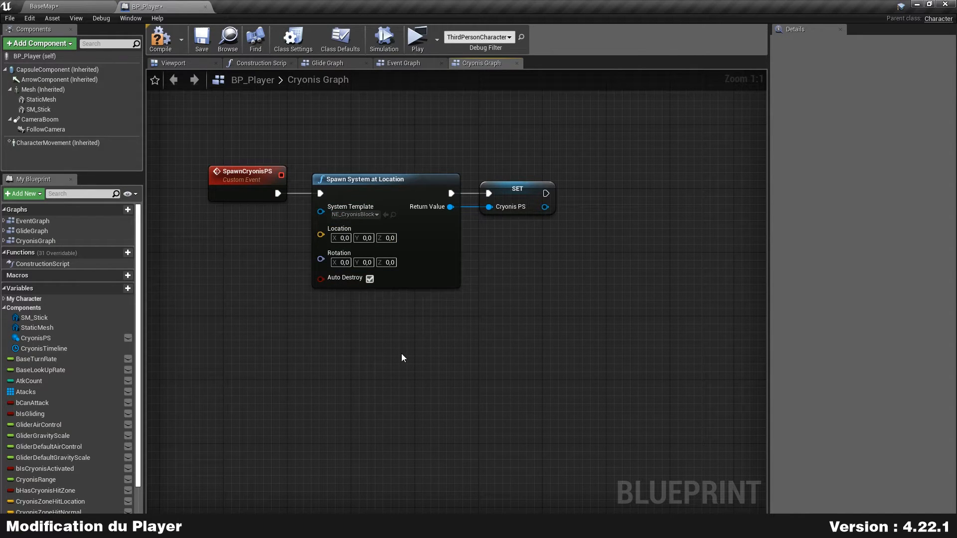
Compile BP_Player and play the level to examine Cryonis aiming over the blue zone.
{"action": "left_click", "coordinate": [160, 39]}
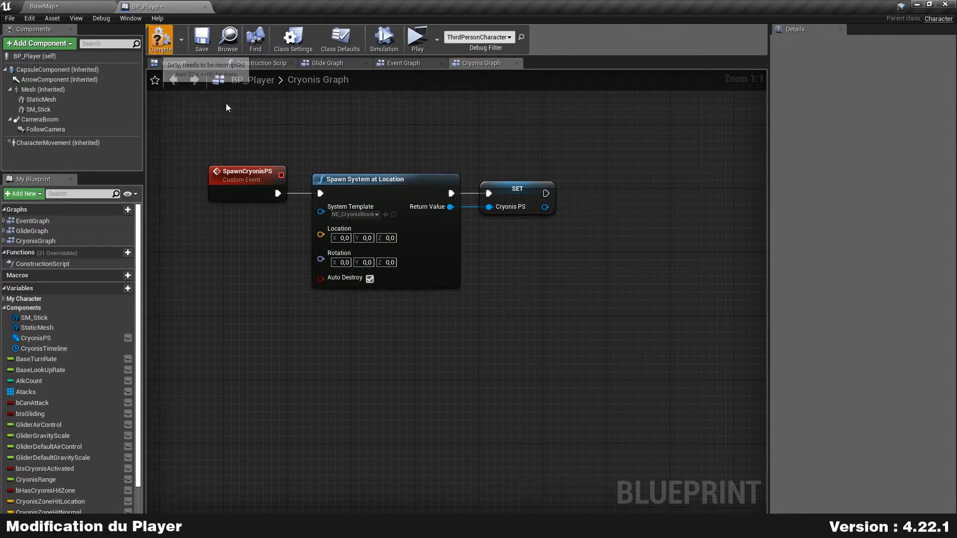
{"action": "left_click", "coordinate": [417, 39]}
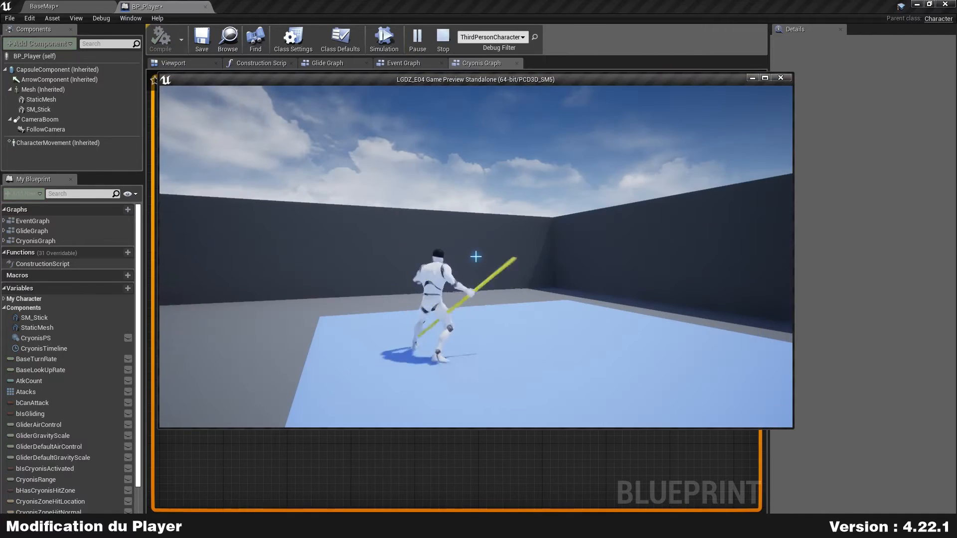
{"action": "key", "text": "c"}
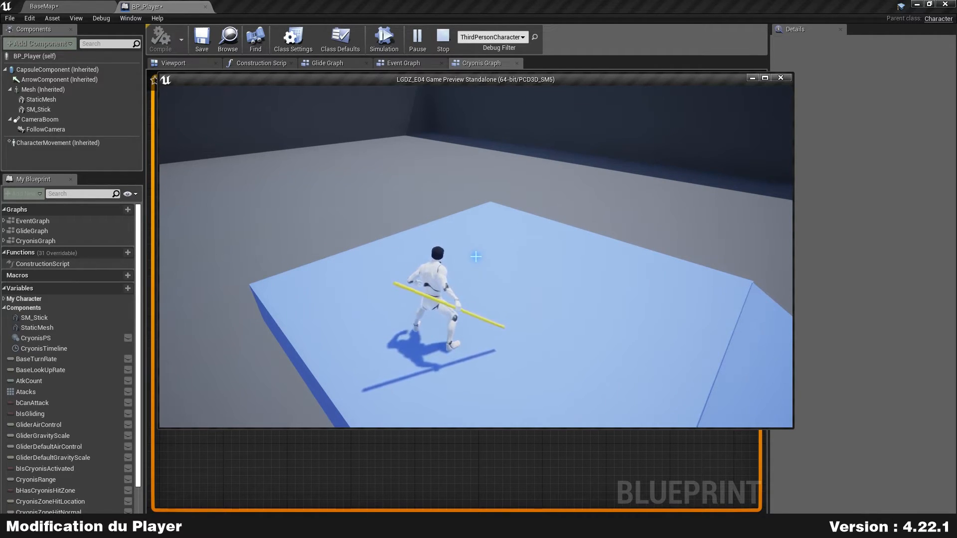
{"action": "key", "text": "Escape"}
Add a custom event named HideCryonisPS and place it below the SpawnCryonisPS chain.
{"action": "right_click_drag", "start_coordinate": [504, 342], "coordinate": [519, 295]}
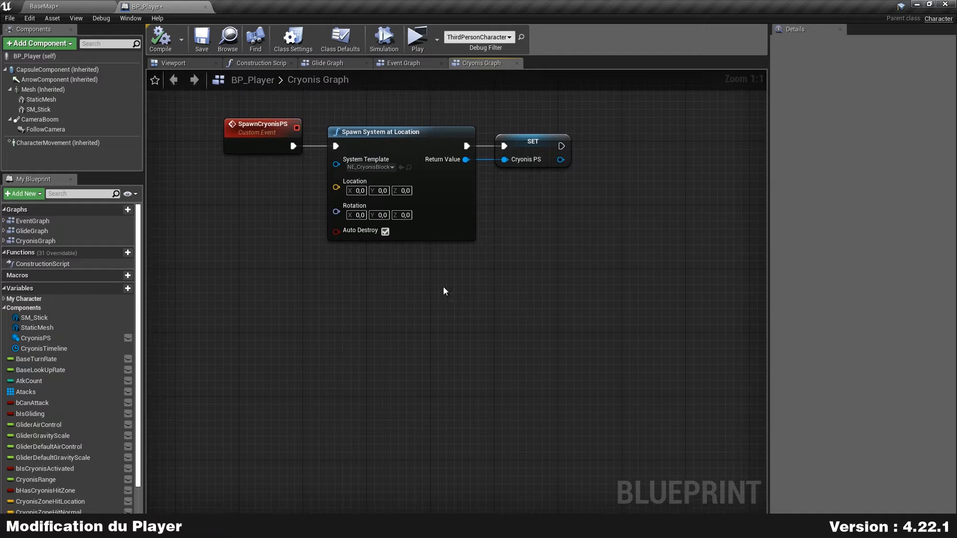
{"action": "right_click", "coordinate": [278, 299]}
{"action": "type", "text": "customeve"}
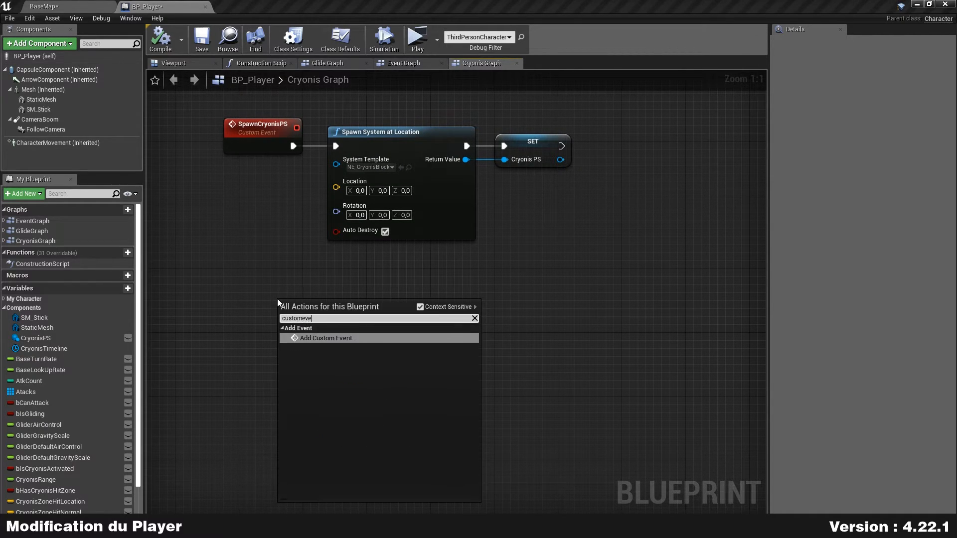
{"action": "key", "text": "Return"}
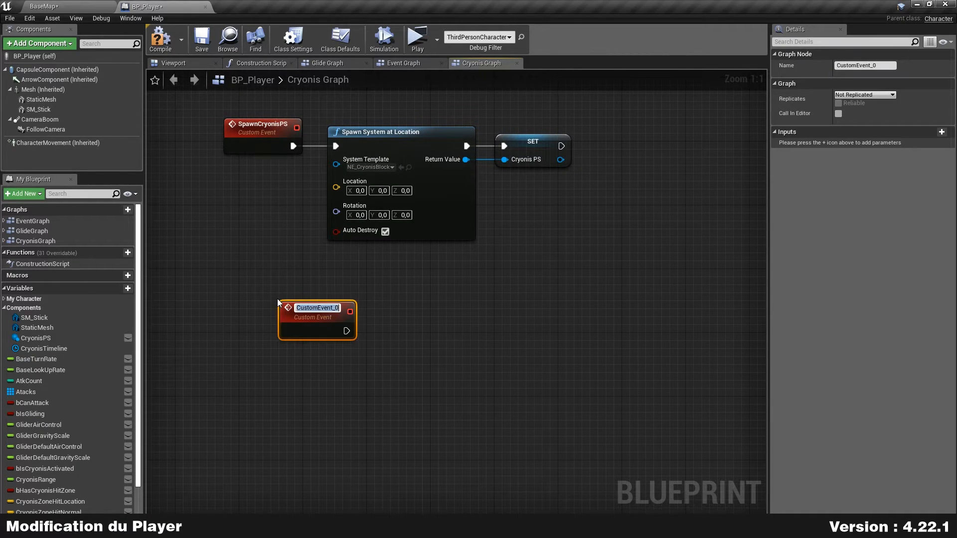
{"action": "type", "text": "HideCry"}
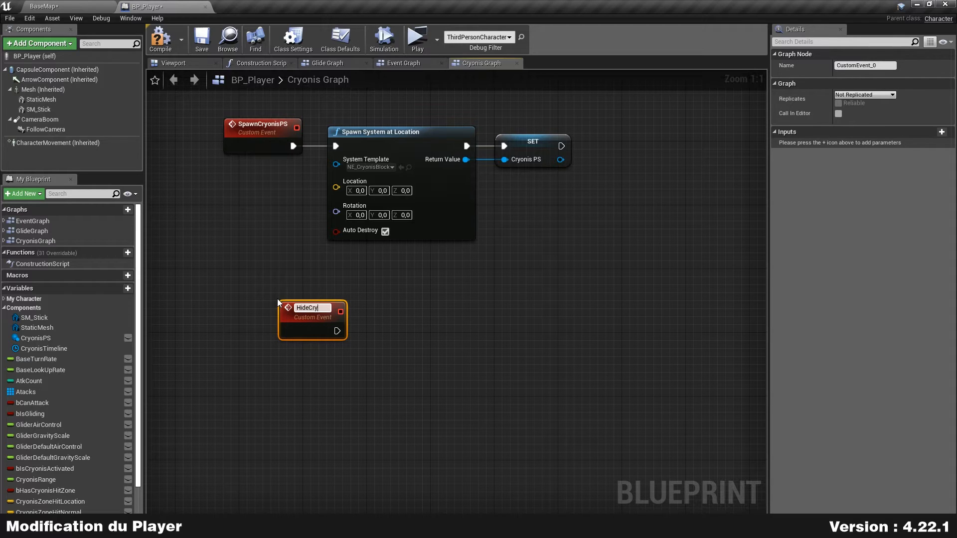
{"action": "type", "text": "onisPS"}
{"action": "key", "text": "Return"}
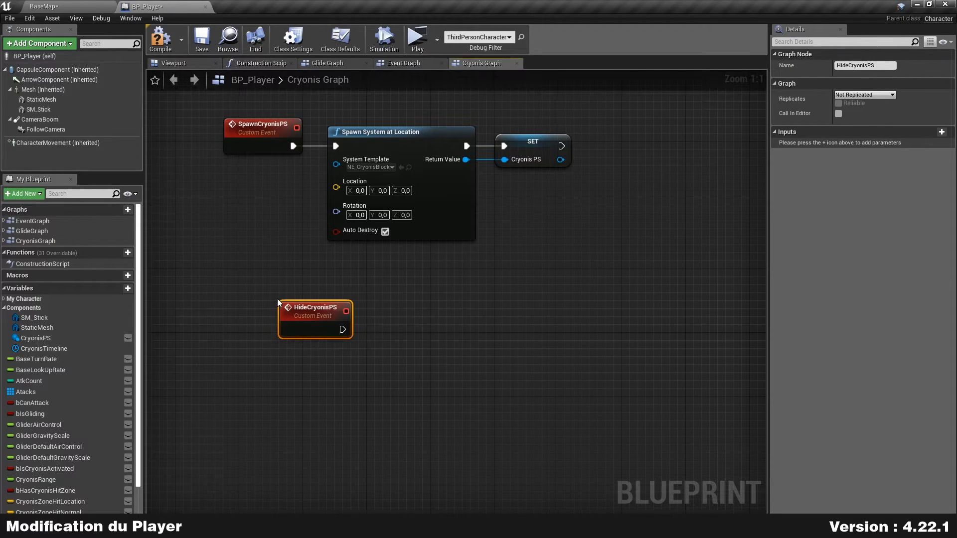
{"action": "left_click_drag", "start_coordinate": [312, 319], "coordinate": [269, 315]}
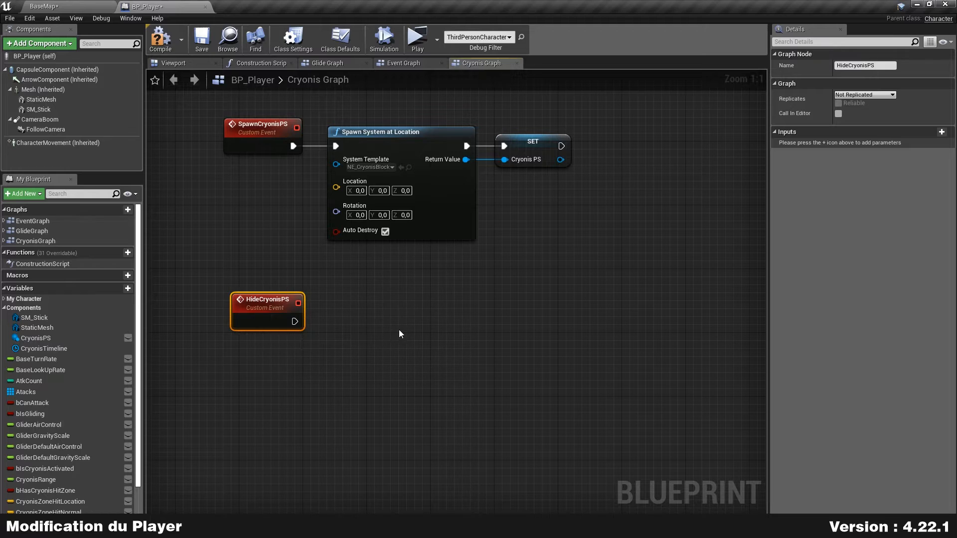
Place a CryonisPS getter under HideCryonisPS and add a Set Visibility node with it as Target.
{"action": "right_click_drag", "start_coordinate": [399, 330], "coordinate": [377, 301]}
{"action": "left_click_drag", "start_coordinate": [40, 339], "coordinate": [360, 282], "text": "ctrl"}
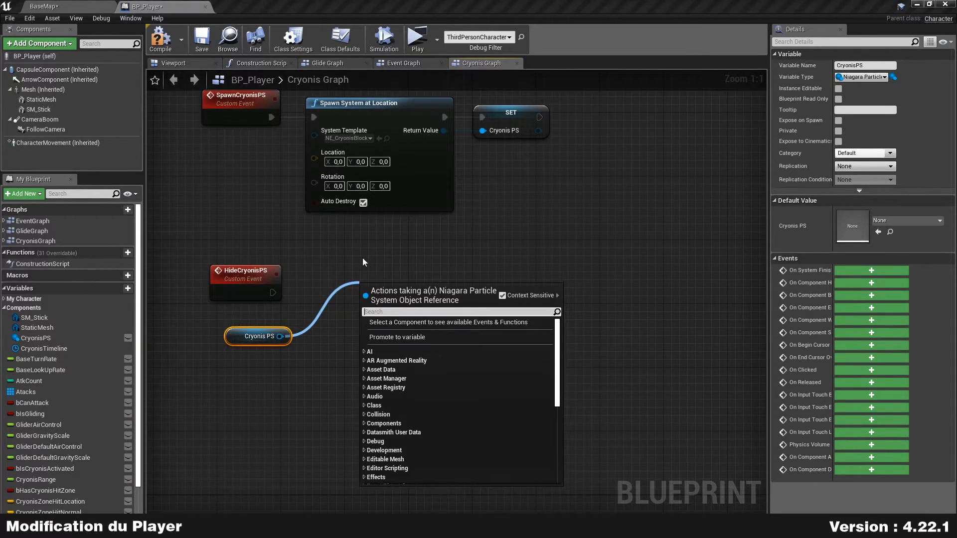
{"action": "type", "text": "set visibility"}
{"action": "key", "text": "Return"}
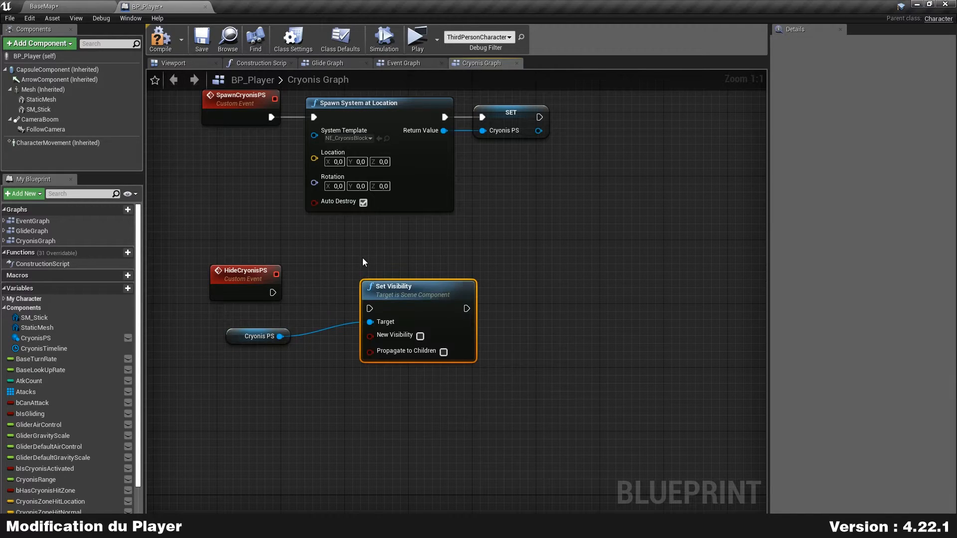
Connect HideCryonisPS to its Set Visibility node and align the event, CryonisPS getter and Set Visibility.
{"action": "left_click_drag", "start_coordinate": [272, 292], "coordinate": [362, 282]}
{"action": "left_click_drag", "start_coordinate": [237, 342], "coordinate": [219, 324]}
{"action": "right_click_drag", "start_coordinate": [322, 379], "coordinate": [481, 337]}
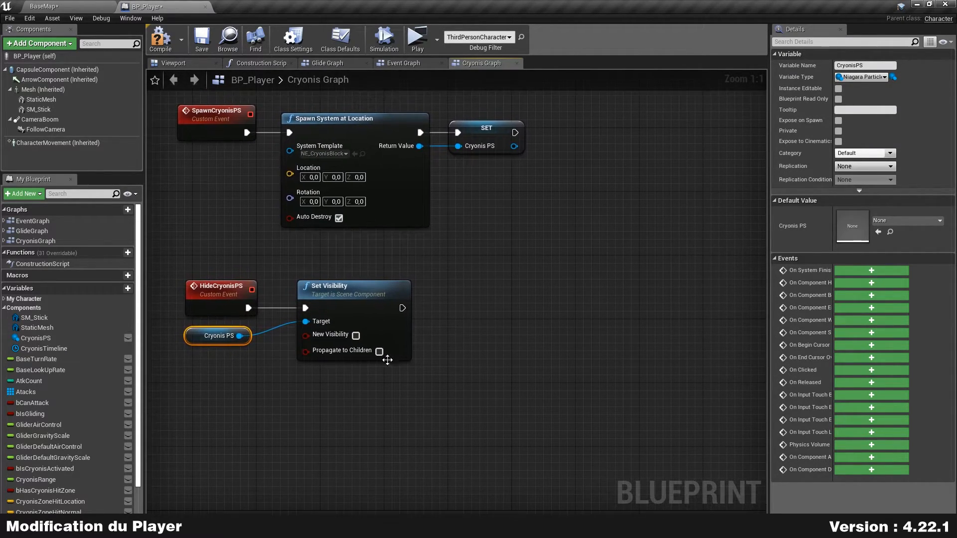
Add a custom event named DestroyCryonisPS and place it beside the end of the SpawnCryonisPS chain.
{"action": "right_click", "coordinate": [591, 143]}
{"action": "type", "text": "custom event"}
{"action": "key", "text": "Return"}
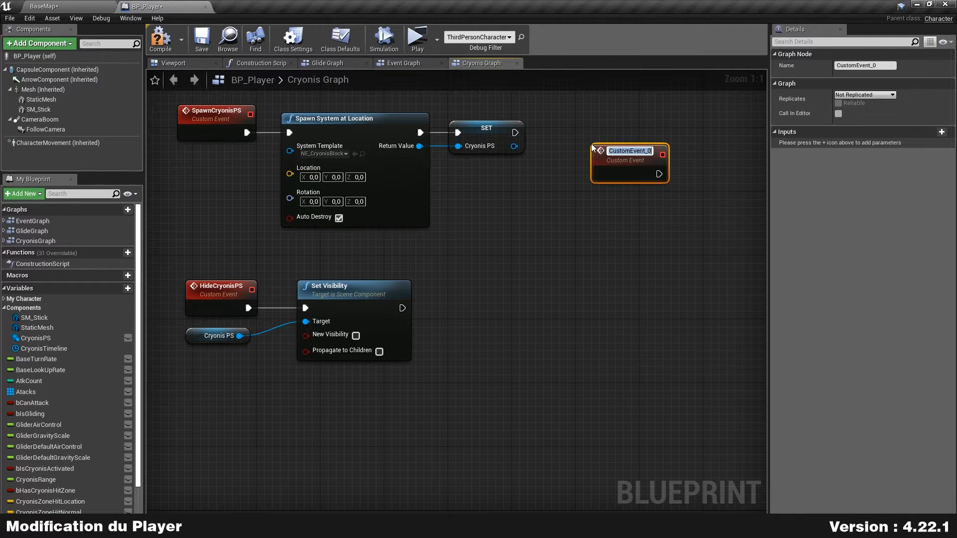
{"action": "type", "text": "DestroyCryonisPS"}
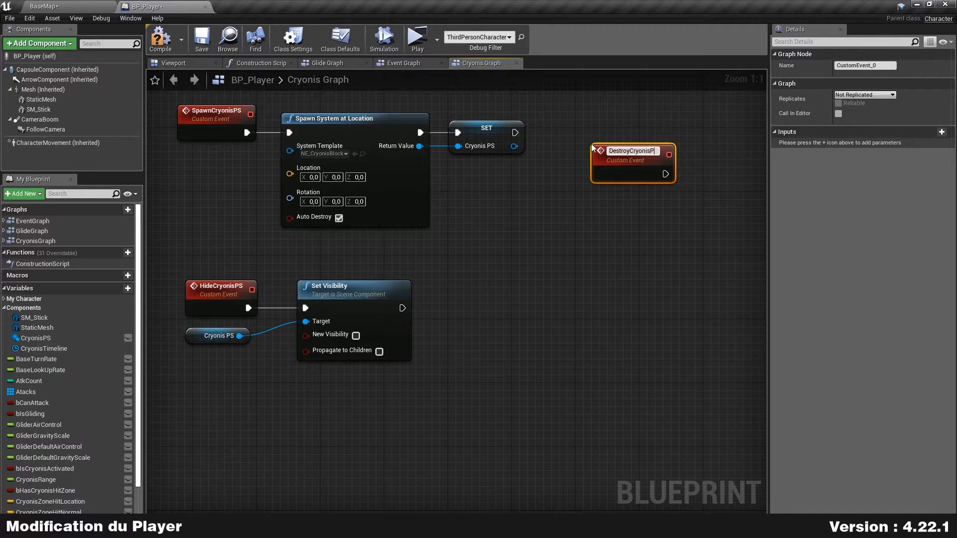
{"action": "key", "text": "Return"}
{"action": "right_click_drag", "start_coordinate": [626, 154], "coordinate": [555, 182]}
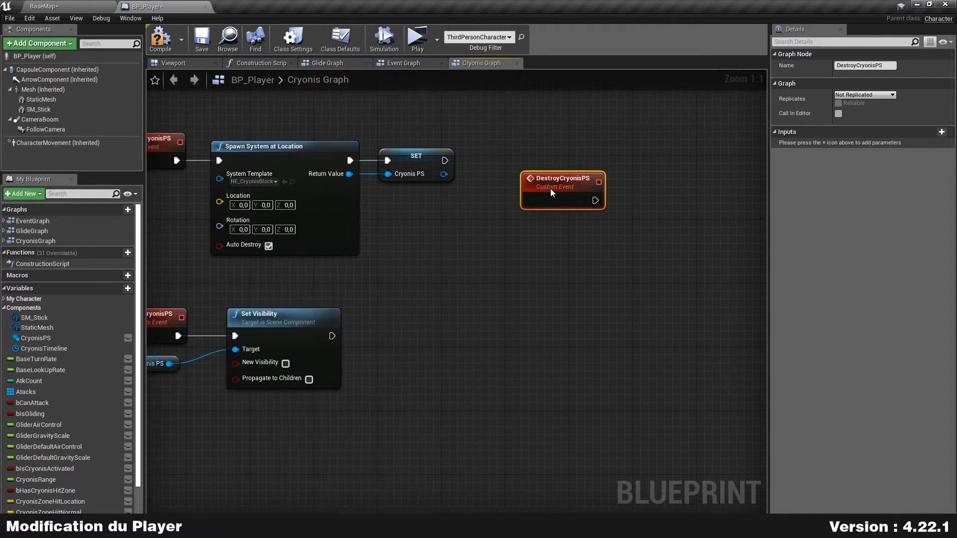
{"action": "left_click_drag", "start_coordinate": [552, 192], "coordinate": [527, 161]}
{"action": "left_click", "coordinate": [565, 203]}
{"action": "right_click_drag", "start_coordinate": [598, 223], "coordinate": [509, 221]}
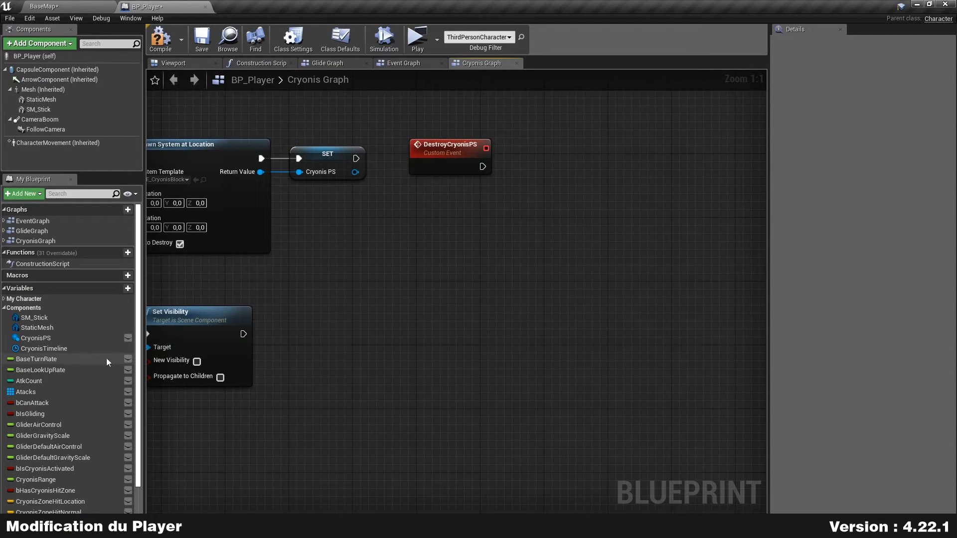
Add a DestroyComponent node with a CryonisPS getter as Target and connect DestroyCryonisPS to it.
{"action": "left_click_drag", "start_coordinate": [43, 339], "coordinate": [540, 158]}
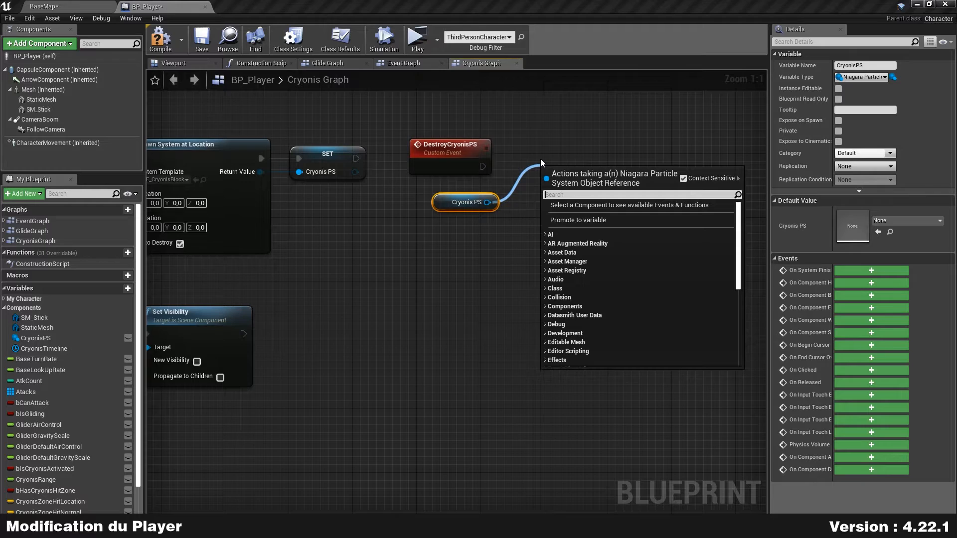
{"action": "type", "text": "destroycom"}
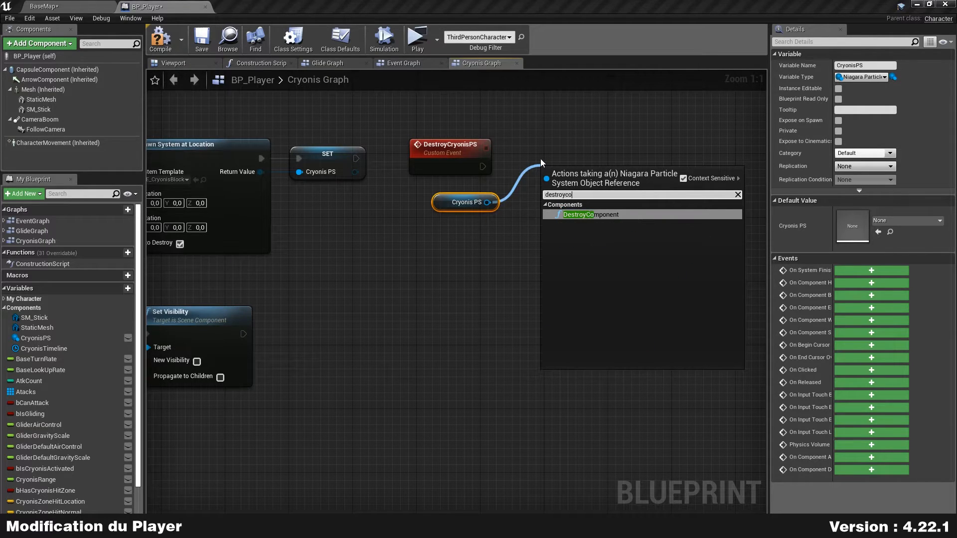
{"action": "key", "text": "Return"}
{"action": "left_click_drag", "start_coordinate": [482, 167], "coordinate": [554, 161]}
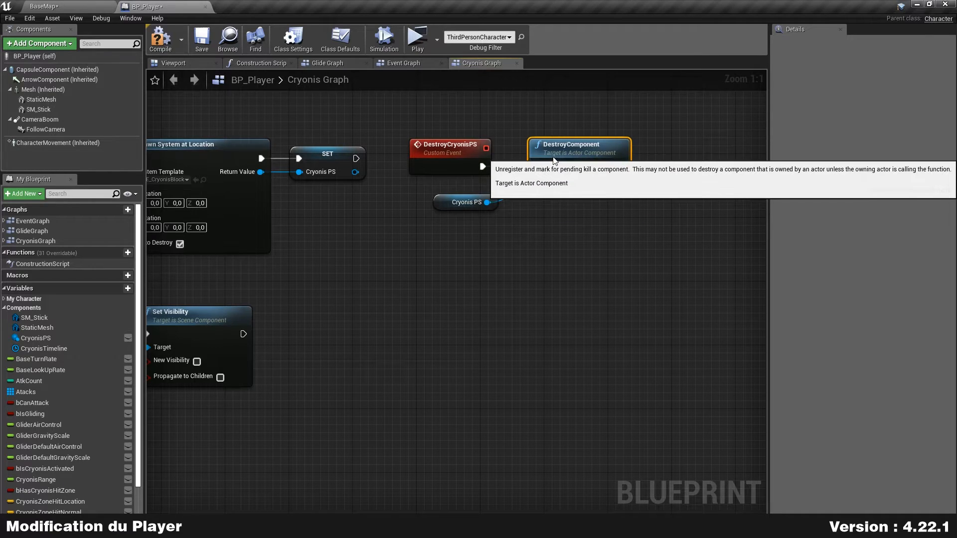
Add a custom event named ShowCryonisPS below the DestroyCryonisPS chain.
{"action": "right_click_drag", "start_coordinate": [436, 284], "coordinate": [418, 237]}
{"action": "right_click", "coordinate": [377, 264]}
{"action": "type", "text": "custome"}
{"action": "key", "text": "Return"}
{"action": "type", "text": "ShowCryonisPS"}
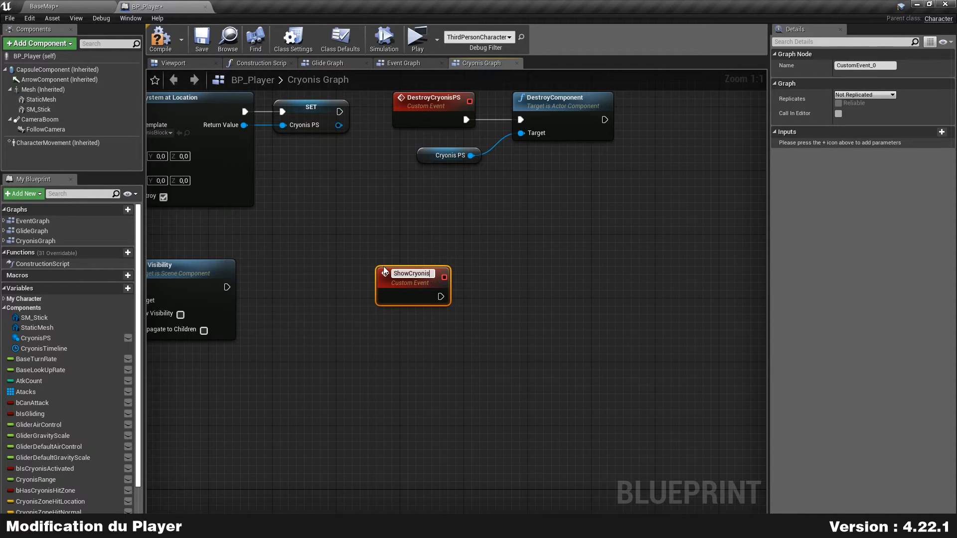
{"action": "key", "text": "Return"}
Duplicate the CryonisPS getter and Set Visibility from HideCryonisPS, connect the copy to ShowCryonisPS and enable New Visibility.
{"action": "right_click_drag", "start_coordinate": [428, 260], "coordinate": [545, 166]}
{"action": "left_click_drag", "start_coordinate": [165, 277], "coordinate": [275, 223]}
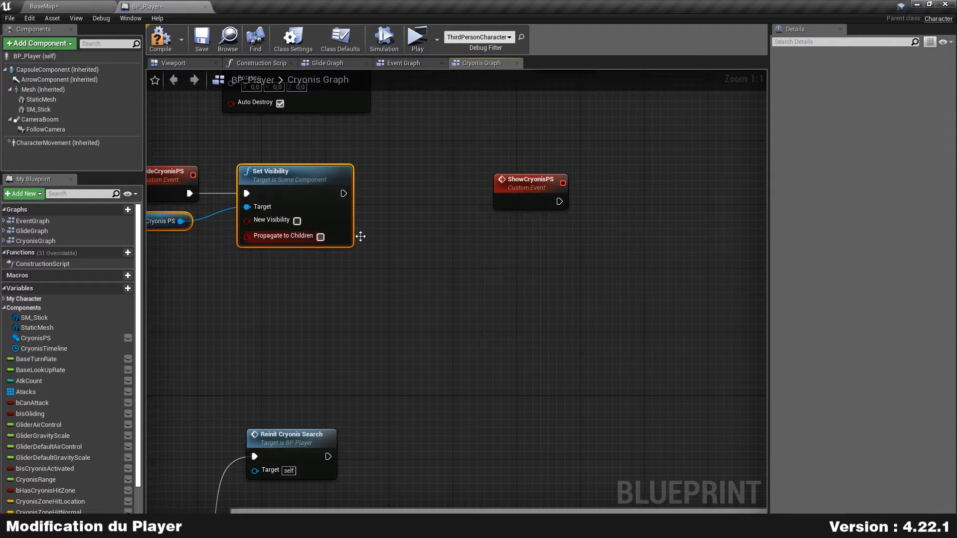
{"action": "right_click_drag", "start_coordinate": [608, 234], "coordinate": [402, 246]}
{"action": "key", "text": "ctrl+v"}
{"action": "left_click_drag", "start_coordinate": [354, 213], "coordinate": [438, 202]}
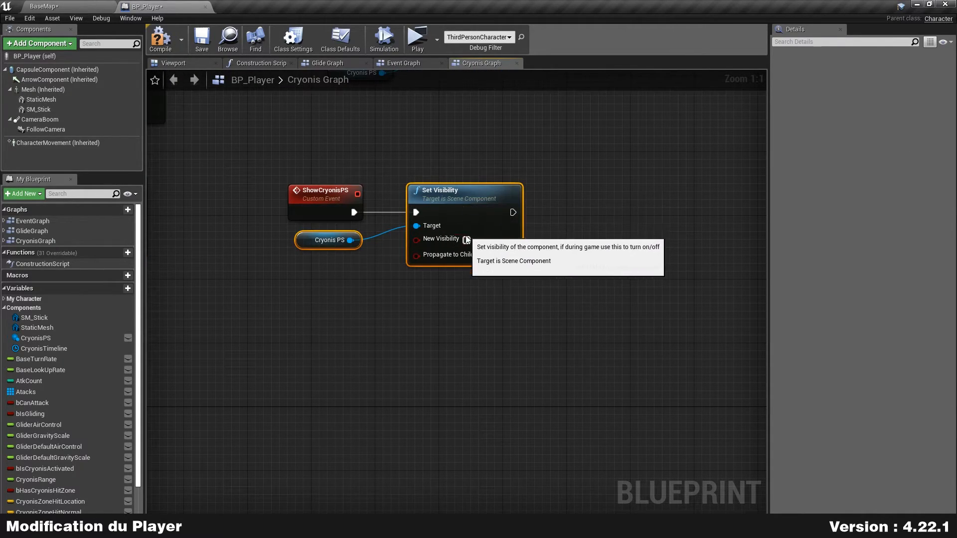
{"action": "left_click", "coordinate": [467, 240]}
{"action": "right_click_drag", "start_coordinate": [582, 234], "coordinate": [455, 237]}
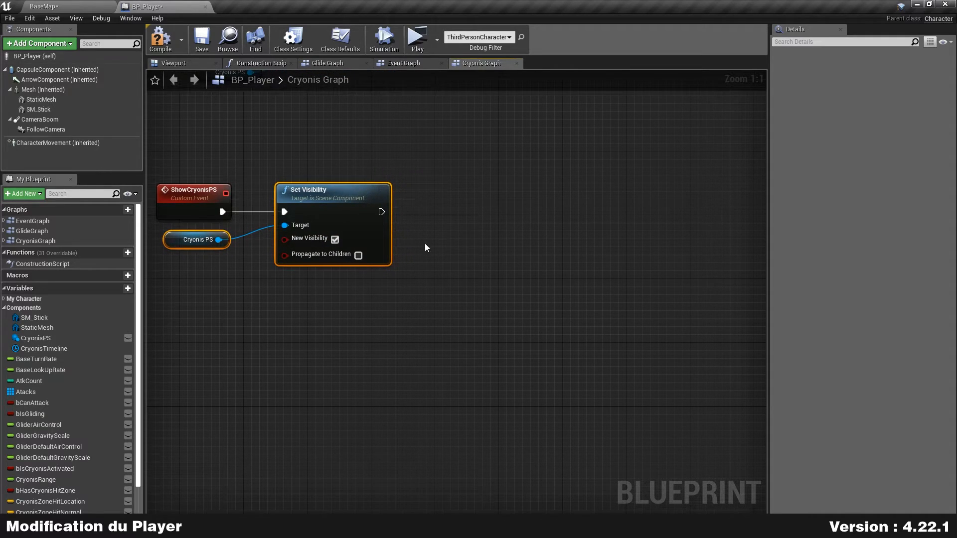
Examine how Cryonis Zone Hit Location and Hit Normal are stored and used by the SpawnActor BP Cryonis Block node.
{"action": "mouse_move", "coordinate": [538, 245]}
{"action": "right_mouse_down"}
{"action": "mouse_move", "coordinate": [522, 246]}
{"action": "mouse_move", "coordinate": [529, 238]}
{"action": "right_mouse_up"}
{"action": "scroll", "coordinate": [451, 301], "scroll_direction": "down", "scroll_amount": 3}
{"action": "right_click_drag", "start_coordinate": [394, 386], "coordinate": [482, 149]}
{"action": "scroll", "coordinate": [412, 303], "scroll_direction": "up", "scroll_amount": 2}
{"action": "right_click_drag", "start_coordinate": [411, 303], "coordinate": [437, 281]}
{"action": "left_click_drag", "start_coordinate": [439, 254], "coordinate": [701, 198]}
{"action": "scroll", "coordinate": [516, 238], "scroll_direction": "up", "scroll_amount": 1}
{"action": "scroll", "coordinate": [583, 248], "scroll_direction": "down", "scroll_amount": 1}
{"action": "right_click_drag", "start_coordinate": [583, 248], "coordinate": [468, 263]}
{"action": "left_click_drag", "start_coordinate": [342, 272], "coordinate": [601, 208]}
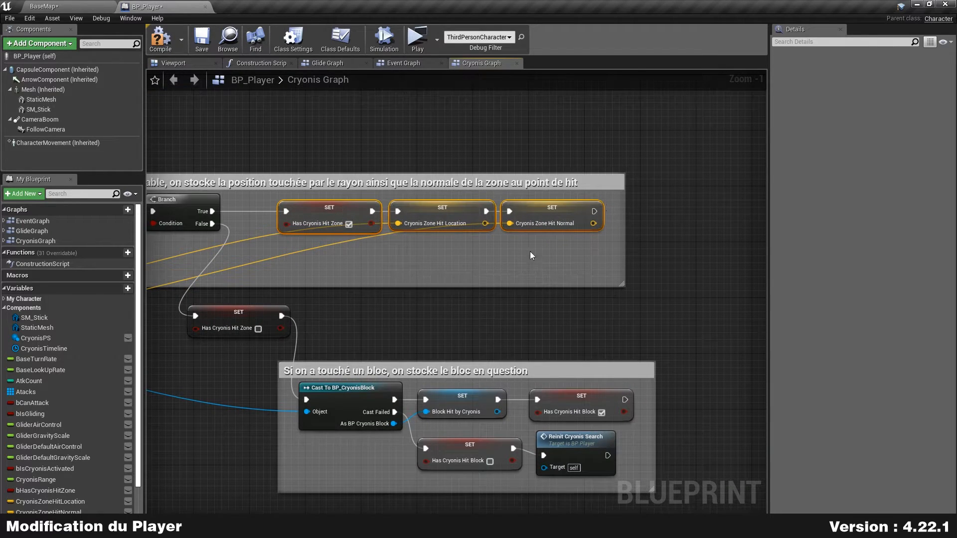
{"action": "left_click", "coordinate": [462, 271]}
{"action": "left_click", "coordinate": [438, 226]}
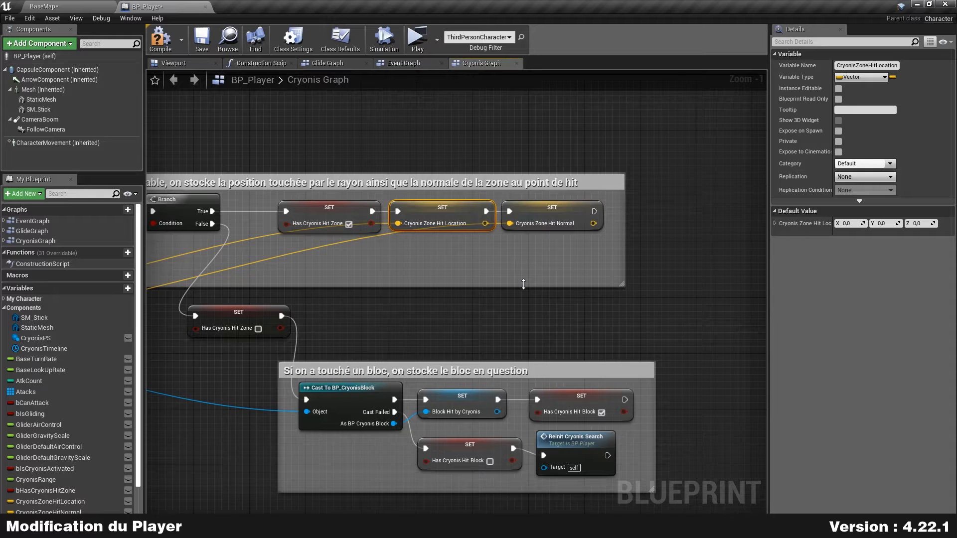
{"action": "left_click", "coordinate": [577, 227]}
{"action": "scroll", "coordinate": [549, 299], "scroll_direction": "down", "scroll_amount": 4}
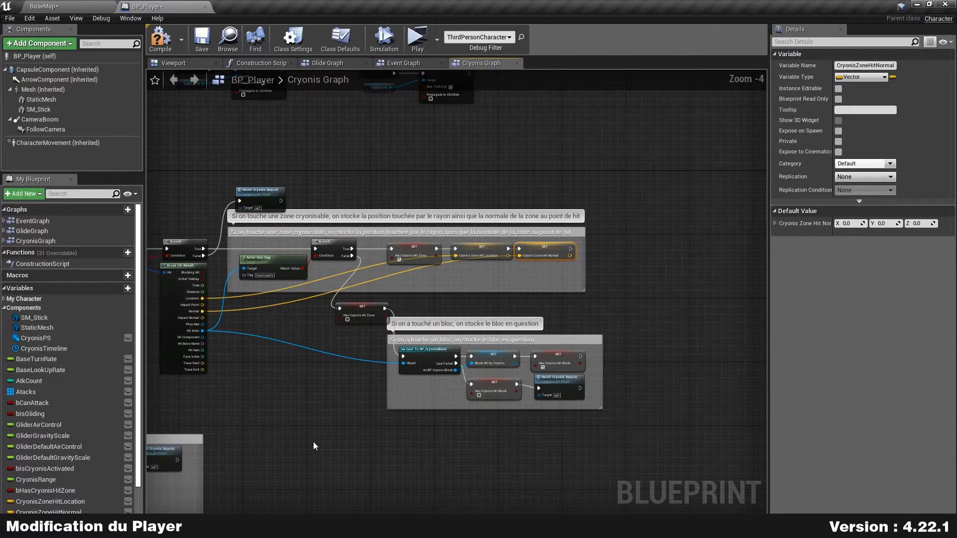
{"action": "right_click_drag", "start_coordinate": [314, 444], "coordinate": [571, 255]}
{"action": "scroll", "coordinate": [348, 310], "scroll_direction": "up", "scroll_amount": 5}
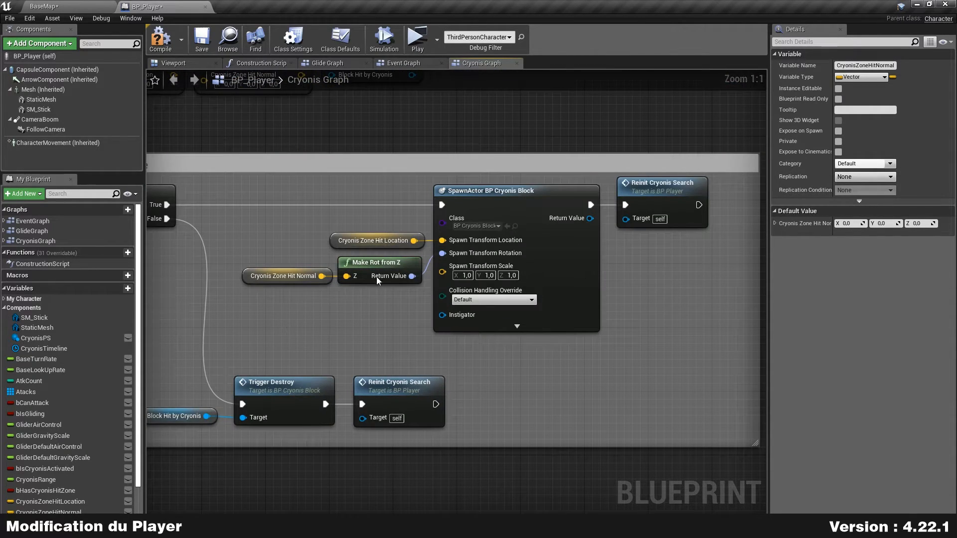
{"action": "left_click", "coordinate": [374, 280]}
{"action": "scroll", "coordinate": [605, 262], "scroll_direction": "down", "scroll_amount": 6}
{"action": "right_click_drag", "start_coordinate": [714, 222], "coordinate": [411, 407]}
{"action": "scroll", "coordinate": [501, 239], "scroll_direction": "up", "scroll_amount": 2}
{"action": "scroll", "coordinate": [478, 239], "scroll_direction": "up", "scroll_amount": 4}
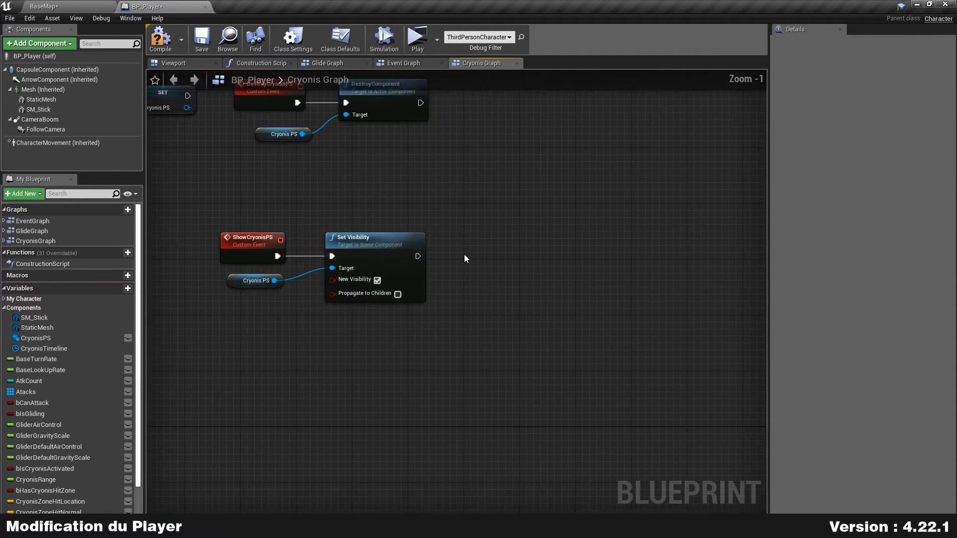
Duplicate the CryonisPS getter beside ShowCryonisPS's Set Visibility and add a SetWorldLocationAndRotation node with it as Target.
{"action": "right_click_drag", "start_coordinate": [478, 237], "coordinate": [552, 189]}
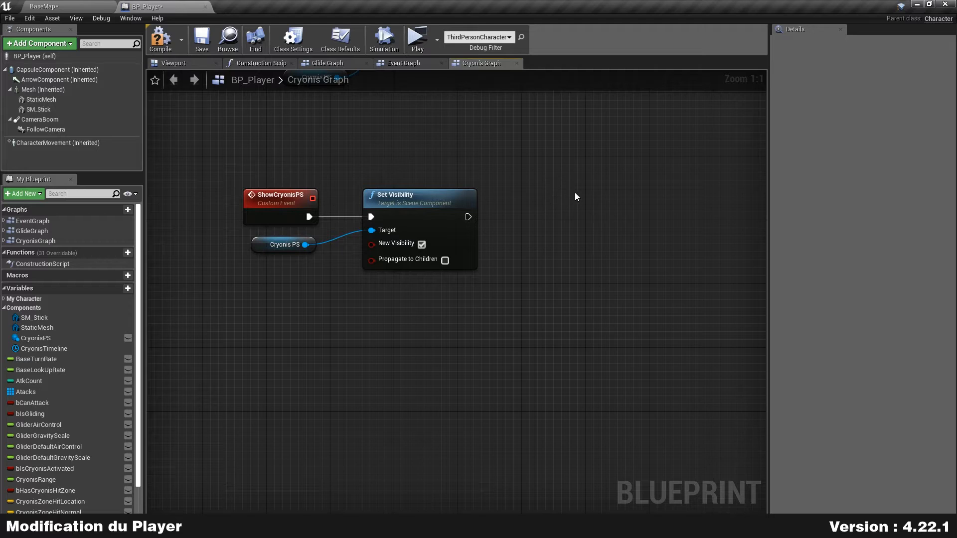
{"action": "right_click_drag", "start_coordinate": [498, 234], "coordinate": [432, 235]}
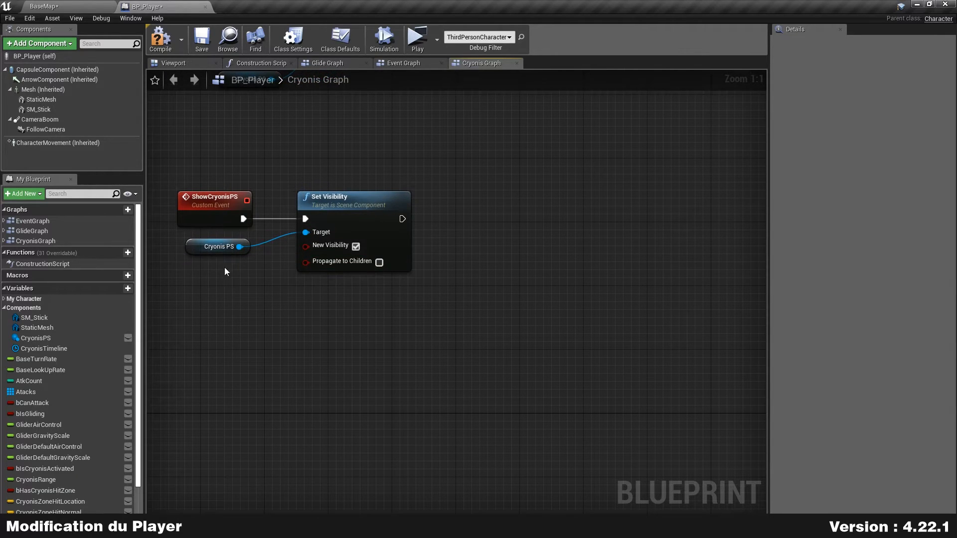
{"action": "left_click", "coordinate": [219, 247]}
{"action": "key", "text": "ctrl+c"}
{"action": "key", "text": "ctrl+v"}
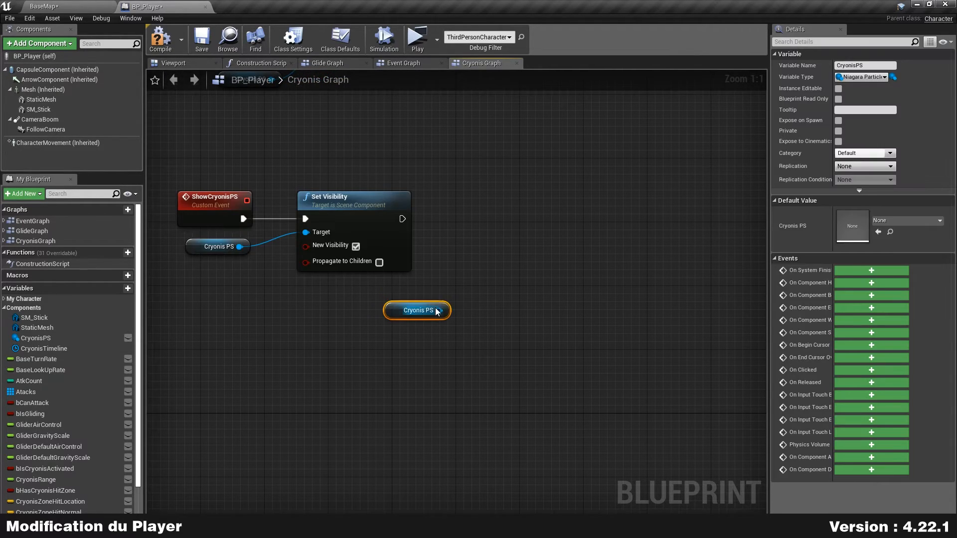
{"action": "left_click_drag", "start_coordinate": [434, 311], "coordinate": [473, 255]}
{"action": "right_click_drag", "start_coordinate": [473, 255], "coordinate": [407, 262]}
{"action": "left_click_drag", "start_coordinate": [407, 263], "coordinate": [468, 233]}
{"action": "type", "text": "setwor"}
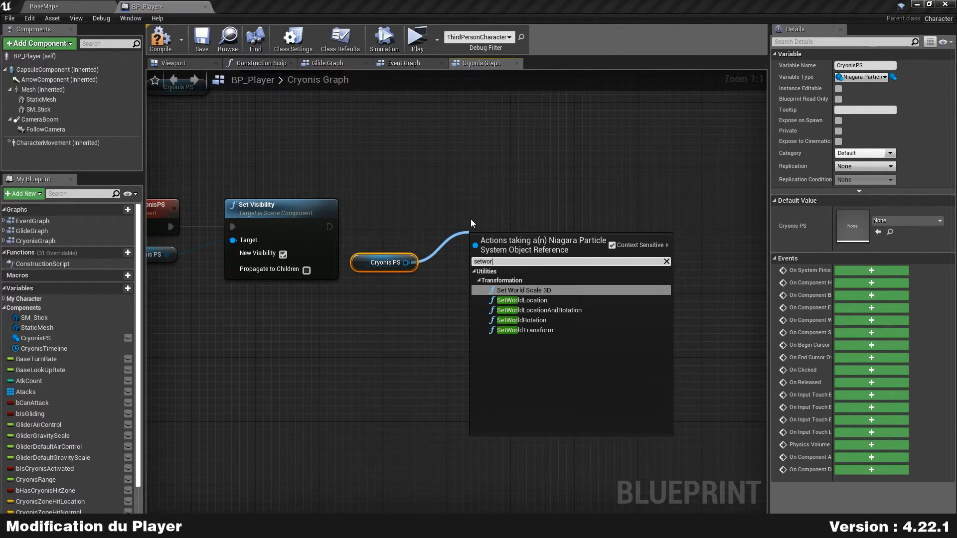
{"action": "type", "text": "ldlocation"}
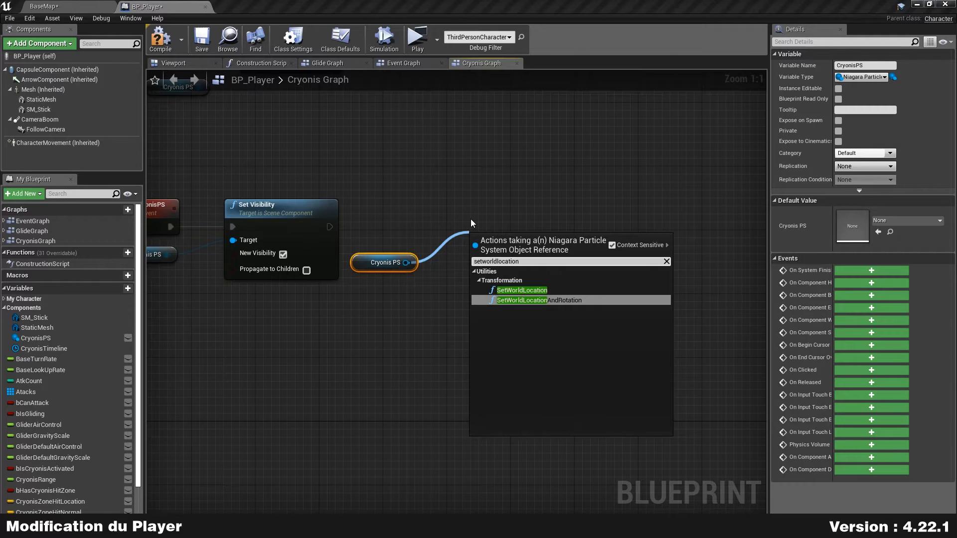
{"action": "key", "text": "Return"}
Connect Set Visibility to SetWorldLocationAndRotation and shift that node and its CryonisPS getter further along the ShowCryonisPS chain.
{"action": "left_click_drag", "start_coordinate": [330, 227], "coordinate": [509, 230]}
{"action": "left_click", "coordinate": [352, 263]}
{"action": "left_click_drag", "start_coordinate": [371, 262], "coordinate": [406, 242]}
{"action": "left_click", "coordinate": [518, 206], "text": "ctrl"}
{"action": "left_click_drag", "start_coordinate": [519, 206], "coordinate": [582, 207]}
{"action": "left_click", "coordinate": [439, 304]}
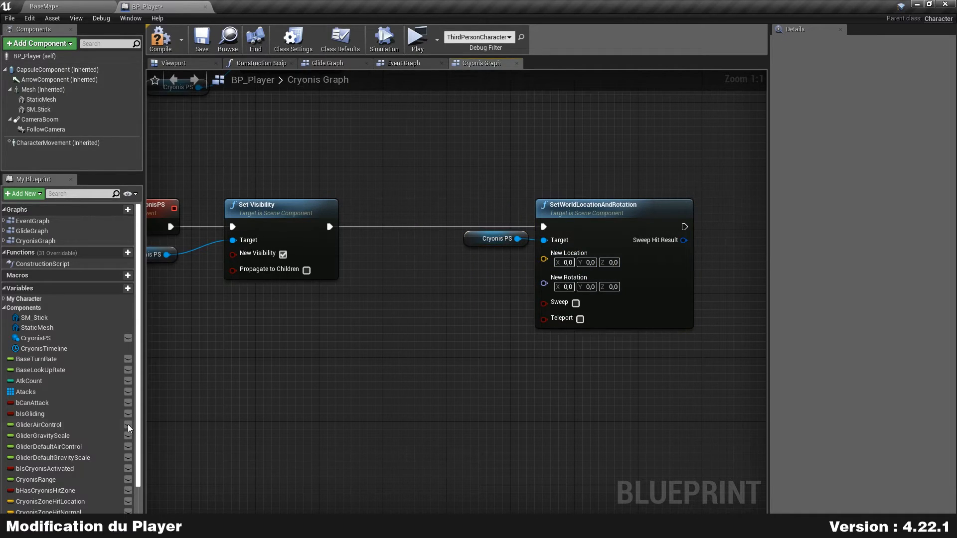
Add a CryonisZoneHitLocation getter and connect it to New Location on SetWorldLocationAndRotation.
{"action": "scroll", "coordinate": [74, 427], "scroll_direction": "down", "scroll_amount": 3}
{"action": "left_click_drag", "start_coordinate": [50, 465], "coordinate": [499, 271]}
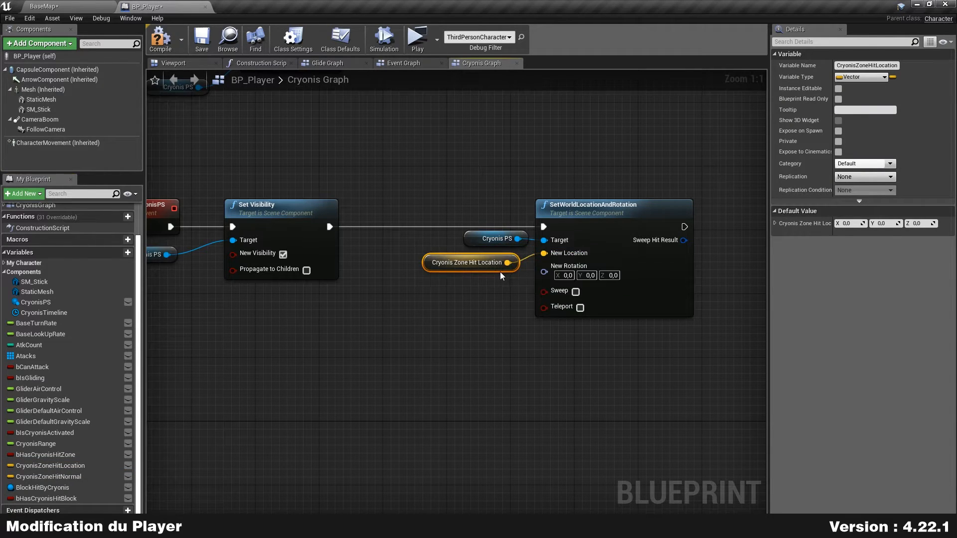
{"action": "left_click", "coordinate": [499, 284]}
Add a CryonisZoneHitNormal getter and feed it through Make Rot from Z into New Rotation on SetWorldLocationAndRotation.
{"action": "left_click_drag", "start_coordinate": [53, 478], "coordinate": [320, 308]}
{"action": "left_click_drag", "start_coordinate": [404, 311], "coordinate": [452, 302]}
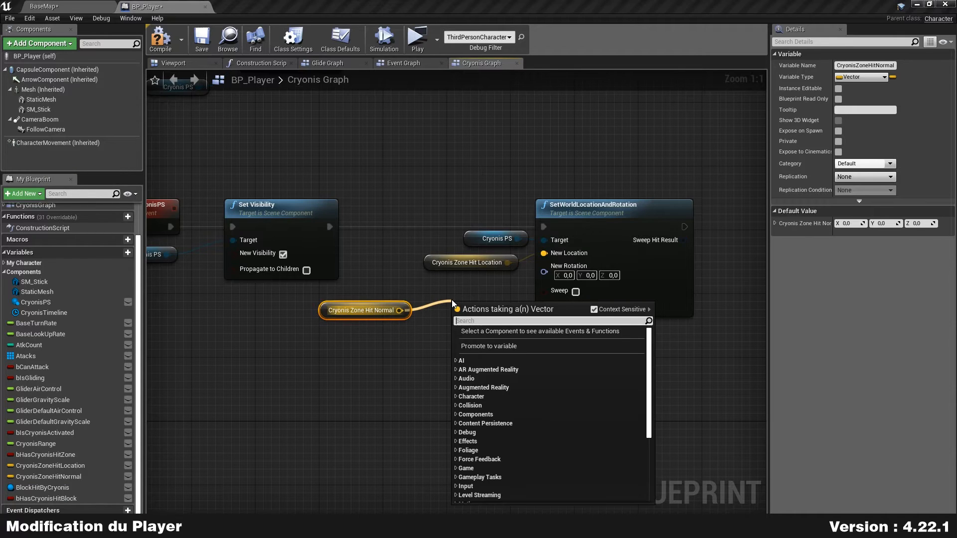
{"action": "type", "text": "maker"}
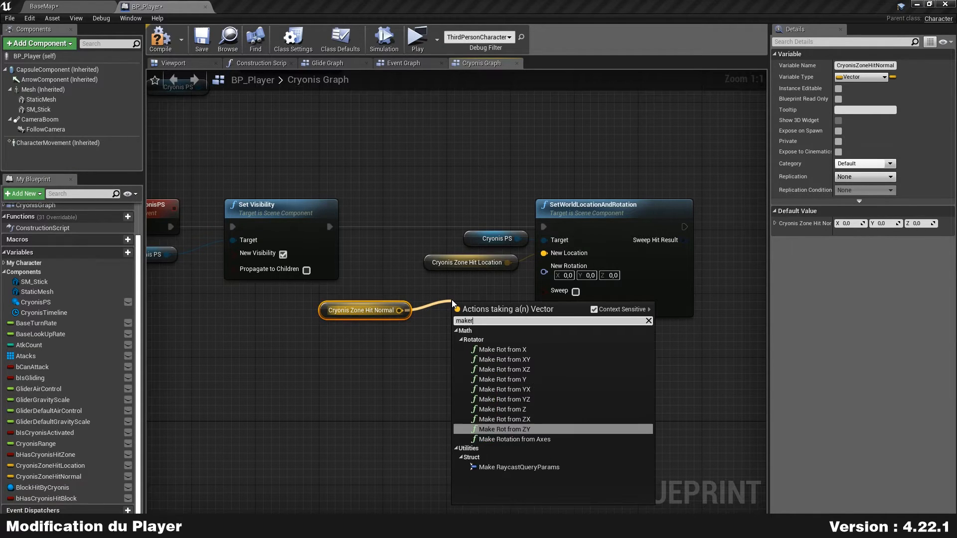
{"action": "type", "text": "otfromz"}
{"action": "key", "text": "Up"}
{"action": "key", "text": "Up"}
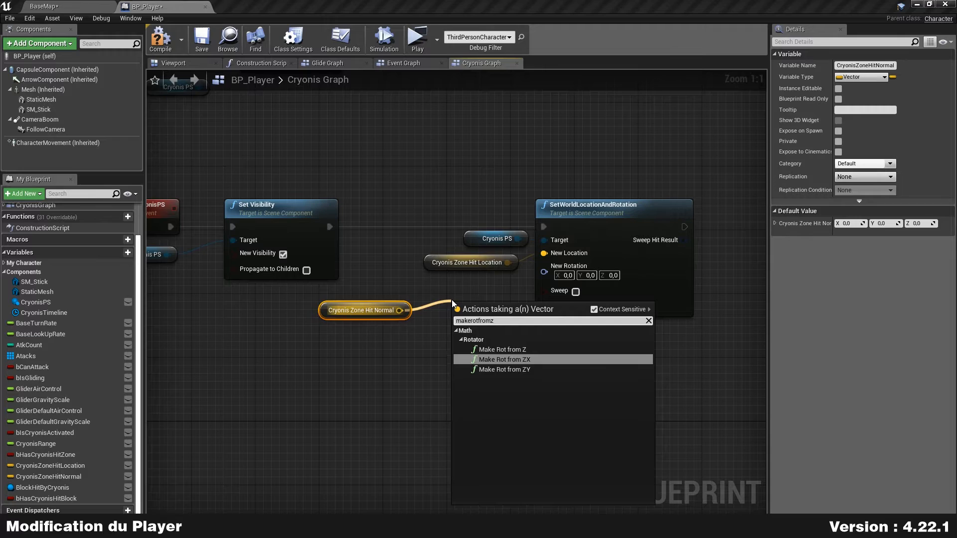
{"action": "key", "text": "Return"}
{"action": "left_click_drag", "start_coordinate": [498, 308], "coordinate": [546, 272]}
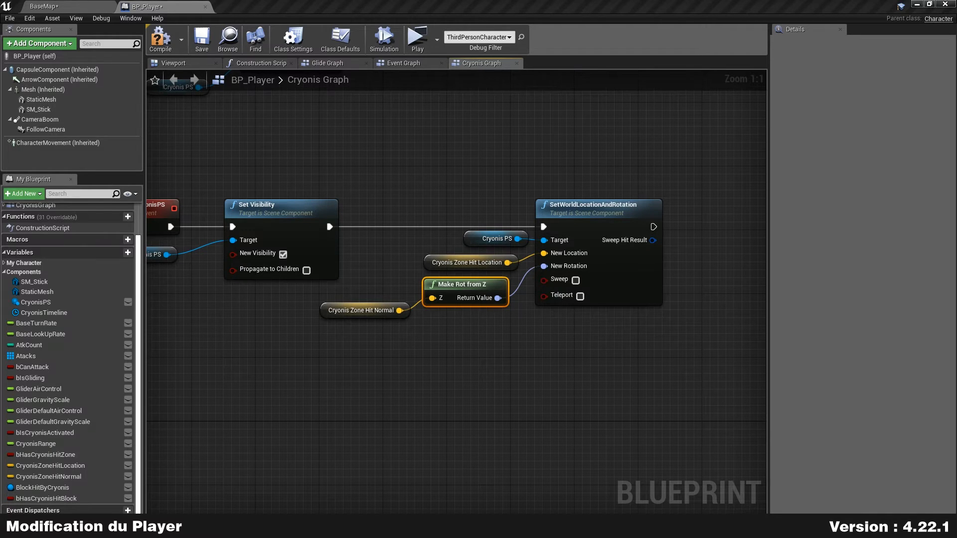
Compile and save BP_Player.
{"action": "left_click", "coordinate": [369, 410]}
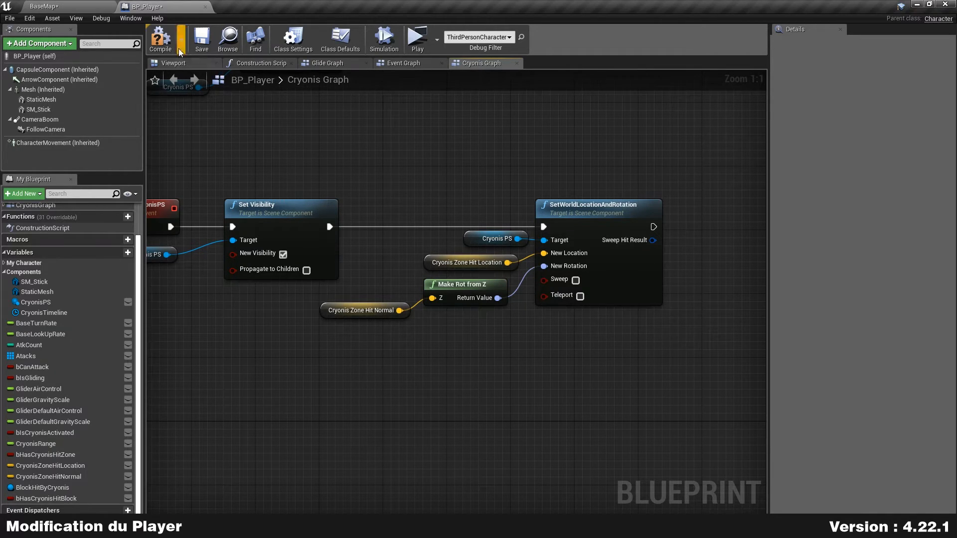
{"action": "left_click", "coordinate": [202, 40]}
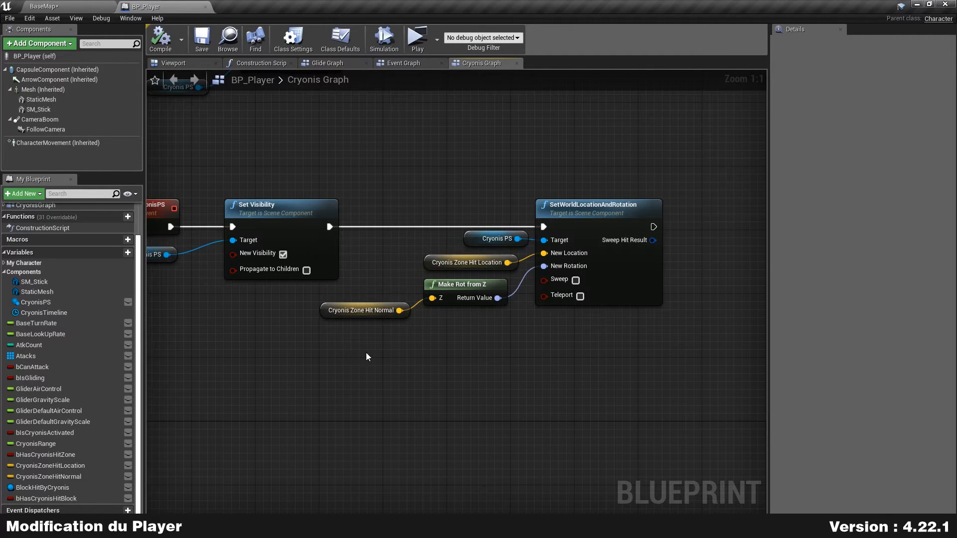
Review the four CryonisPS event chains and the TriggerCryonisSearch chain in the Cryonis Graph.
{"action": "scroll", "coordinate": [366, 353], "scroll_direction": "down", "scroll_amount": 3}
{"action": "right_click_drag", "start_coordinate": [312, 345], "coordinate": [632, 325]}
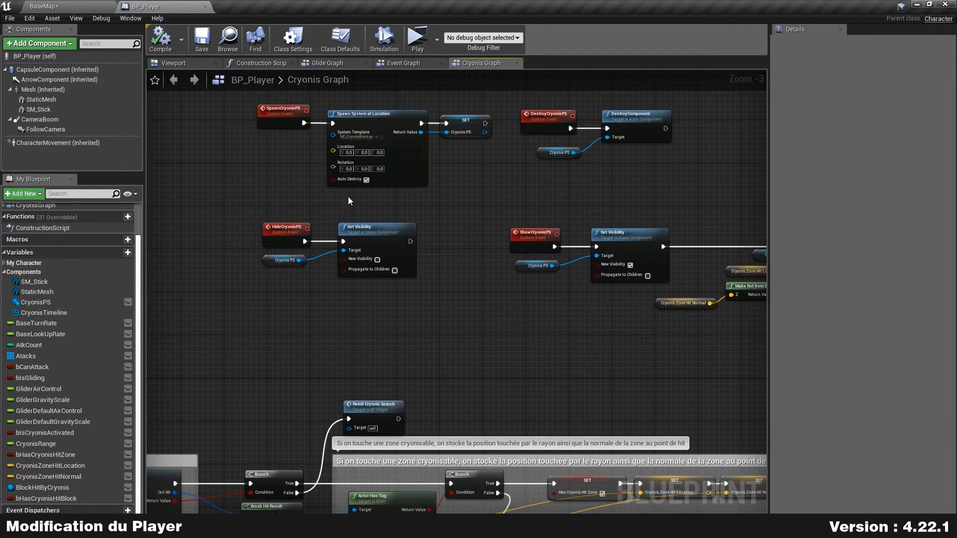
{"action": "right_click_drag", "start_coordinate": [340, 199], "coordinate": [340, 244]}
{"action": "scroll", "coordinate": [300, 181], "scroll_direction": "up", "scroll_amount": 3}
{"action": "left_click_drag", "start_coordinate": [265, 242], "coordinate": [575, 124]}
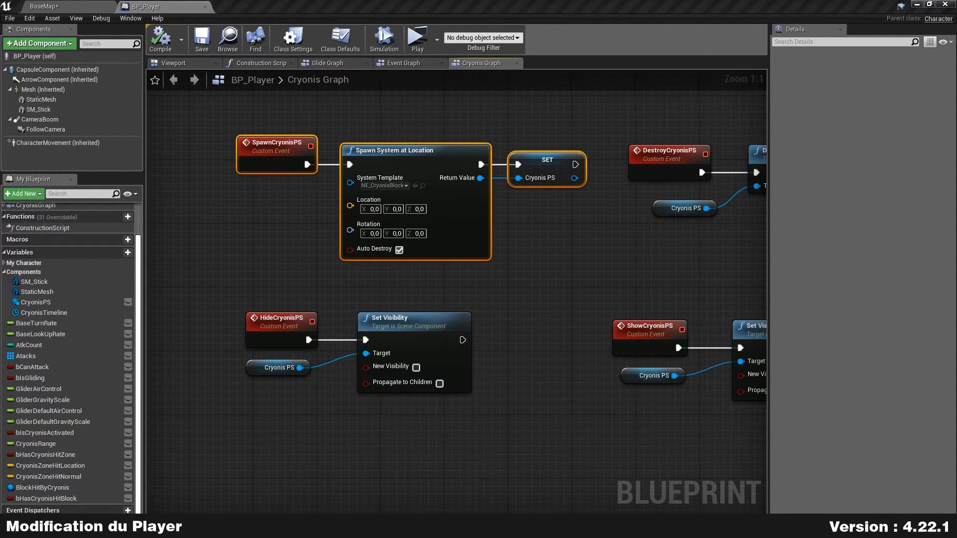
{"action": "left_click", "coordinate": [284, 438]}
{"action": "scroll", "coordinate": [272, 435], "scroll_direction": "down", "scroll_amount": 3}
{"action": "right_click_drag", "start_coordinate": [267, 431], "coordinate": [766, 82]}
{"action": "right_click_drag", "start_coordinate": [465, 390], "coordinate": [669, 349]}
{"action": "scroll", "coordinate": [435, 341], "scroll_direction": "up", "scroll_amount": 2}
{"action": "right_click_drag", "start_coordinate": [202, 347], "coordinate": [310, 330]}
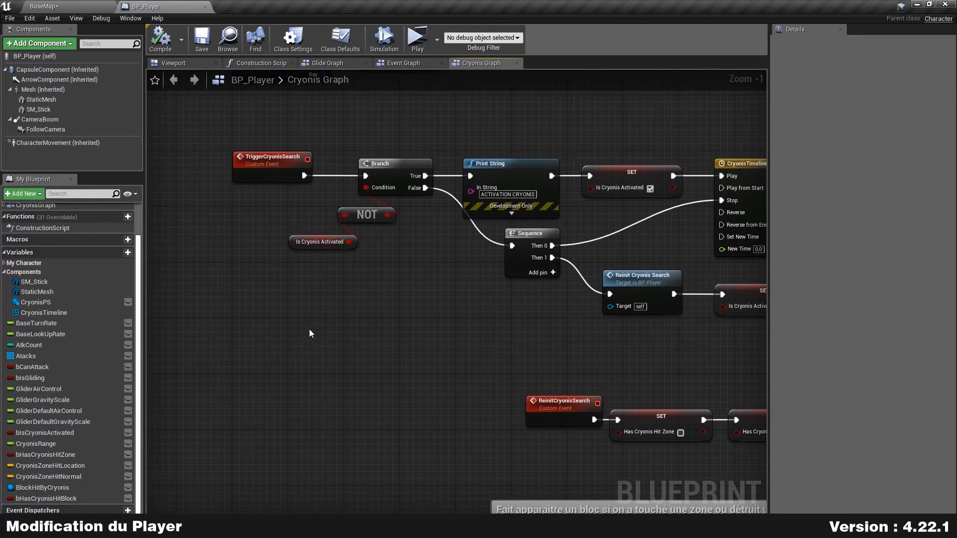
Shift the TriggerCryonisSearch nodes that precede Cryonis Timeline away from it, together with the Reinit Cryonis Search branch, to free space.
{"action": "scroll", "coordinate": [310, 333], "scroll_direction": "down", "scroll_amount": 2}
{"action": "left_click_drag", "start_coordinate": [464, 263], "coordinate": [606, 211]}
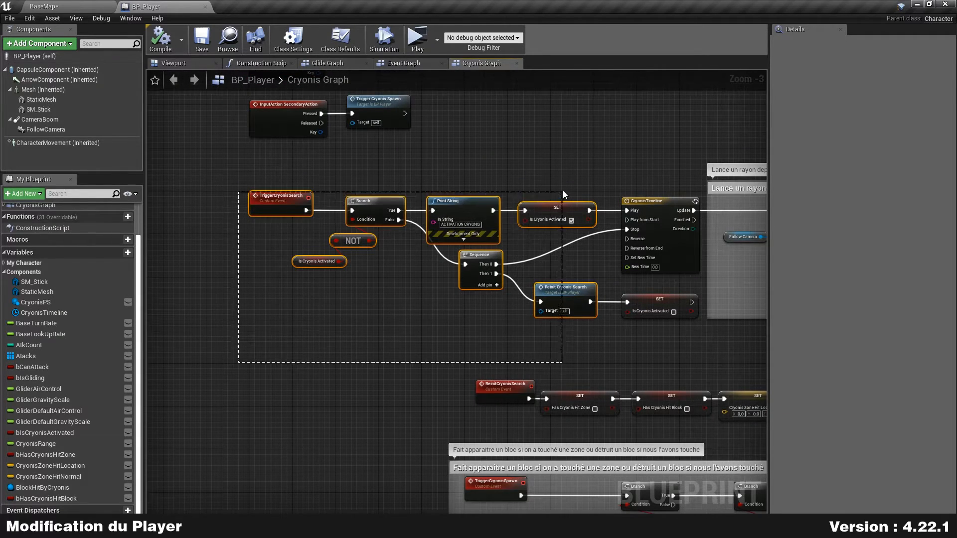
{"action": "left_click", "coordinate": [641, 305], "text": "shift"}
{"action": "key", "text": "Left"}
{"action": "key", "text": "Left"}
{"action": "key", "text": "Left"}
{"action": "key", "text": "Left"}
{"action": "key", "text": "Left"}
{"action": "key", "text": "Left"}
{"action": "key", "text": "Left"}
{"action": "key", "text": "Left"}
{"action": "key", "text": "Left"}
{"action": "key", "text": "Left"}
{"action": "key", "text": "Left"}
{"action": "key", "text": "Left"}
{"action": "key", "text": "Left"}
{"action": "key", "text": "Left"}
{"action": "key", "text": "Left"}
{"action": "key", "text": "Left"}
{"action": "key", "text": "Left"}
{"action": "key", "text": "Left"}
{"action": "key", "text": "Left"}
{"action": "key", "text": "Left"}
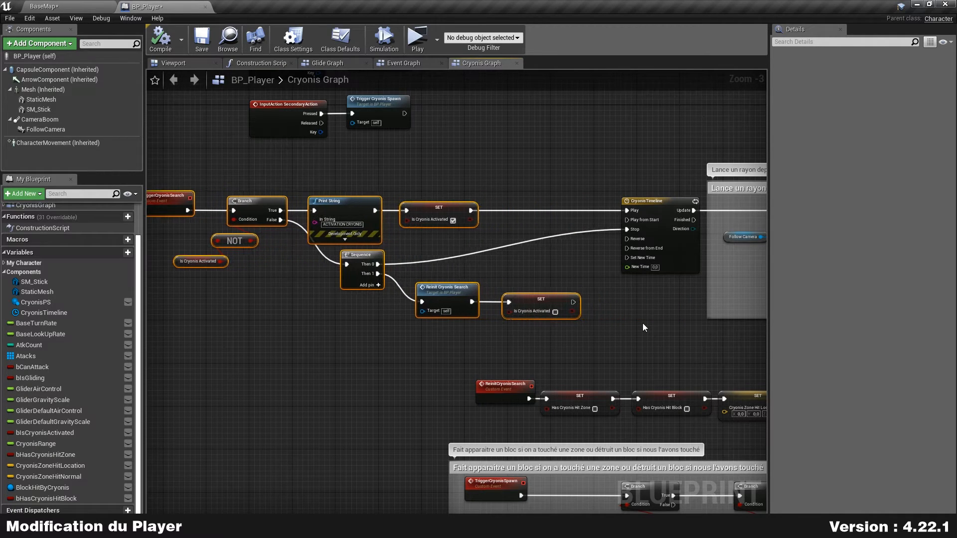
Insert a Spawn Cryonis PS call between the enabled Is Cryonis Activated setter and the Play input of CryonisTimeline, aligned with the chain.
{"action": "scroll", "coordinate": [331, 214], "scroll_direction": "up", "scroll_amount": 3}
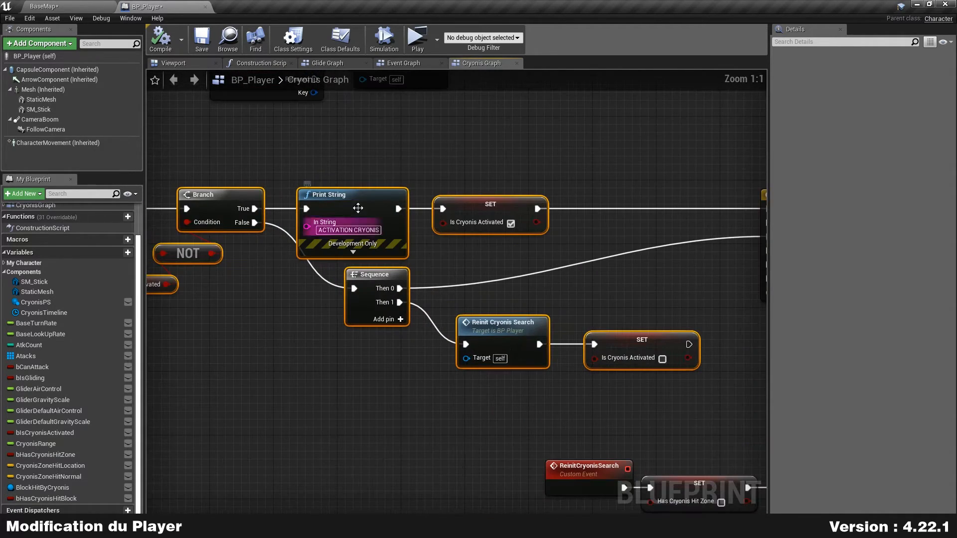
{"action": "right_click_drag", "start_coordinate": [474, 258], "coordinate": [334, 267]}
{"action": "left_click", "coordinate": [379, 222]}
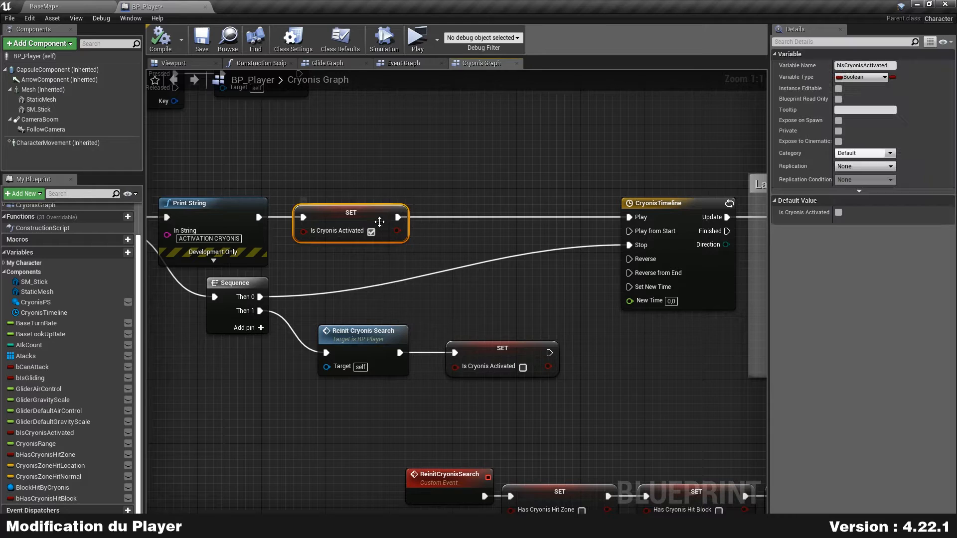
{"action": "right_click_drag", "start_coordinate": [463, 240], "coordinate": [457, 244]}
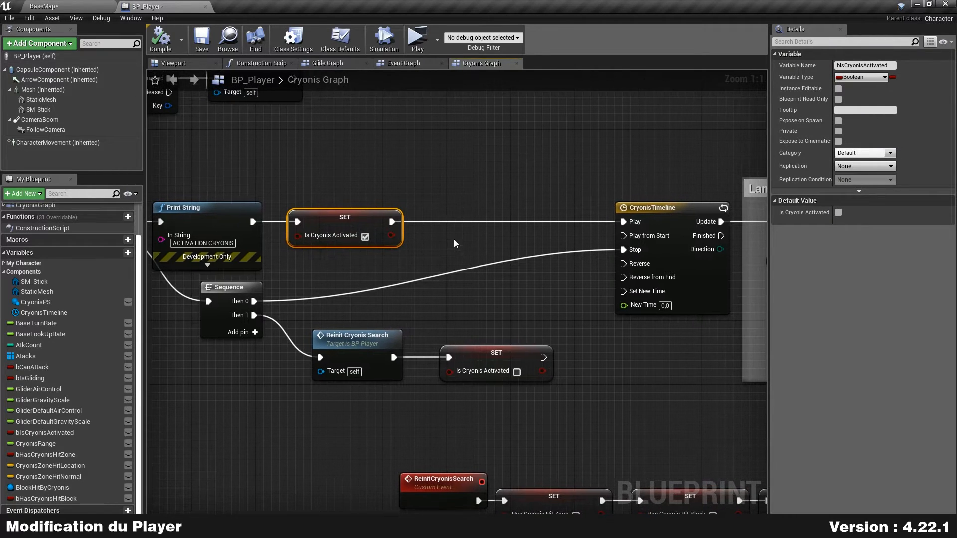
{"action": "left_click_drag", "start_coordinate": [392, 220], "coordinate": [467, 224]}
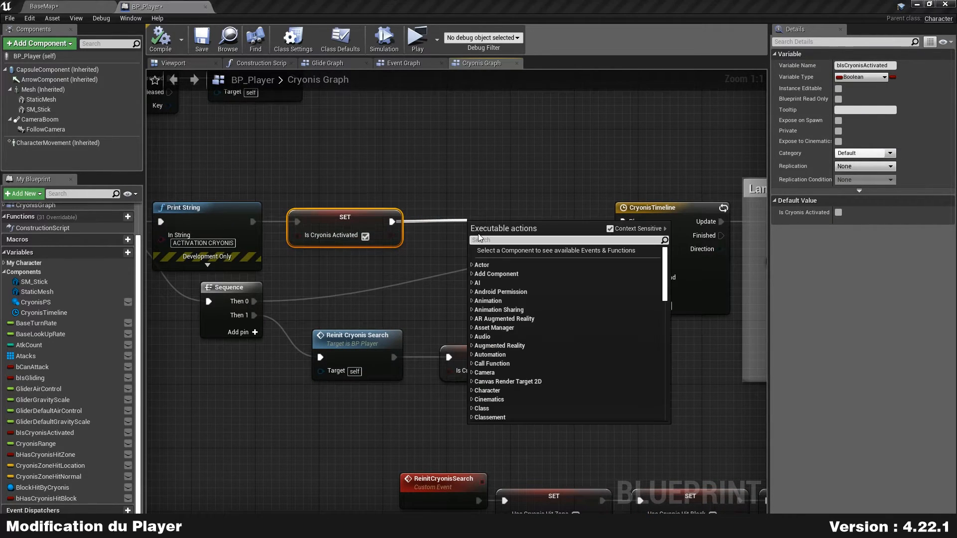
{"action": "type", "text": "spawncr"}
{"action": "key", "text": "Return"}
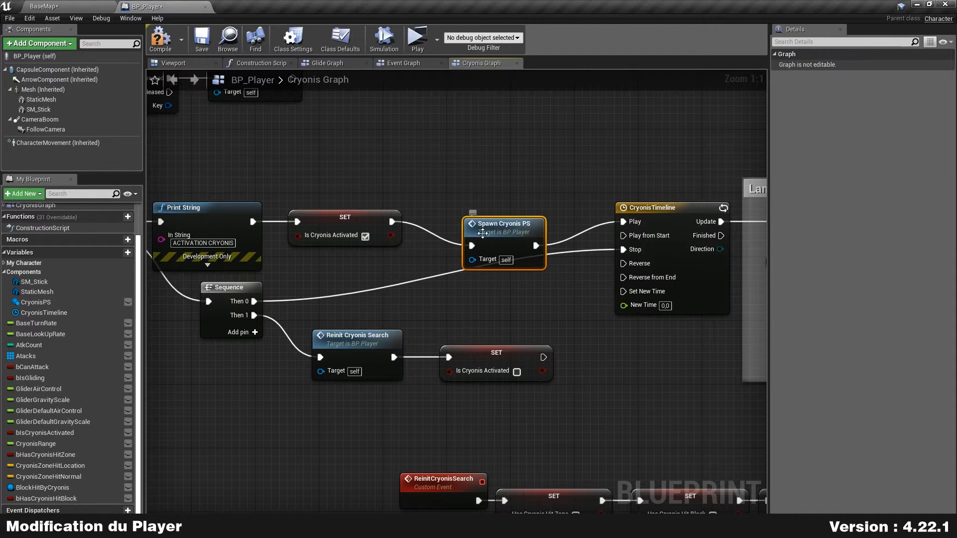
{"action": "left_click_drag", "start_coordinate": [512, 232], "coordinate": [494, 208]}
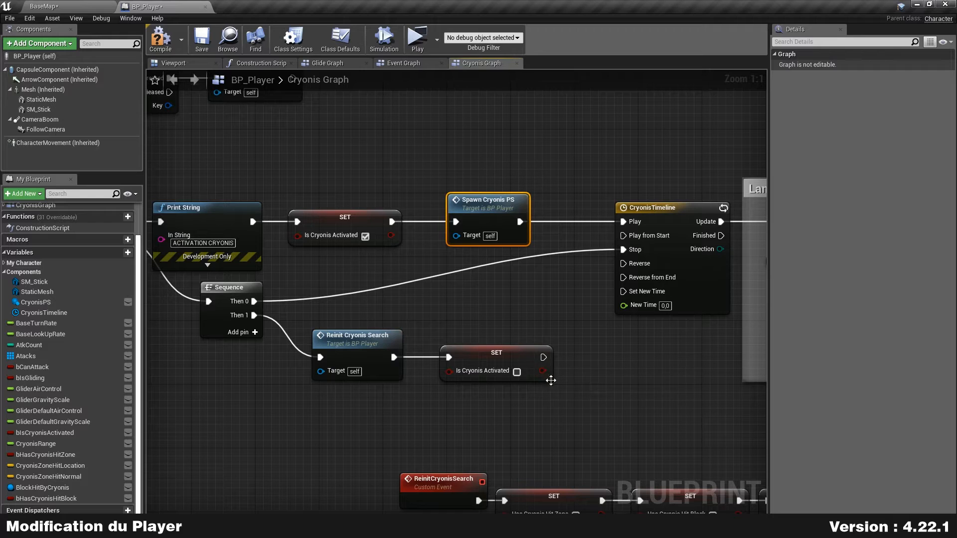
Insert a Print String node between Reinit Cryonis Search and the unchecked Is Cryonis Activated setter, shifting the setter to make room.
{"action": "right_click_drag", "start_coordinate": [300, 330], "coordinate": [431, 337]}
{"action": "right_click_drag", "start_coordinate": [209, 191], "coordinate": [283, 189]}
{"action": "right_click_drag", "start_coordinate": [491, 348], "coordinate": [329, 330]}
{"action": "scroll", "coordinate": [527, 337], "scroll_direction": "up", "scroll_amount": 1}
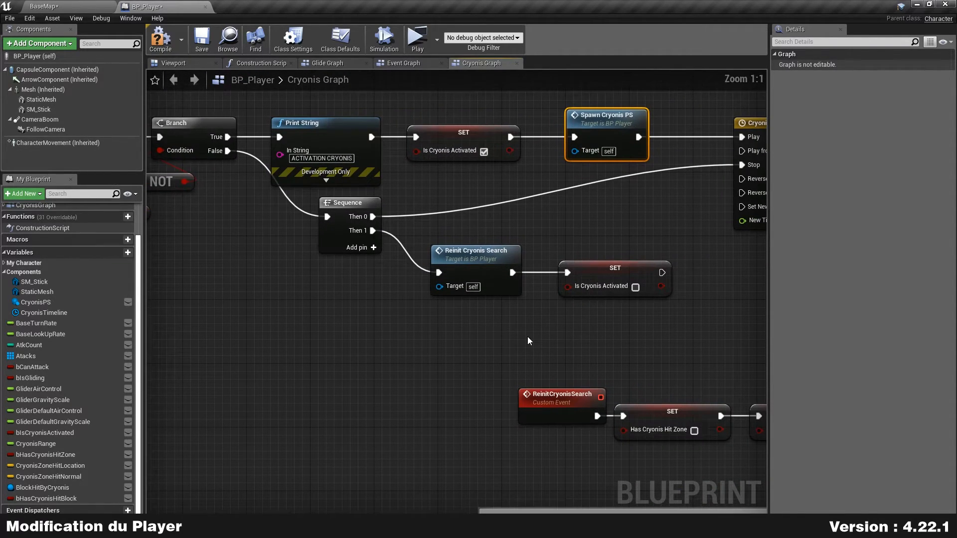
{"action": "scroll", "coordinate": [529, 336], "scroll_direction": "down", "scroll_amount": 1}
{"action": "right_click_drag", "start_coordinate": [572, 318], "coordinate": [500, 331]}
{"action": "left_click_drag", "start_coordinate": [543, 293], "coordinate": [617, 293]}
{"action": "left_click_drag", "start_coordinate": [441, 294], "coordinate": [486, 293]}
{"action": "type", "text": "print"}
{"action": "key", "text": "Return"}
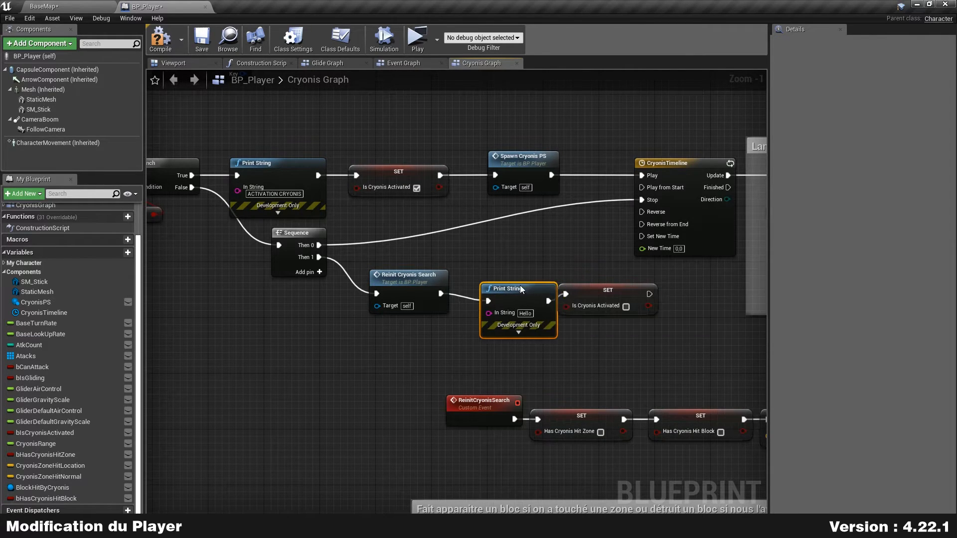
{"action": "left_click_drag", "start_coordinate": [520, 285], "coordinate": [513, 277]}
Set the new Print String's text to CRYONIS INACTIVE and rearrange the surrounding nodes to fit it.
{"action": "scroll", "coordinate": [524, 313], "scroll_direction": "up", "scroll_amount": 1}
{"action": "left_click", "coordinate": [509, 305]}
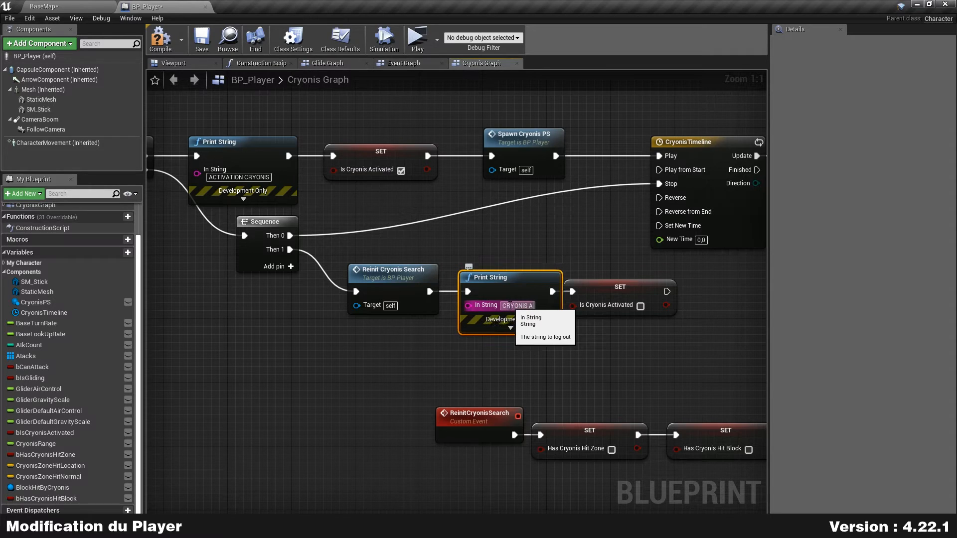
{"action": "type", "text": "CRYONIS INACTIVE"}
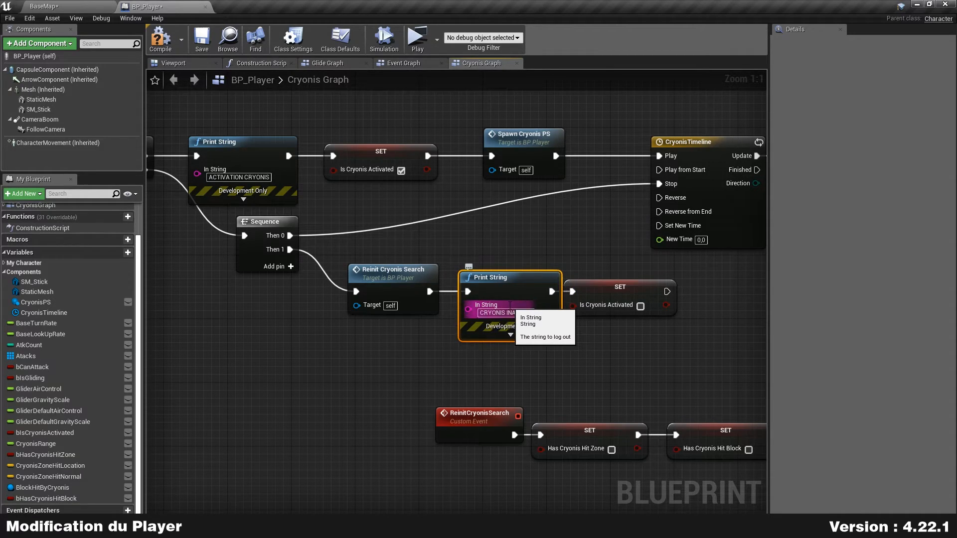
{"action": "right_click_drag", "start_coordinate": [602, 352], "coordinate": [497, 354]}
{"action": "left_click_drag", "start_coordinate": [509, 289], "coordinate": [517, 291]}
{"action": "left_click", "coordinate": [528, 324]}
{"action": "right_click_drag", "start_coordinate": [290, 366], "coordinate": [262, 360]}
{"action": "left_click_drag", "start_coordinate": [262, 360], "coordinate": [465, 291]}
{"action": "left_click", "coordinate": [557, 318]}
Add a Destroy Cryonis PS call after the unchecked Is Cryonis Activated setter and align it with the chain.
{"action": "right_click_drag", "start_coordinate": [593, 311], "coordinate": [513, 313]}
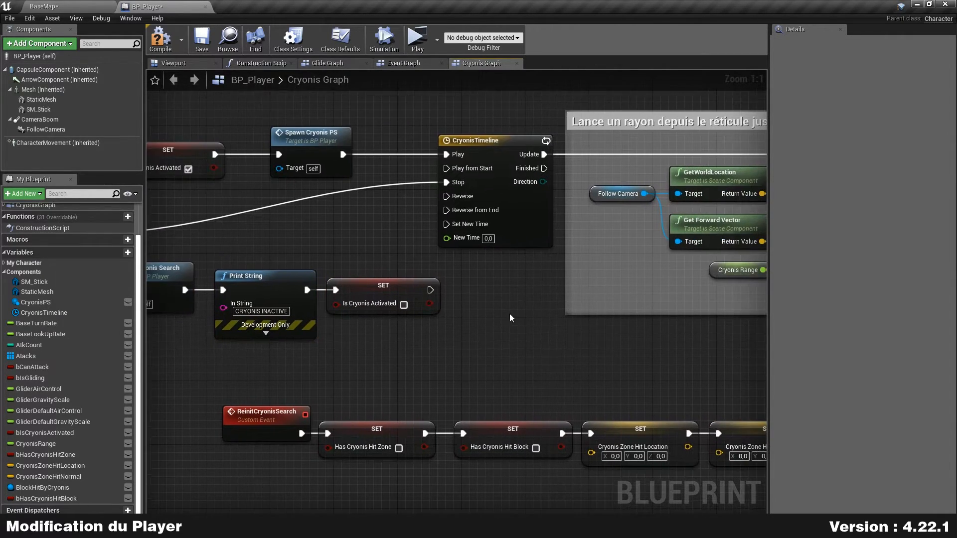
{"action": "left_click_drag", "start_coordinate": [431, 290], "coordinate": [483, 288]}
{"action": "type", "text": "destroy"}
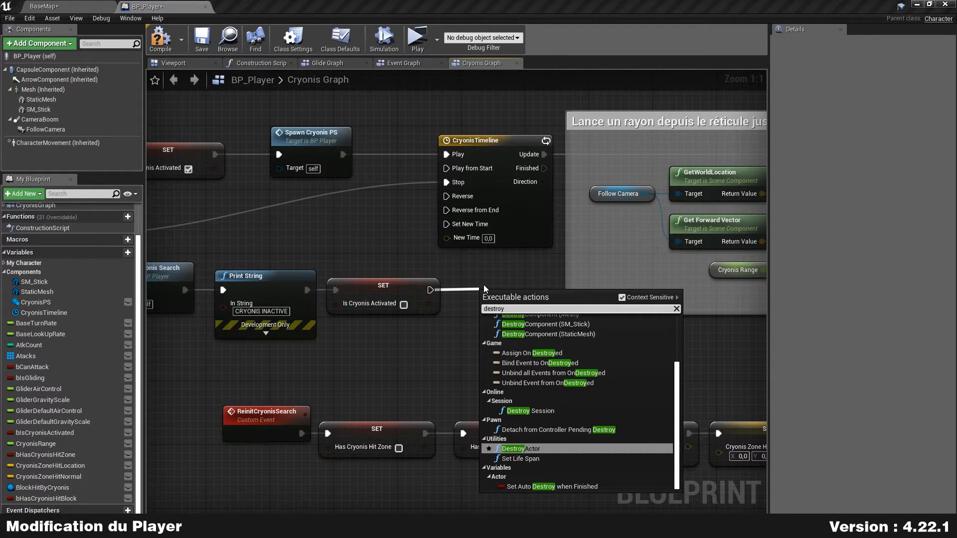
{"action": "type", "text": "cry"}
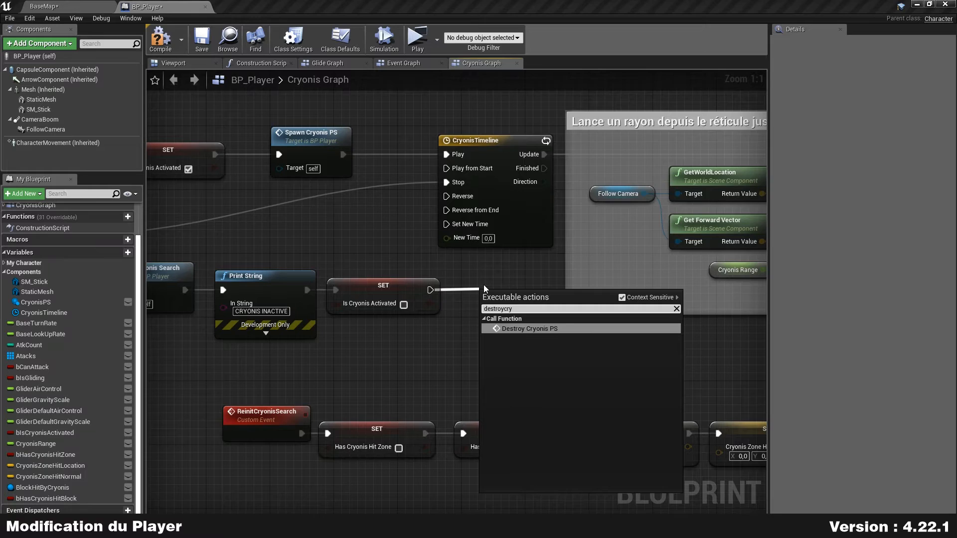
{"action": "key", "text": "Return"}
{"action": "left_click_drag", "start_coordinate": [484, 288], "coordinate": [460, 264]}
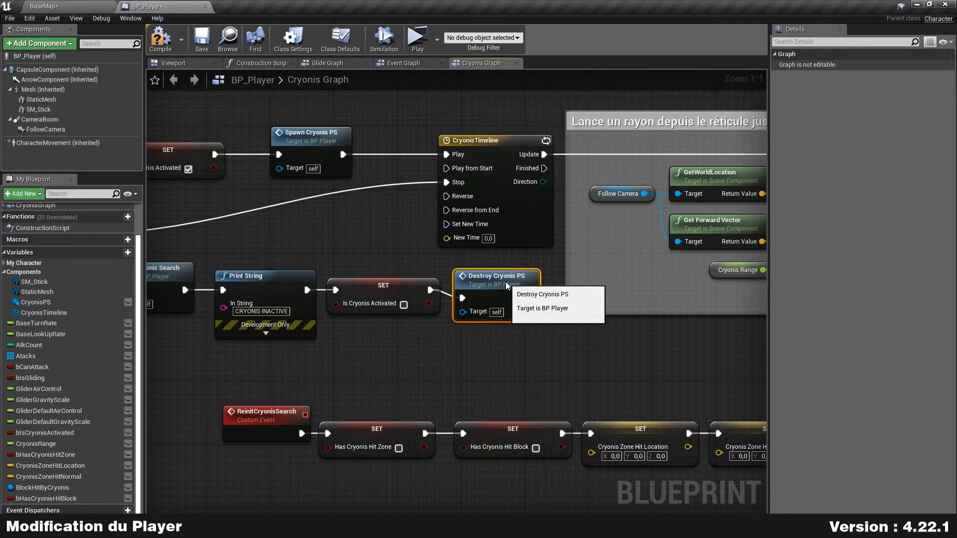
{"action": "left_click", "coordinate": [379, 238]}
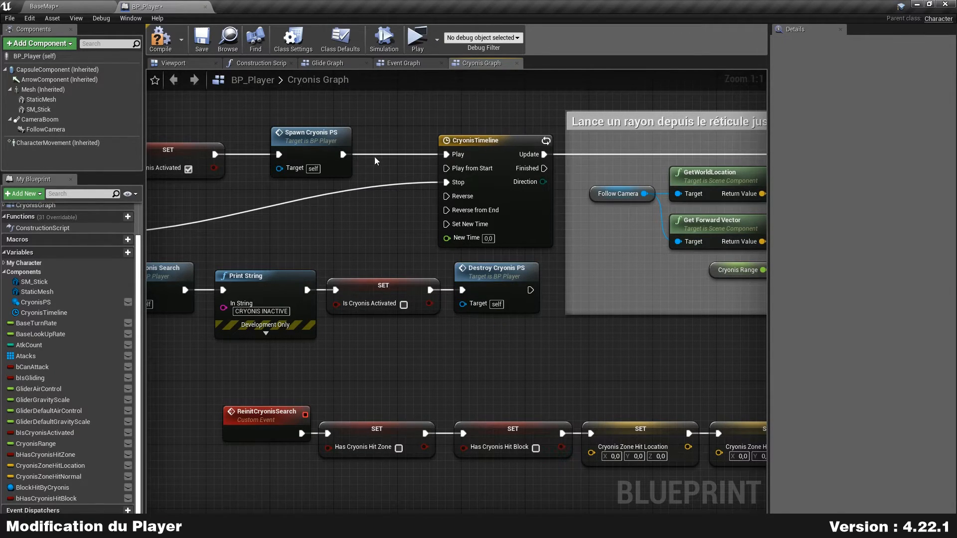
Add a Hide Cryonis PS call after the Reinit Cryonis Search node on the hit-result Branch's False path, aligned beside it.
{"action": "right_click_drag", "start_coordinate": [663, 294], "coordinate": [423, 201]}
{"action": "right_click_drag", "start_coordinate": [656, 275], "coordinate": [426, 363]}
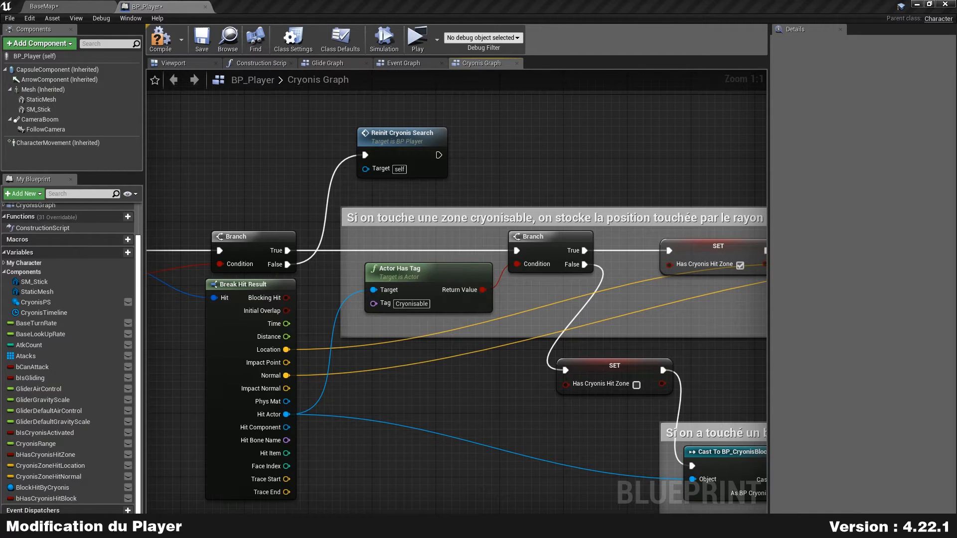
{"action": "left_click_drag", "start_coordinate": [438, 155], "coordinate": [495, 151]}
{"action": "type", "text": "hidecry"}
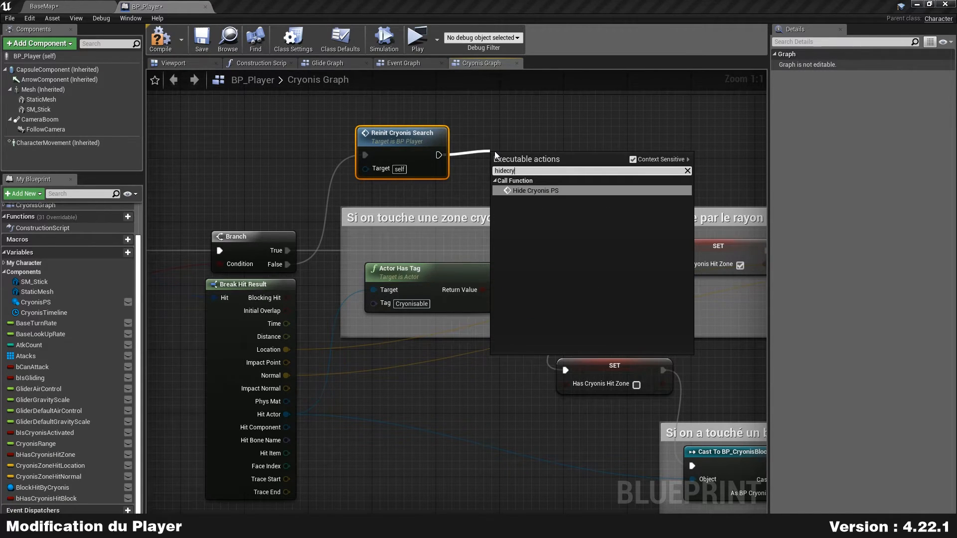
{"action": "key", "text": "Return"}
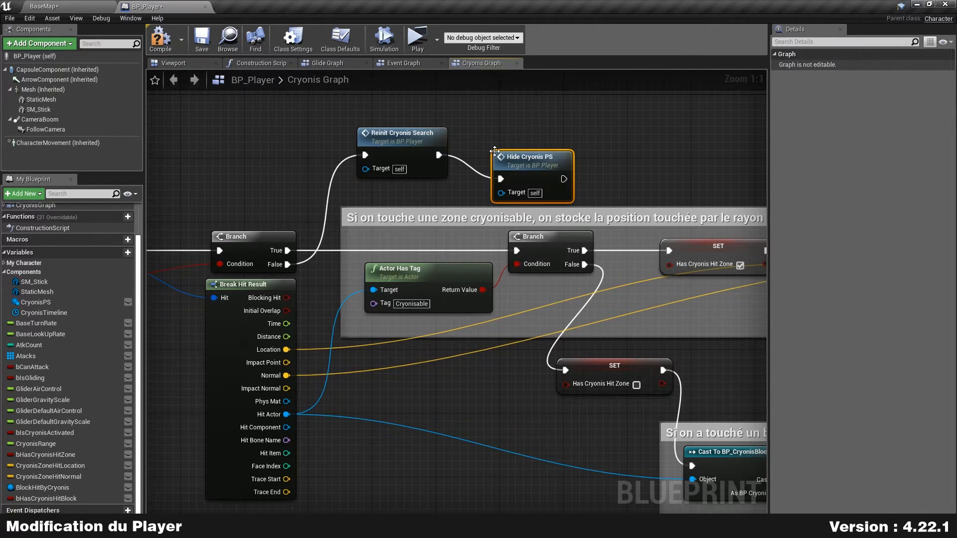
{"action": "left_click_drag", "start_coordinate": [530, 169], "coordinate": [501, 147]}
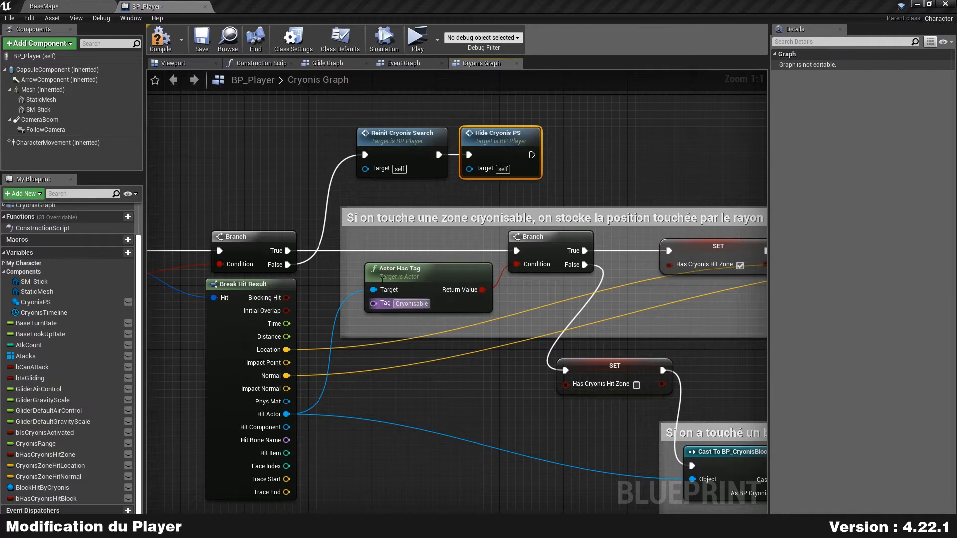
Add a Show Cryonis PS call after the Cryonis Zone Hit Normal setter and align it with the chain.
{"action": "right_click_drag", "start_coordinate": [749, 296], "coordinate": [262, 295]}
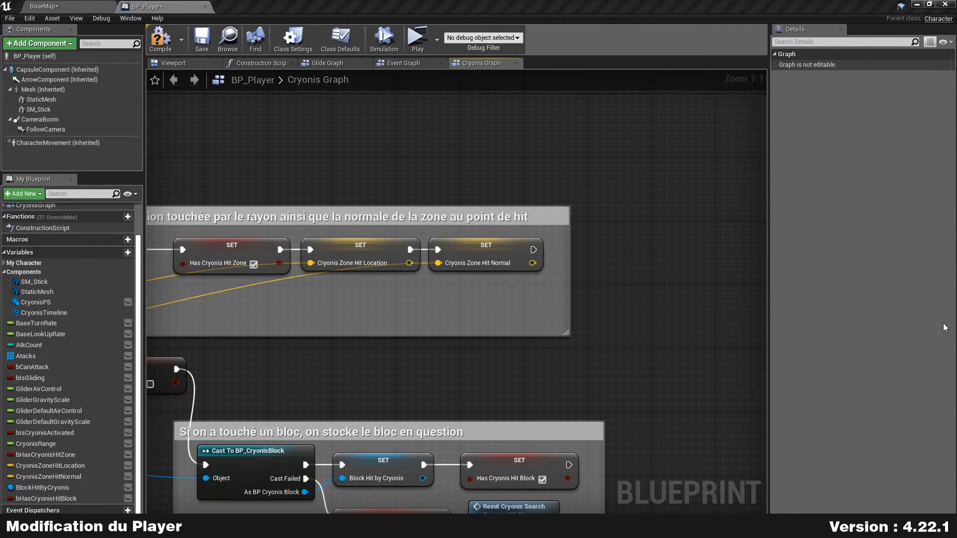
{"action": "right_click_drag", "start_coordinate": [576, 264], "coordinate": [439, 253]}
{"action": "left_click_drag", "start_coordinate": [352, 242], "coordinate": [438, 242]}
{"action": "type", "text": "show cryonis"}
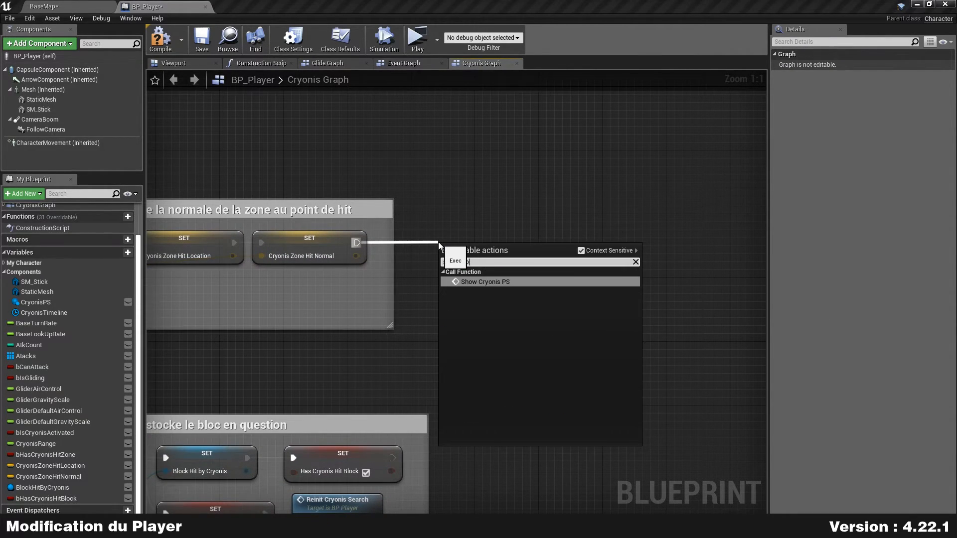
{"action": "key", "text": "Return"}
{"action": "left_click_drag", "start_coordinate": [445, 248], "coordinate": [438, 216]}
Add a Hide Cryonis PS call after the checked Has Cryonis Hit Block setter in the block-hit section.
{"action": "right_click_drag", "start_coordinate": [334, 357], "coordinate": [690, 270]}
{"action": "right_click_drag", "start_coordinate": [353, 217], "coordinate": [536, 208]}
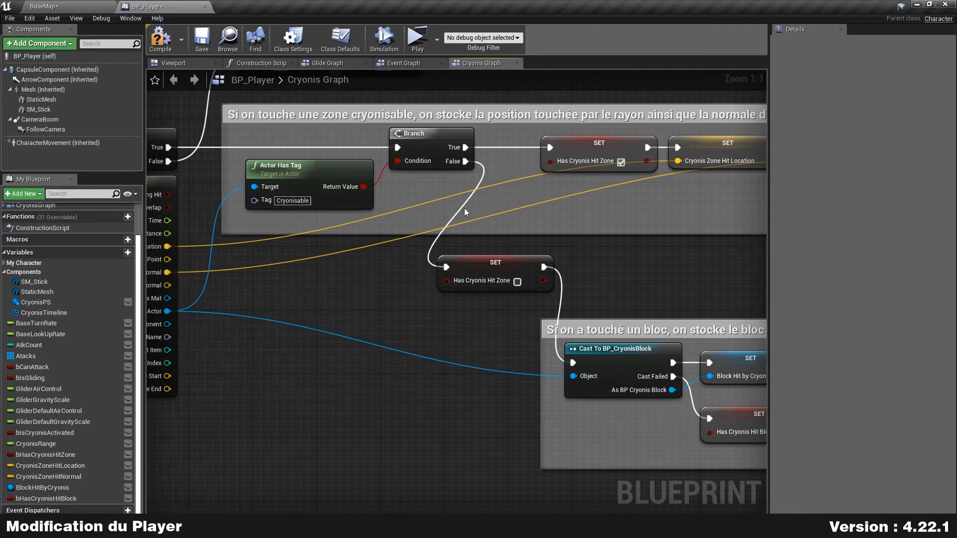
{"action": "right_click_drag", "start_coordinate": [480, 291], "coordinate": [456, 202]}
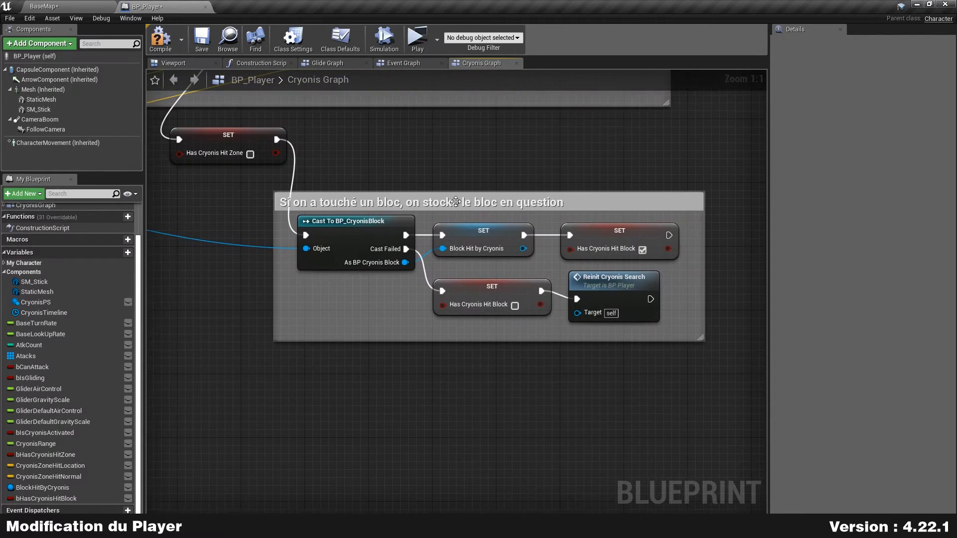
{"action": "left_click_drag", "start_coordinate": [559, 341], "coordinate": [731, 217]}
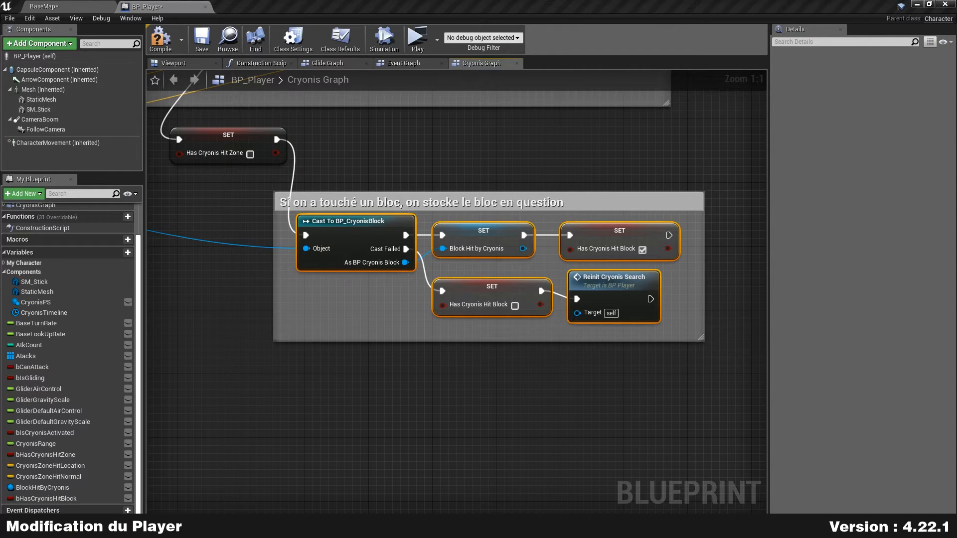
{"action": "left_click", "coordinate": [543, 401]}
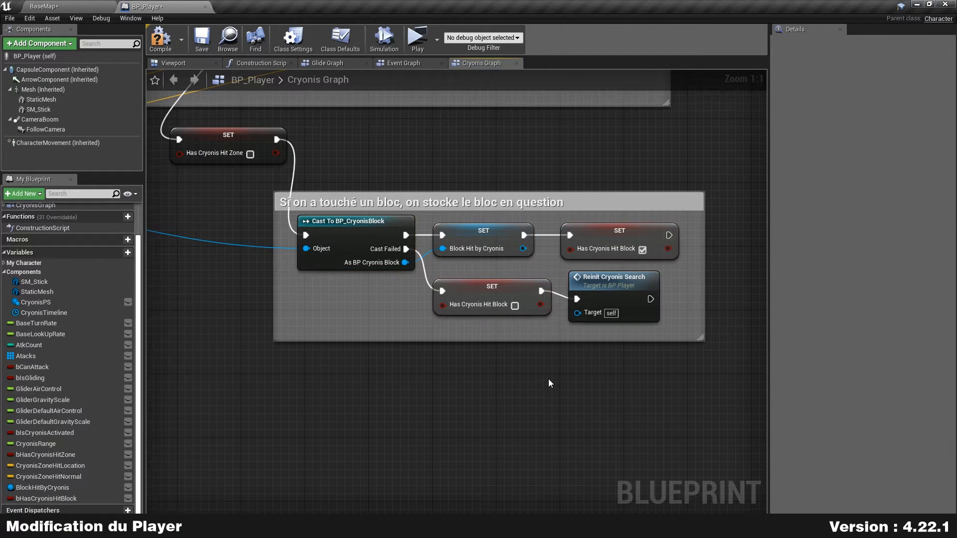
{"action": "right_click_drag", "start_coordinate": [698, 291], "coordinate": [582, 406]}
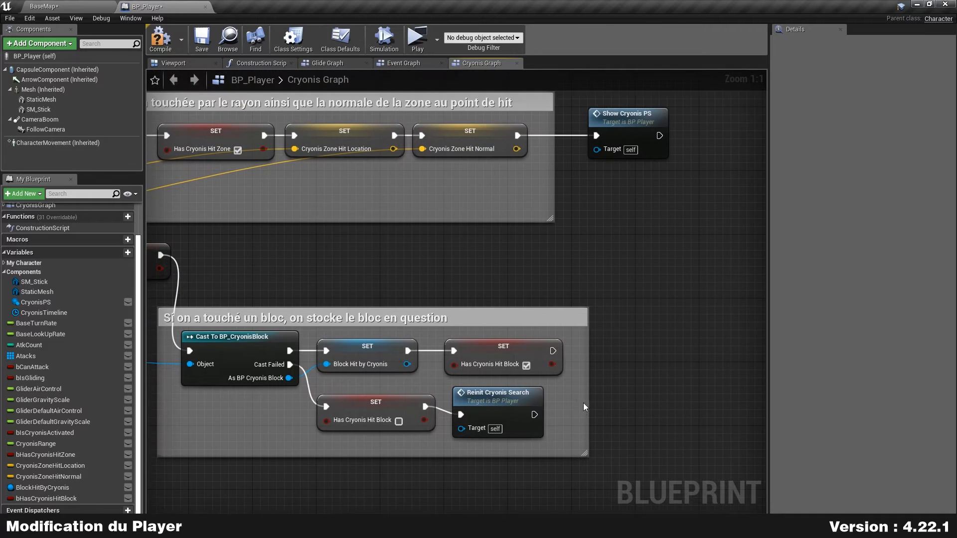
{"action": "right_click_drag", "start_coordinate": [585, 329], "coordinate": [532, 285]}
{"action": "left_click_drag", "start_coordinate": [515, 274], "coordinate": [594, 268]}
{"action": "type", "text": "hidecr"}
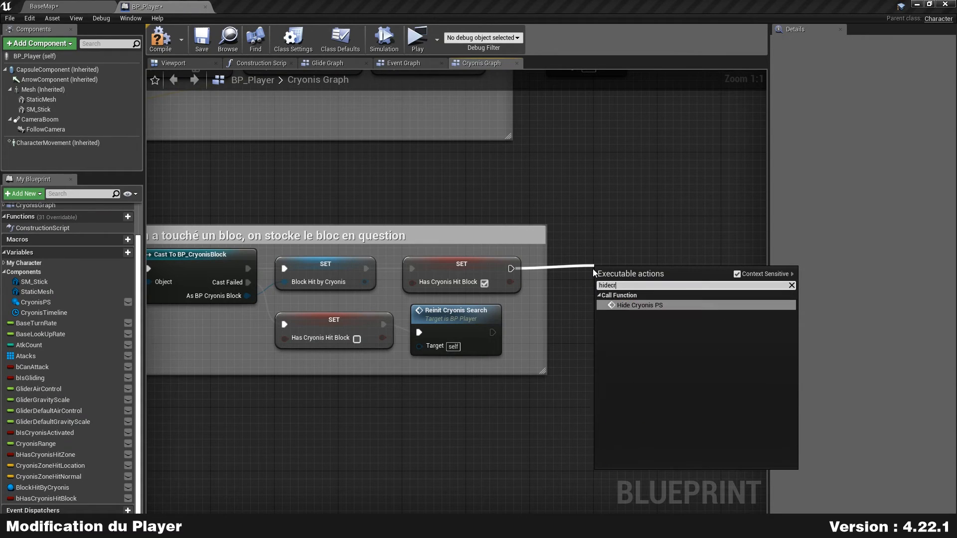
{"action": "key", "text": "Return"}
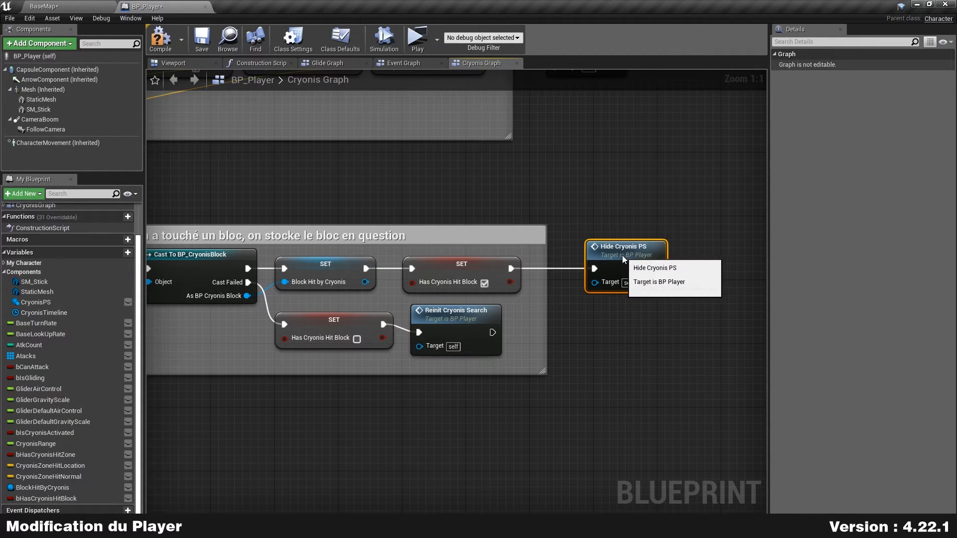
Duplicate the Hide Cryonis PS call, connect the copy after the block section's Reinit Cryonis Search, and compile BP_Player.
{"action": "key", "text": "ctrl+c"}
{"action": "key", "text": "ctrl+v"}
{"action": "left_click_drag", "start_coordinate": [491, 332], "coordinate": [615, 312]}
{"action": "left_click", "coordinate": [563, 218]}
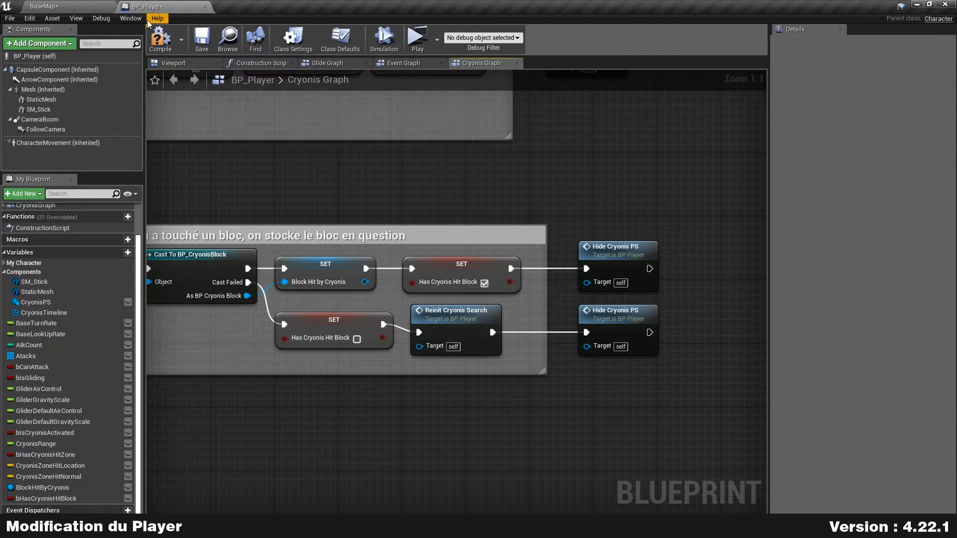
{"action": "left_click", "coordinate": [161, 39]}
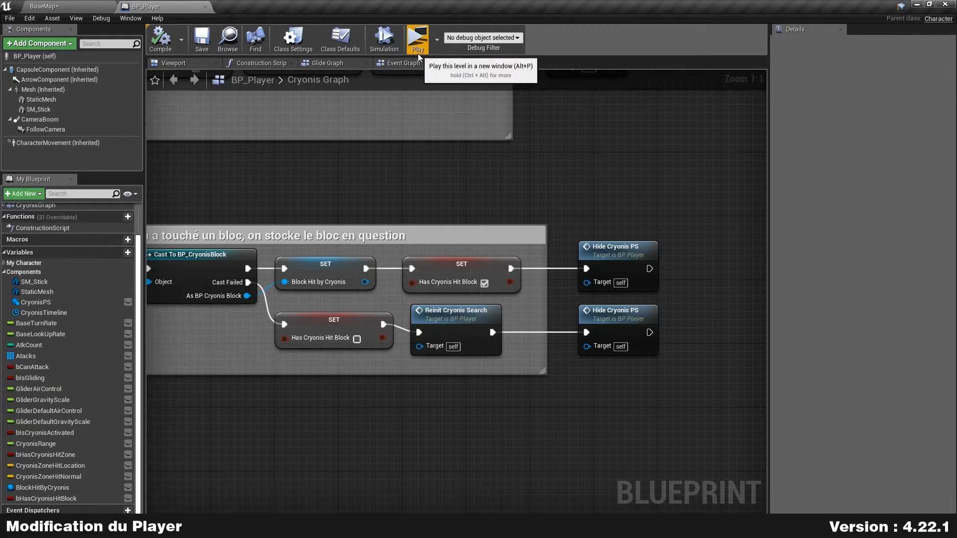
Play the level in a new window, activate the Cryonis search and move the block preview across the blue platform and the ground.
{"action": "left_click", "coordinate": [418, 40]}
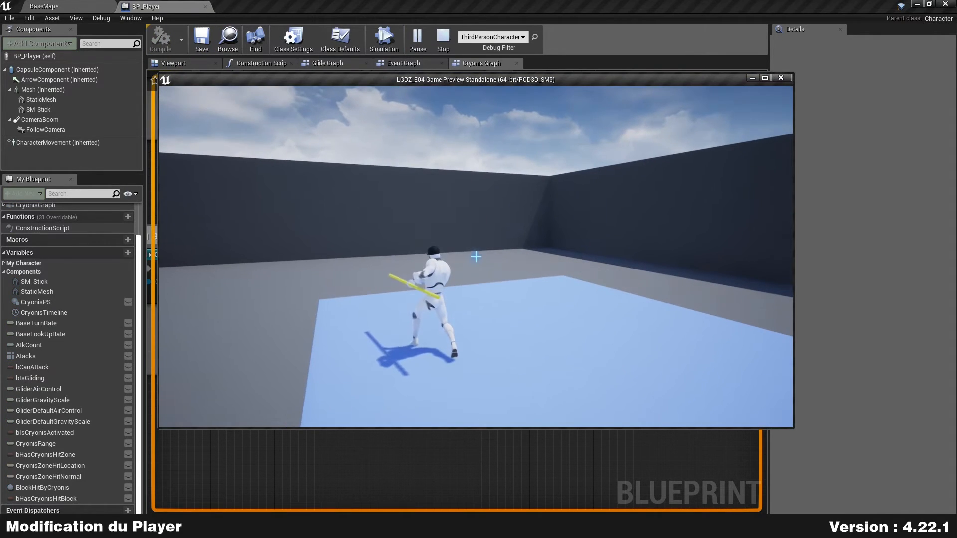
{"action": "key", "text": "c"}
{"action": "left_click", "coordinate": [476, 256]}
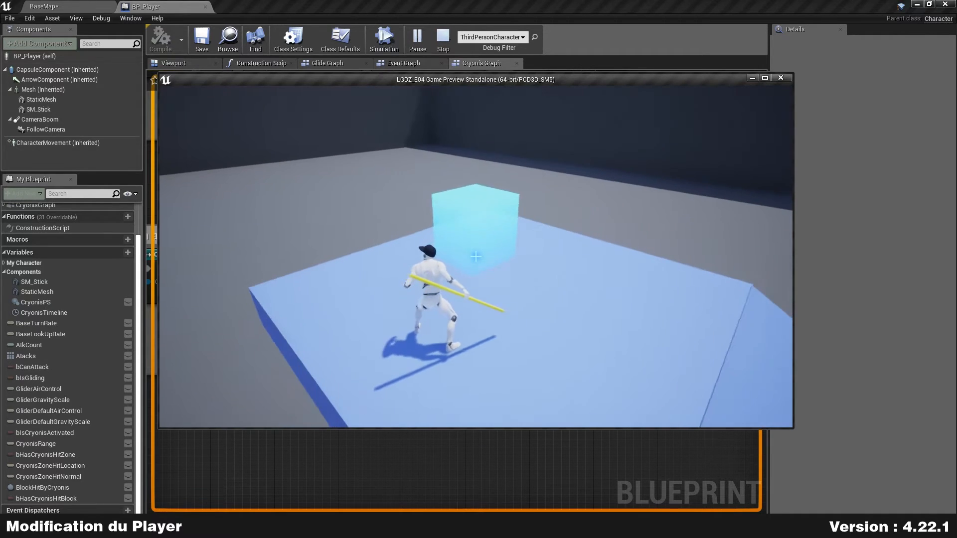
{"action": "key", "text": "w"}
{"action": "key", "text": "a"}
{"action": "key", "text": "s"}
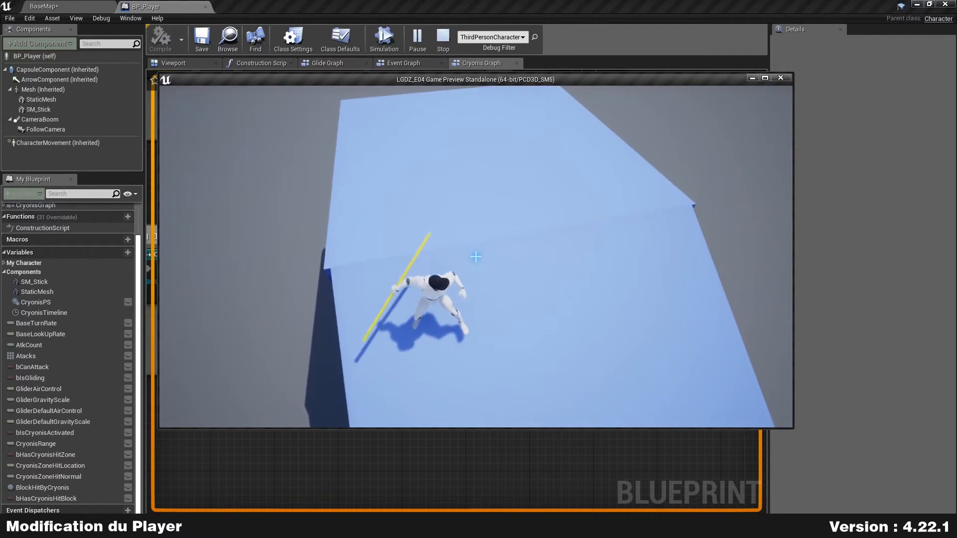
{"action": "key", "text": "w"}
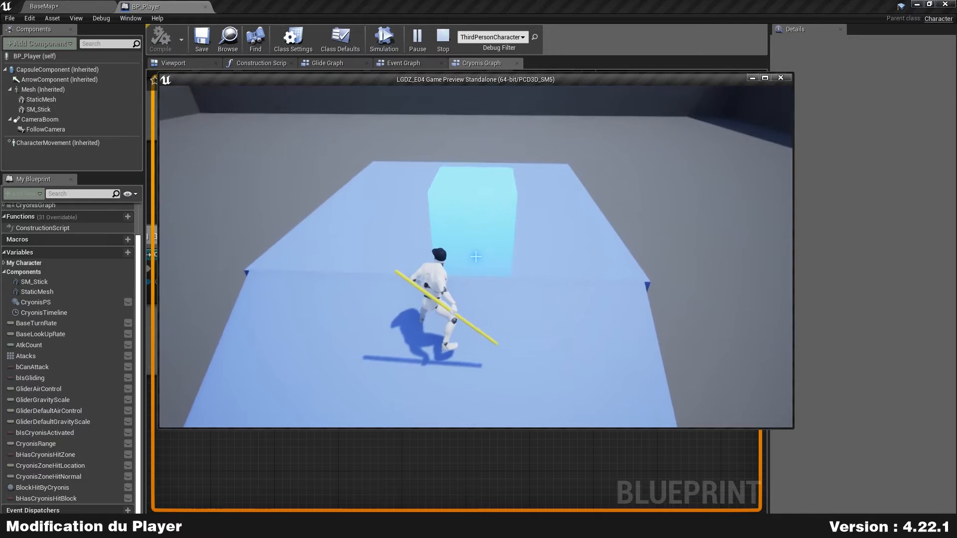
{"action": "key", "text": "w"}
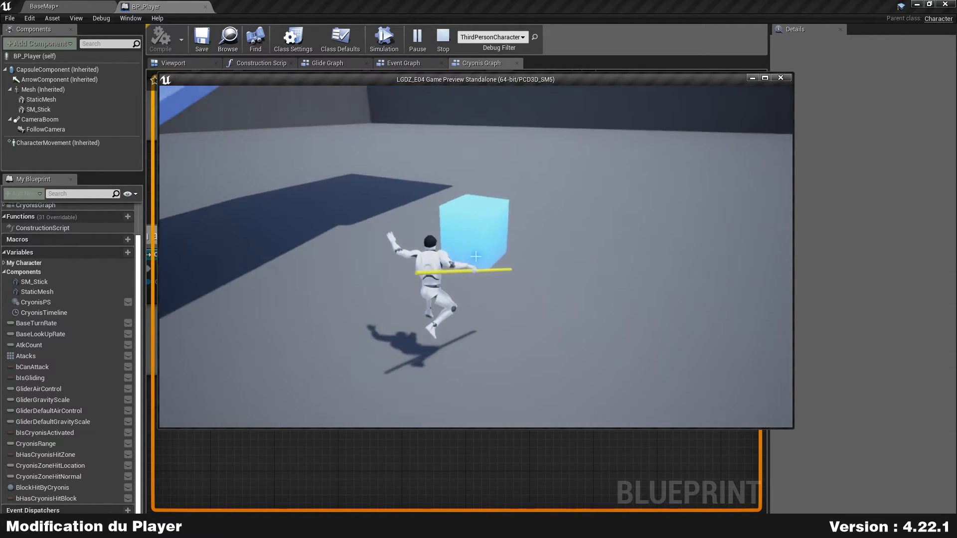
{"action": "key", "text": "w"}
{"action": "key", "text": "w"}
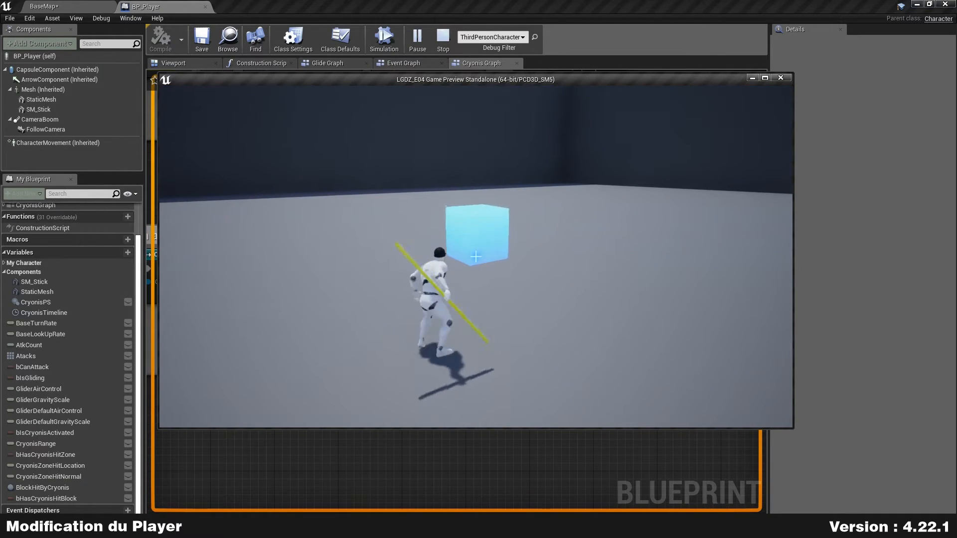
Test spawning a Cryonis block on the ground and aim the preview at other spots while running around it.
{"action": "key", "text": "a"}
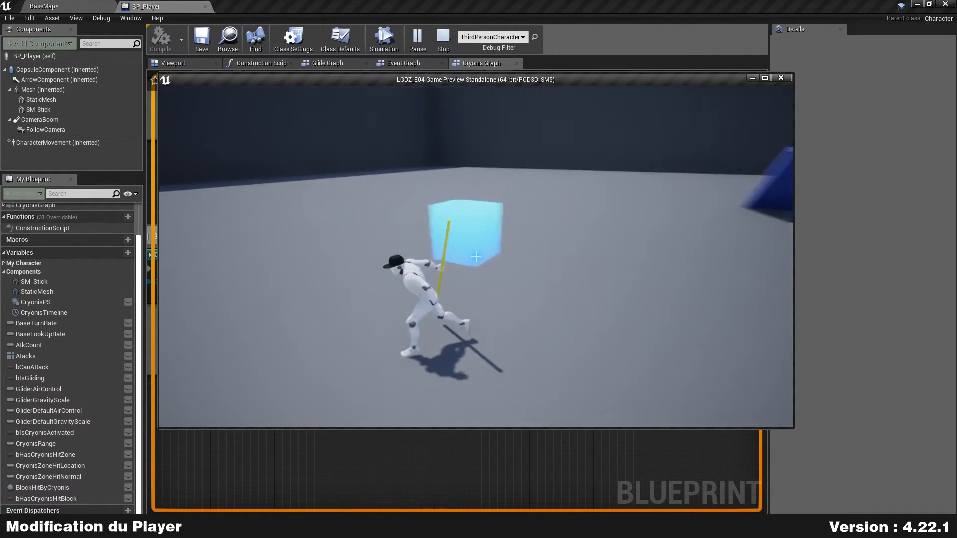
{"action": "left_click", "coordinate": [476, 256]}
{"action": "left_click", "coordinate": [476, 257]}
{"action": "left_click", "coordinate": [476, 257]}
{"action": "key", "text": "a"}
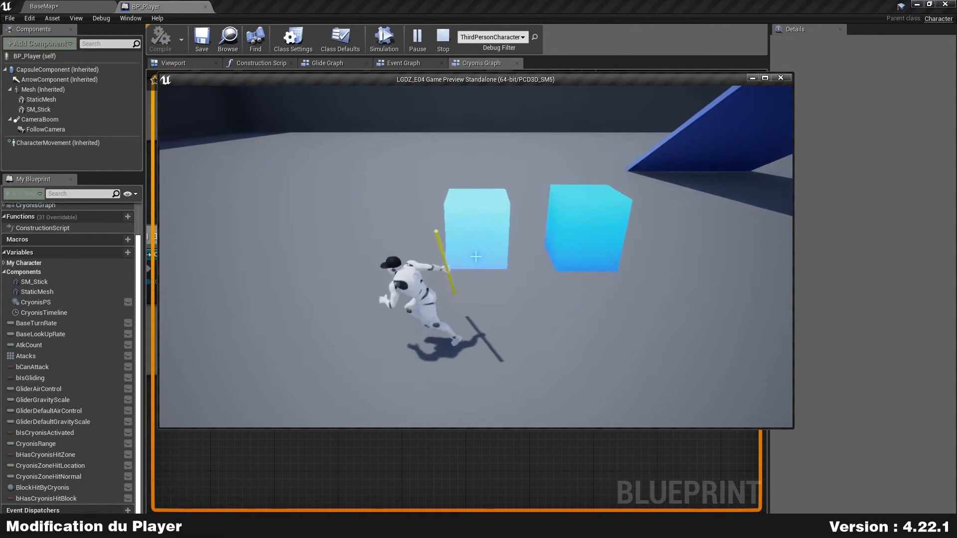
{"action": "key", "text": "a"}
{"action": "left_click", "coordinate": [476, 257]}
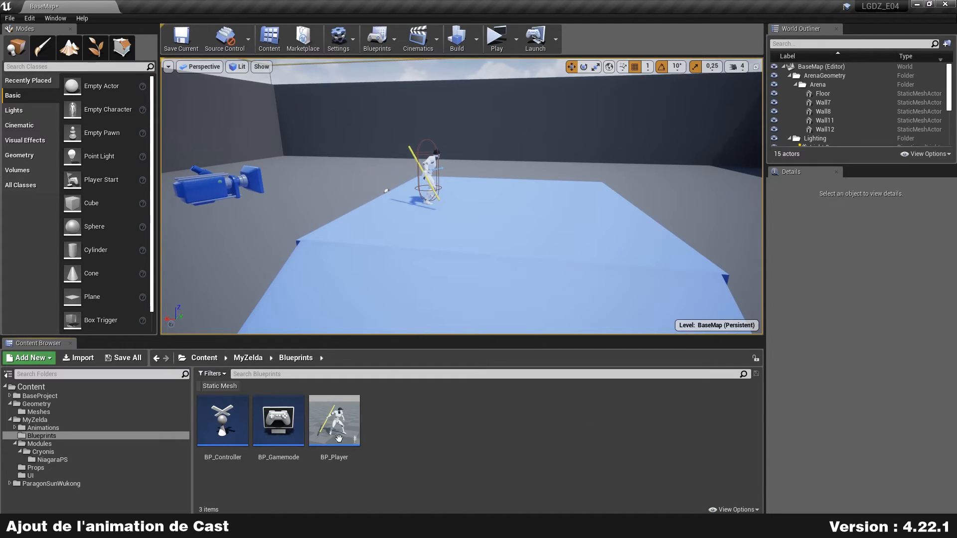
Open the ParagonSunWukong Characters/Heroes/Wukong/Animations folder and enlarge the content browser to show more assets.
{"action": "double_click", "coordinate": [52, 483]}
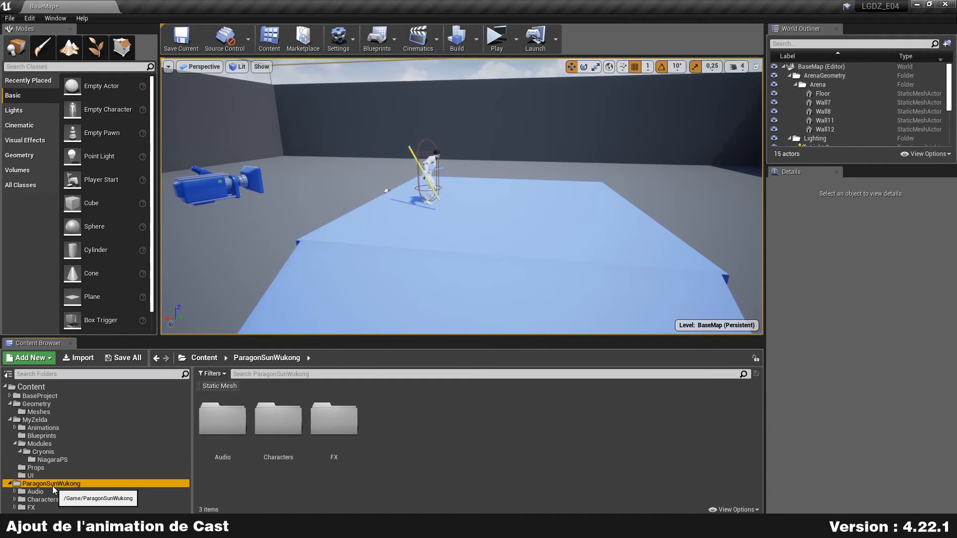
{"action": "double_click", "coordinate": [267, 456]}
{"action": "double_click", "coordinate": [277, 451]}
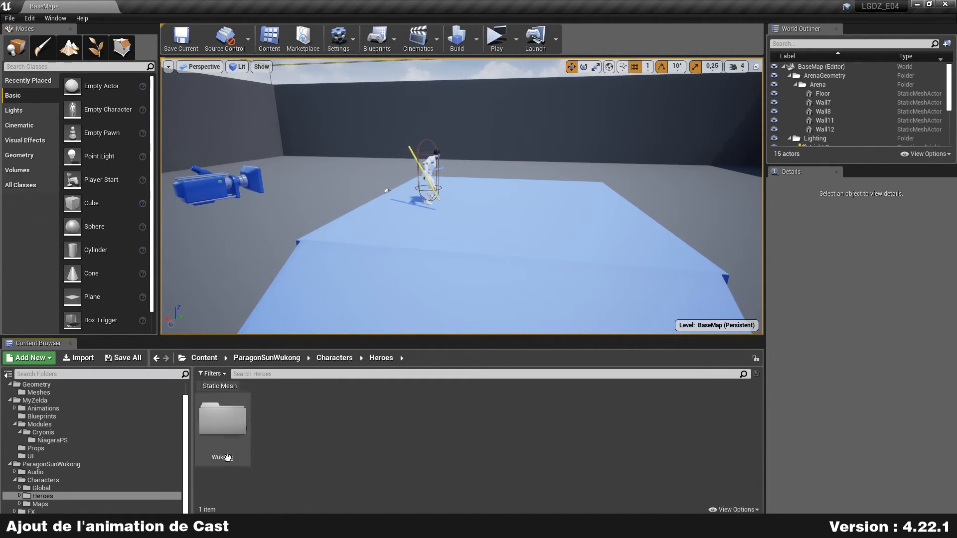
{"action": "double_click", "coordinate": [236, 461]}
{"action": "double_click", "coordinate": [244, 455]}
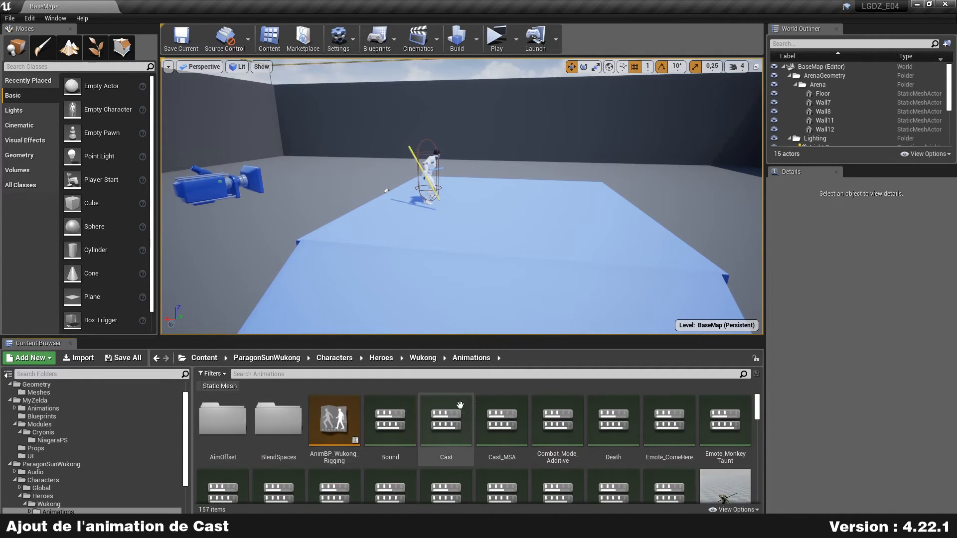
{"action": "left_click_drag", "start_coordinate": [500, 337], "coordinate": [508, 300]}
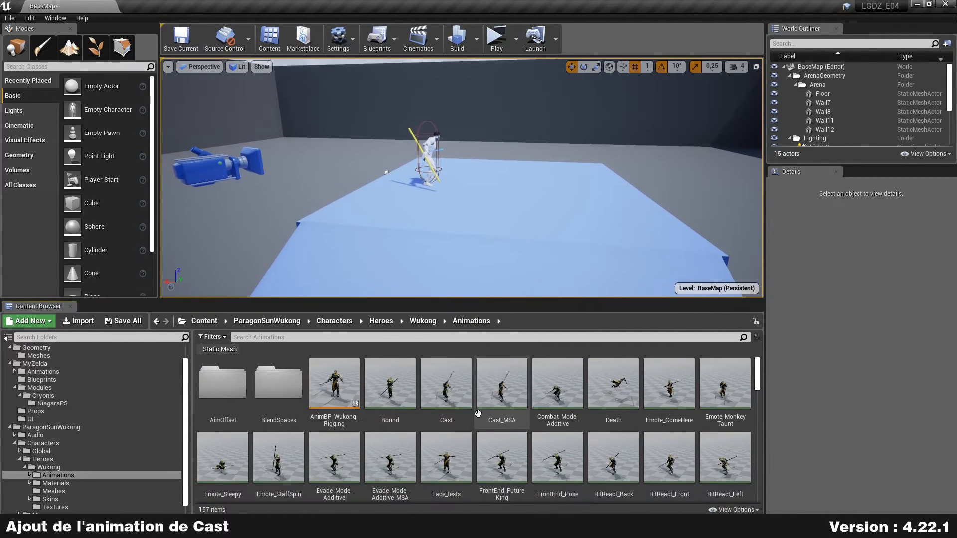
Duplicate and retarget the Cast animation to UE4_Mannequin_Skeleton, with /Game/MyZelda/Animations as the destination folder.
{"action": "left_click", "coordinate": [451, 377]}
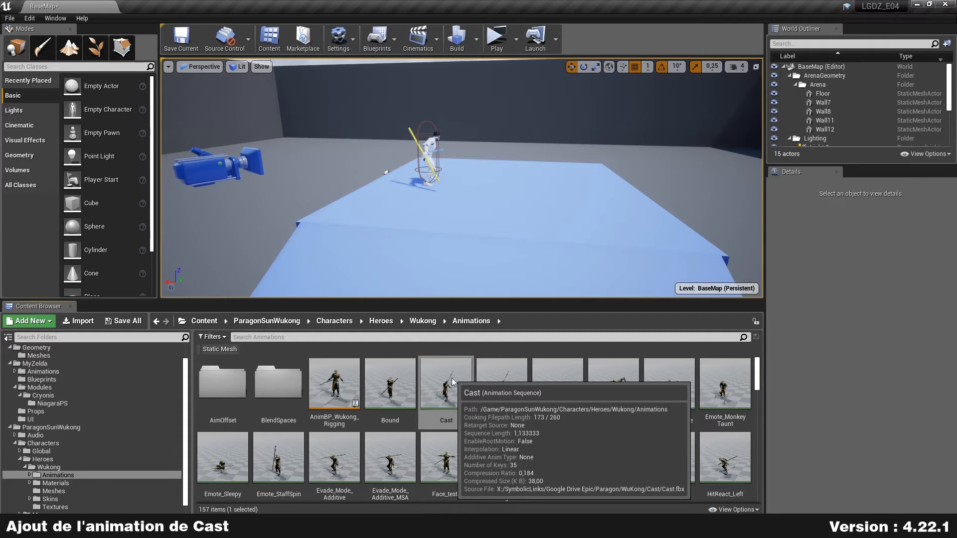
{"action": "right_click", "coordinate": [450, 381]}
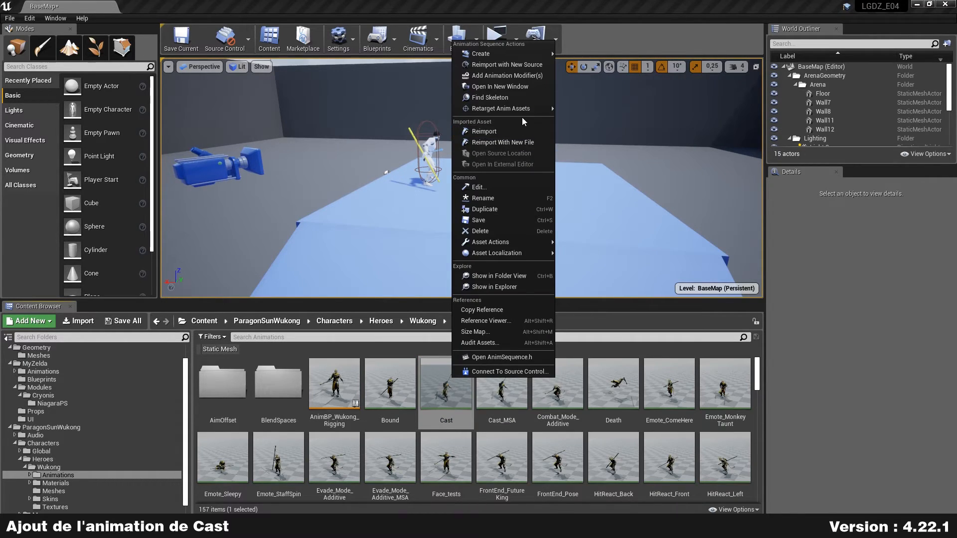
{"action": "mouse_move", "coordinate": [523, 115]}
{"action": "left_click", "coordinate": [618, 109]}
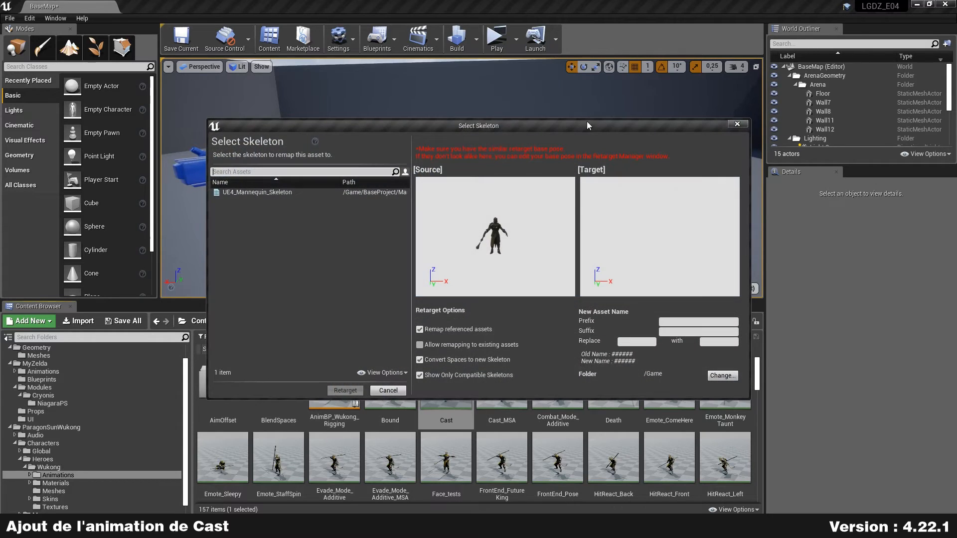
{"action": "left_click", "coordinate": [274, 192]}
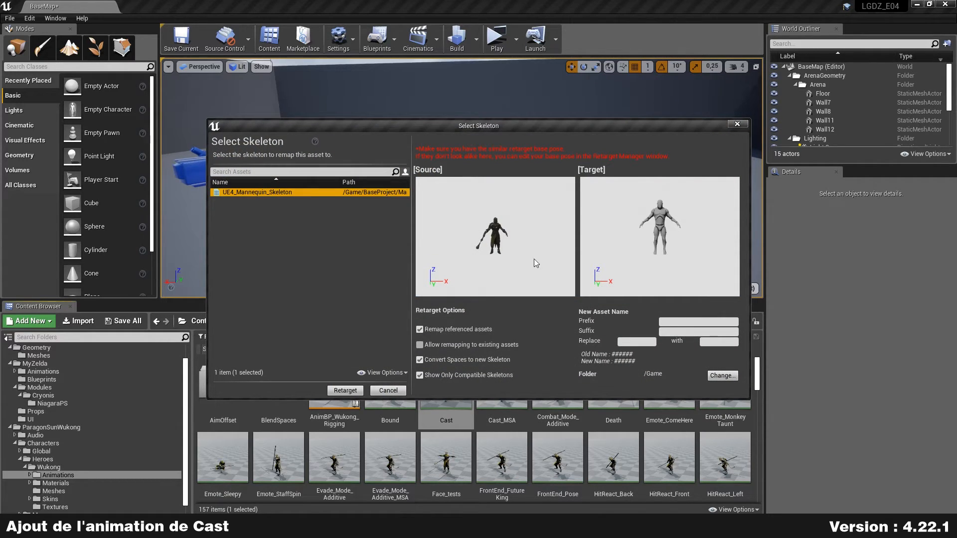
{"action": "left_click", "coordinate": [712, 379]}
{"action": "double_click", "coordinate": [427, 214]}
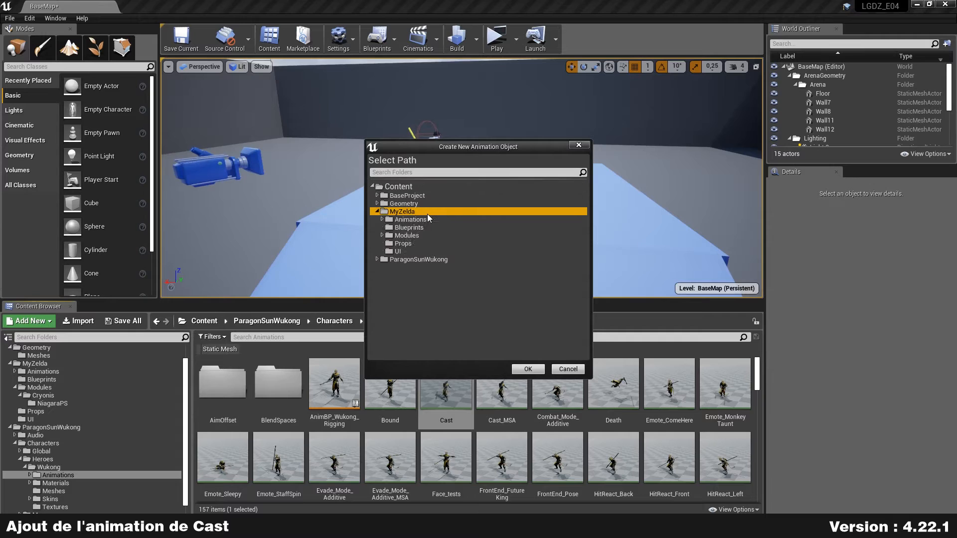
{"action": "double_click", "coordinate": [419, 219]}
{"action": "left_click", "coordinate": [531, 369]}
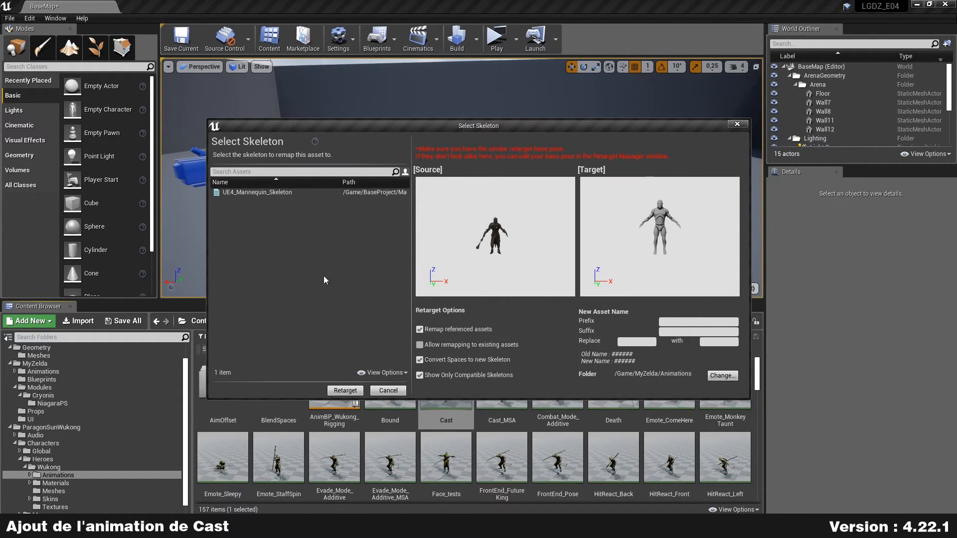
{"action": "left_click", "coordinate": [344, 390]}
Inspect the retargeted Cast animation on the player mesh from several angles, save all assets and close its editor.
{"action": "left_click", "coordinate": [360, 495]}
{"action": "double_click", "coordinate": [344, 375]}
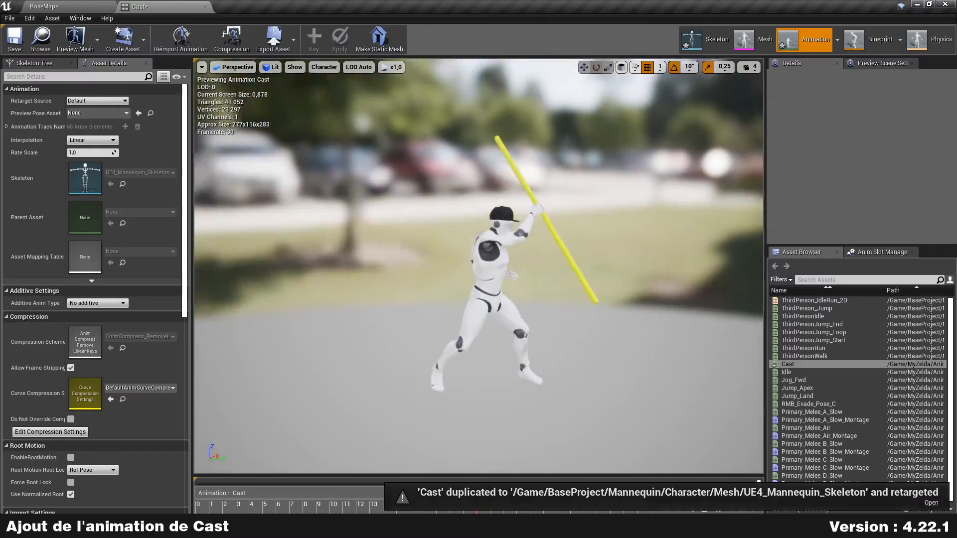
{"action": "left_click_drag", "start_coordinate": [551, 335], "coordinate": [329, 341], "text": "alt"}
{"action": "scroll", "coordinate": [609, 312], "scroll_direction": "down", "scroll_amount": 3}
{"action": "left_click_drag", "start_coordinate": [609, 312], "coordinate": [653, 291], "text": "alt"}
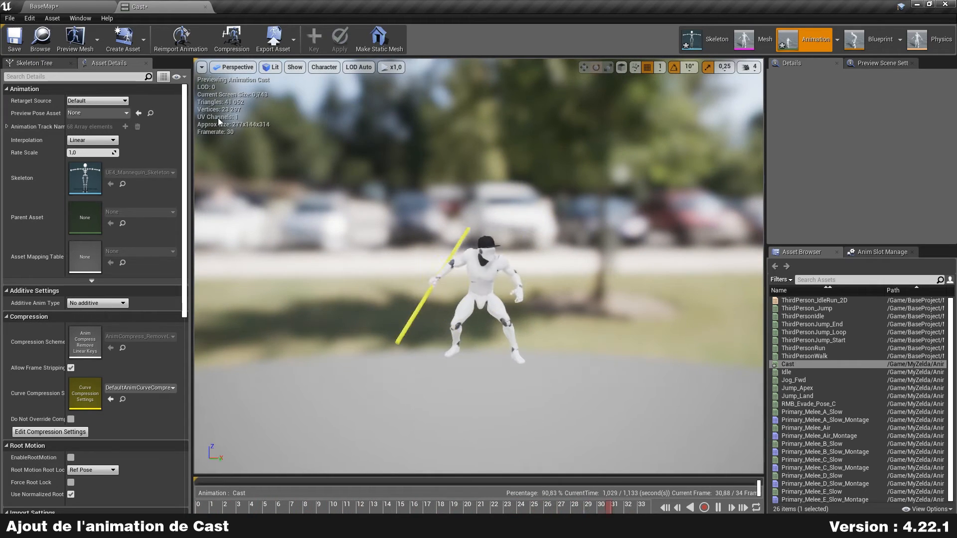
{"action": "key", "text": "ctrl+shift+s"}
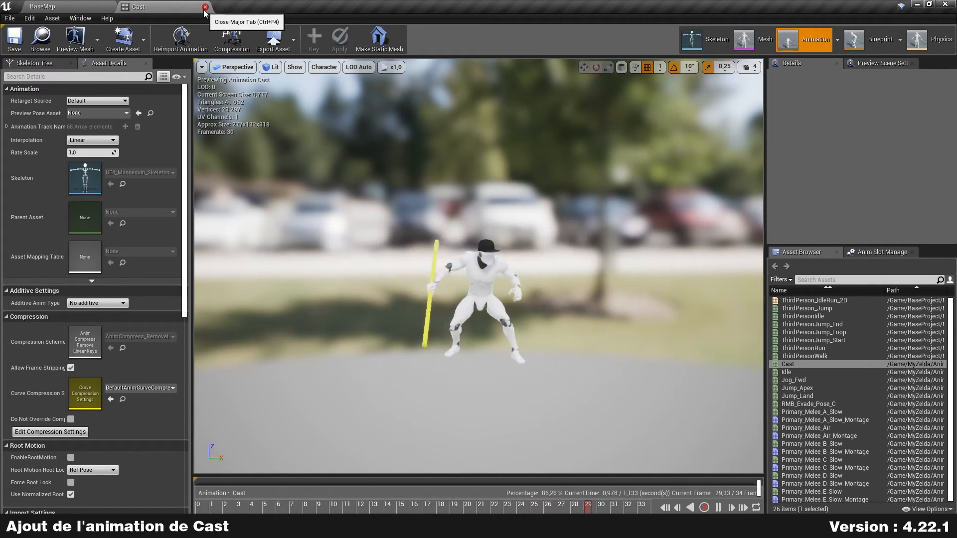
{"action": "left_click", "coordinate": [204, 7]}
Create an animation montage from the retargeted Cast animation, named Cast_Montage.
{"action": "left_click", "coordinate": [327, 377]}
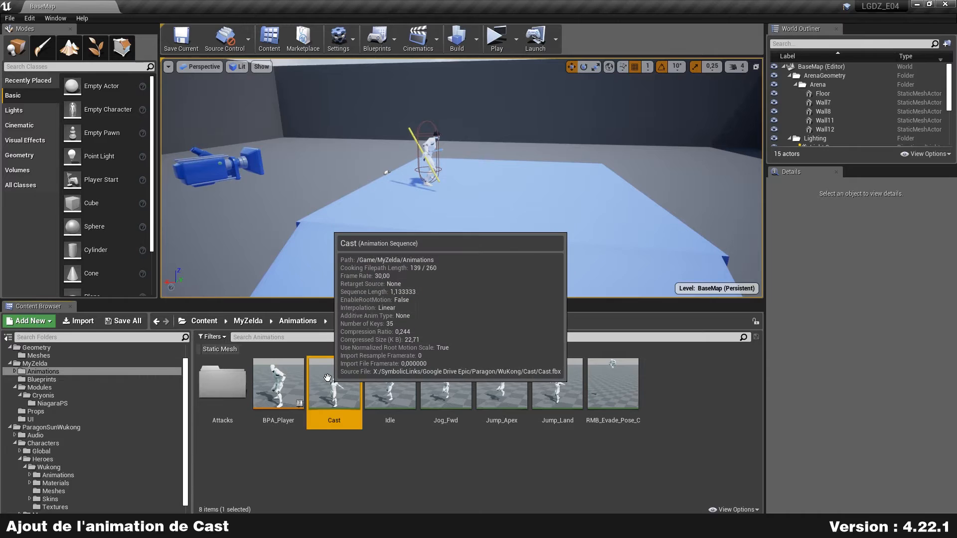
{"action": "right_click", "coordinate": [327, 377]}
{"action": "mouse_move", "coordinate": [375, 54]}
{"action": "left_click", "coordinate": [486, 65]}
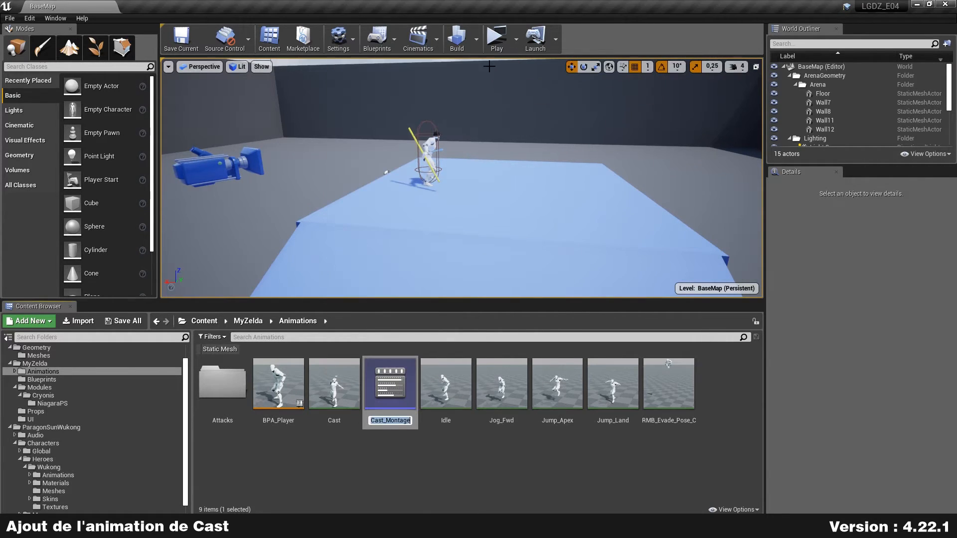
{"action": "key", "text": "Return"}
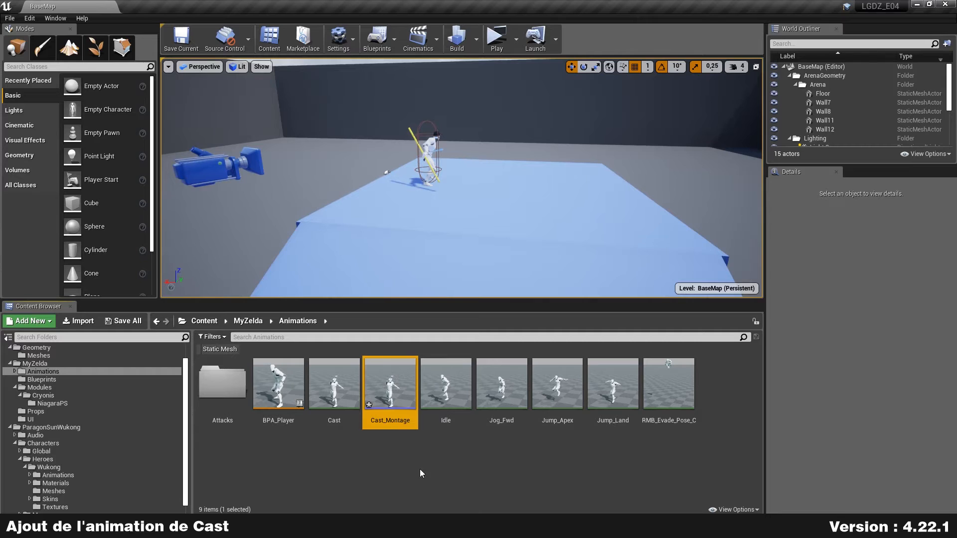
Assign Cast_Montage to the DefaultGroup.UpperBody slot, save it, and reopen it briefly to check the slot.
{"action": "double_click", "coordinate": [391, 383]}
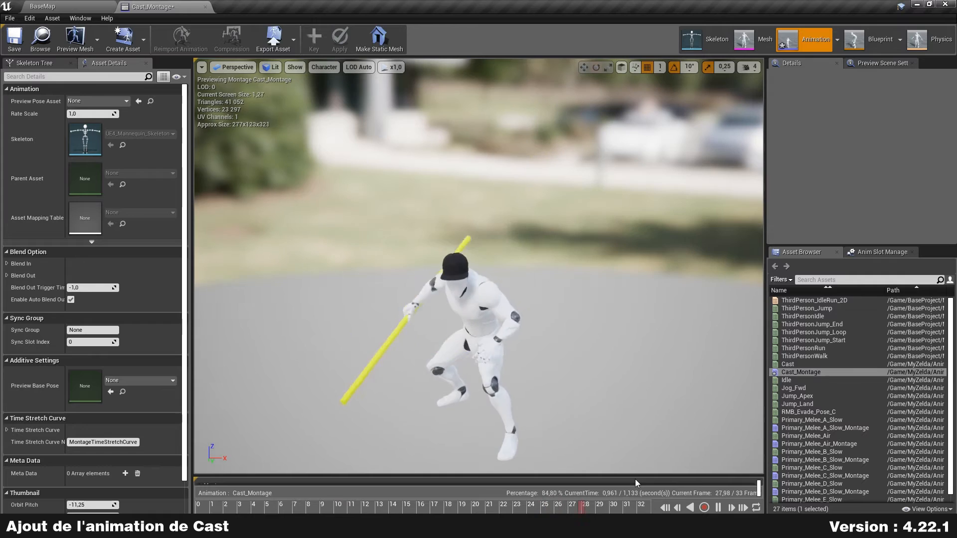
{"action": "left_click_drag", "start_coordinate": [635, 476], "coordinate": [635, 324]}
{"action": "left_click", "coordinate": [736, 373]}
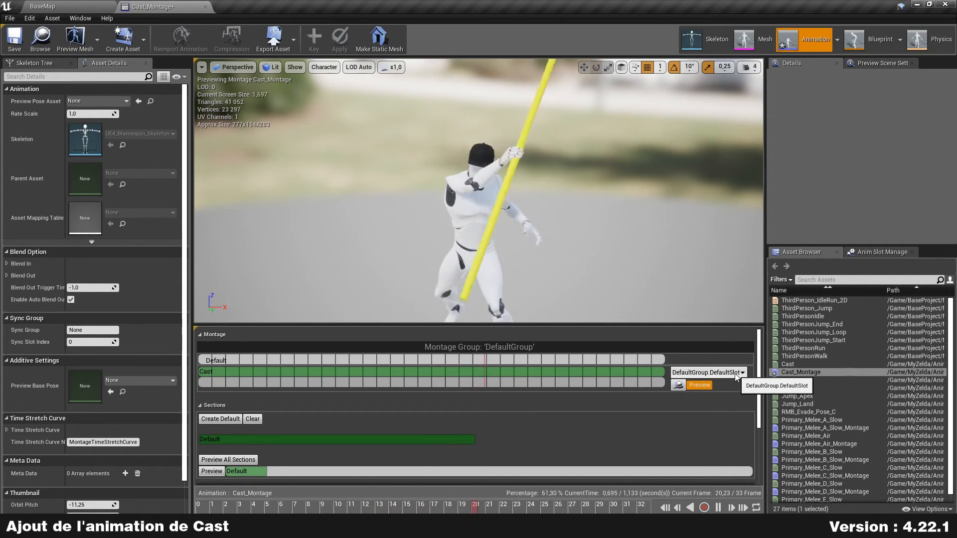
{"action": "left_click", "coordinate": [719, 390]}
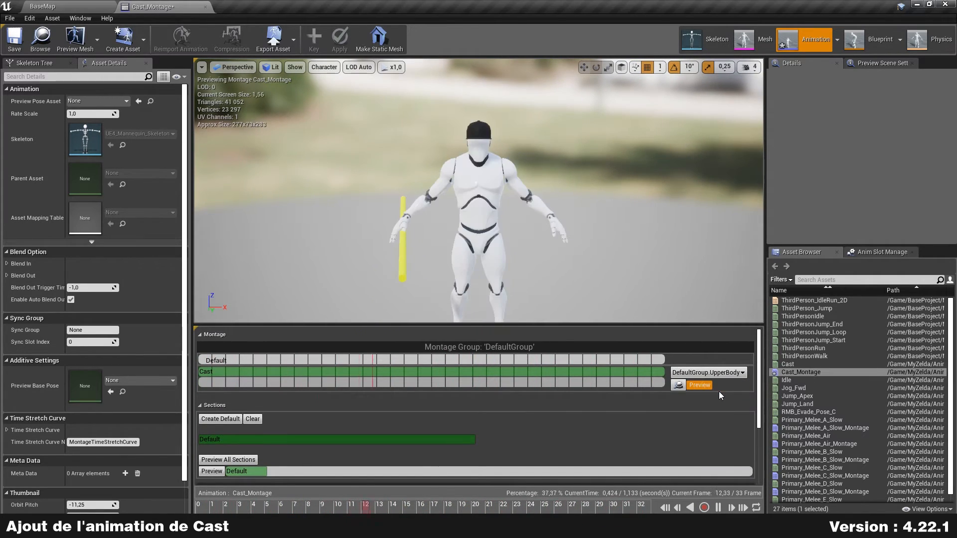
{"action": "left_click", "coordinate": [15, 46]}
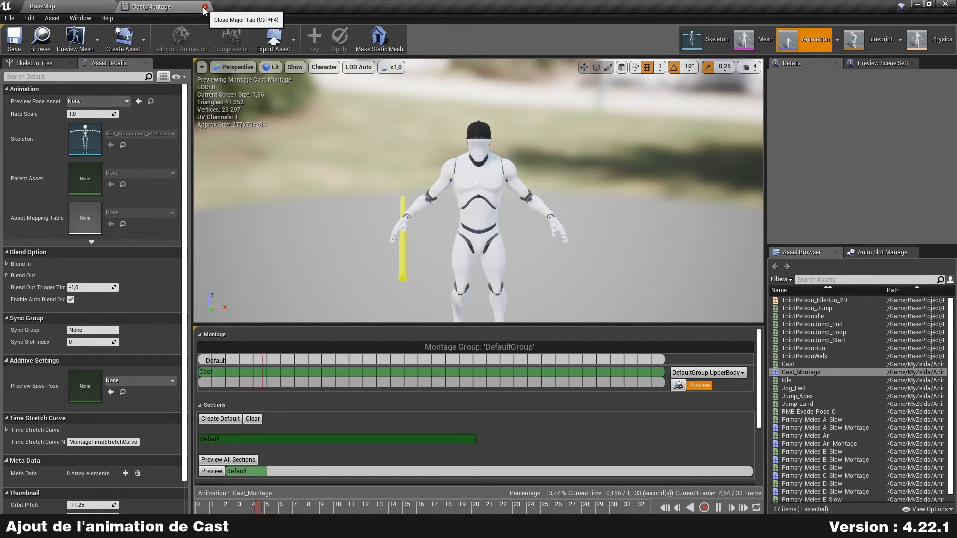
{"action": "left_click", "coordinate": [204, 7]}
{"action": "double_click", "coordinate": [390, 386]}
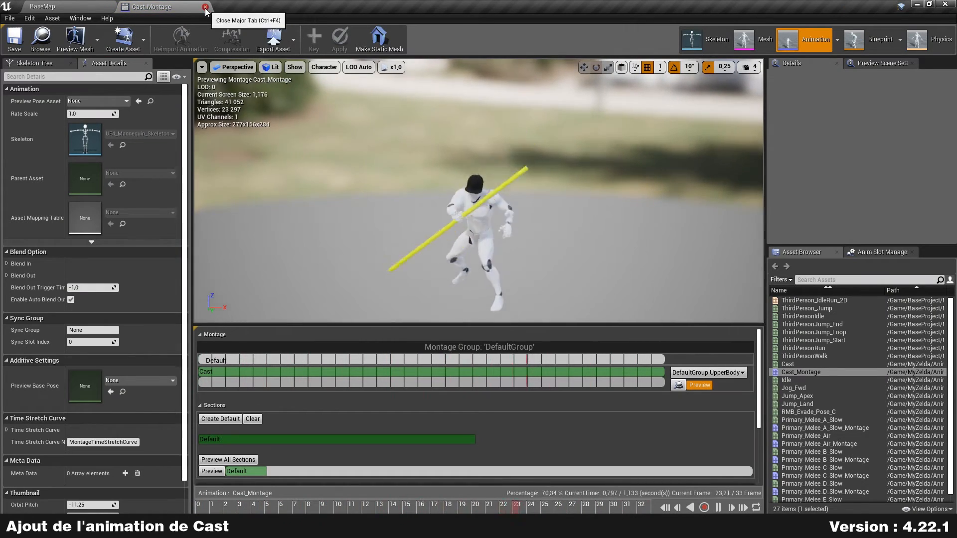
{"action": "left_click", "coordinate": [205, 7]}
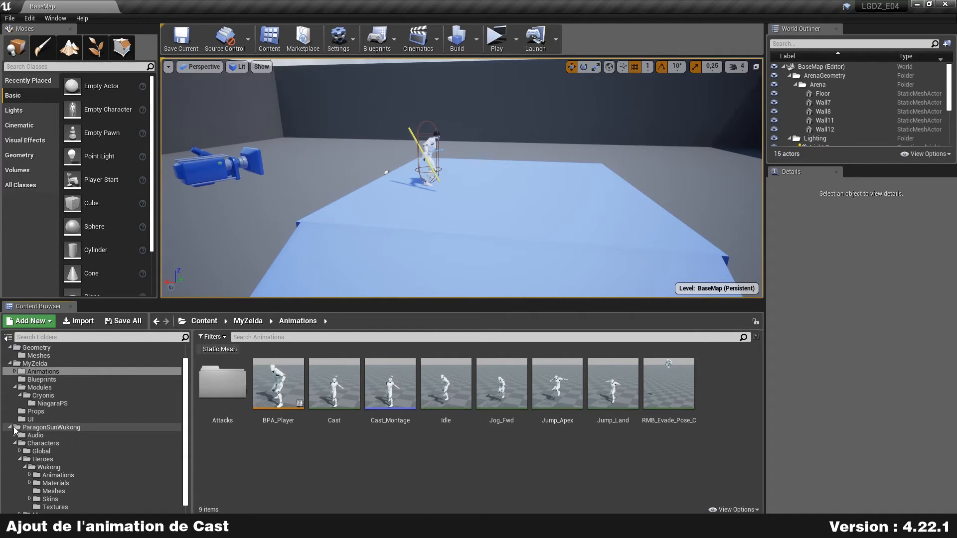
Collapse the ParagonSunWukong folder and open the BP_Player blueprint from MyZelda's Blueprints folder.
{"action": "left_click", "coordinate": [10, 427]}
{"action": "left_click", "coordinate": [42, 398]}
{"action": "double_click", "coordinate": [334, 379]}
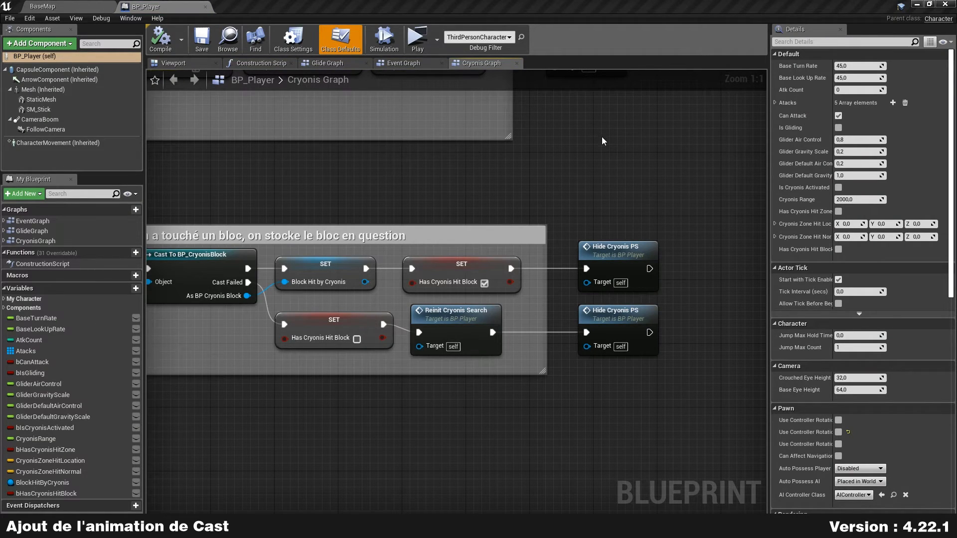
{"action": "scroll", "coordinate": [550, 182], "scroll_direction": "down", "scroll_amount": 3}
{"action": "right_click_drag", "start_coordinate": [573, 167], "coordinate": [564, 309]}
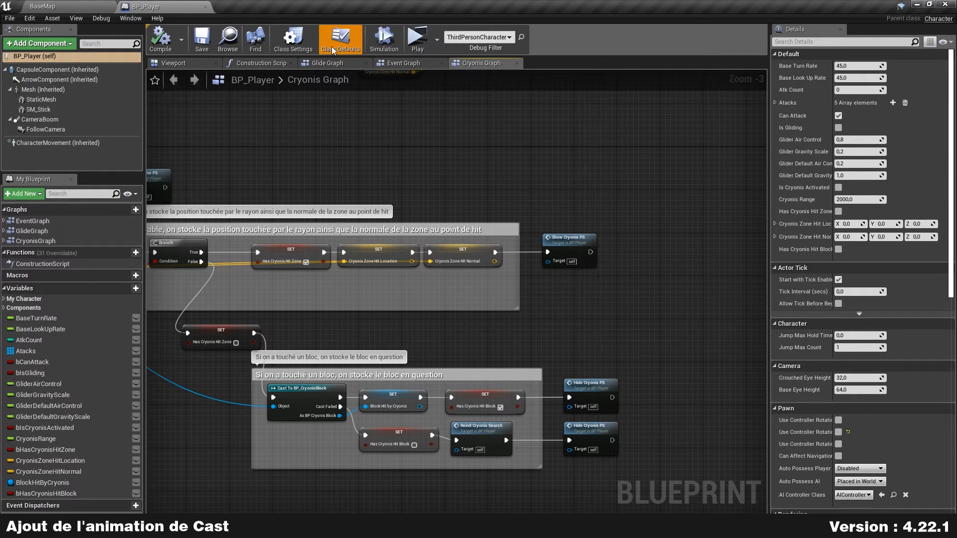
Examine how the combo system in the Event Graph plays its attack montages, compared with the Cryonis Graph.
{"action": "left_click", "coordinate": [416, 63]}
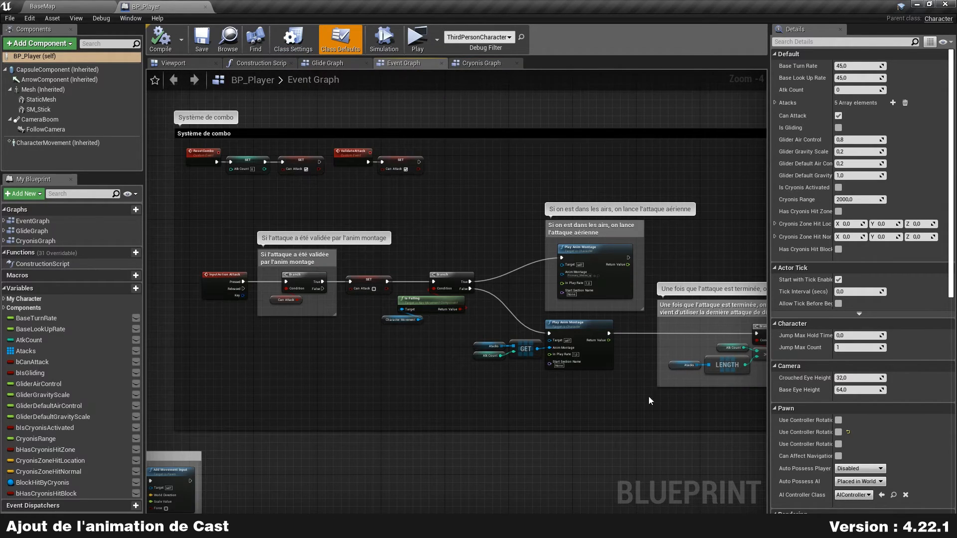
{"action": "scroll", "coordinate": [599, 392], "scroll_direction": "up", "scroll_amount": 1}
{"action": "scroll", "coordinate": [552, 380], "scroll_direction": "up", "scroll_amount": 3}
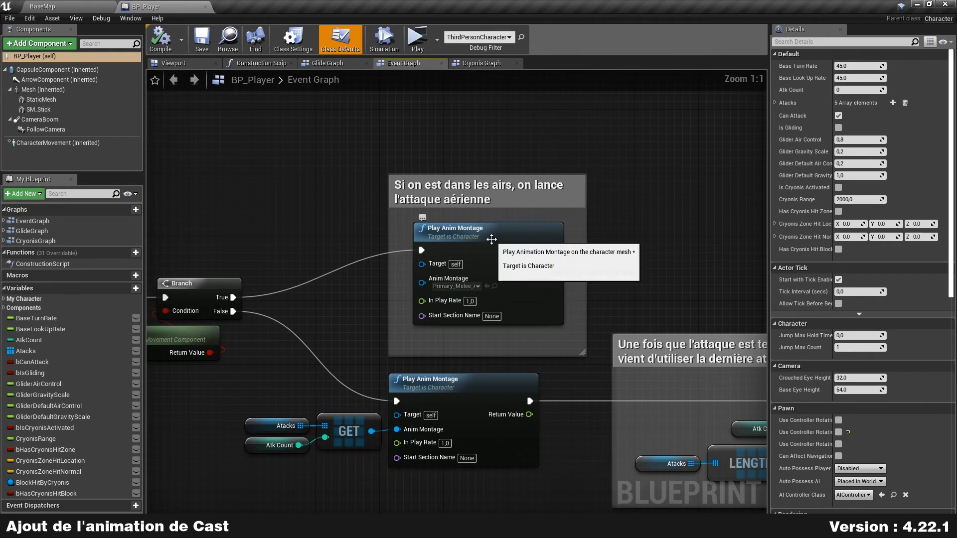
{"action": "left_click", "coordinate": [491, 240]}
{"action": "left_click", "coordinate": [685, 220]}
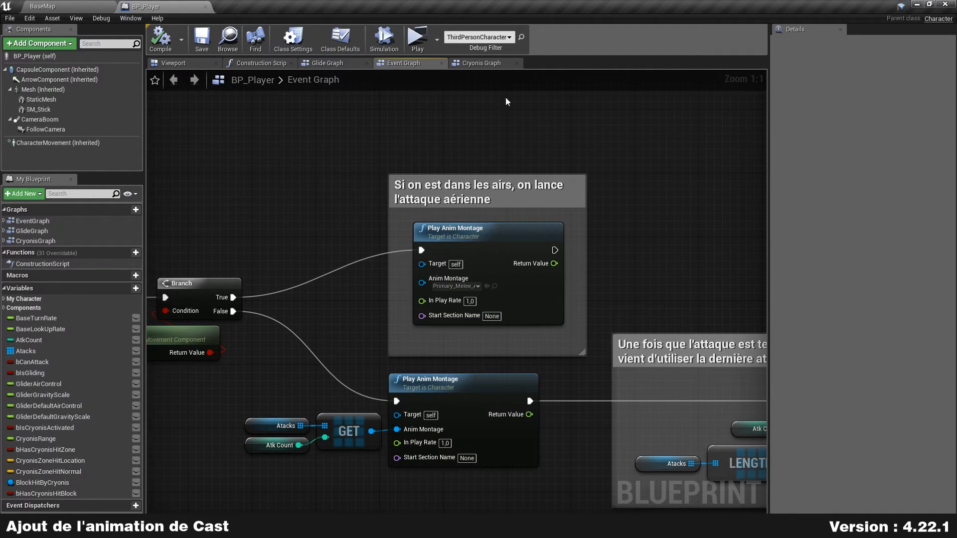
{"action": "left_click", "coordinate": [489, 67]}
{"action": "right_click_drag", "start_coordinate": [515, 138], "coordinate": [528, 279]}
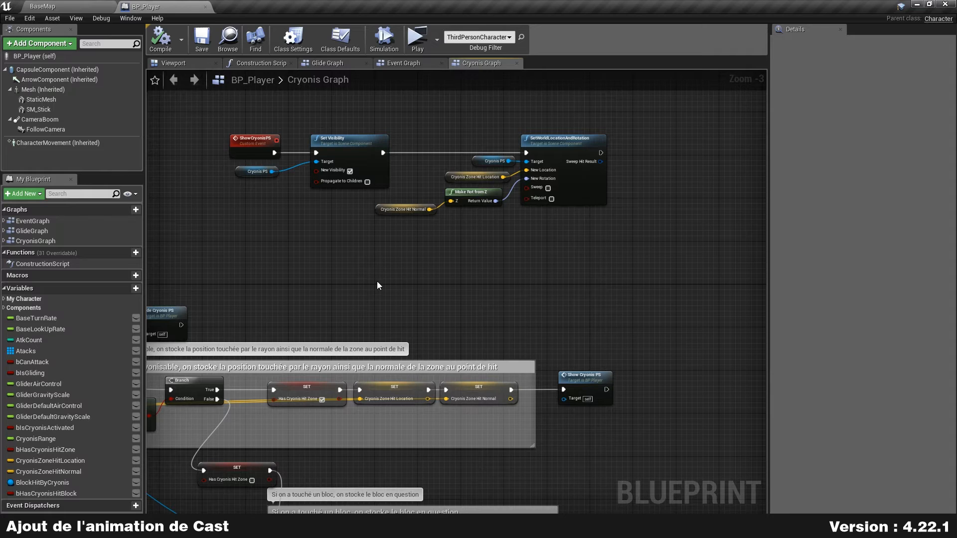
{"action": "right_click_drag", "start_coordinate": [275, 259], "coordinate": [367, 281]}
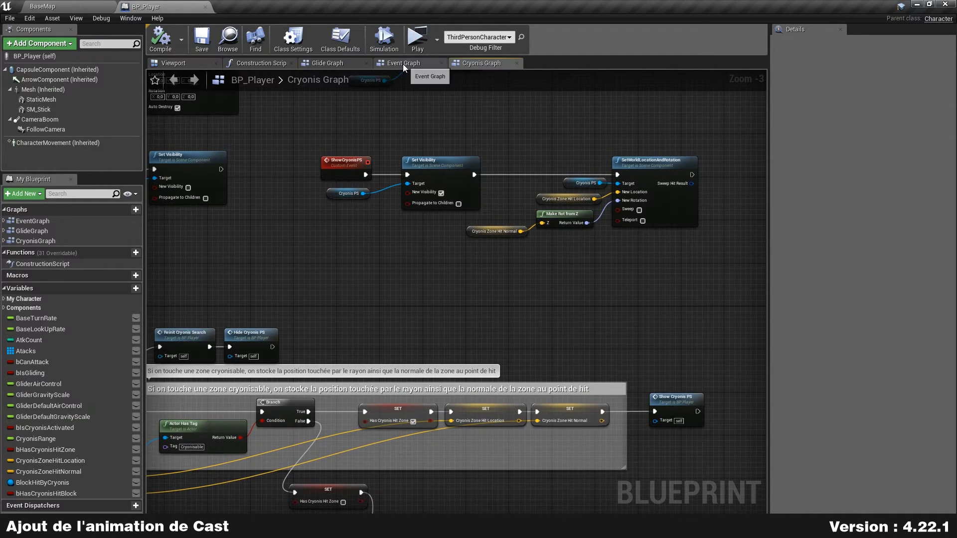
{"action": "left_click", "coordinate": [405, 63]}
{"action": "left_click", "coordinate": [475, 64]}
Add a custom event named TriggerCryonisSpawnAnim in an empty area of the Cryonis Graph.
{"action": "right_click_drag", "start_coordinate": [499, 152], "coordinate": [795, 278]}
{"action": "scroll", "coordinate": [460, 277], "scroll_direction": "up", "scroll_amount": 4}
{"action": "right_click_drag", "start_coordinate": [493, 240], "coordinate": [421, 248]}
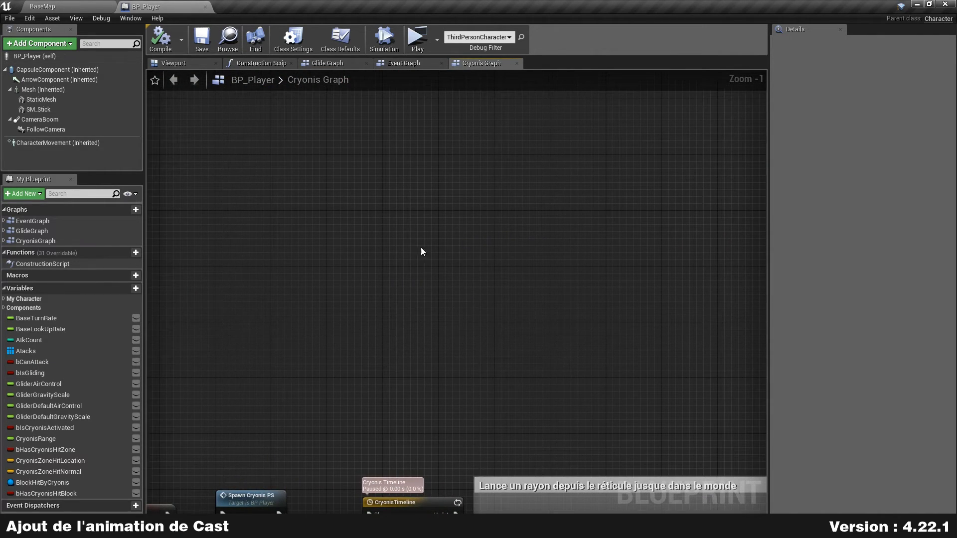
{"action": "right_click", "coordinate": [387, 210]}
{"action": "type", "text": "custome"}
{"action": "key", "text": "Return"}
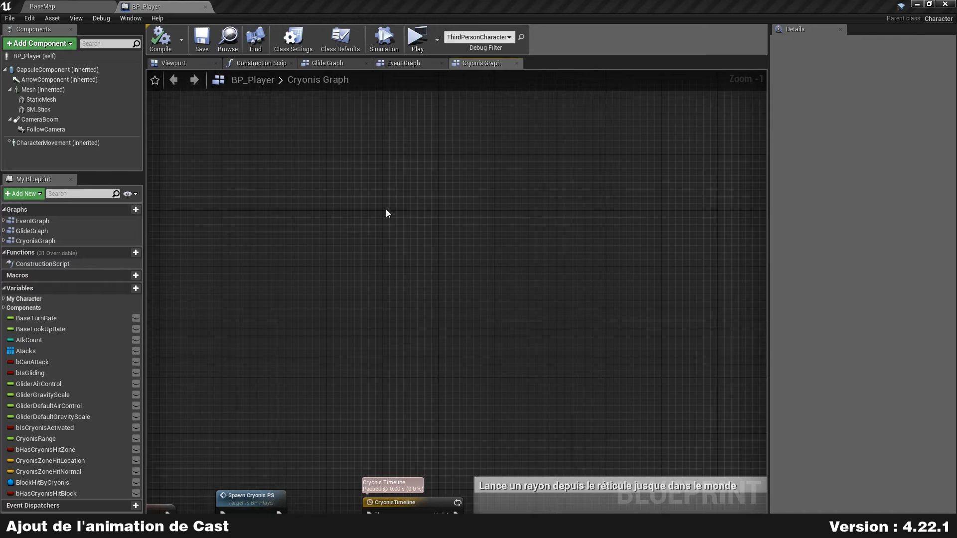
{"action": "type", "text": "TriggerCryonisSp"}
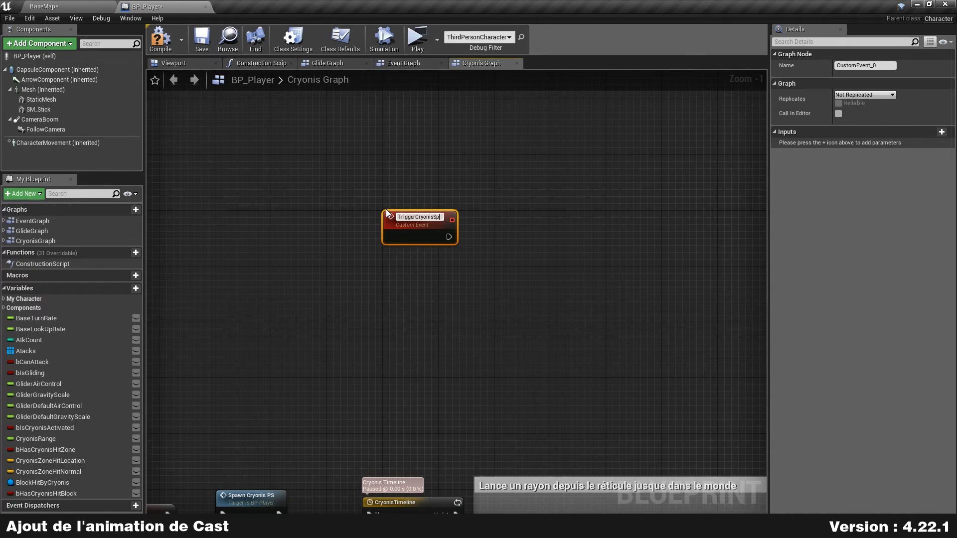
{"action": "type", "text": "awnAnim"}
{"action": "key", "text": "Return"}
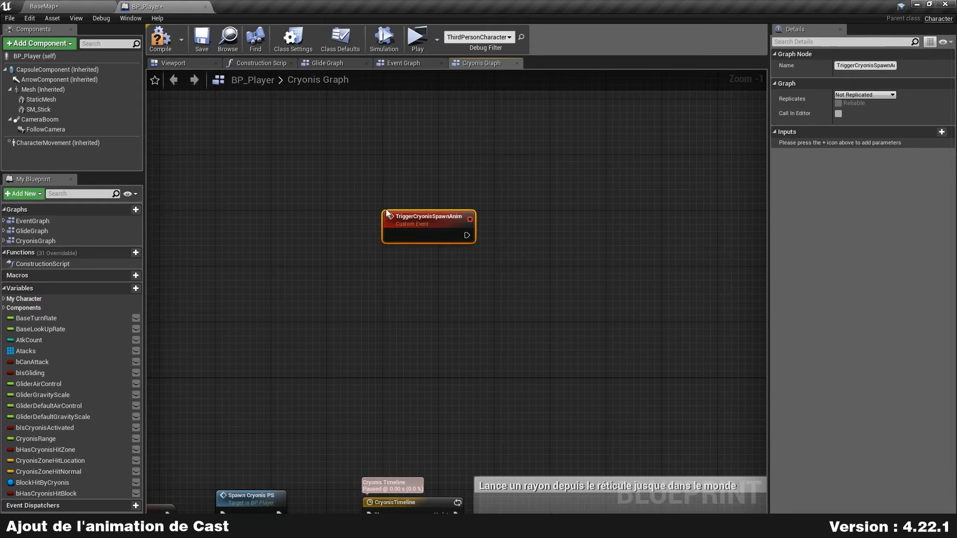
Add a Play Montage node executed by the TriggerCryonisSpawnAnim event.
{"action": "scroll", "coordinate": [475, 270], "scroll_direction": "up", "scroll_amount": 1}
{"action": "right_click_drag", "start_coordinate": [475, 270], "coordinate": [451, 260]}
{"action": "left_click_drag", "start_coordinate": [398, 218], "coordinate": [435, 208]}
{"action": "left_click", "coordinate": [390, 239]}
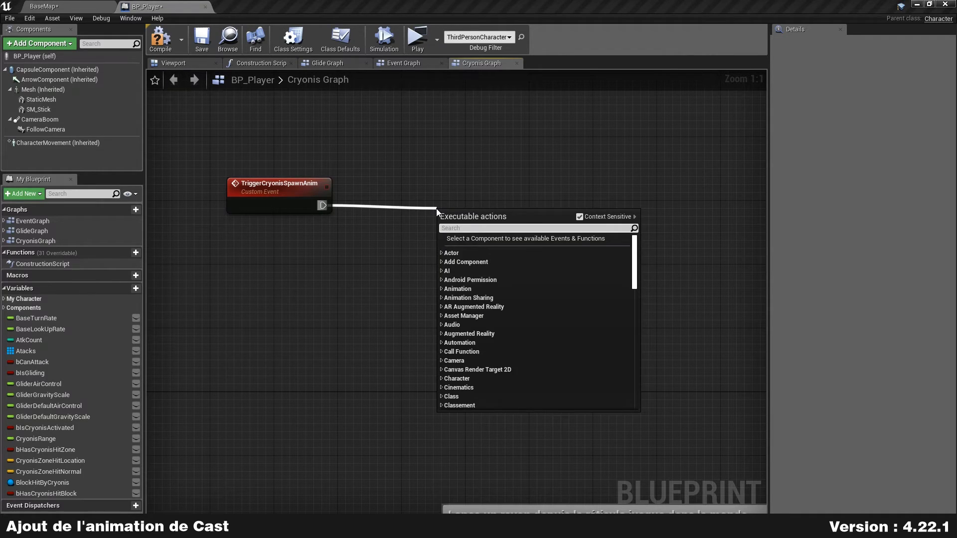
{"action": "type", "text": "playmontage"}
{"action": "key", "text": "Up"}
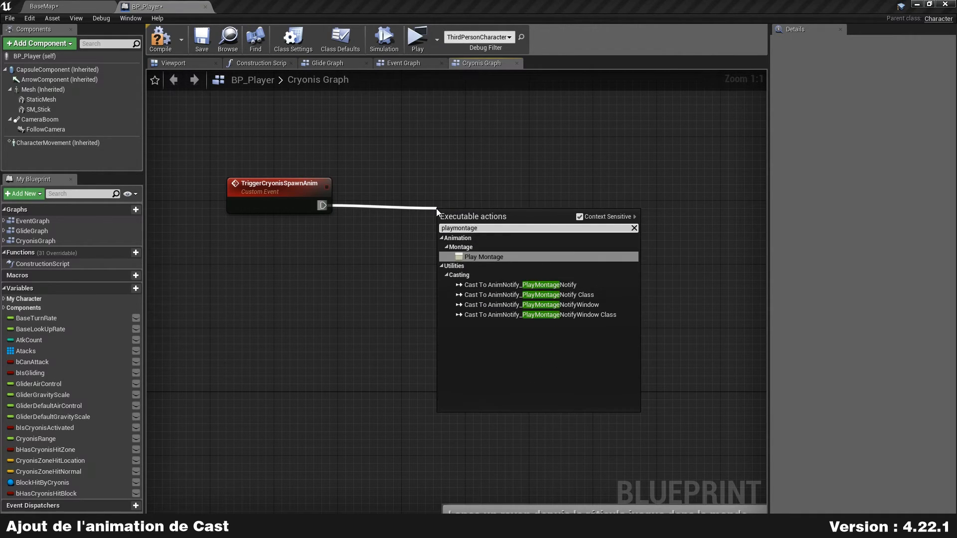
{"action": "key", "text": "Return"}
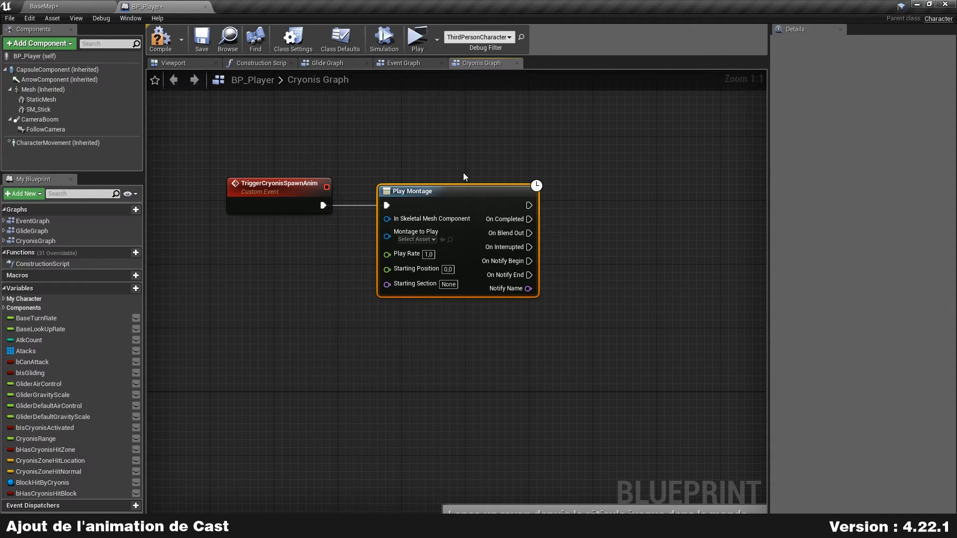
Copy the aerial attack's Play Anim Montage node from the Event Graph into the Cryonis Graph.
{"action": "left_click", "coordinate": [418, 63]}
{"action": "left_click", "coordinate": [503, 247]}
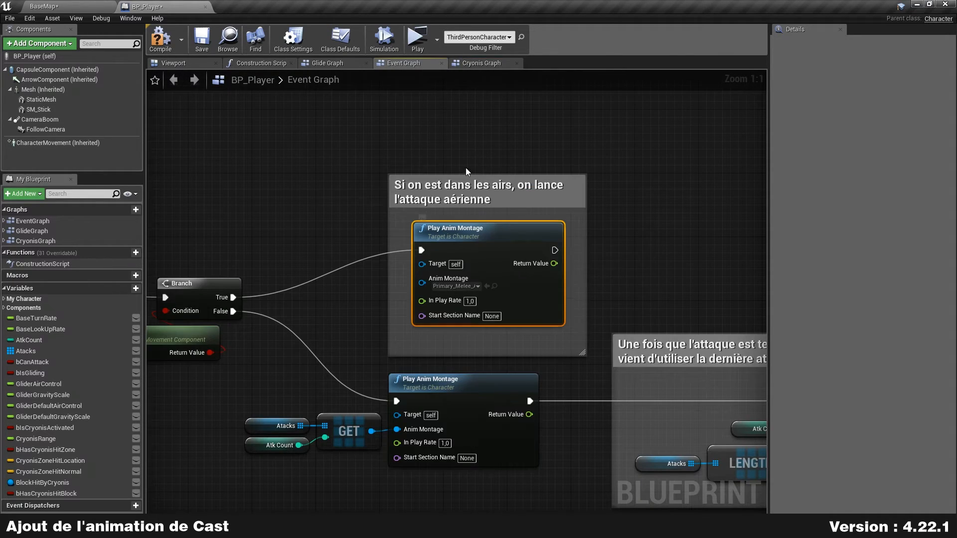
{"action": "left_click", "coordinate": [478, 63]}
{"action": "key", "text": "ctrl+v"}
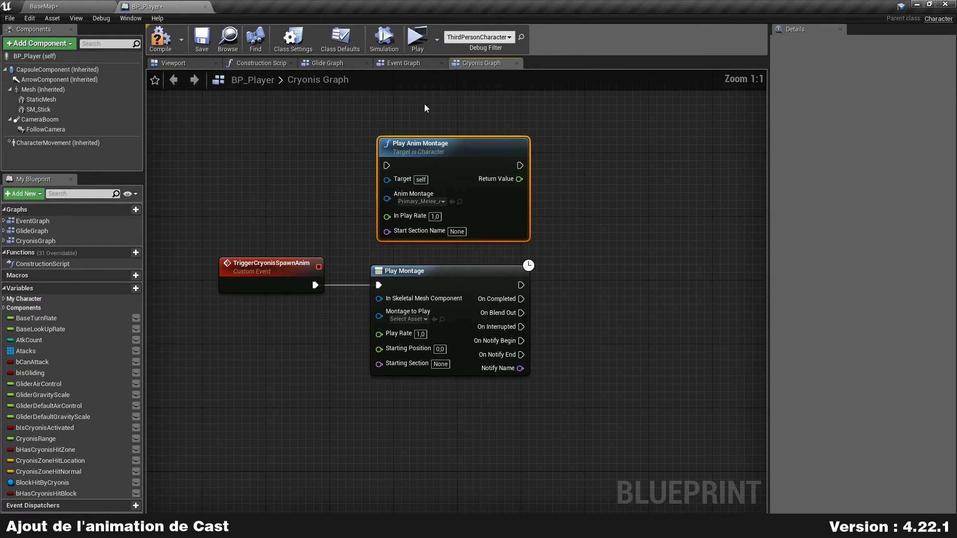
Connect the Mesh component to Play Montage's In Skeletal Mesh Component input and set Montage to Play to Cast_Montage.
{"action": "right_click_drag", "start_coordinate": [618, 276], "coordinate": [626, 213]}
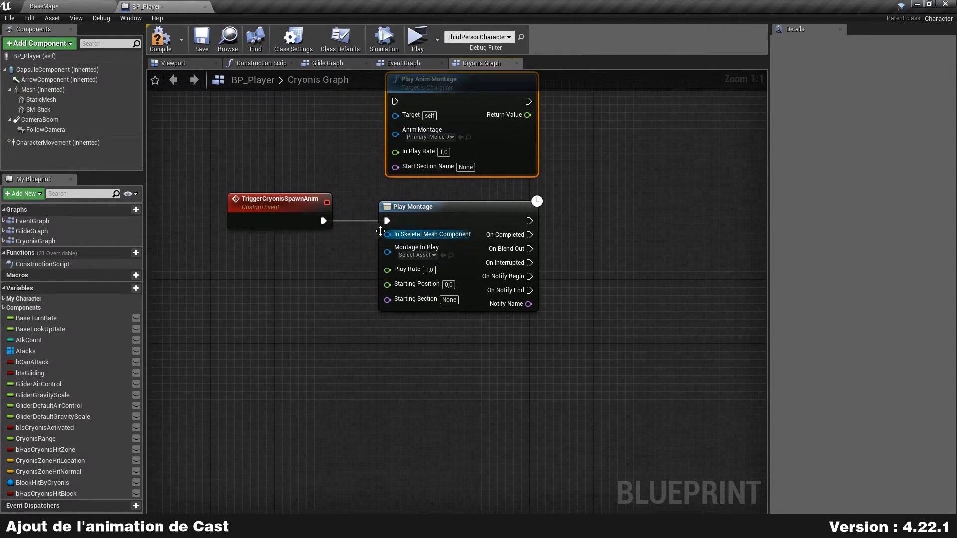
{"action": "left_click_drag", "start_coordinate": [388, 236], "coordinate": [313, 253]}
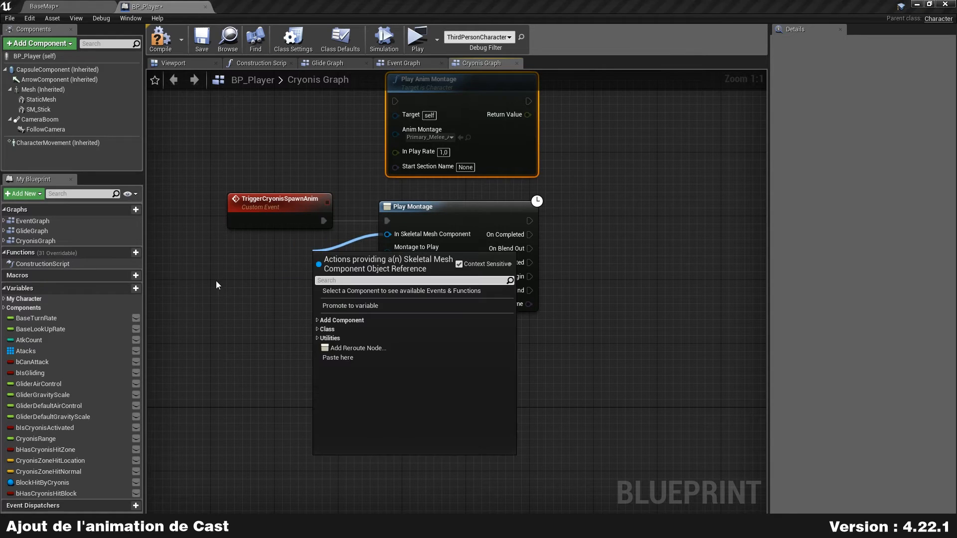
{"action": "left_click", "coordinate": [225, 280]}
{"action": "left_click_drag", "start_coordinate": [29, 91], "coordinate": [387, 234]}
{"action": "left_click", "coordinate": [355, 168]}
{"action": "right_click_drag", "start_coordinate": [355, 168], "coordinate": [352, 207]}
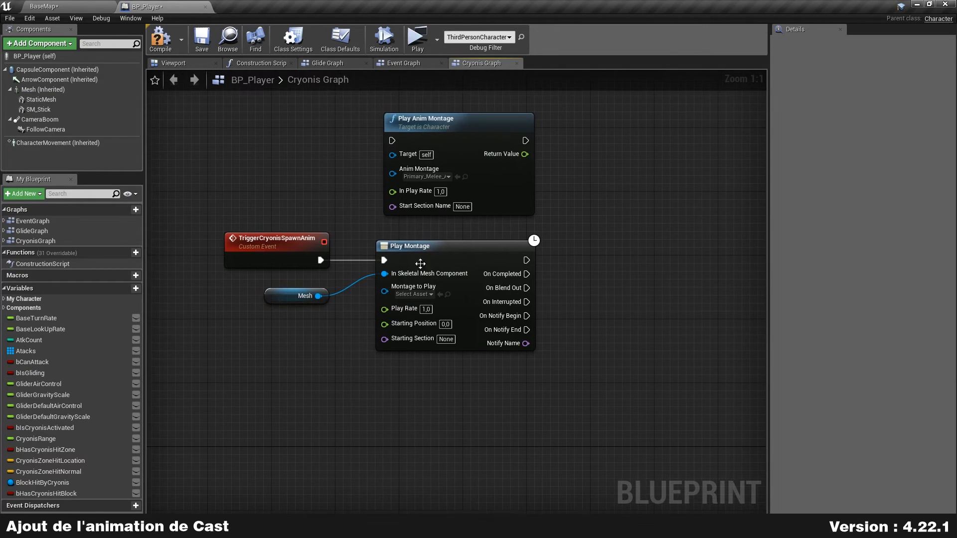
{"action": "left_click", "coordinate": [413, 295]}
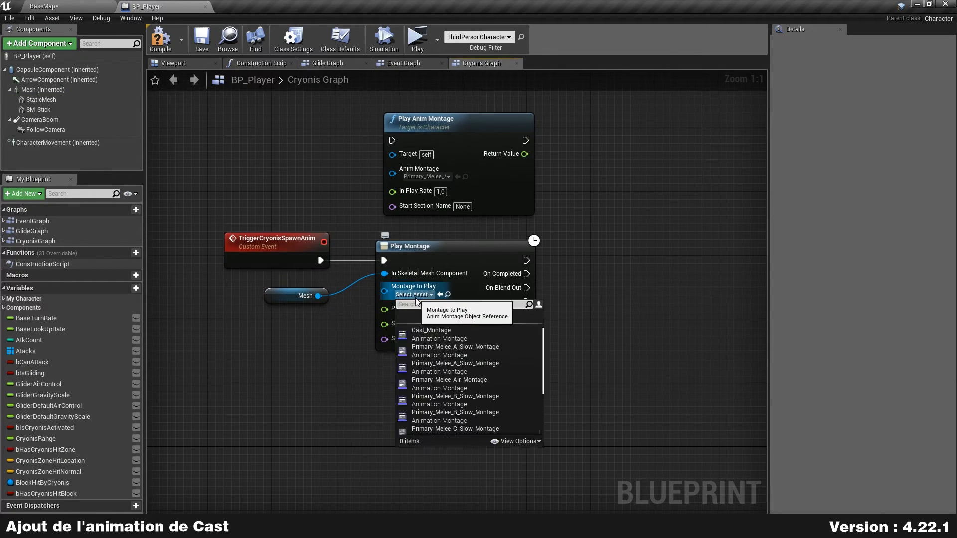
{"action": "left_click", "coordinate": [470, 338]}
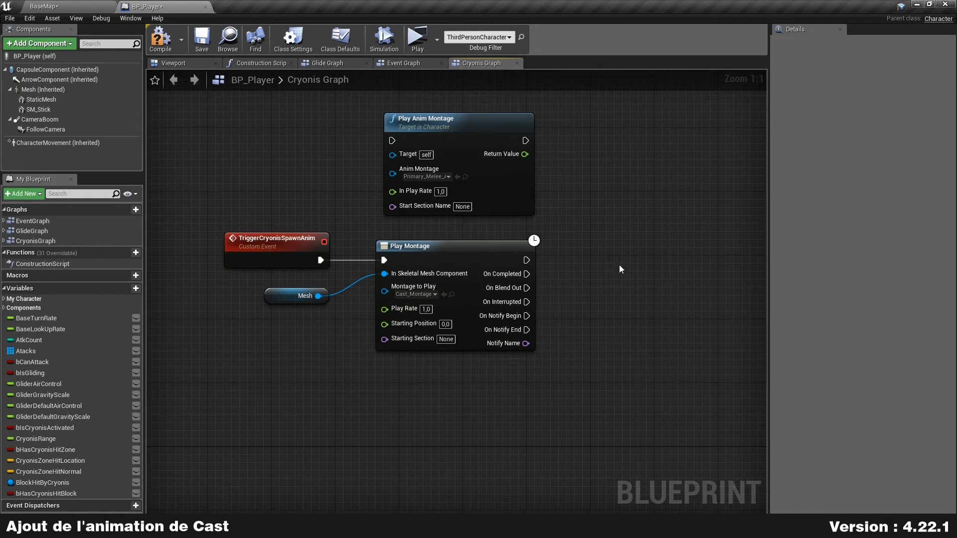
Compare the outputs of the two montage nodes and delete the copied Play Anim Montage node.
{"action": "right_click_drag", "start_coordinate": [618, 269], "coordinate": [550, 292]}
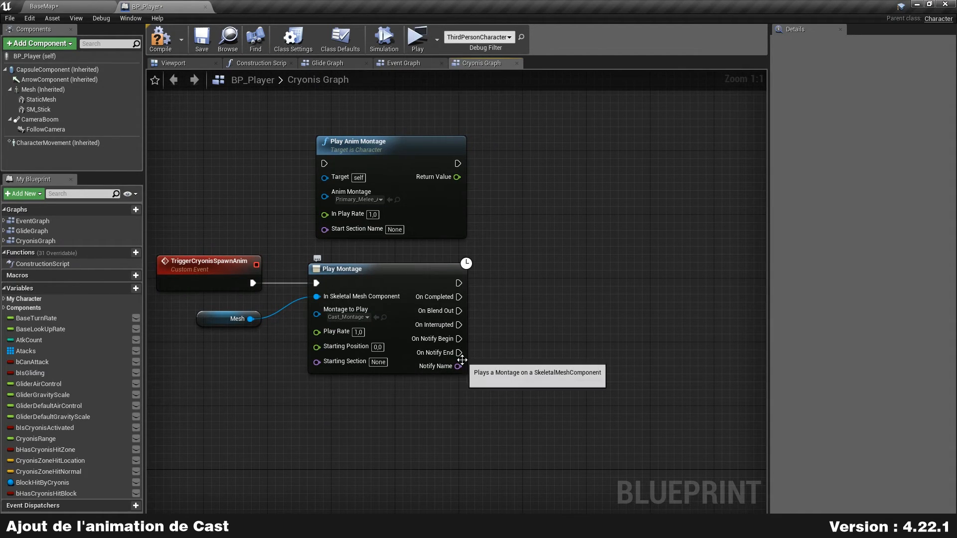
{"action": "mouse_move", "coordinate": [397, 146]}
{"action": "left_mouse_down"}
{"action": "mouse_move", "coordinate": [476, 147]}
{"action": "mouse_move", "coordinate": [404, 146]}
{"action": "left_mouse_up"}
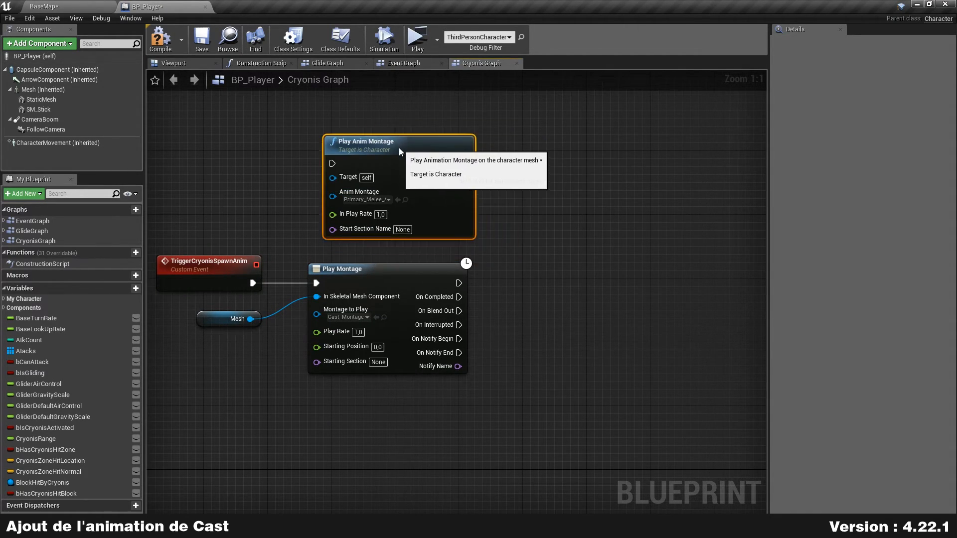
{"action": "left_click", "coordinate": [574, 231]}
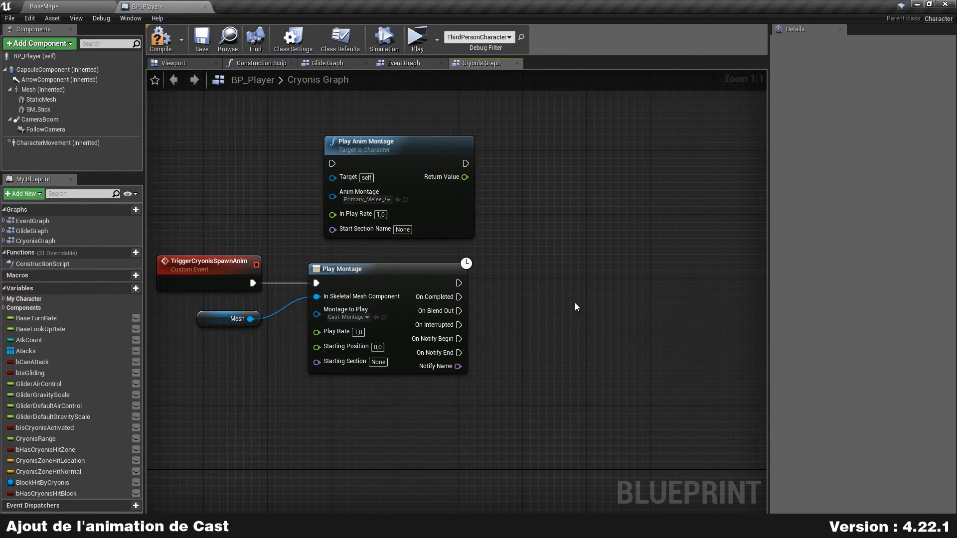
{"action": "scroll", "coordinate": [510, 327], "scroll_direction": "up", "scroll_amount": 1}
{"action": "left_click_drag", "start_coordinate": [459, 298], "coordinate": [569, 294]}
{"action": "left_click", "coordinate": [519, 302]}
{"action": "left_click_drag", "start_coordinate": [461, 297], "coordinate": [522, 331]}
{"action": "left_click", "coordinate": [518, 199]}
{"action": "left_click", "coordinate": [383, 197]}
{"action": "key", "text": "Delete"}
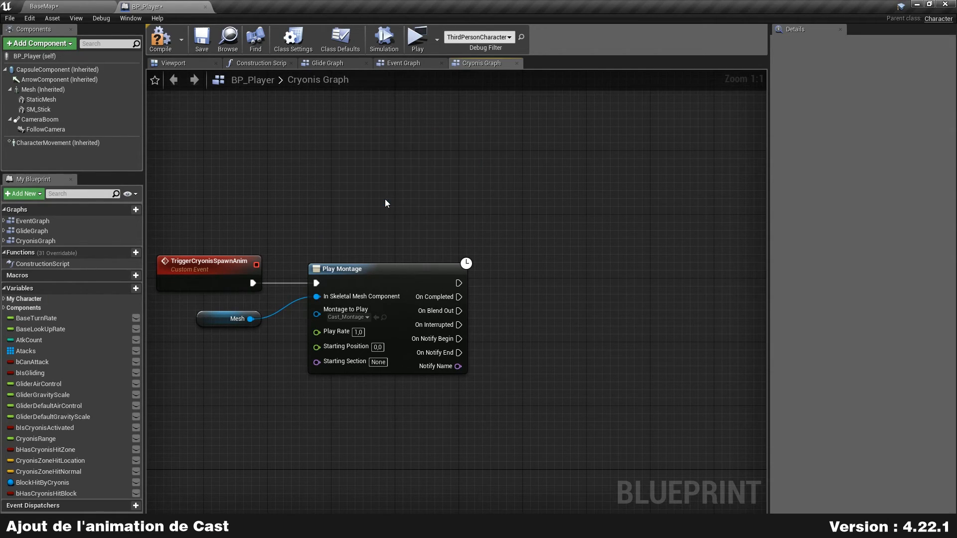
Tidy the Mesh and Play Montage nodes so they sit closer to the TriggerCryonisSpawnAnim event.
{"action": "left_click_drag", "start_coordinate": [223, 320], "coordinate": [221, 312]}
{"action": "left_click_drag", "start_coordinate": [409, 287], "coordinate": [377, 286]}
{"action": "left_click", "coordinate": [538, 301]}
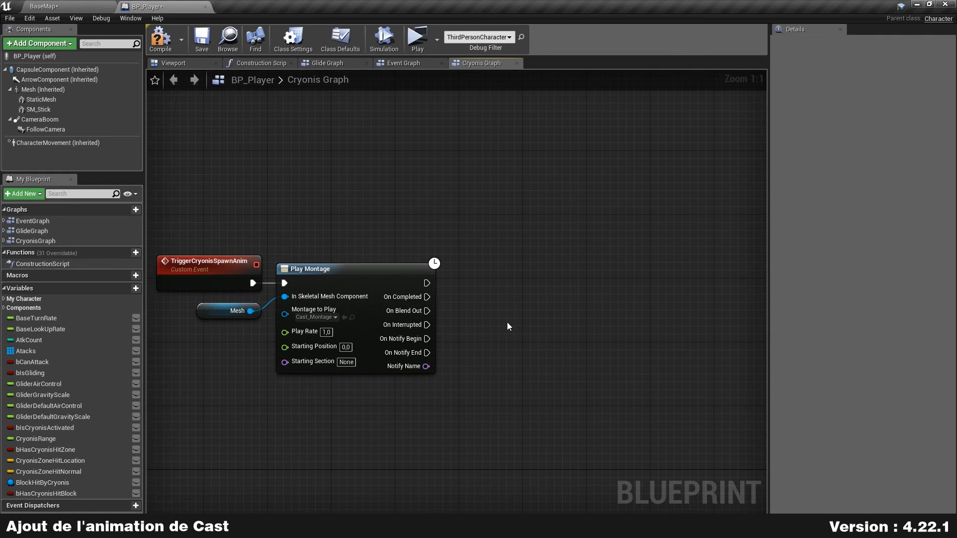
Create a Boolean variable named bIsSpawningCryoBloc in BP_Player.
{"action": "scroll", "coordinate": [452, 326], "scroll_direction": "up", "scroll_amount": 1}
{"action": "left_click", "coordinate": [127, 288]}
{"action": "type", "text": "bIsSpawningCryo"}
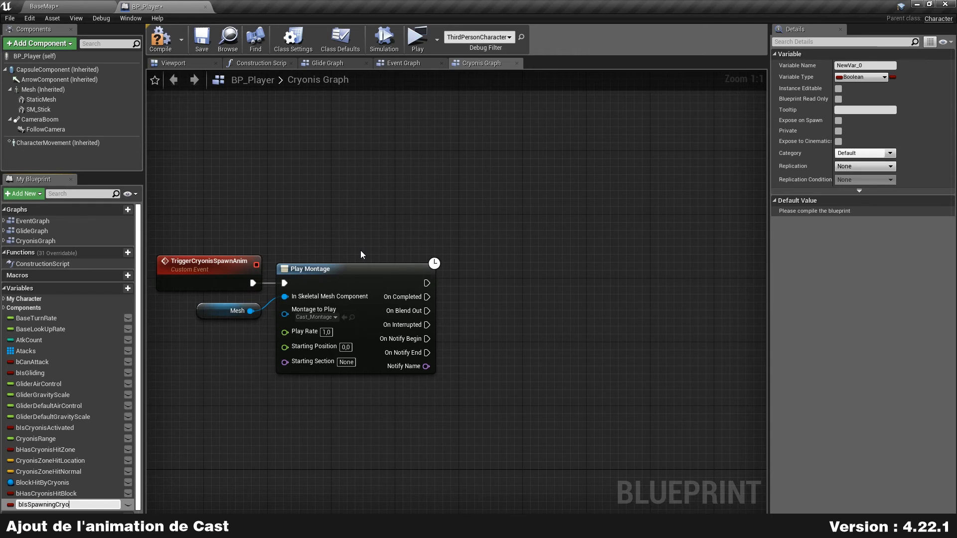
{"action": "type", "text": "Bloc"}
{"action": "key", "text": "Return"}
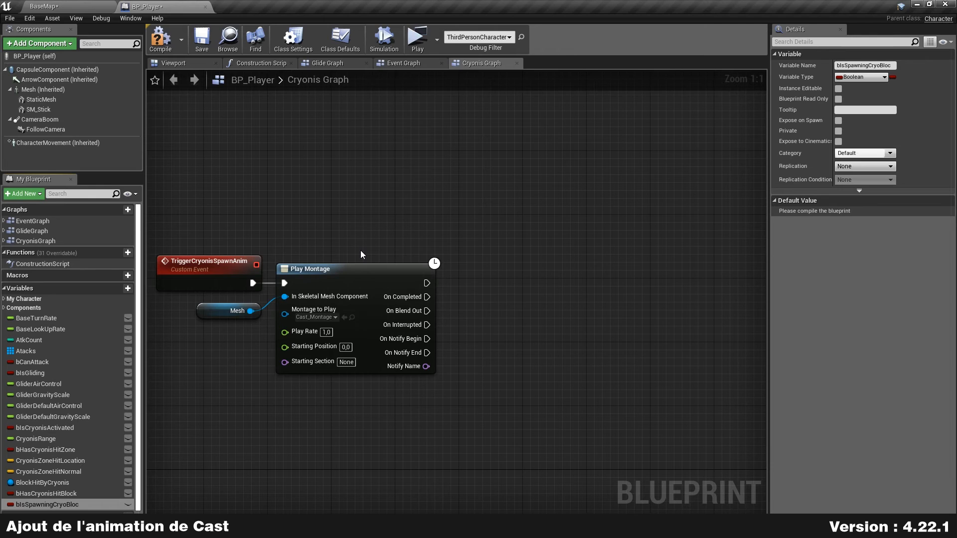
Add a setter for bIsSpawningCryoBloc after Play Montage's main execution output and set it to true.
{"action": "right_click_drag", "start_coordinate": [474, 296], "coordinate": [513, 240]}
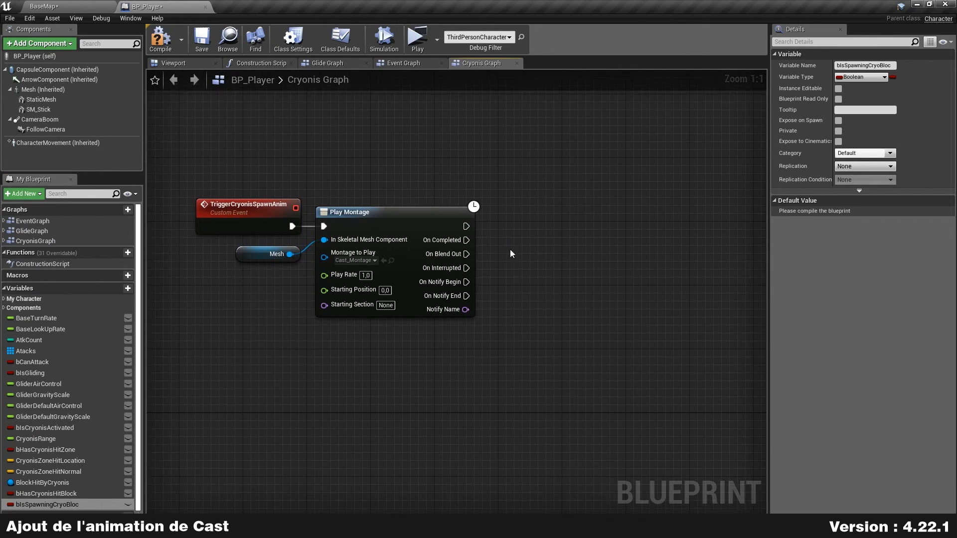
{"action": "left_click_drag", "start_coordinate": [74, 502], "coordinate": [501, 228], "text": "alt"}
{"action": "left_click", "coordinate": [642, 288]}
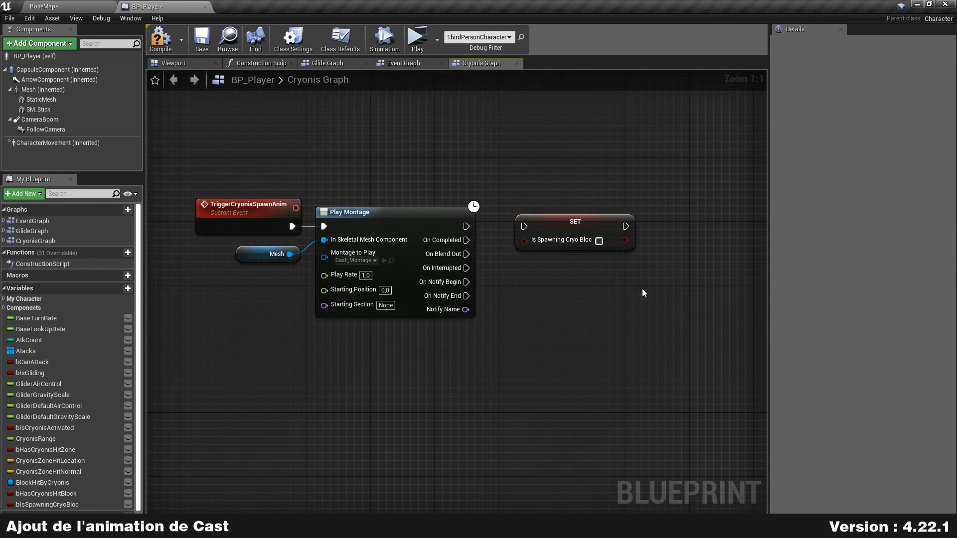
{"action": "left_click_drag", "start_coordinate": [465, 226], "coordinate": [524, 226]}
{"action": "left_click", "coordinate": [600, 241]}
Rename the variable bIsSpawningCryoBloc as bIsSpawningCryoBlock.
{"action": "right_click_drag", "start_coordinate": [624, 397], "coordinate": [566, 403]}
{"action": "double_click", "coordinate": [76, 503]}
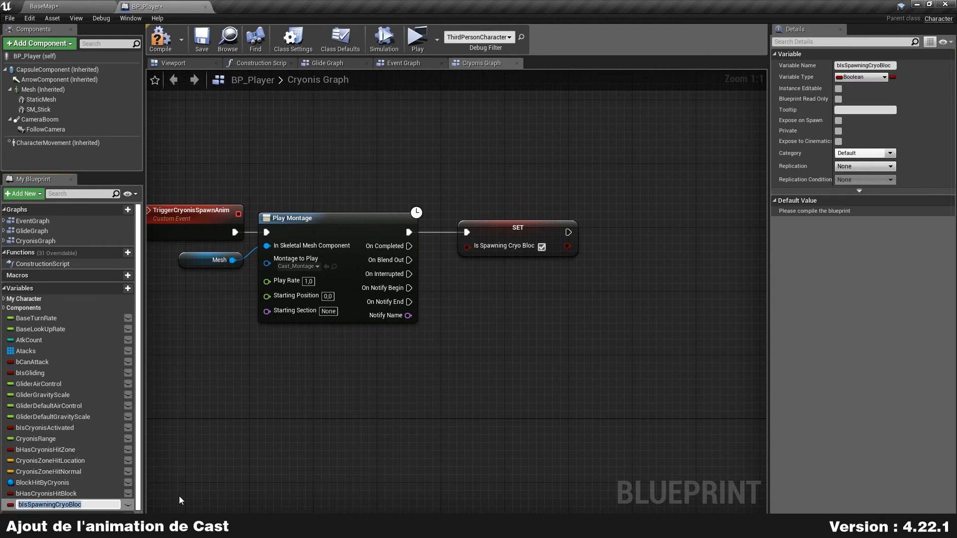
{"action": "key", "text": "End"}
{"action": "type", "text": "k"}
{"action": "key", "text": "Return"}
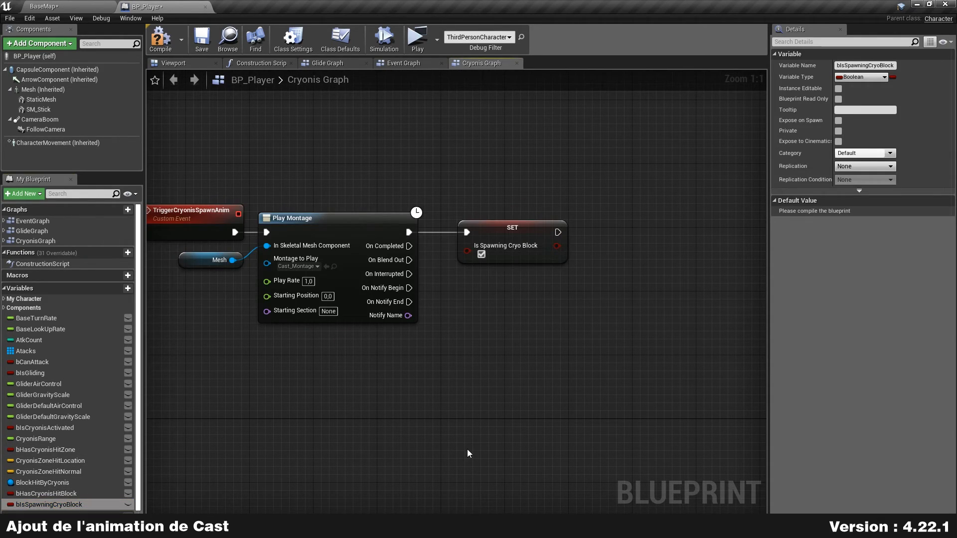
Duplicate the Is Spawning Cryo Block setter, connect it to Play Montage's On Completed output, set it to false and space it below the original.
{"action": "left_click", "coordinate": [494, 227]}
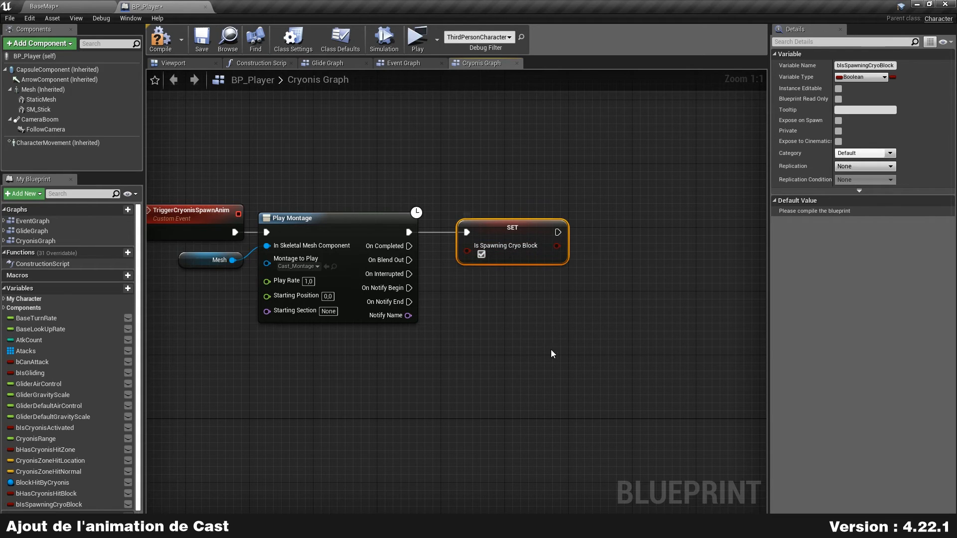
{"action": "key", "text": "ctrl+c"}
{"action": "key", "text": "ctrl+v"}
{"action": "left_click_drag", "start_coordinate": [410, 246], "coordinate": [498, 286]}
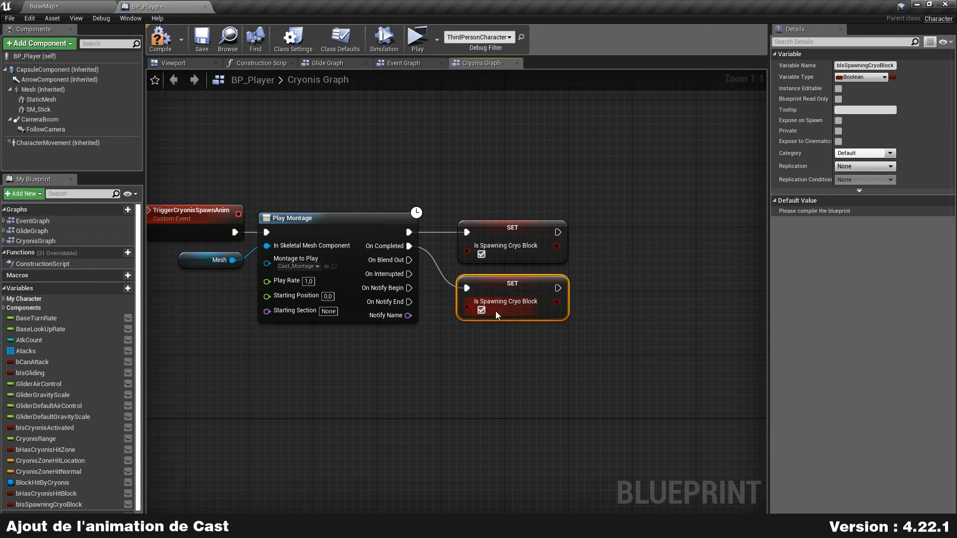
{"action": "left_click", "coordinate": [481, 310]}
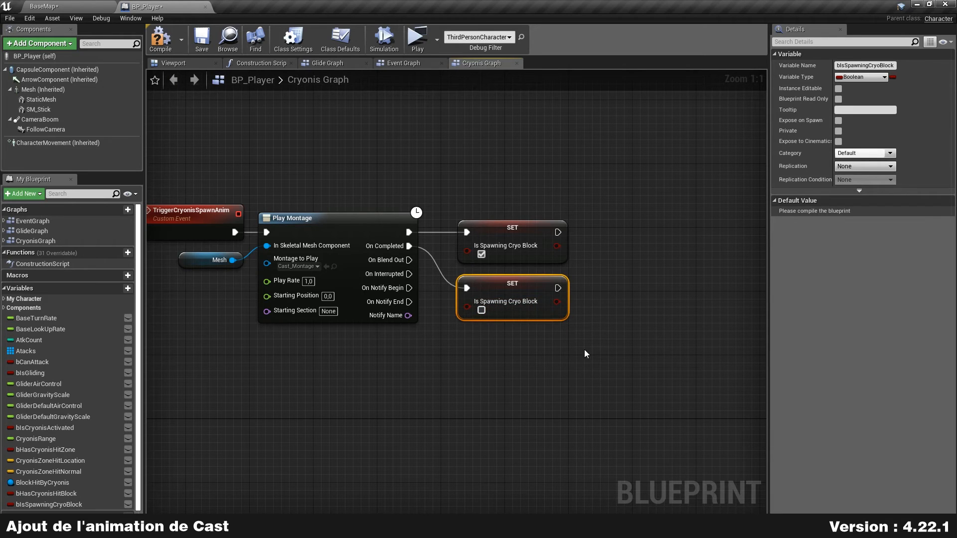
{"action": "right_click_drag", "start_coordinate": [579, 357], "coordinate": [500, 352]}
{"action": "left_click", "coordinate": [353, 329]}
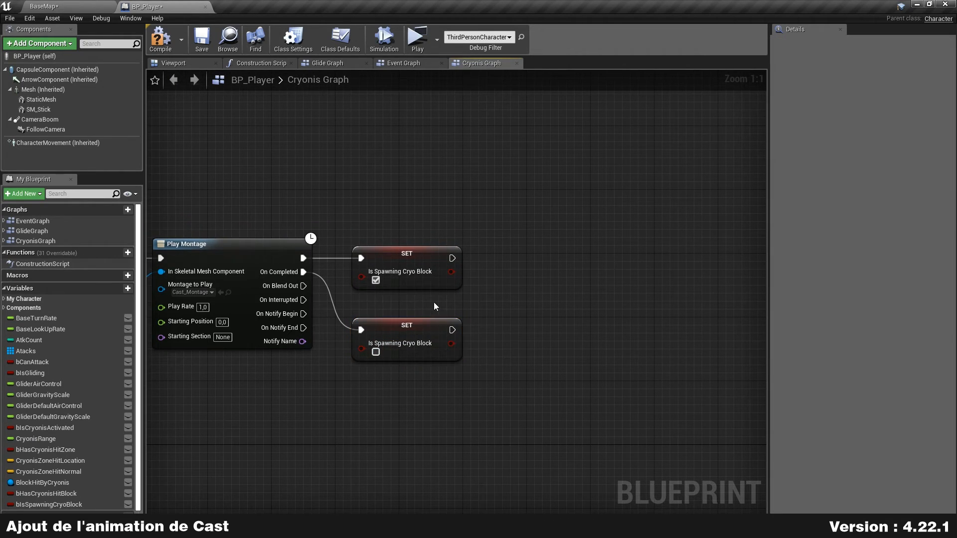
{"action": "right_click_drag", "start_coordinate": [434, 302], "coordinate": [479, 276]}
{"action": "right_click_drag", "start_coordinate": [629, 227], "coordinate": [443, 239]}
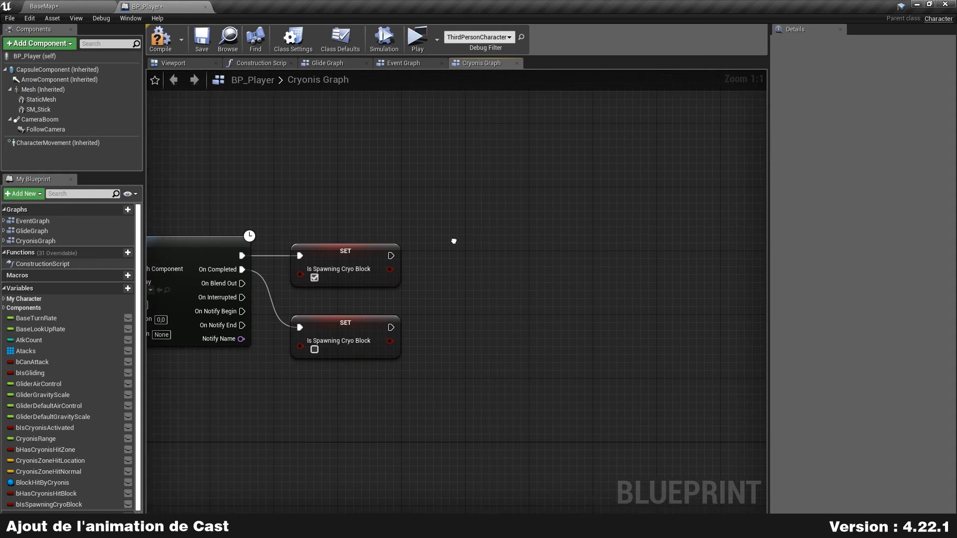
Add a Hide Cryonis PS call after the true Is Spawning Cryo Block setter and align it with that setter.
{"action": "left_click_drag", "start_coordinate": [391, 256], "coordinate": [460, 255]}
{"action": "type", "text": "hide cry"}
{"action": "key", "text": "Return"}
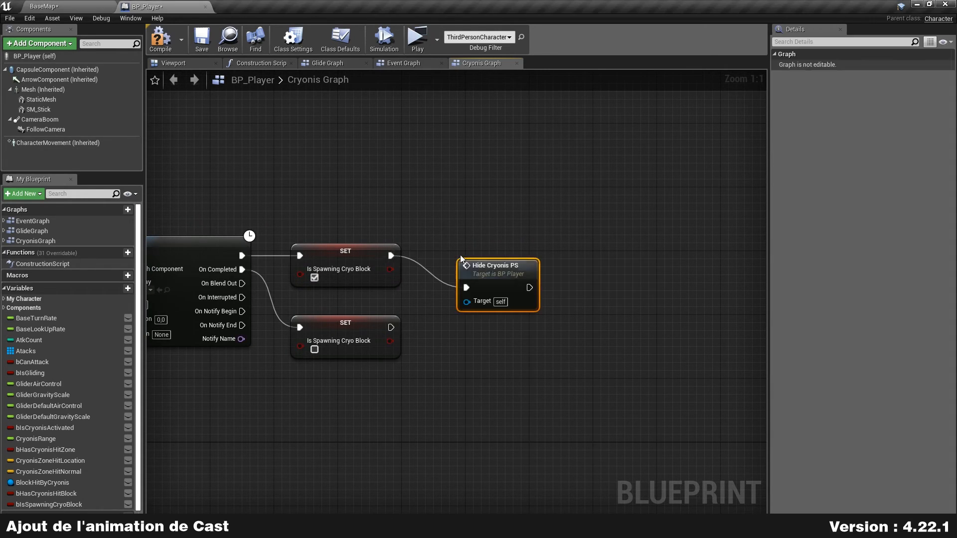
{"action": "left_click_drag", "start_coordinate": [511, 275], "coordinate": [471, 243]}
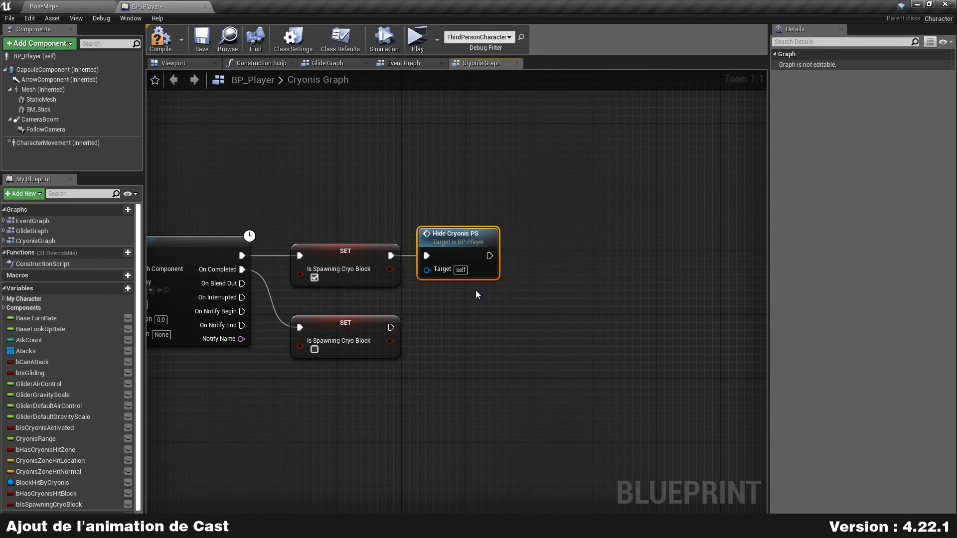
Add a Show Cryonis PS call after the false Is Spawning Cryo Block setter, aligned below Hide Cryonis PS.
{"action": "left_click_drag", "start_coordinate": [391, 328], "coordinate": [455, 321]}
{"action": "type", "text": "sh"}
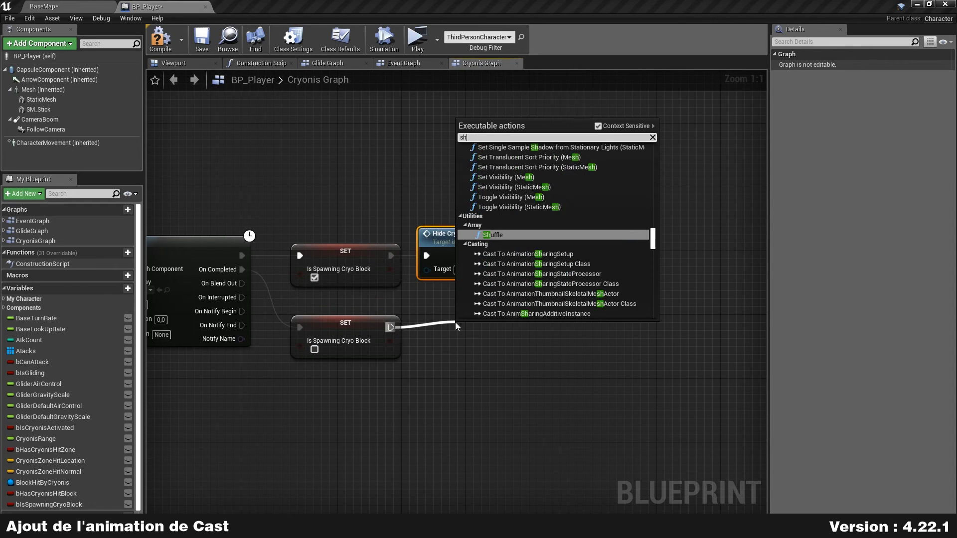
{"action": "type", "text": "ow cry"}
{"action": "key", "text": "Return"}
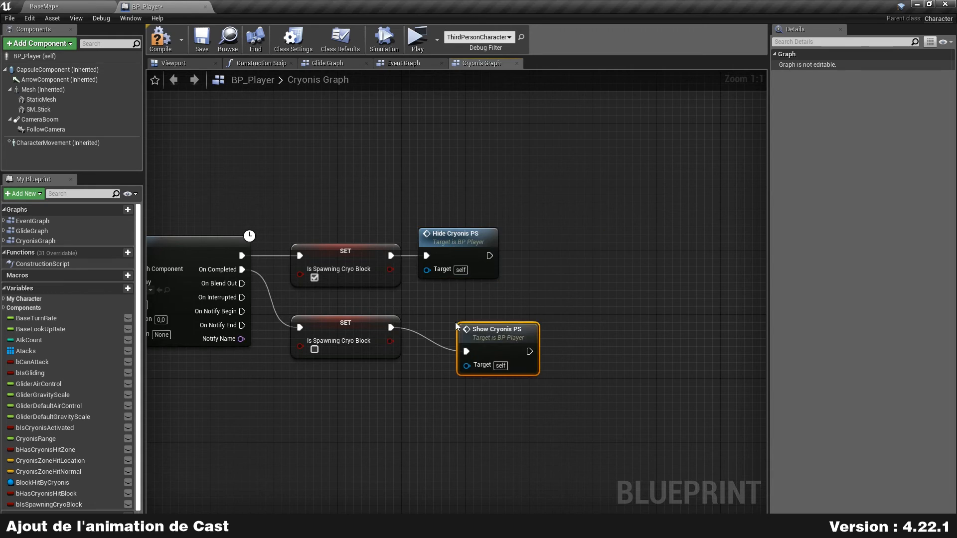
{"action": "left_click_drag", "start_coordinate": [512, 329], "coordinate": [474, 306]}
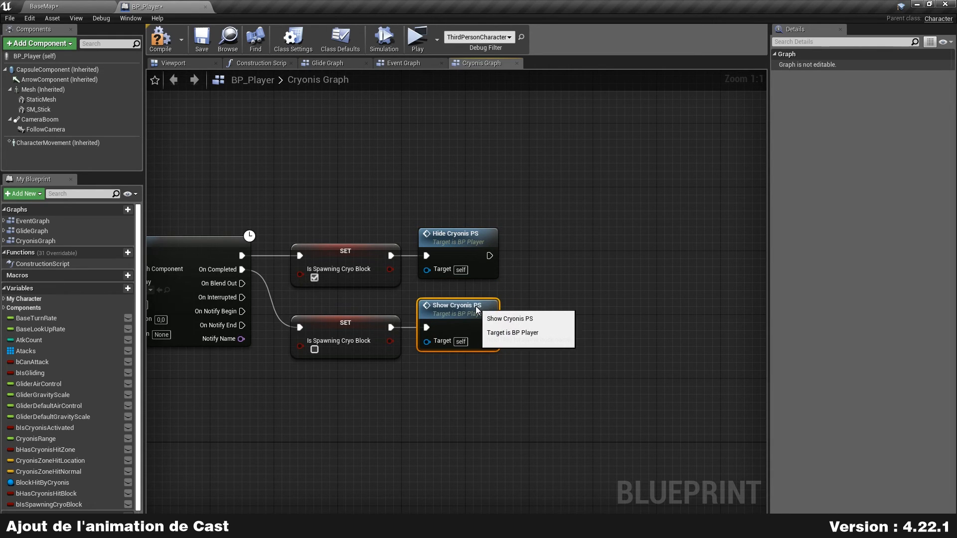
Move the Cryonis search node chain, up to CryonisTimeline and Destroy Cryonis PS, left to make room before the ray-casting comment box.
{"action": "left_click", "coordinate": [357, 378]}
{"action": "scroll", "coordinate": [358, 379], "scroll_direction": "down", "scroll_amount": 1}
{"action": "right_click_drag", "start_coordinate": [279, 377], "coordinate": [409, 326]}
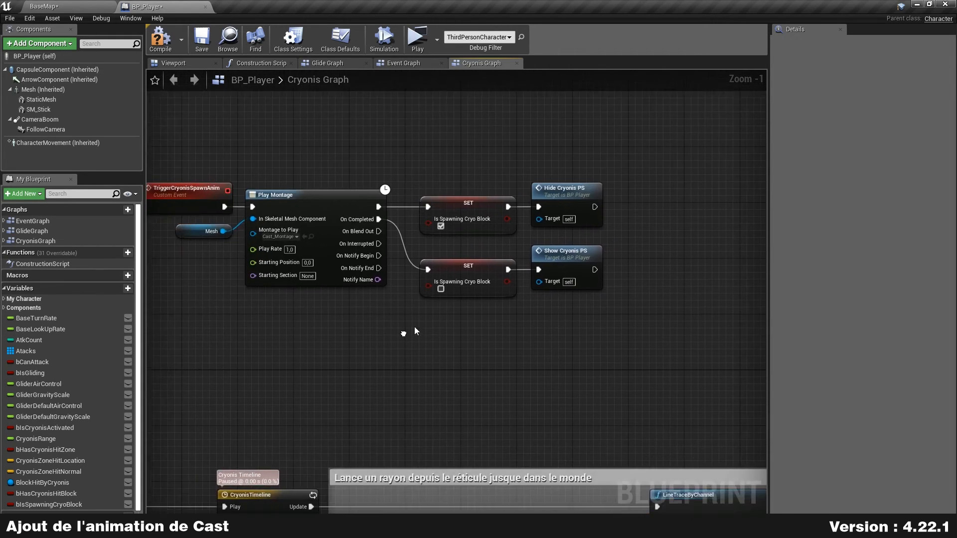
{"action": "left_click", "coordinate": [475, 202]}
{"action": "right_click_drag", "start_coordinate": [502, 292], "coordinate": [478, 248]}
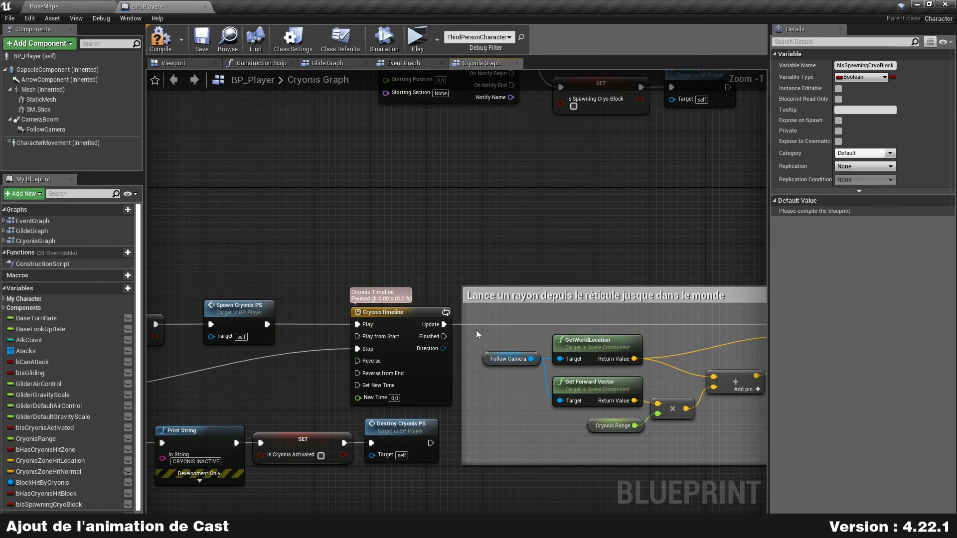
{"action": "scroll", "coordinate": [438, 353], "scroll_direction": "down", "scroll_amount": 3}
{"action": "right_click_drag", "start_coordinate": [317, 452], "coordinate": [472, 359]}
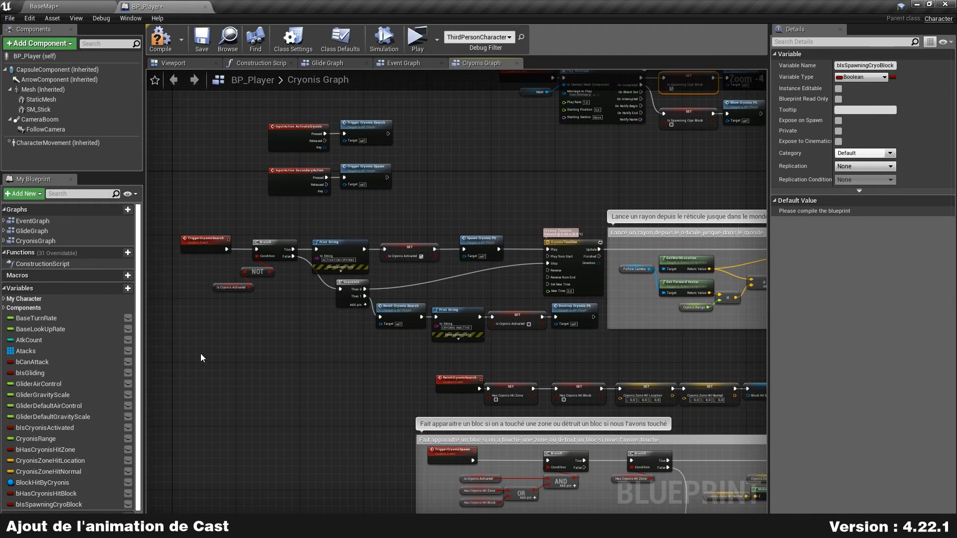
{"action": "left_click_drag", "start_coordinate": [572, 229], "coordinate": [441, 244]}
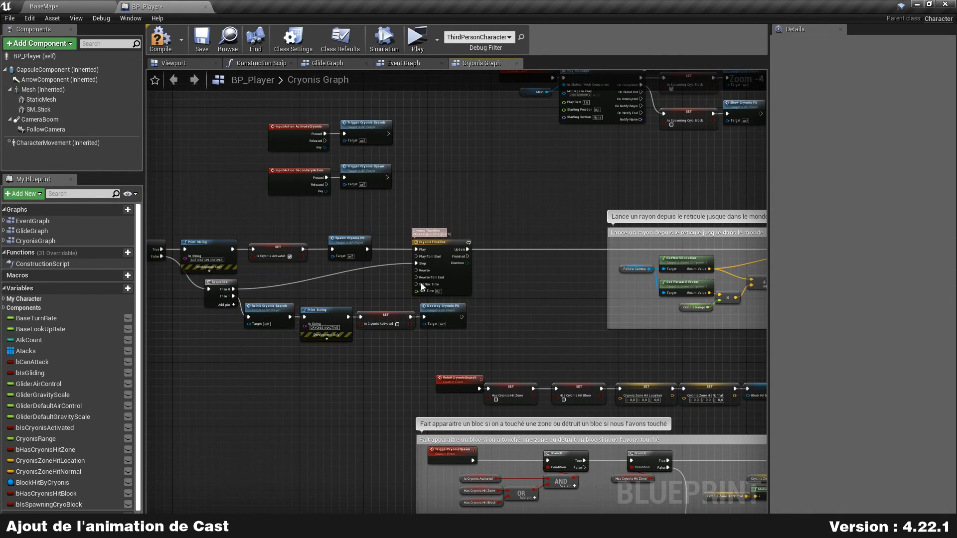
Insert a Branch between CryonisTimeline's Update output and the line trace, continuing the existing link from its True output.
{"action": "right_click_drag", "start_coordinate": [625, 340], "coordinate": [258, 278]}
{"action": "right_click_drag", "start_coordinate": [713, 319], "coordinate": [476, 317]}
{"action": "right_click_drag", "start_coordinate": [268, 278], "coordinate": [697, 281]}
{"action": "scroll", "coordinate": [303, 205], "scroll_direction": "up", "scroll_amount": 4}
{"action": "right_click_drag", "start_coordinate": [394, 232], "coordinate": [361, 279]}
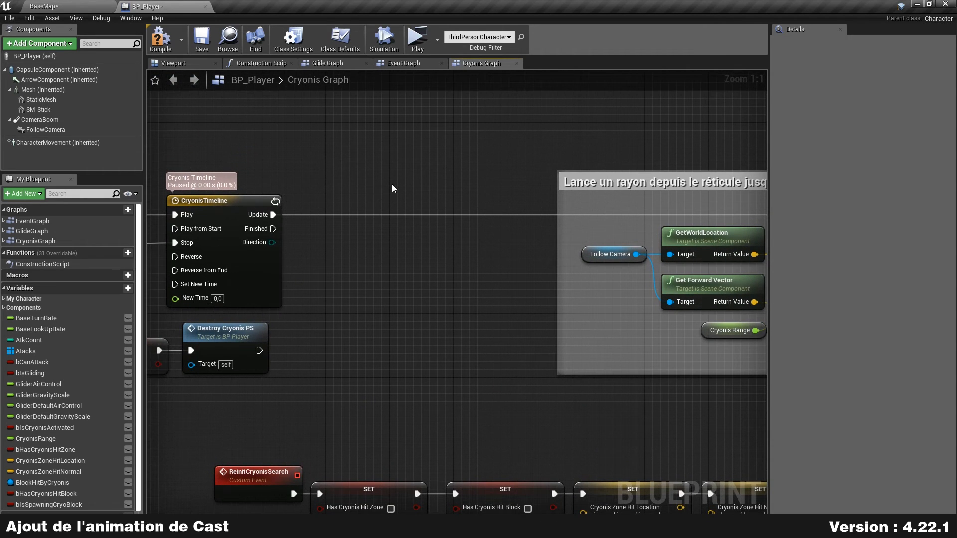
{"action": "left_click", "coordinate": [369, 185]}
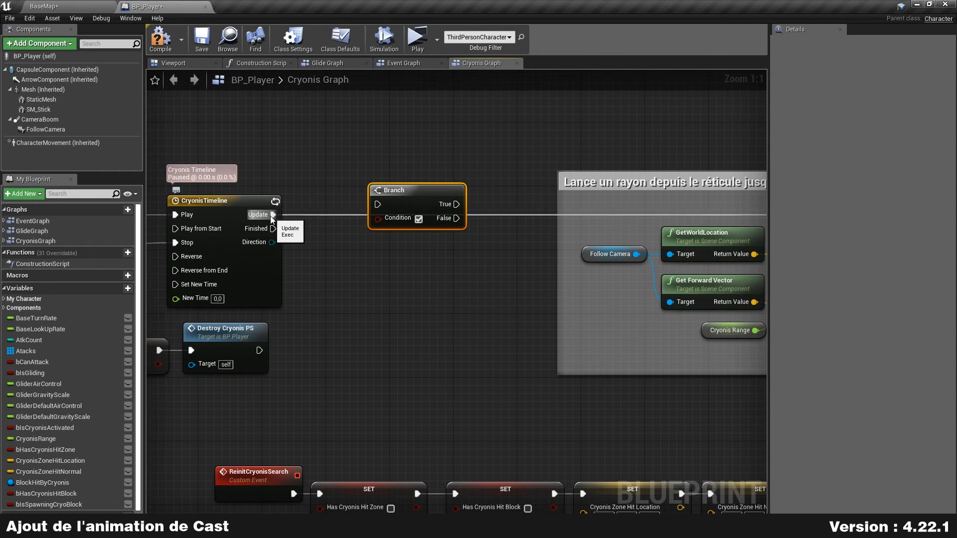
{"action": "left_click_drag", "start_coordinate": [272, 214], "coordinate": [384, 253]}
{"action": "left_click_drag", "start_coordinate": [454, 209], "coordinate": [410, 208], "text": "ctrl"}
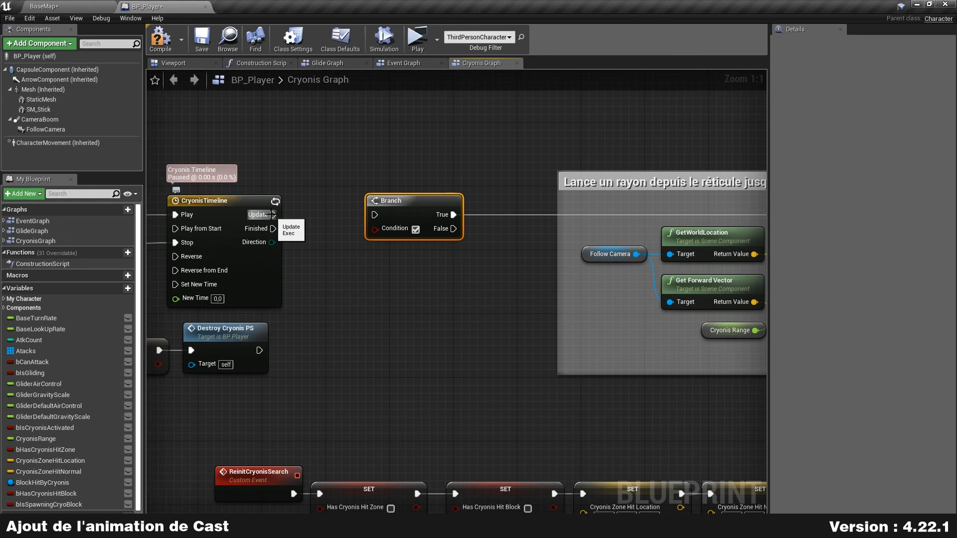
{"action": "left_click_drag", "start_coordinate": [272, 214], "coordinate": [332, 214]}
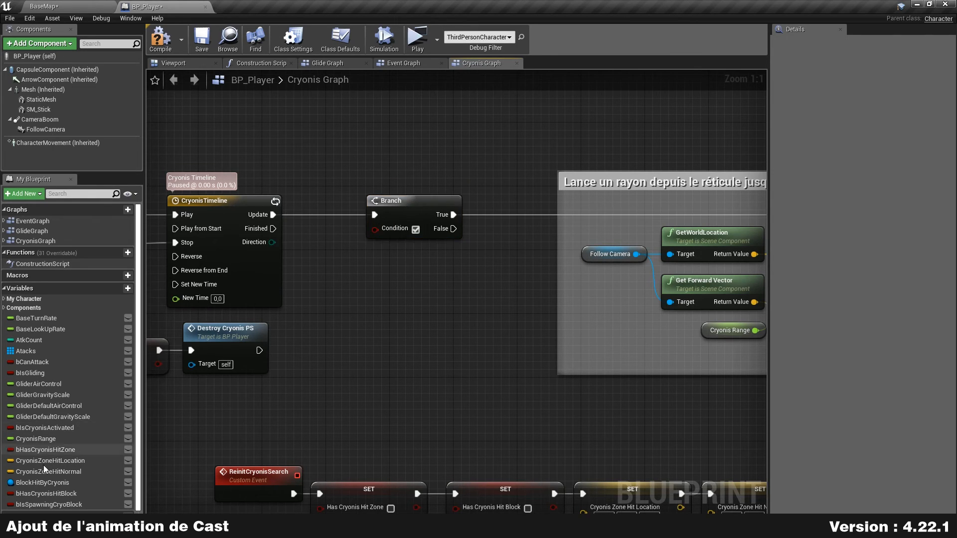
Feed the Branch's Condition with an Is Spawning Cryo Block getter inverted by a NOT node, both stacked beneath the Branch.
{"action": "left_click_drag", "start_coordinate": [50, 501], "coordinate": [313, 325]}
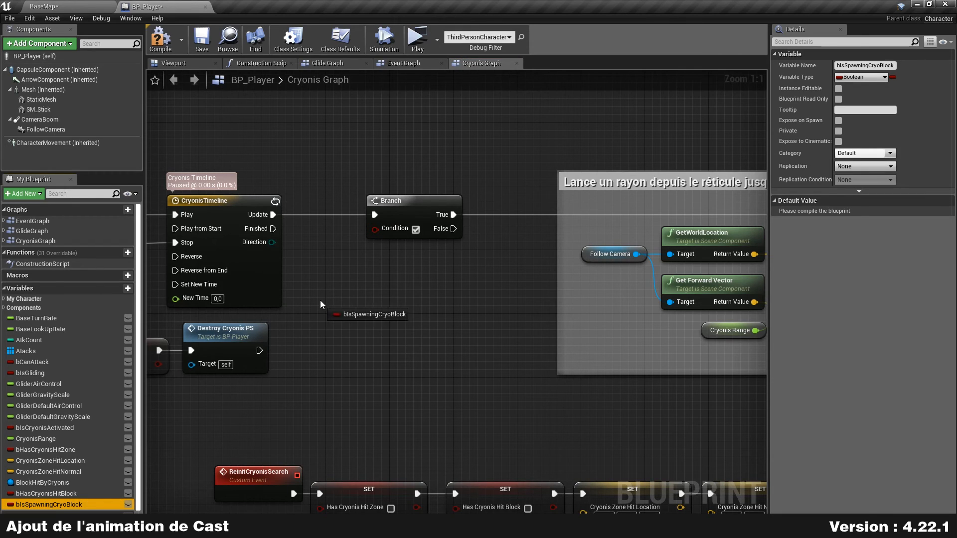
{"action": "left_click_drag", "start_coordinate": [396, 307], "coordinate": [367, 277]}
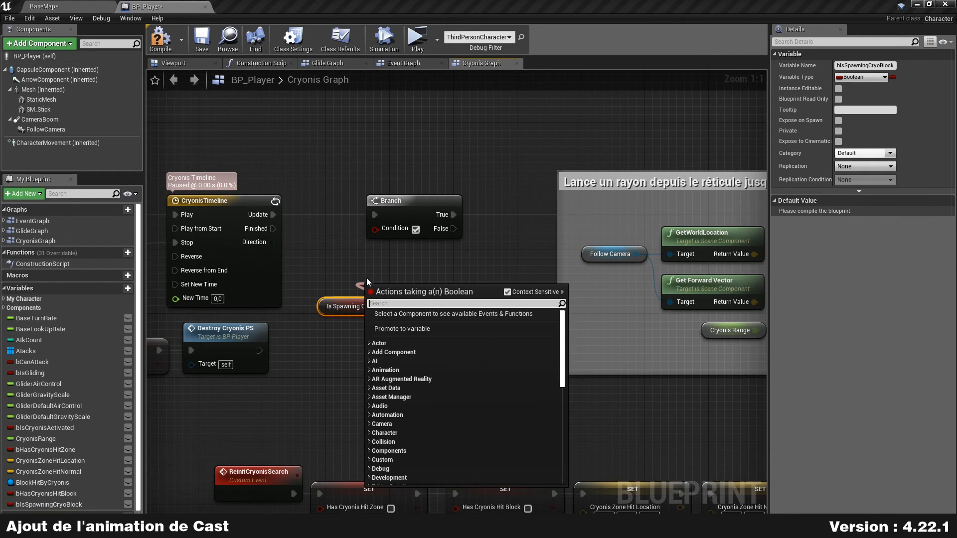
{"action": "type", "text": "not"}
{"action": "key", "text": "Up"}
{"action": "key", "text": "Return"}
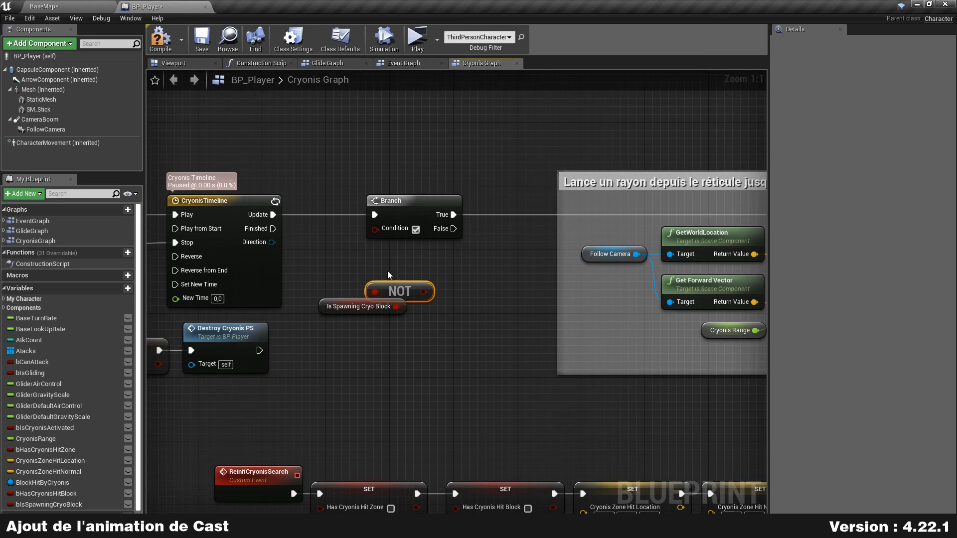
{"action": "left_click_drag", "start_coordinate": [394, 274], "coordinate": [379, 230]}
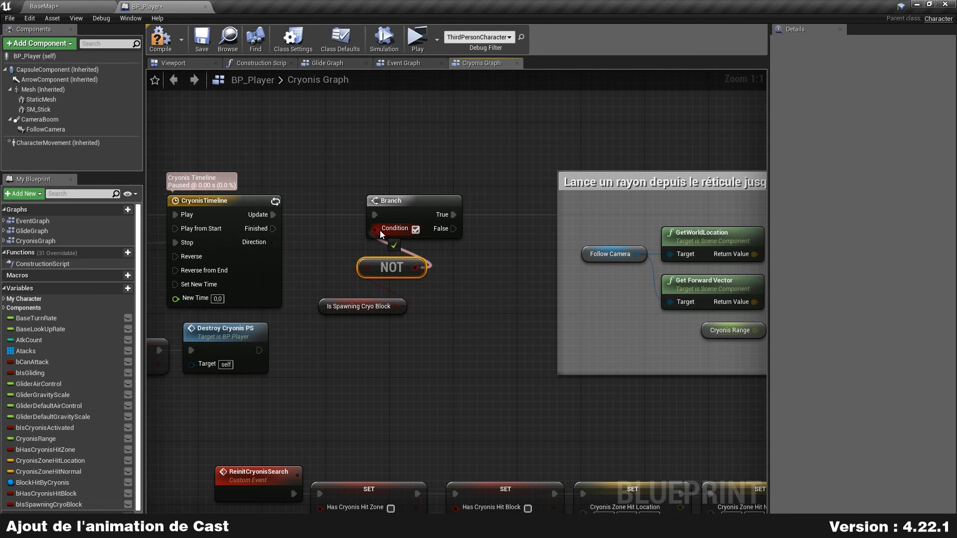
{"action": "left_click_drag", "start_coordinate": [396, 265], "coordinate": [397, 254]}
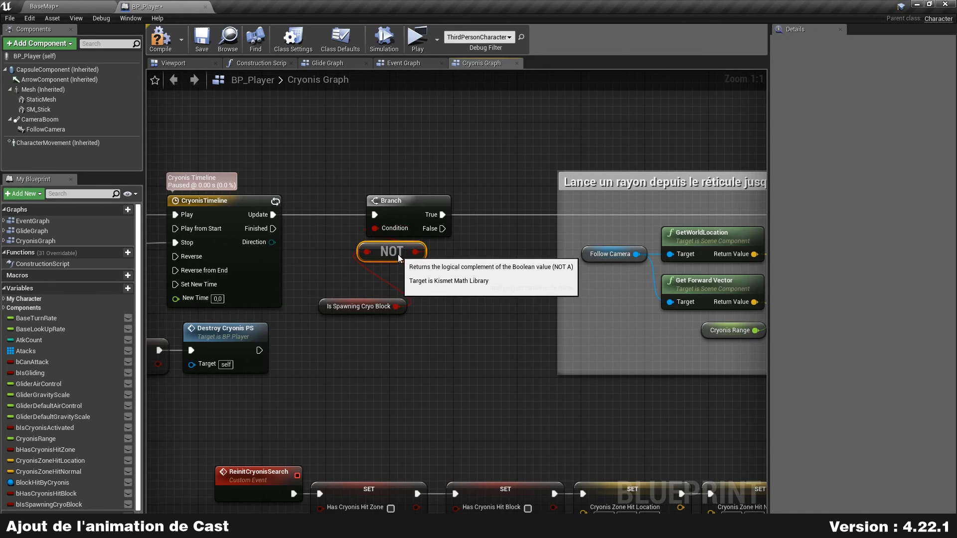
{"action": "left_click_drag", "start_coordinate": [362, 310], "coordinate": [362, 294]}
Shift the Branch, NOT and Is Spawning Cryo Block nodes slightly away from CryonisTimeline toward the ray-casting comment box.
{"action": "left_click", "coordinate": [352, 320]}
{"action": "right_click_drag", "start_coordinate": [459, 272], "coordinate": [437, 302]}
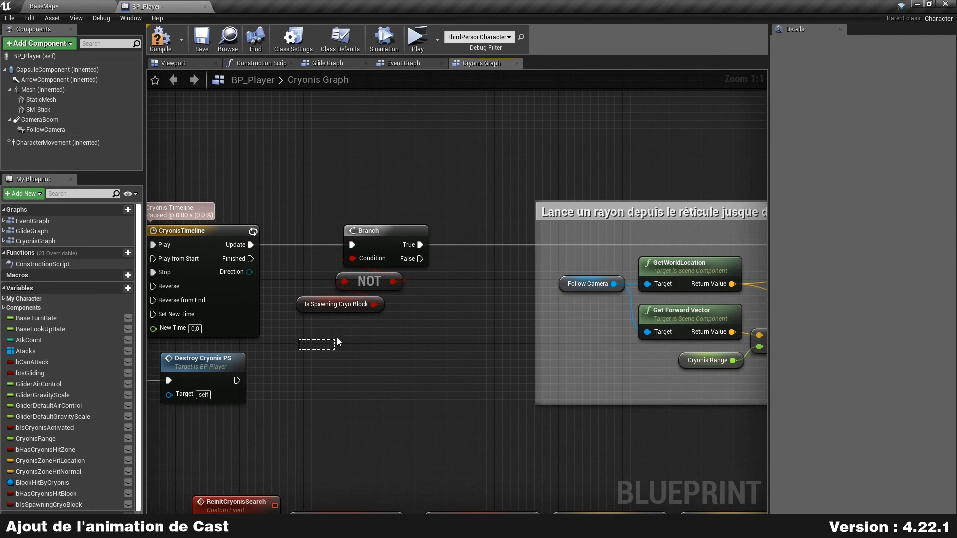
{"action": "right_click_drag", "start_coordinate": [448, 189], "coordinate": [438, 290]}
{"action": "right_click_drag", "start_coordinate": [643, 144], "coordinate": [510, 264]}
{"action": "right_click_drag", "start_coordinate": [370, 291], "coordinate": [479, 155]}
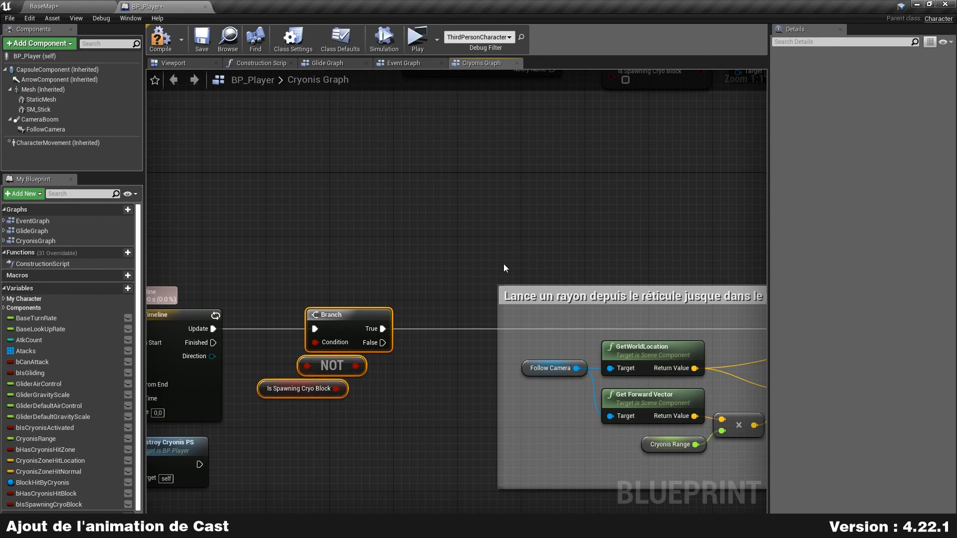
{"action": "scroll", "coordinate": [462, 221], "scroll_direction": "down", "scroll_amount": 1}
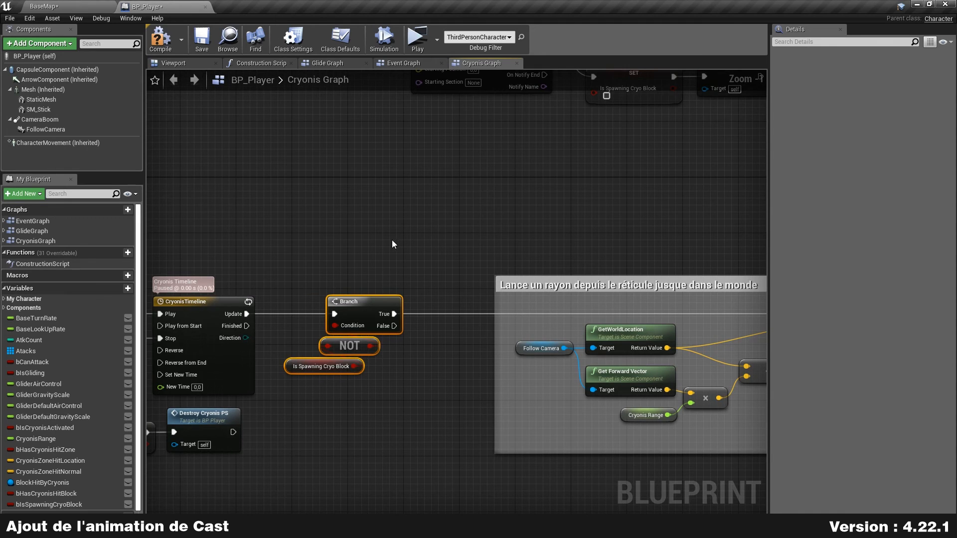
{"action": "scroll", "coordinate": [393, 244], "scroll_direction": "down", "scroll_amount": 1}
{"action": "left_click_drag", "start_coordinate": [367, 300], "coordinate": [391, 301]}
{"action": "left_click", "coordinate": [386, 273]}
Move the InputAction ActivateCryonis event and its Trigger Cryonis Search call higher above the InputAction SecondaryAction nodes.
{"action": "right_click_drag", "start_coordinate": [387, 272], "coordinate": [534, 265]}
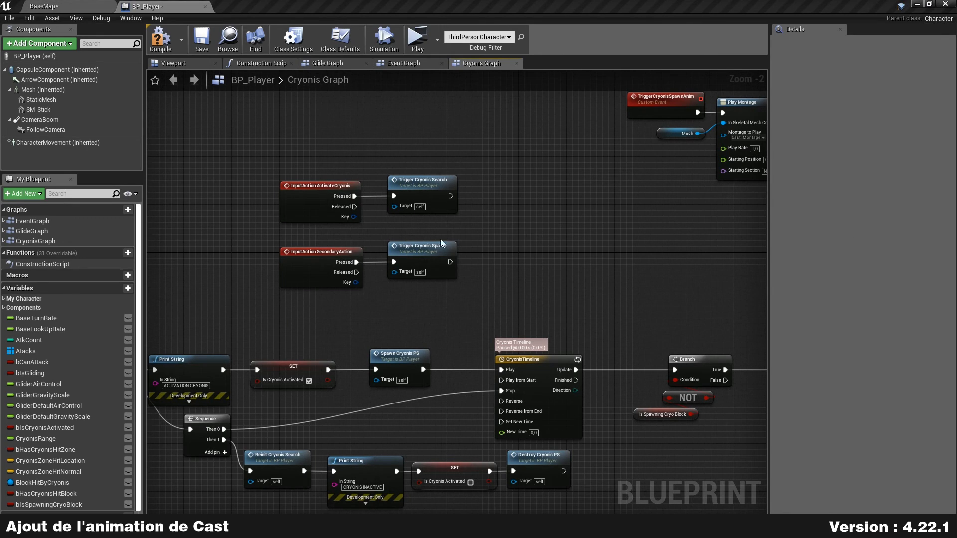
{"action": "left_click_drag", "start_coordinate": [503, 142], "coordinate": [326, 175]}
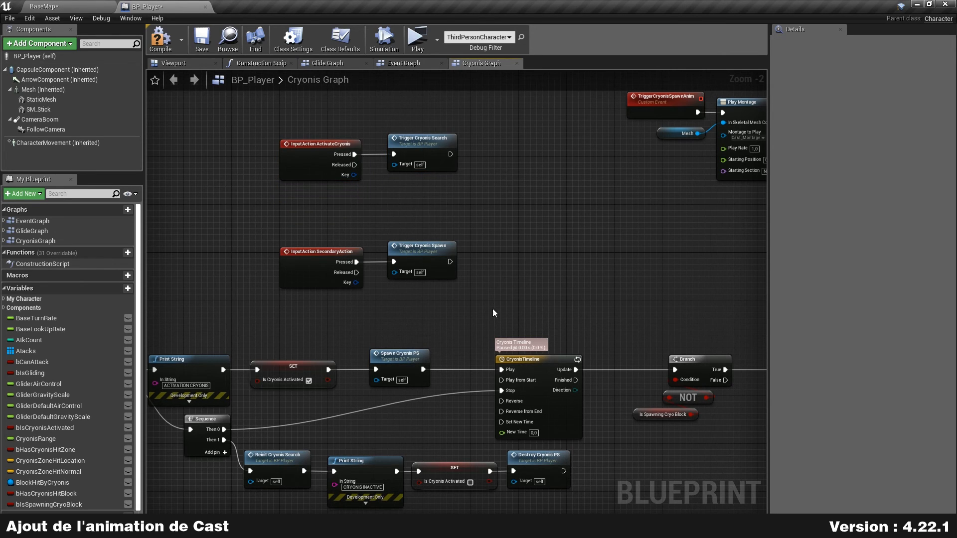
{"action": "right_click_drag", "start_coordinate": [494, 307], "coordinate": [660, 199]}
{"action": "right_click_drag", "start_coordinate": [486, 235], "coordinate": [474, 336]}
{"action": "left_click_drag", "start_coordinate": [406, 303], "coordinate": [765, 121]}
{"action": "left_click", "coordinate": [256, 258]}
Insert a Branch between InputAction ActivateCryonis's Pressed output and Trigger Cryonis Search, spacing the event and call apart around it.
{"action": "right_click_drag", "start_coordinate": [256, 258], "coordinate": [483, 227]}
{"action": "scroll", "coordinate": [353, 182], "scroll_direction": "up", "scroll_amount": 2}
{"action": "left_click_drag", "start_coordinate": [353, 182], "coordinate": [488, 181]}
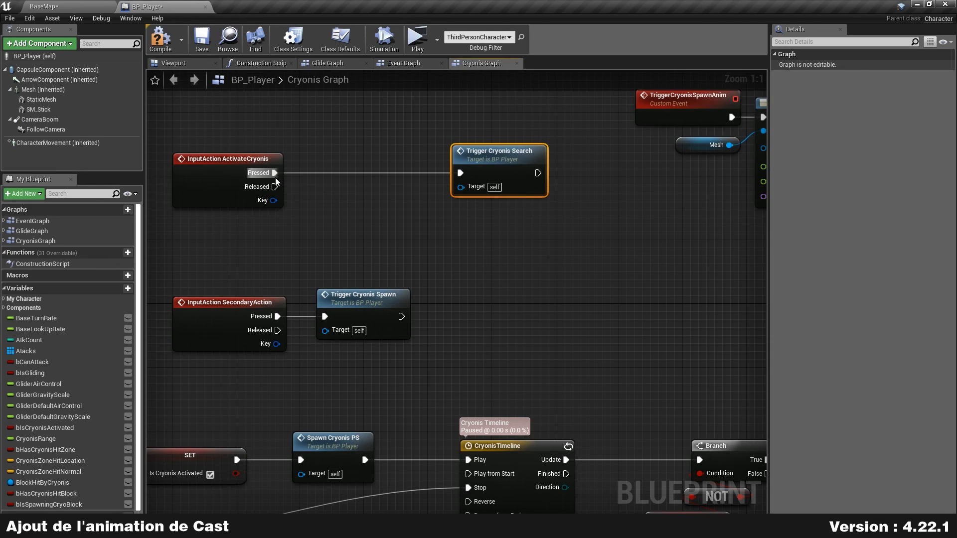
{"action": "left_click_drag", "start_coordinate": [323, 179], "coordinate": [319, 181]}
{"action": "type", "text": "branch"}
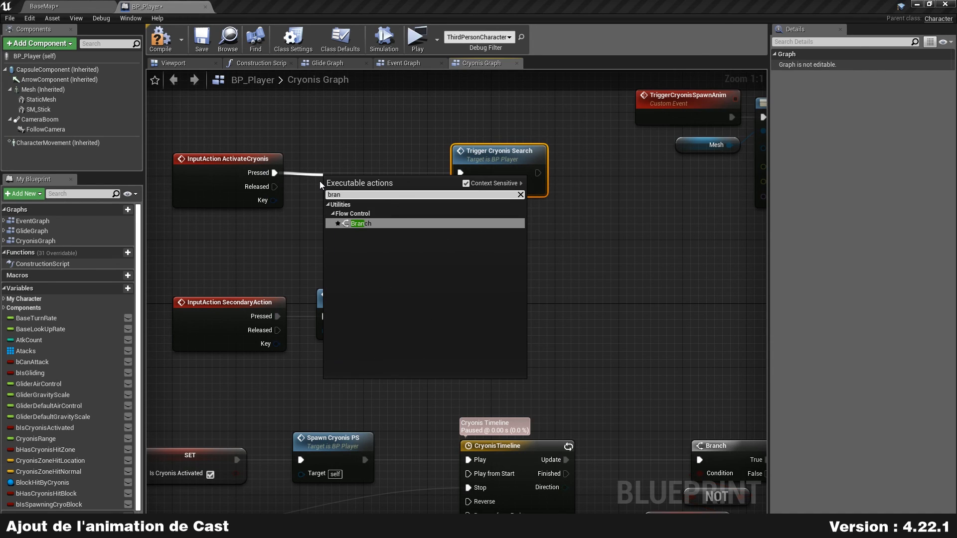
{"action": "key", "text": "Return"}
{"action": "left_click_drag", "start_coordinate": [367, 181], "coordinate": [368, 157]}
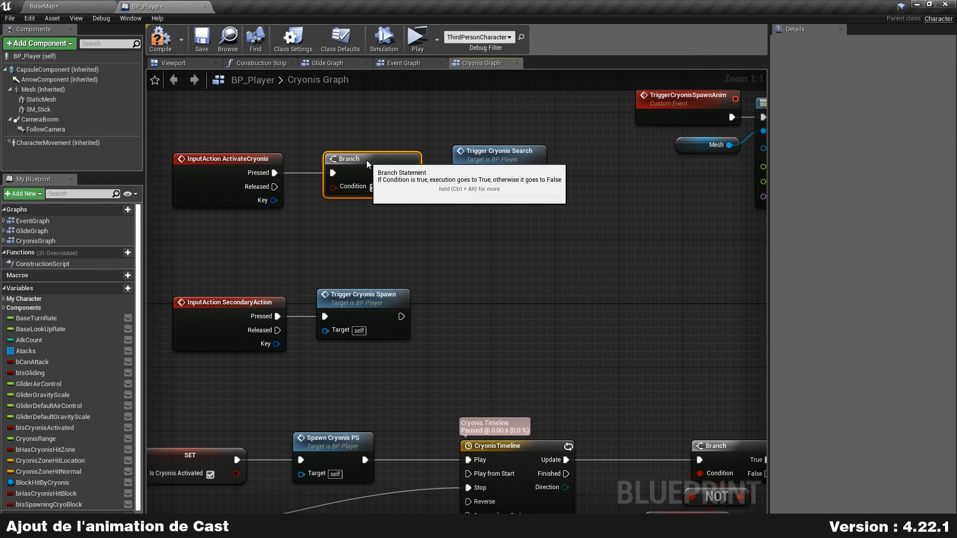
{"action": "right_click_drag", "start_coordinate": [235, 228], "coordinate": [328, 217]}
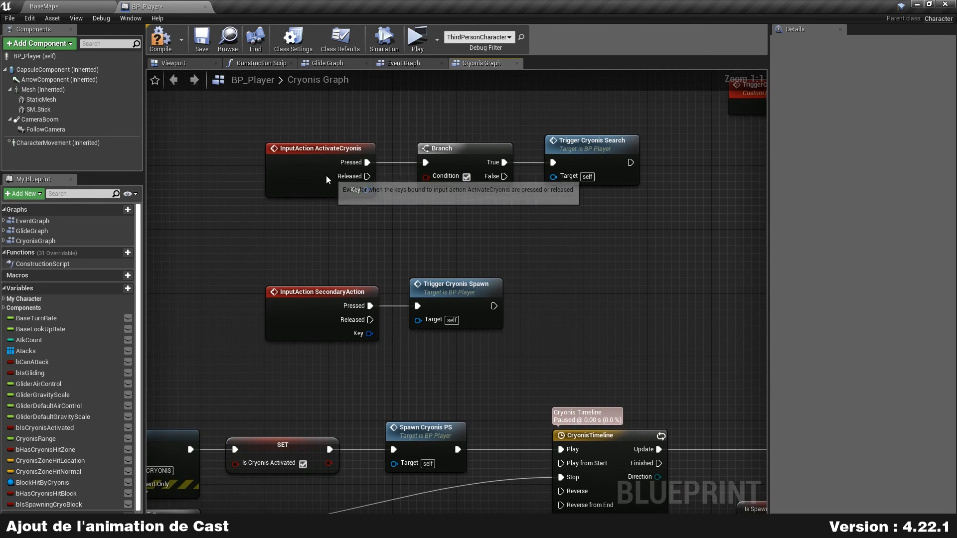
{"action": "left_click_drag", "start_coordinate": [328, 177], "coordinate": [265, 179]}
Drive the ActivateCryonis Branch's Condition with an Is Spawning Cryo Block getter inverted by a NOT node.
{"action": "left_click", "coordinate": [349, 213]}
{"action": "left_click_drag", "start_coordinate": [52, 506], "coordinate": [387, 234], "text": "ctrl"}
{"action": "left_click_drag", "start_coordinate": [461, 239], "coordinate": [417, 213]}
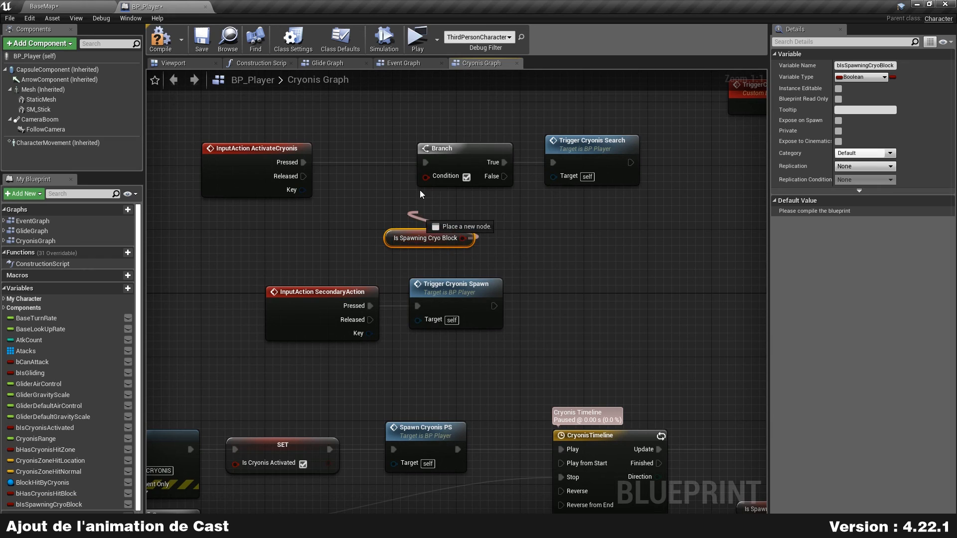
{"action": "type", "text": "not"}
{"action": "key", "text": "Return"}
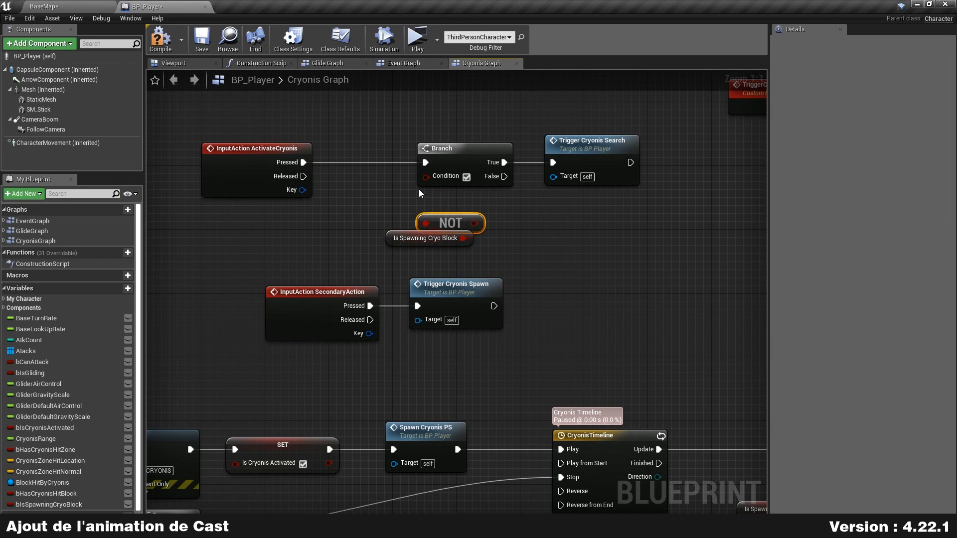
{"action": "left_click_drag", "start_coordinate": [467, 224], "coordinate": [427, 177]}
Move SpawnActor BP Cryonis Block, its location and rotation inputs and the following Reinit Cryonis Search away from the Has Cryonis Hit Zone Branch.
{"action": "scroll", "coordinate": [575, 232], "scroll_direction": "down", "scroll_amount": 3}
{"action": "right_click_drag", "start_coordinate": [604, 242], "coordinate": [344, 263]}
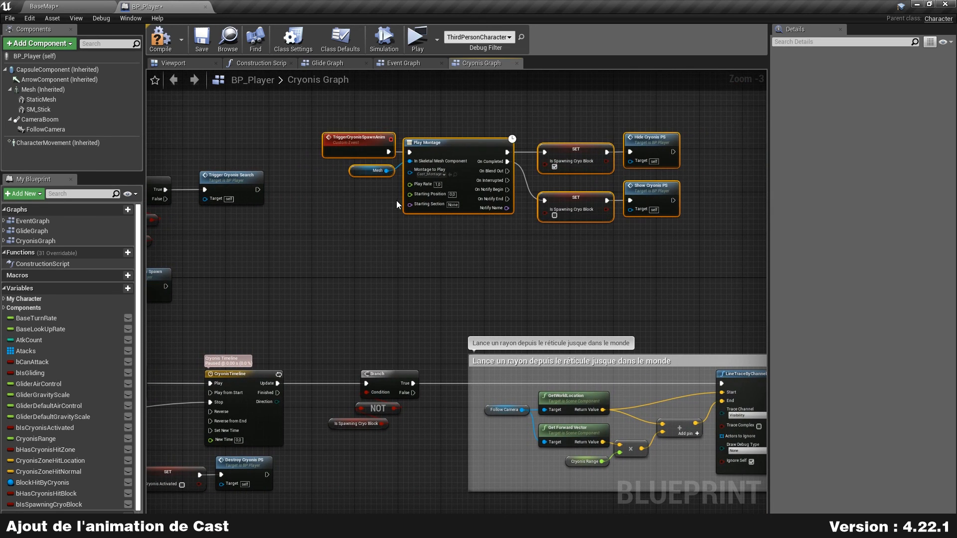
{"action": "scroll", "coordinate": [346, 143], "scroll_direction": "up", "scroll_amount": 3}
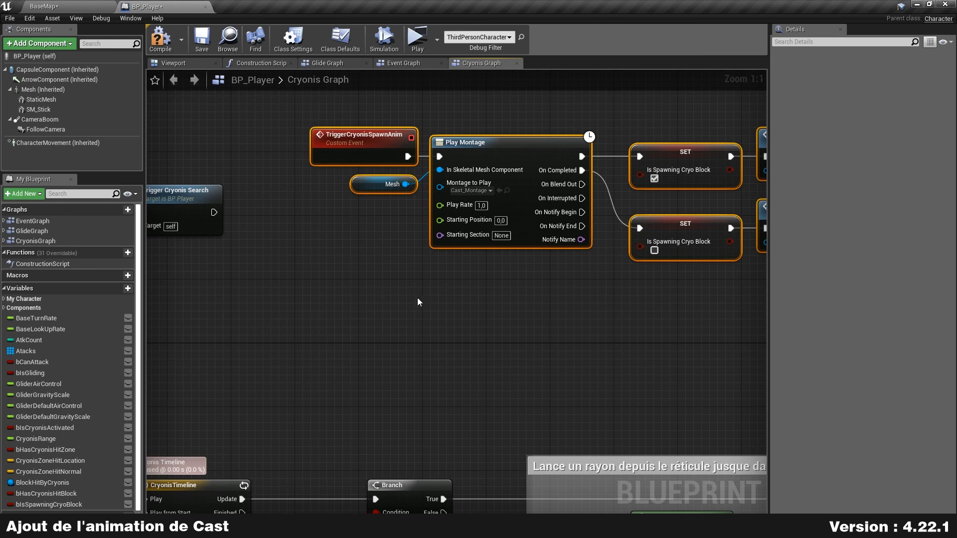
{"action": "scroll", "coordinate": [413, 304], "scroll_direction": "down", "scroll_amount": 4}
{"action": "right_click_drag", "start_coordinate": [377, 487], "coordinate": [491, 255]}
{"action": "scroll", "coordinate": [417, 405], "scroll_direction": "up", "scroll_amount": 4}
{"action": "right_click_drag", "start_coordinate": [413, 361], "coordinate": [615, 251]}
{"action": "left_click_drag", "start_coordinate": [550, 222], "coordinate": [548, 223]}
{"action": "right_click_drag", "start_coordinate": [695, 241], "coordinate": [377, 240]}
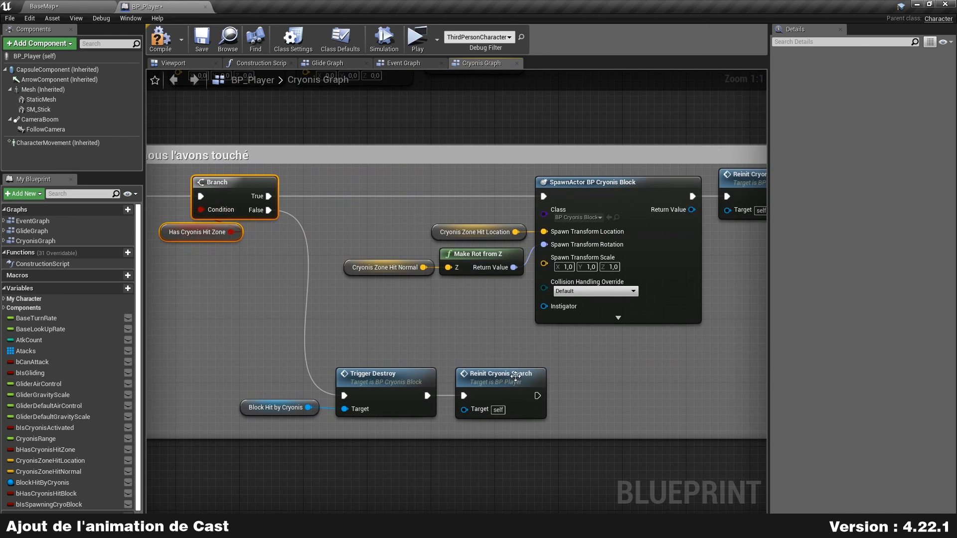
{"action": "right_click_drag", "start_coordinate": [517, 378], "coordinate": [411, 363]}
{"action": "left_click_drag", "start_coordinate": [286, 331], "coordinate": [672, 165]}
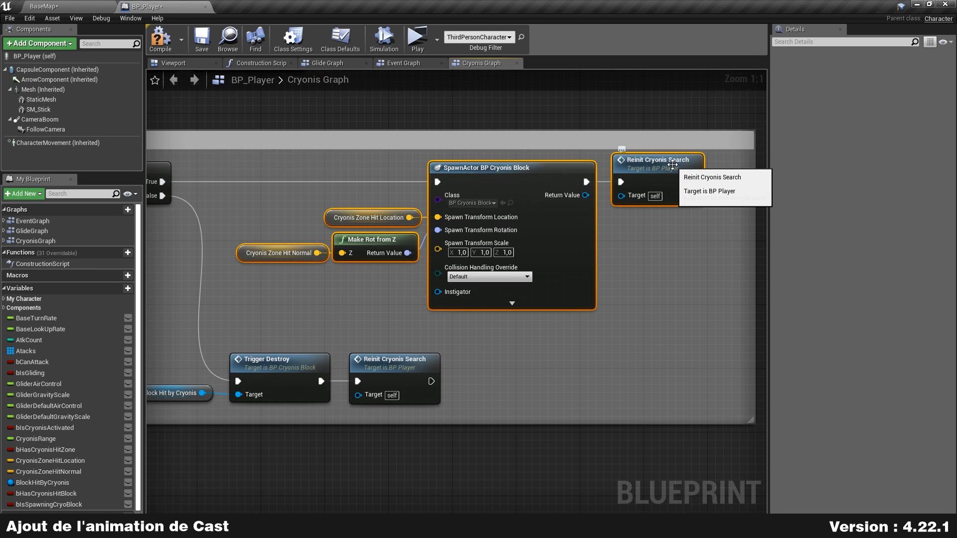
{"action": "left_click_drag", "start_coordinate": [562, 168], "coordinate": [673, 169]}
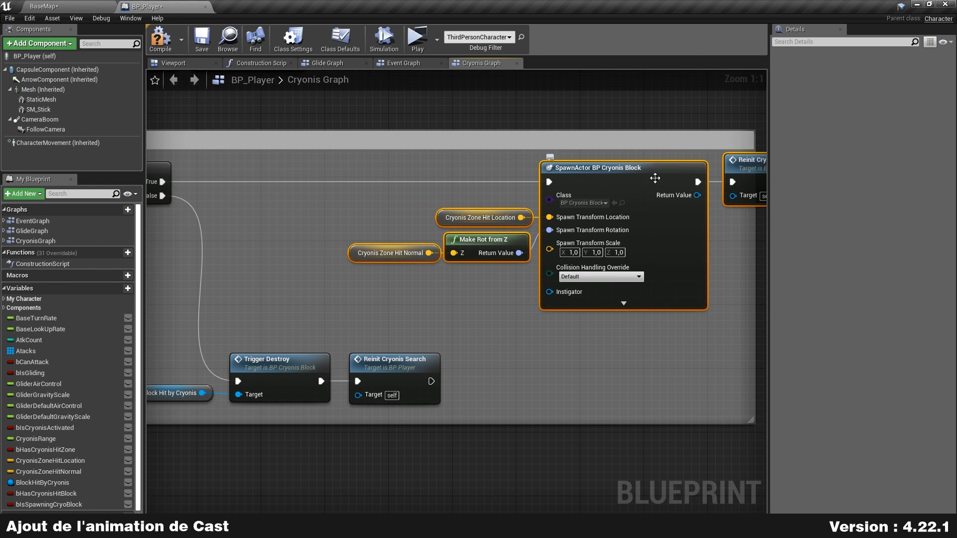
Insert a Trigger Cryonis Spawn Anim call between the Has Cryonis Hit Zone Branch's True output and SpawnActor BP Cryonis Block, aligned in line, and compile and save.
{"action": "left_click_drag", "start_coordinate": [159, 181], "coordinate": [265, 181]}
{"action": "type", "text": "trigger"}
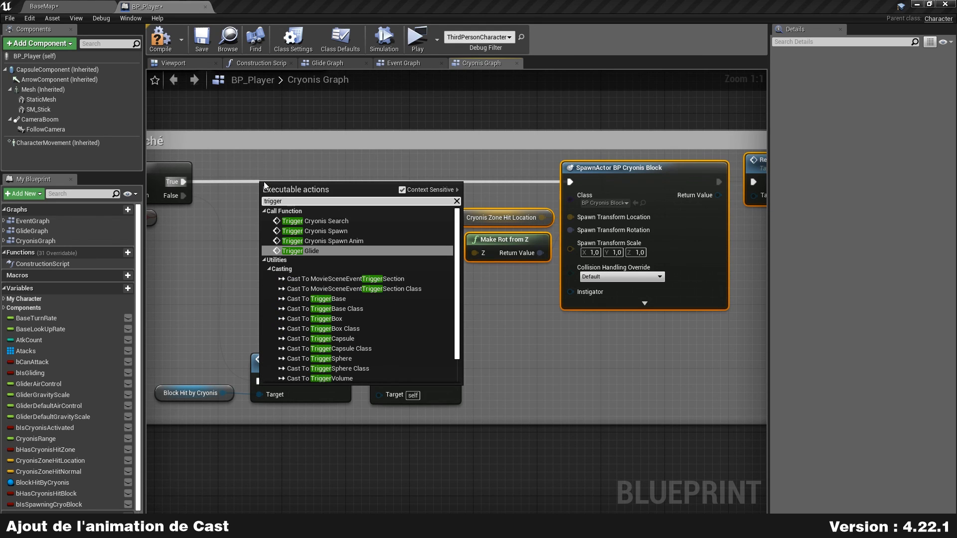
{"action": "key", "text": "Up"}
{"action": "key", "text": "Return"}
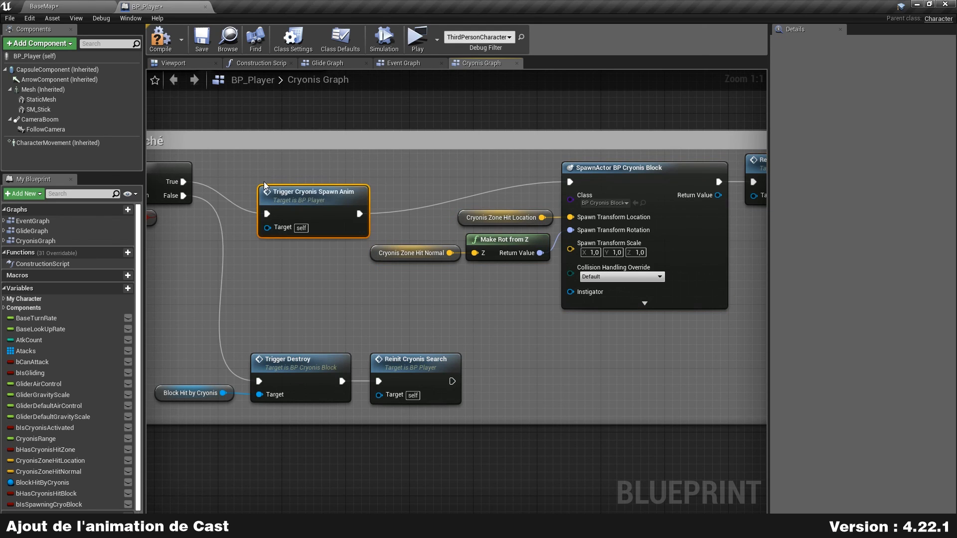
{"action": "left_click_drag", "start_coordinate": [304, 196], "coordinate": [304, 164]}
{"action": "left_click", "coordinate": [339, 105]}
{"action": "right_click_drag", "start_coordinate": [334, 105], "coordinate": [363, 120]}
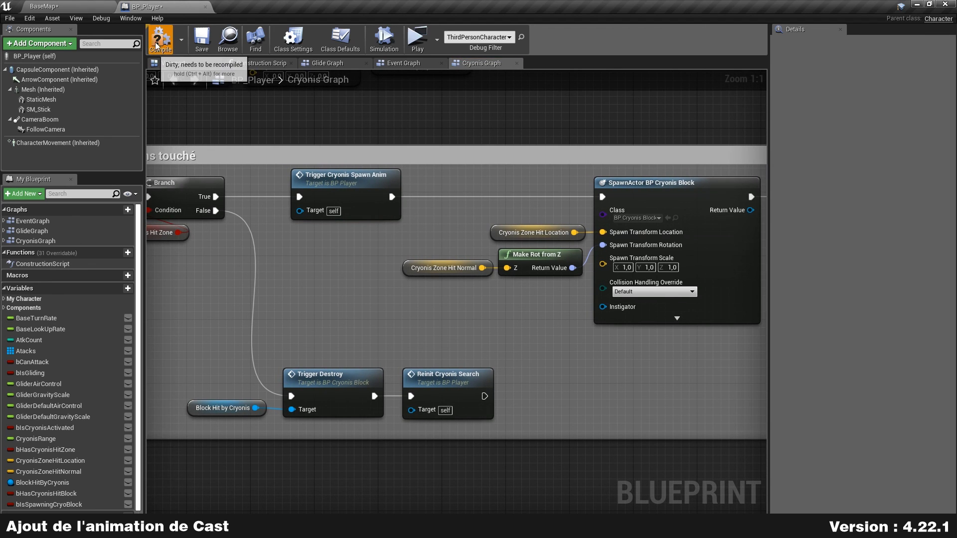
{"action": "left_click", "coordinate": [208, 47]}
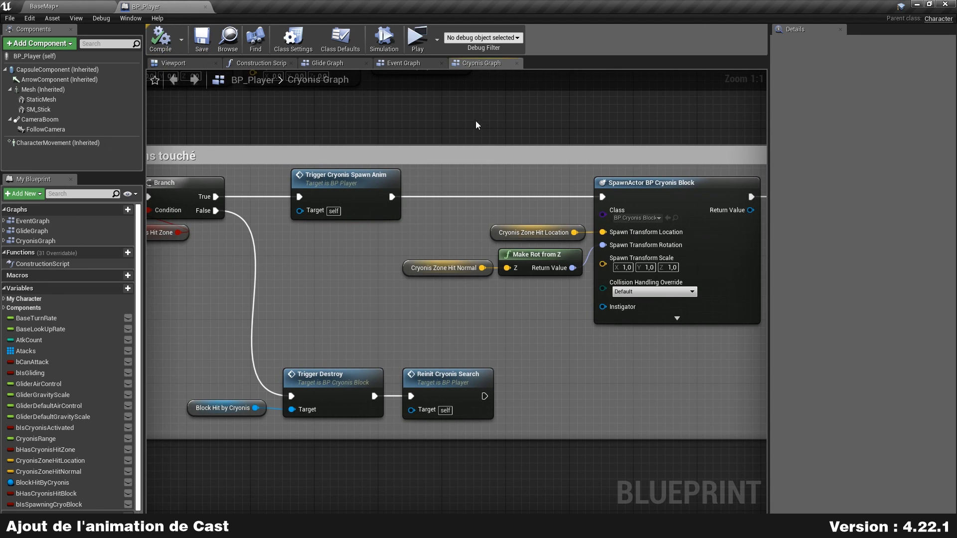
Run the game with Cryonis activated and spawn several ice blocks on the raised blue platform to test the Cast animation.
{"action": "left_click", "coordinate": [414, 38]}
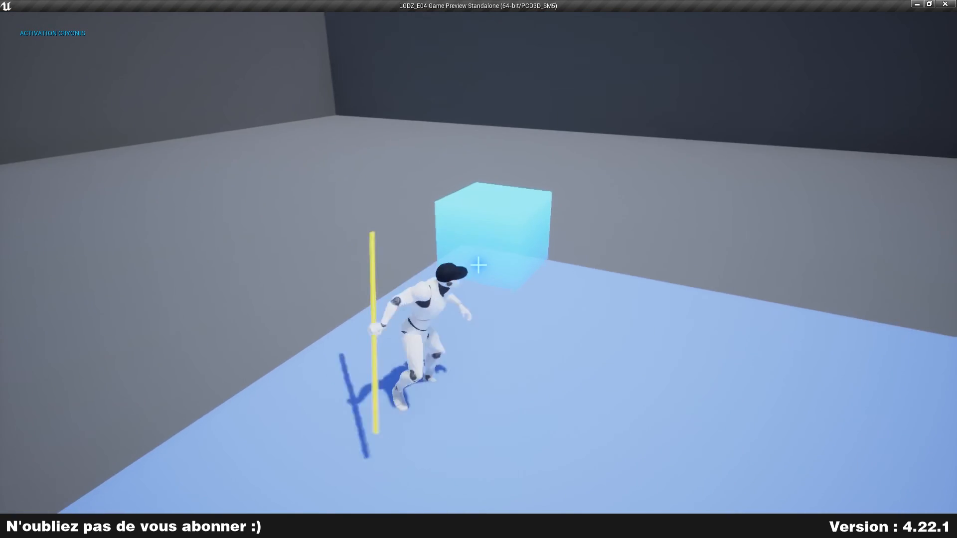
{"action": "left_click", "coordinate": [478, 265]}
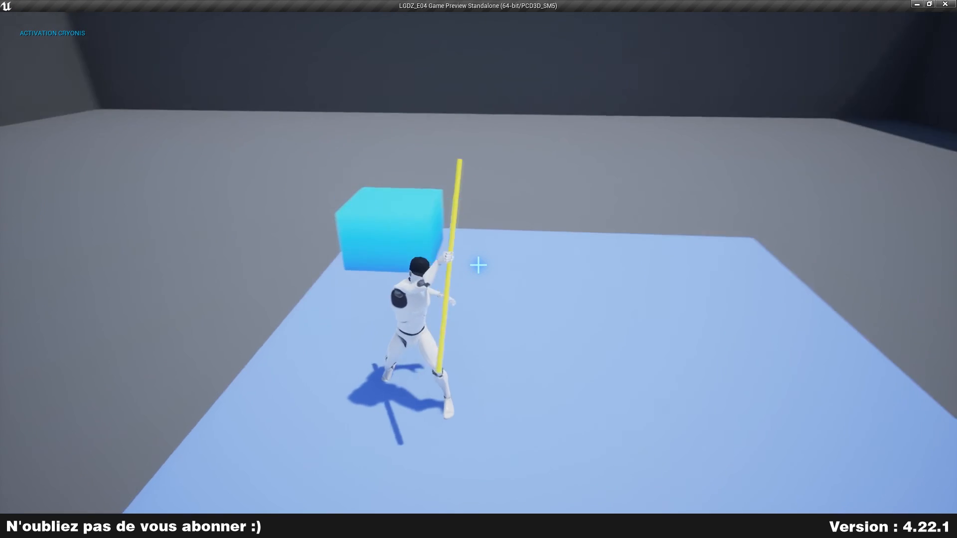
{"action": "left_click", "coordinate": [479, 265]}
{"action": "key", "text": "d"}
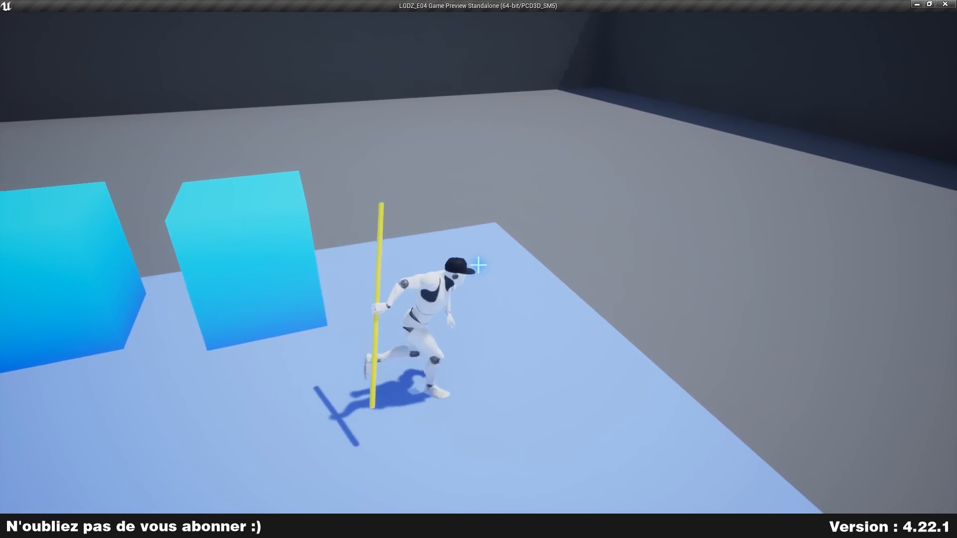
{"action": "left_click", "coordinate": [479, 265]}
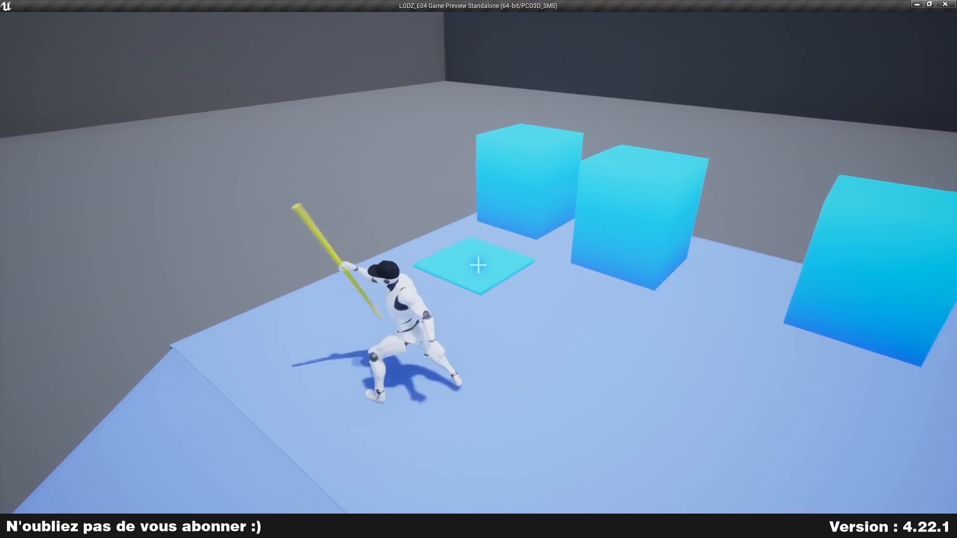
{"action": "left_click", "coordinate": [479, 265]}
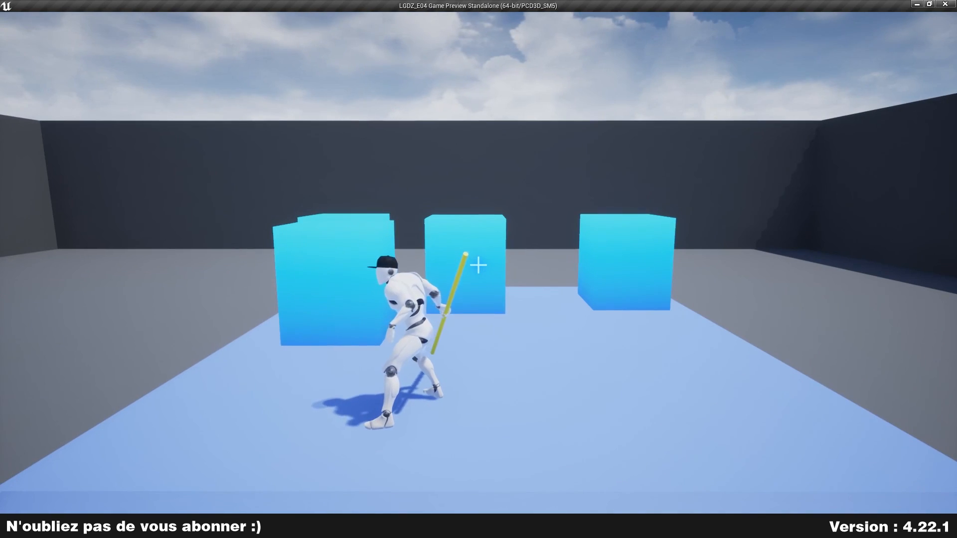
{"action": "key", "text": "d"}
{"action": "left_click", "coordinate": [478, 265]}
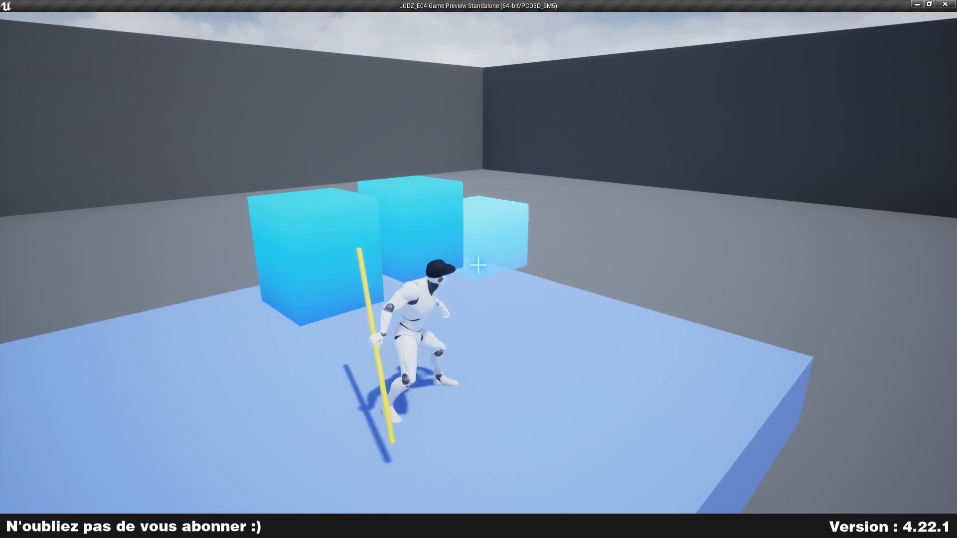
{"action": "left_click", "coordinate": [478, 265]}
{"action": "left_click", "coordinate": [478, 265]}
Move the character over the ground around the blue ramp, spawning Cryonis blocks along the way to test casting while running.
{"action": "key", "text": "w"}
{"action": "left_click", "coordinate": [478, 265]}
{"action": "key", "text": "a"}
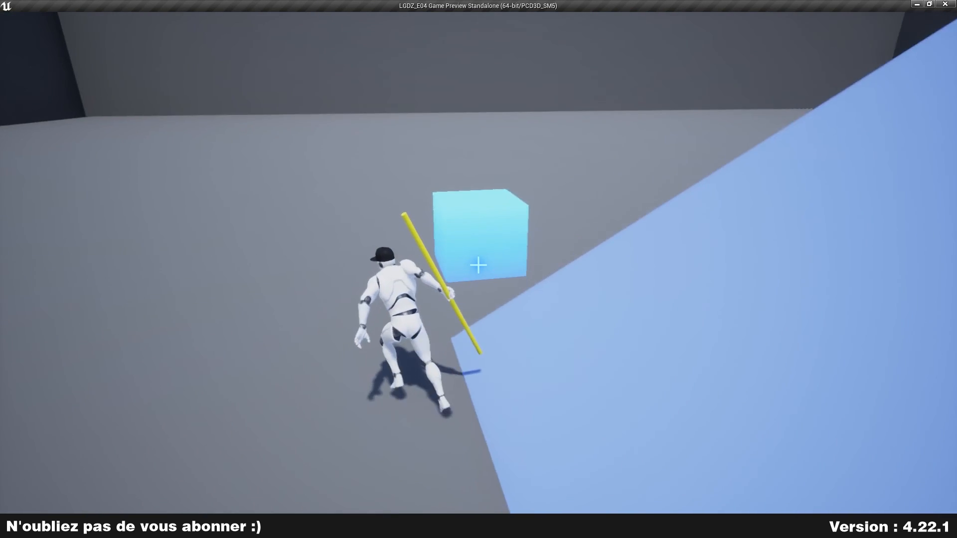
{"action": "left_click", "coordinate": [479, 265]}
{"action": "key", "text": "d"}
{"action": "key", "text": "w"}
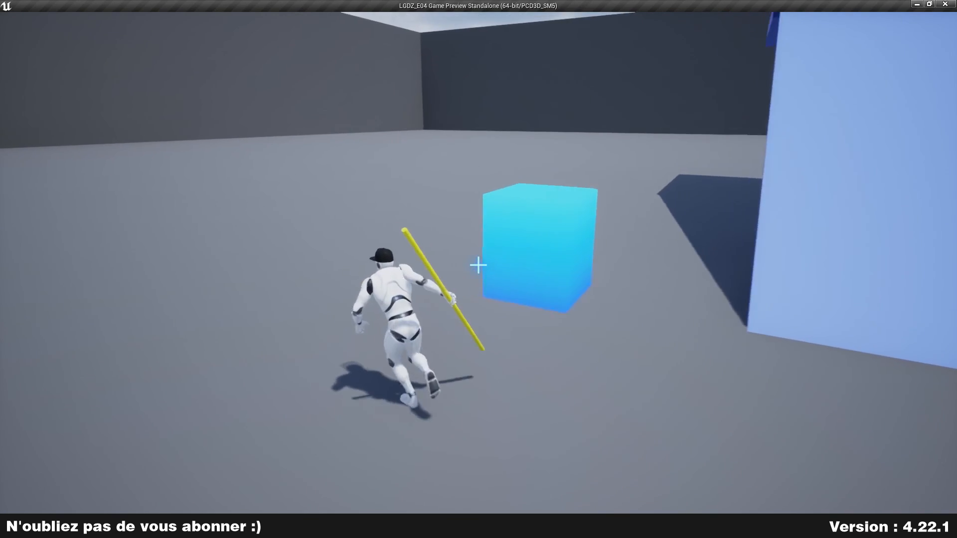
{"action": "left_click", "coordinate": [479, 265]}
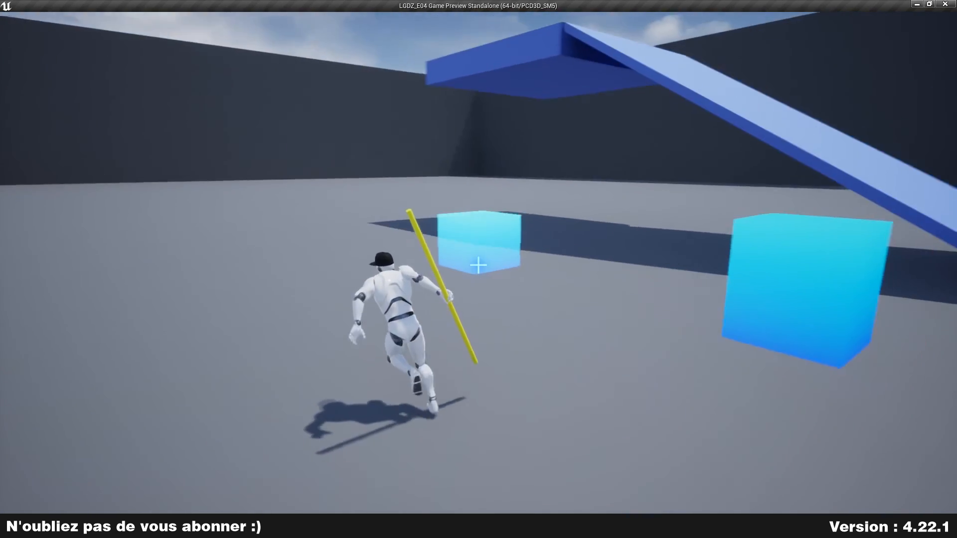
{"action": "left_click", "coordinate": [479, 265]}
{"action": "key", "text": "w"}
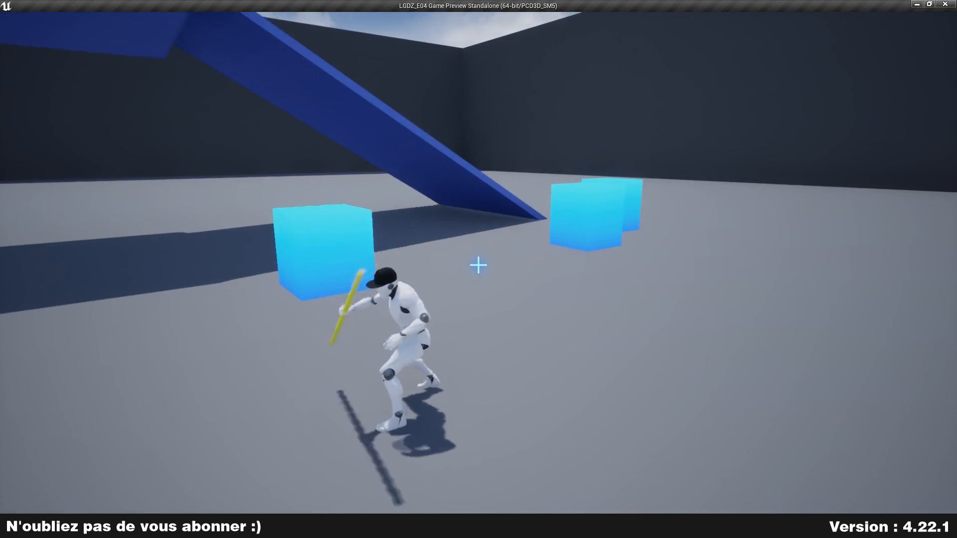
{"action": "left_click", "coordinate": [478, 265]}
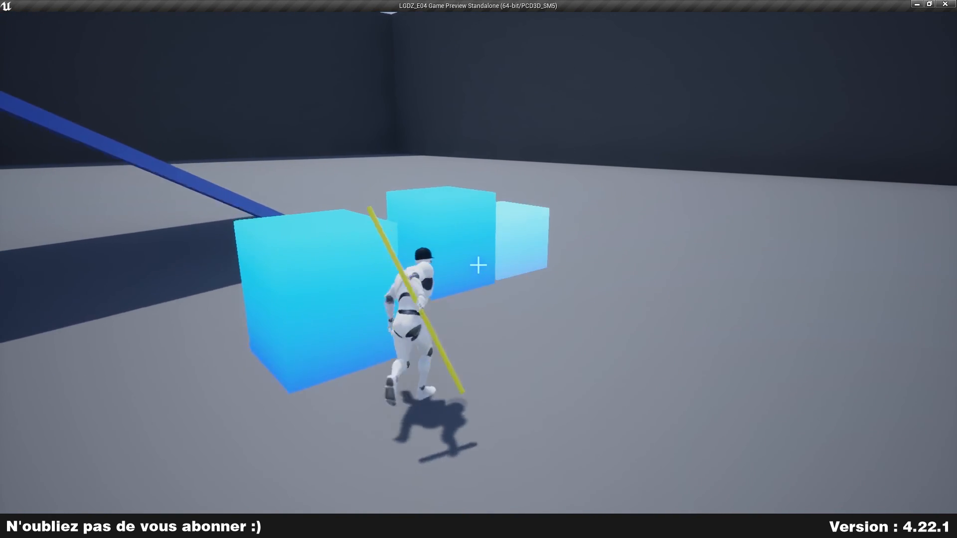
{"action": "left_click", "coordinate": [479, 265]}
{"action": "key", "text": "w"}
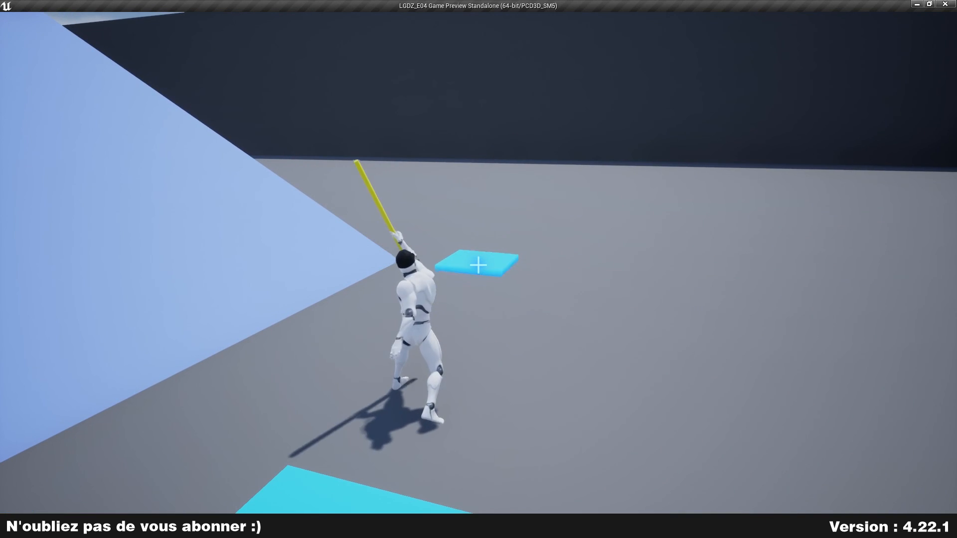
Test casting further Cryonis blocks on the open ground and on the underside of the raised blue platform.
{"action": "left_click", "coordinate": [478, 265]}
{"action": "left_click", "coordinate": [479, 265]}
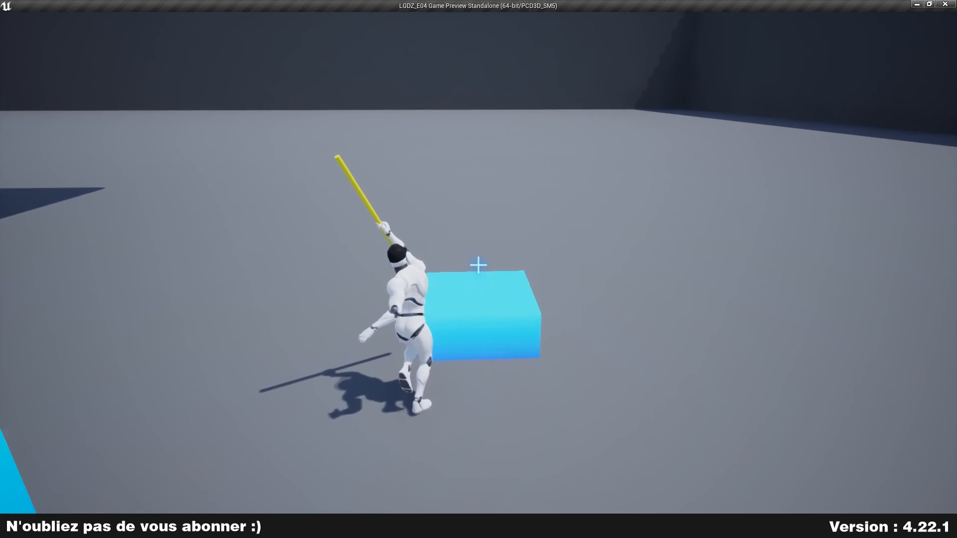
{"action": "left_click", "coordinate": [478, 265]}
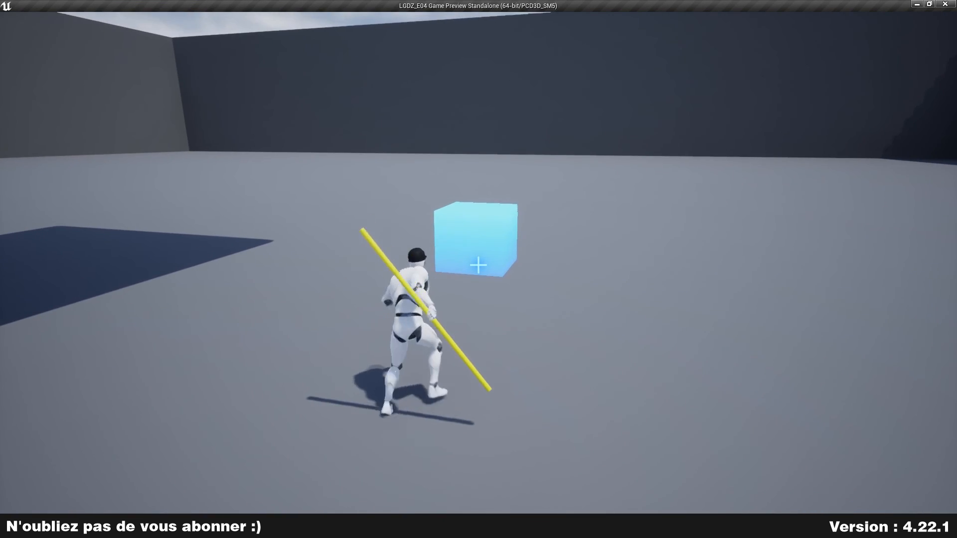
{"action": "left_click", "coordinate": [478, 265]}
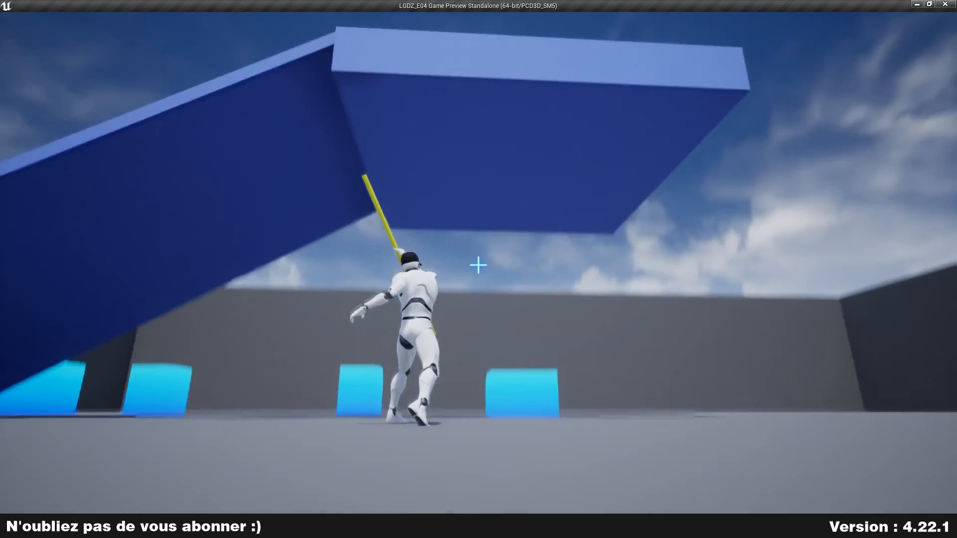
{"action": "left_click", "coordinate": [479, 265]}
{"action": "left_click", "coordinate": [478, 265]}
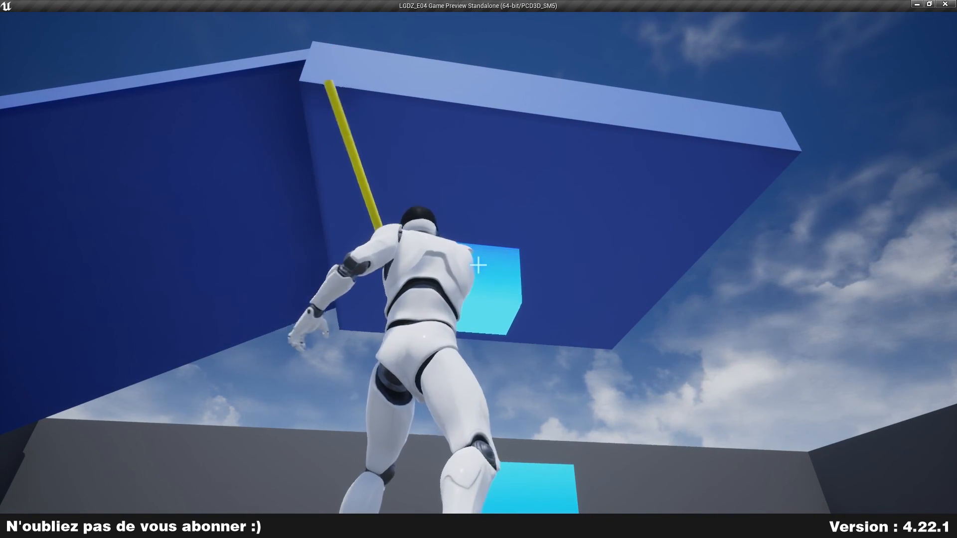